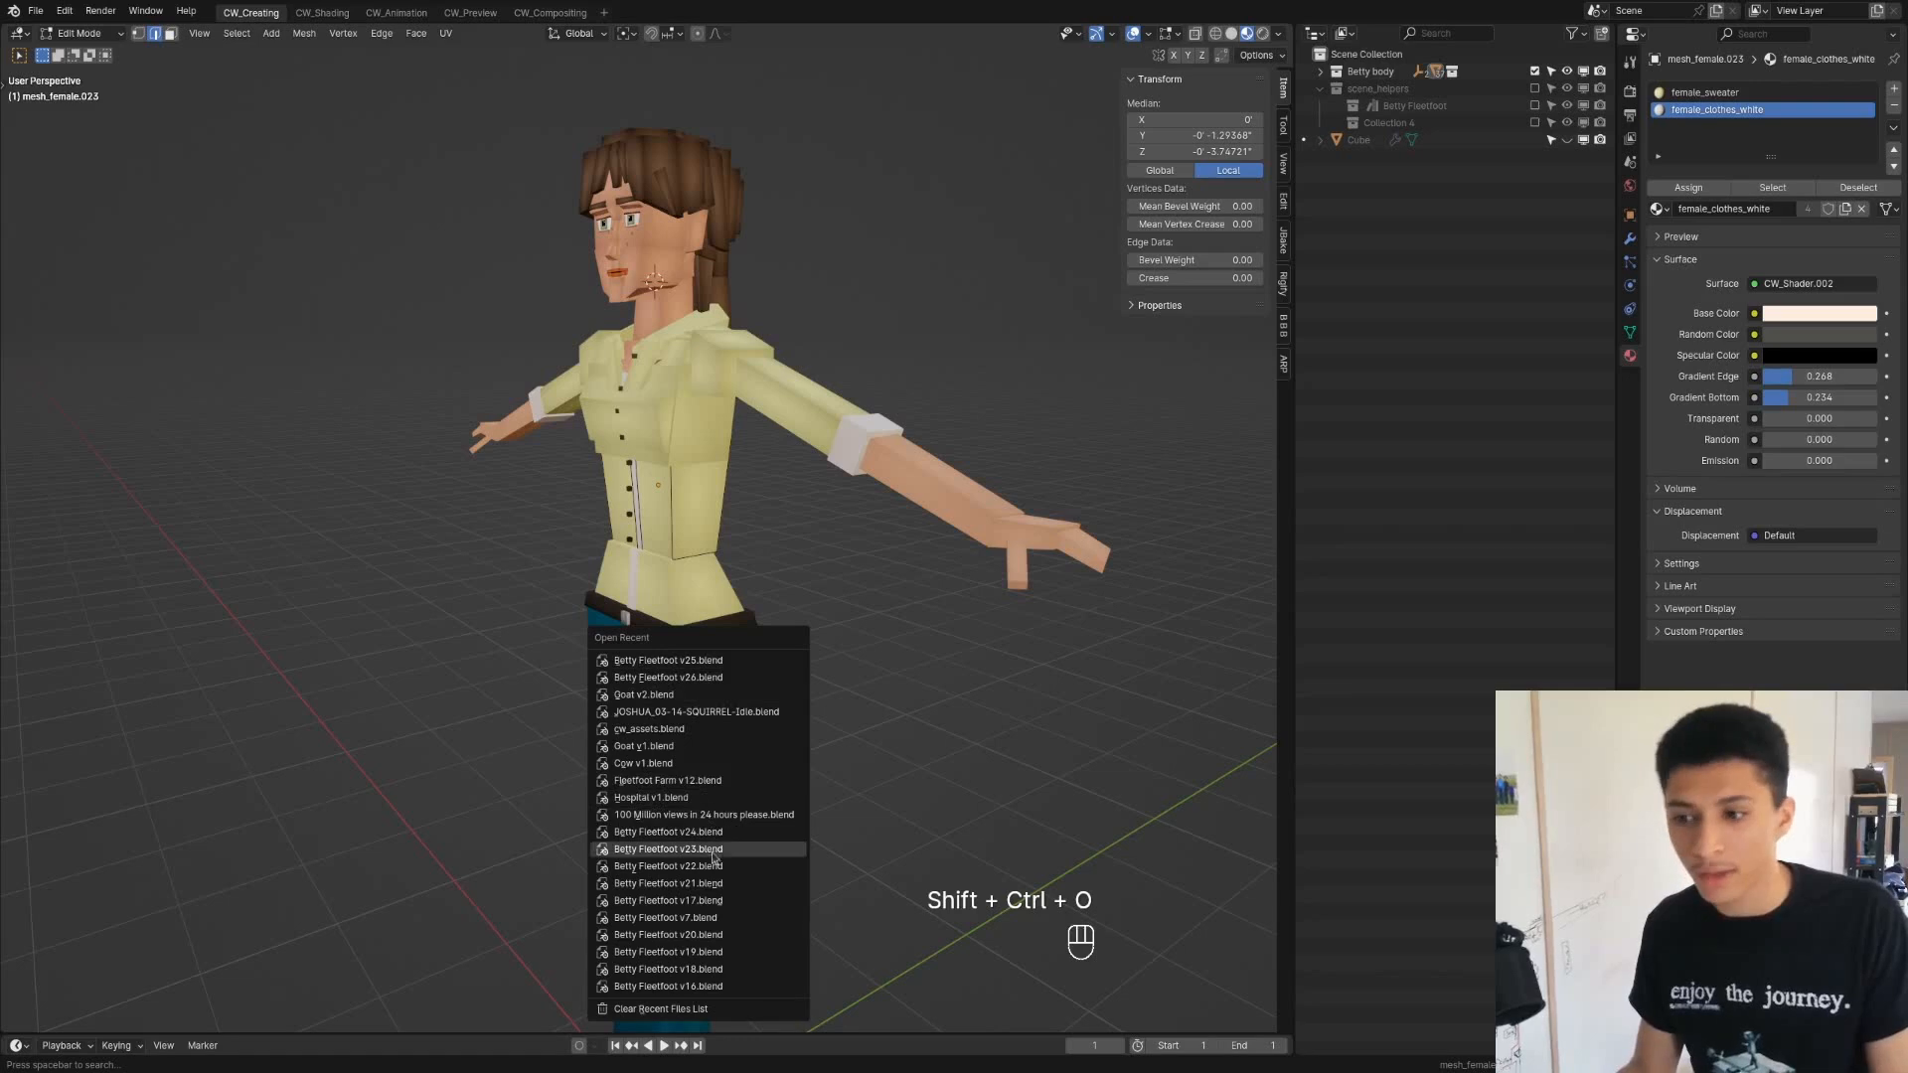
Open the recent file Betty Fleetfoot v20.blend and inspect the character in the orange sweater
{"action": "left_click", "coordinate": [719, 937]}
{"action": "scroll", "coordinate": [731, 884], "scroll_direction": "down", "scroll_amount": 3}
{"action": "middle_click_drag", "start_coordinate": [730, 884], "coordinate": [717, 736]}
{"action": "scroll", "coordinate": [714, 839], "scroll_direction": "up", "scroll_amount": 4}
{"action": "scroll", "coordinate": [706, 831], "scroll_direction": "down", "scroll_amount": 3}
Reopen the recent file Betty Fleetfoot v26.blend, view the yellow-shirt character from the front and save the file
{"action": "key", "text": "ctrl+shift+o"}
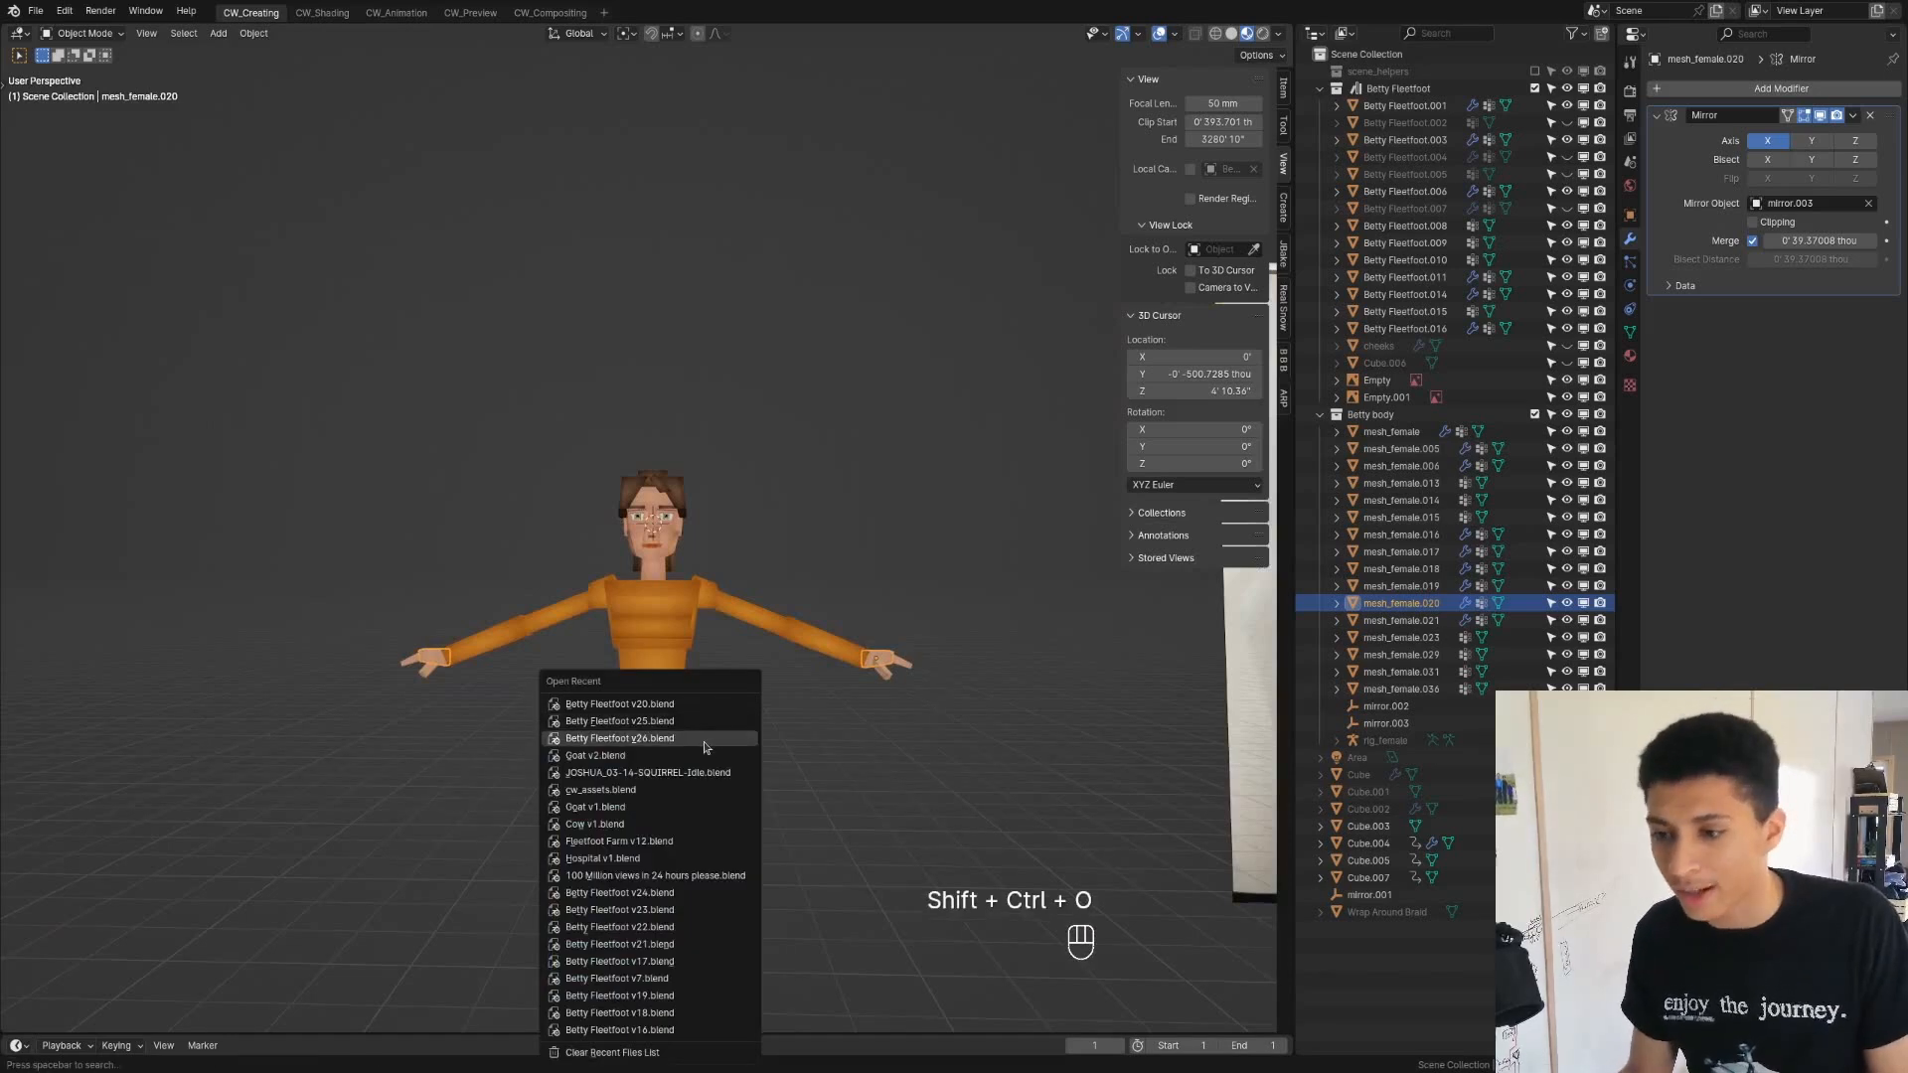
{"action": "left_click", "coordinate": [707, 743]}
{"action": "scroll", "coordinate": [479, 555], "scroll_direction": "down", "scroll_amount": 3}
{"action": "middle_click_drag", "start_coordinate": [479, 554], "coordinate": [563, 590], "text": "shift"}
{"action": "key", "text": "ctrl+s"}
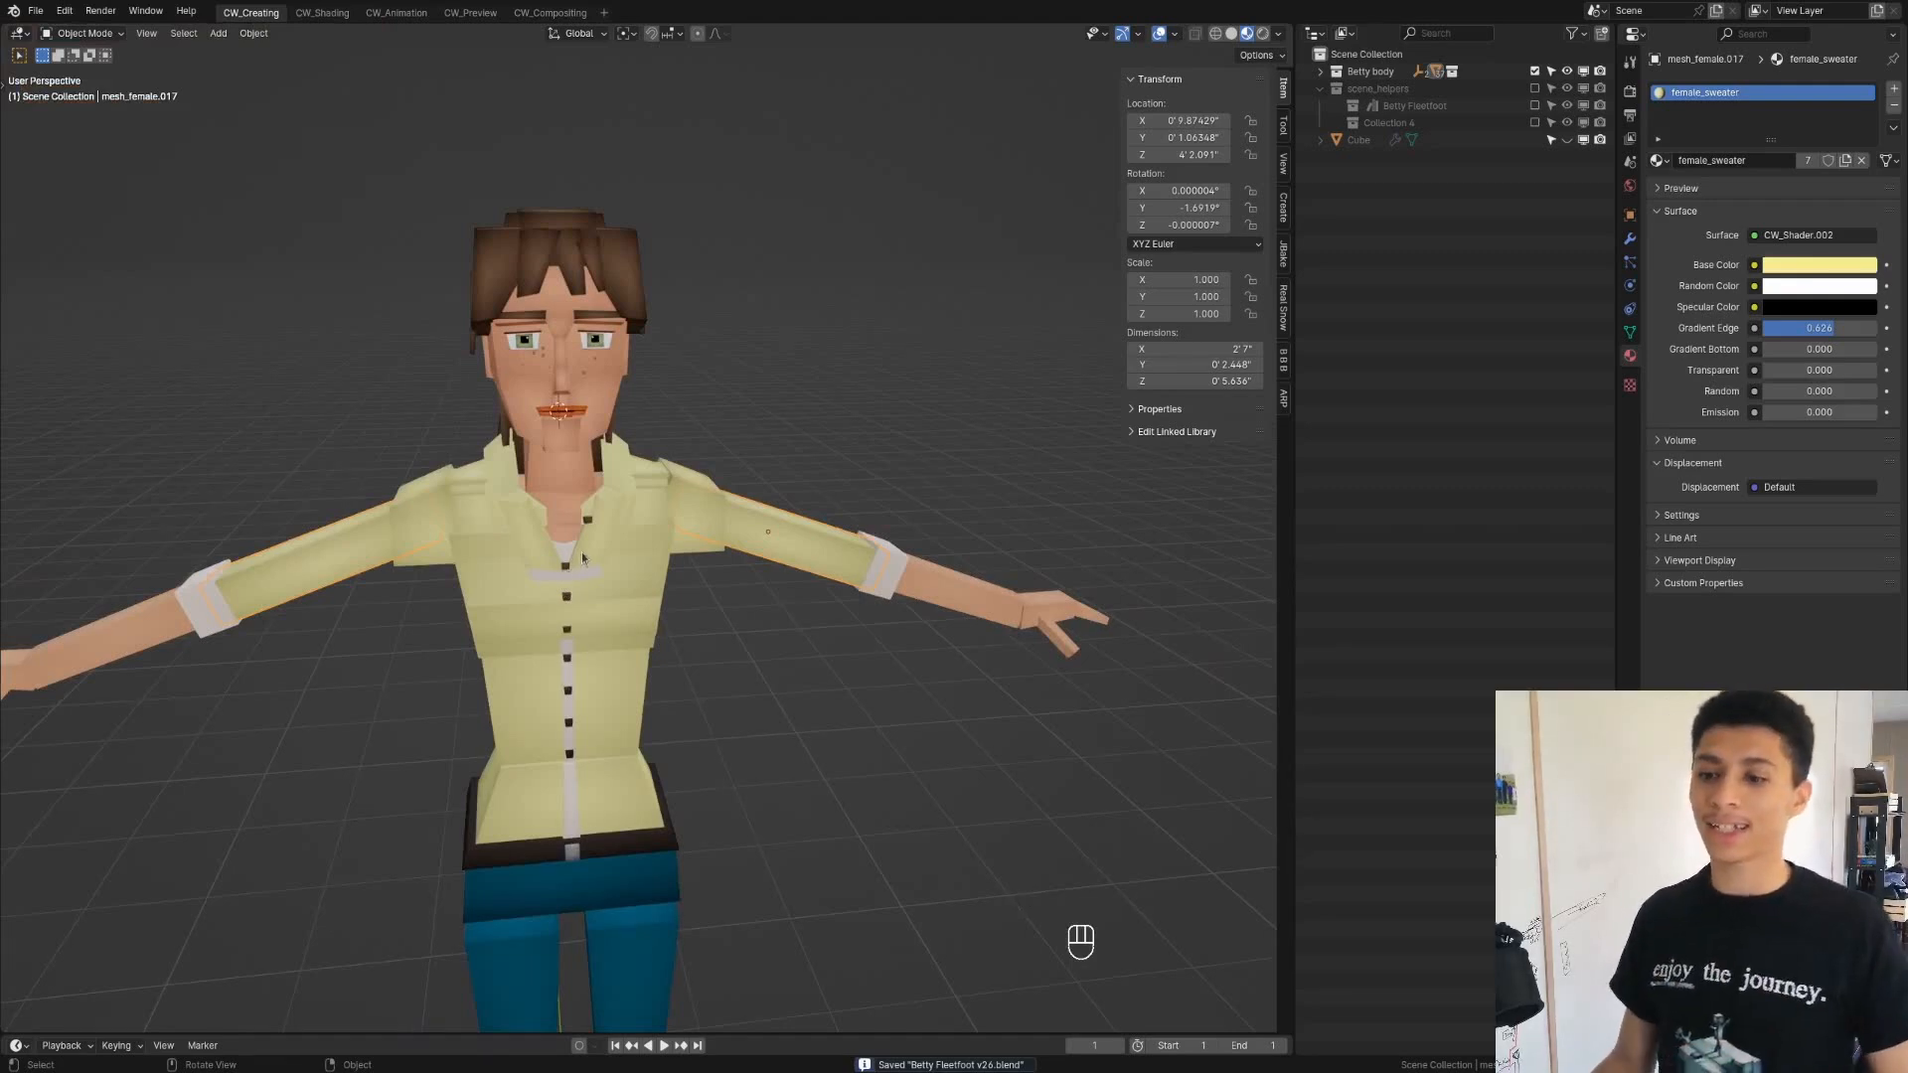
{"action": "scroll", "coordinate": [563, 577], "scroll_direction": "down", "scroll_amount": 3}
{"action": "middle_click_drag", "start_coordinate": [563, 578], "coordinate": [588, 512]}
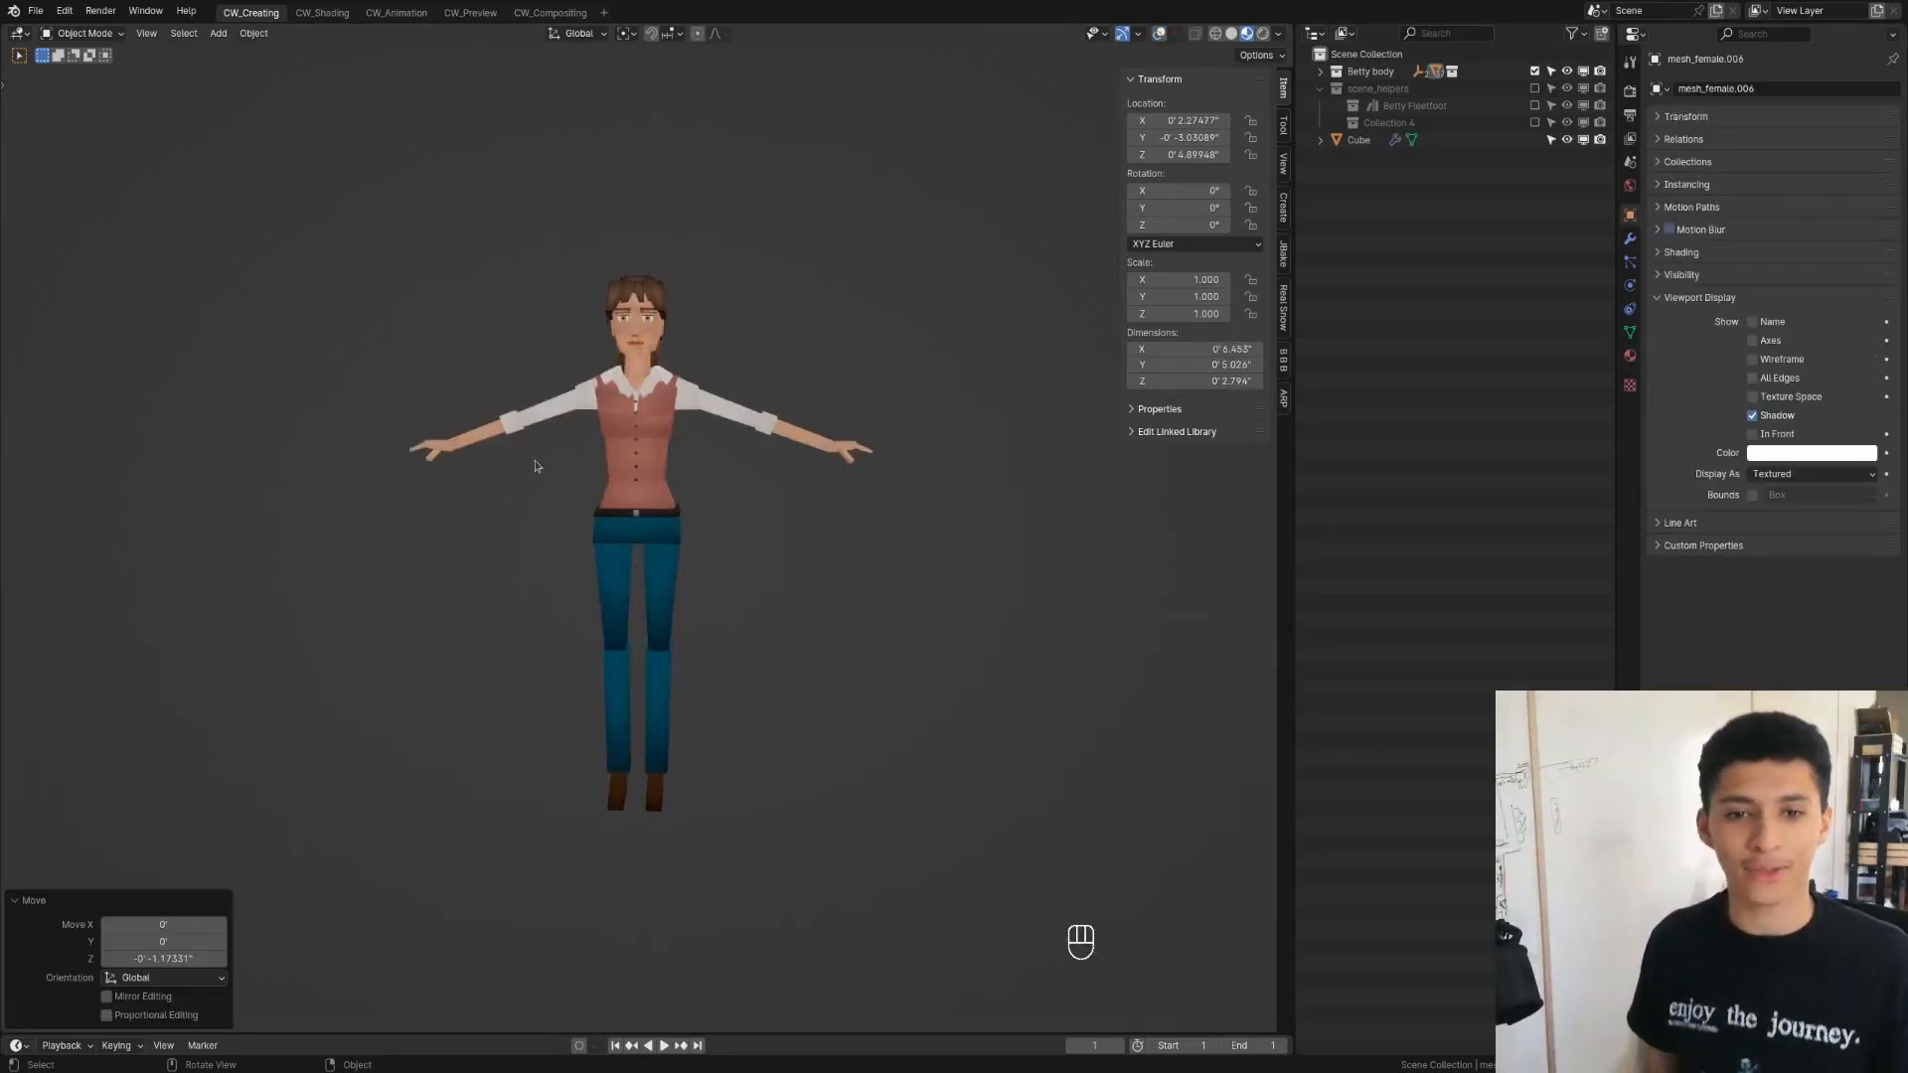
Examine the character's face, white collar, red vest and sleeves from the front and at slight angles
{"action": "scroll", "coordinate": [528, 421], "scroll_direction": "up", "scroll_amount": 4}
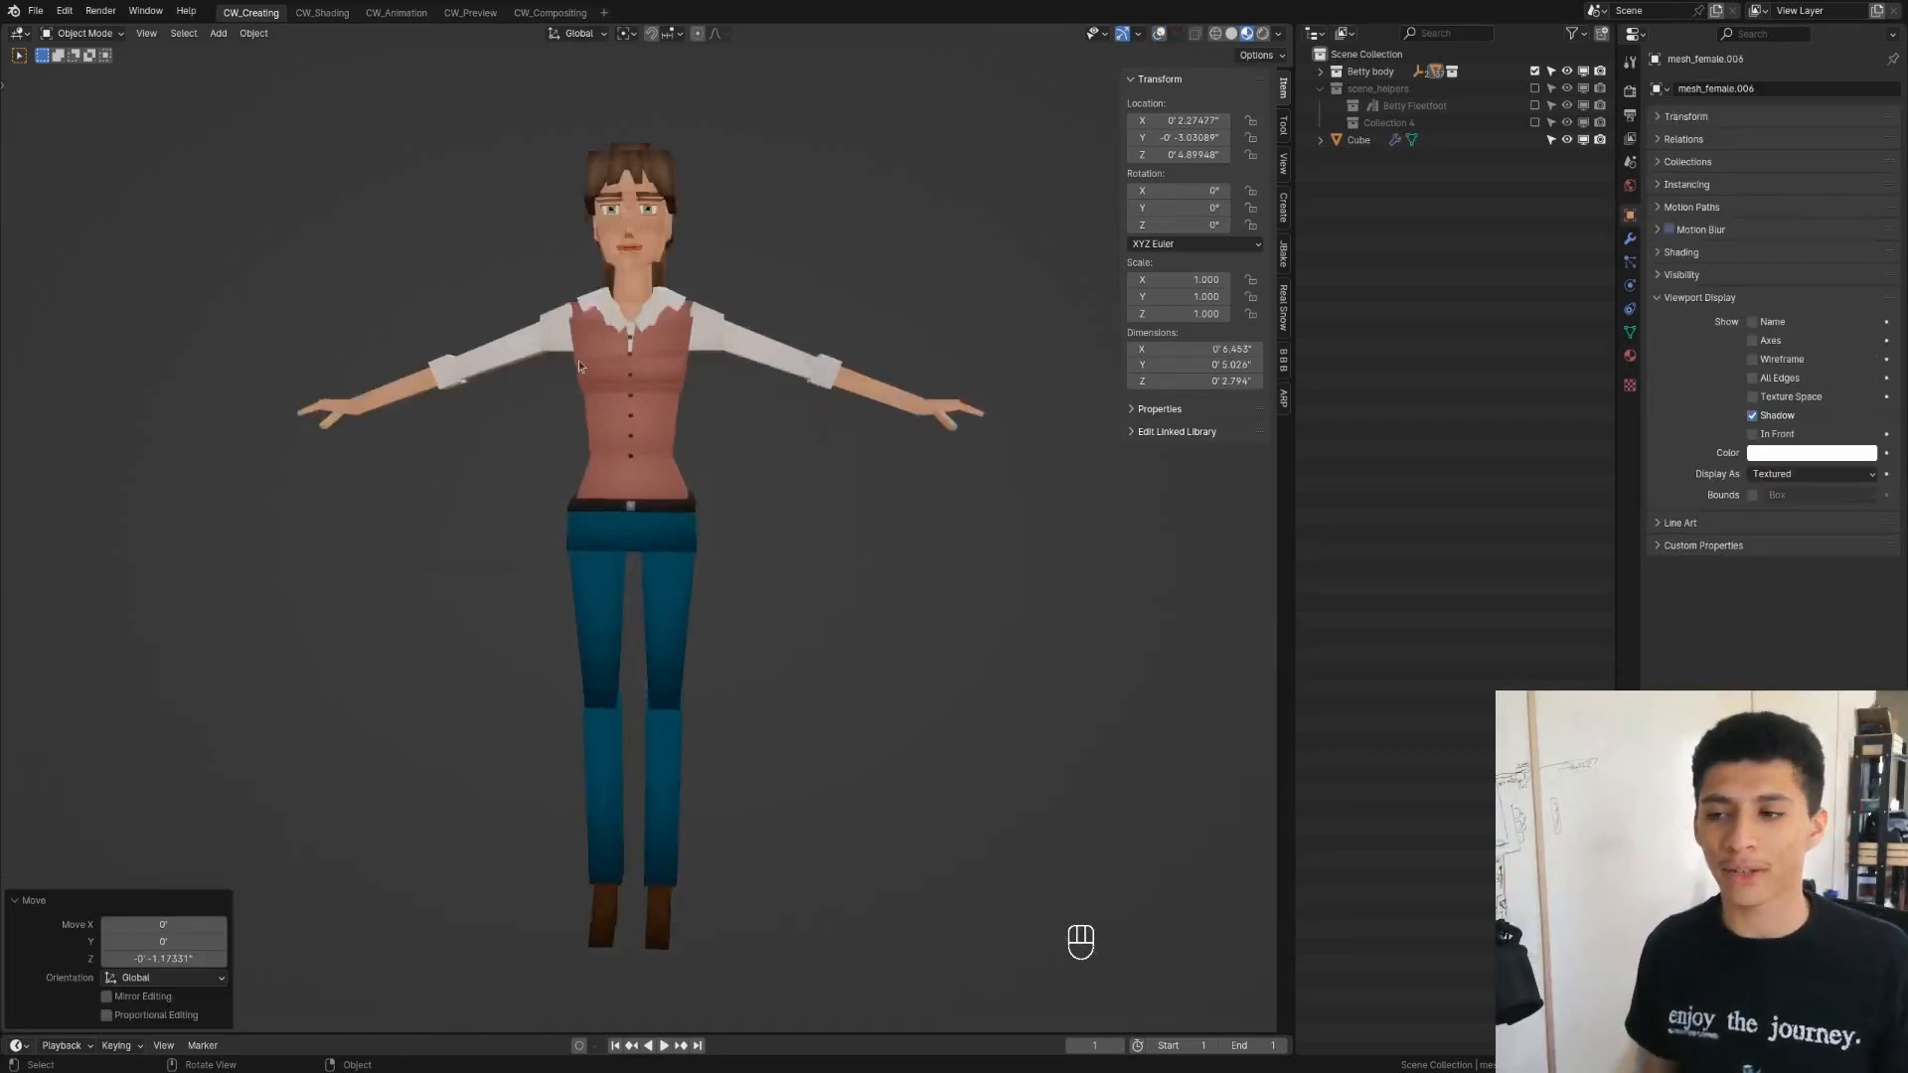
{"action": "middle_click_drag", "start_coordinate": [636, 276], "coordinate": [608, 449], "text": "shift"}
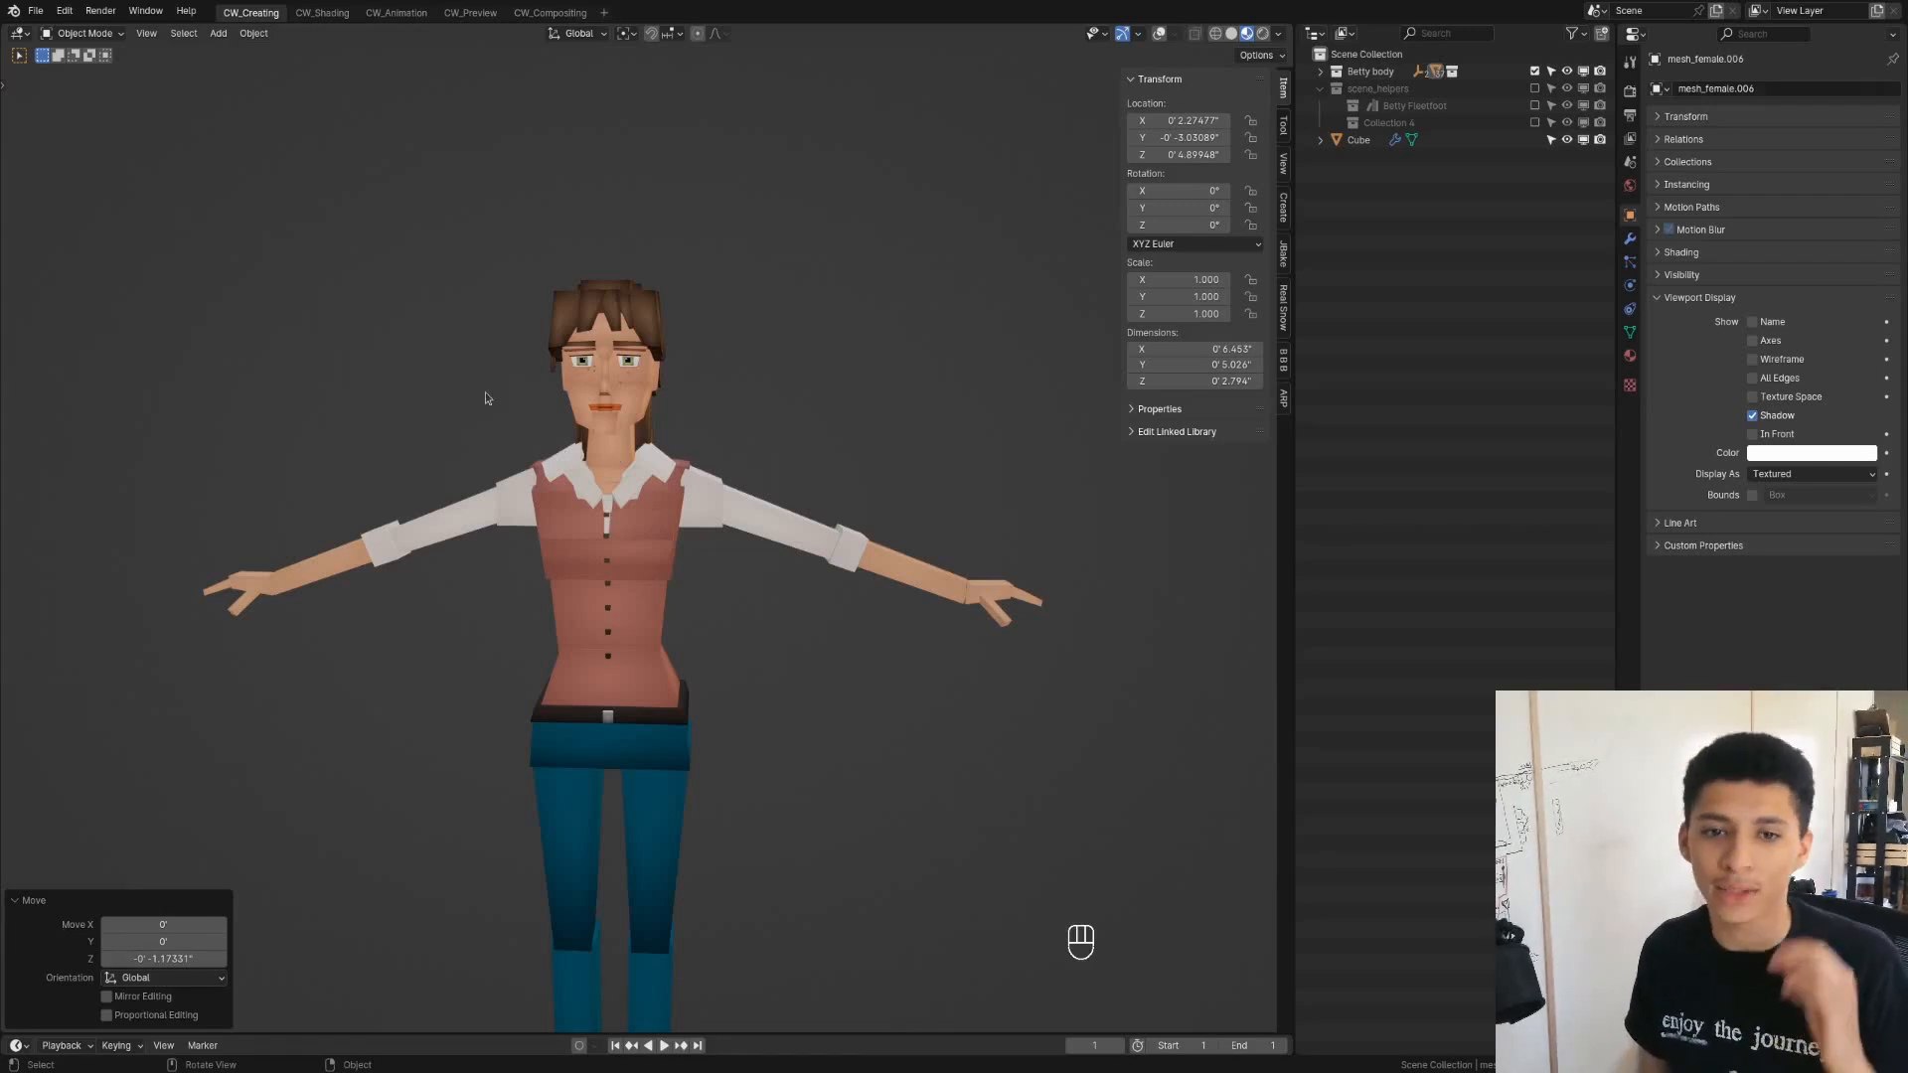
{"action": "scroll", "coordinate": [635, 392], "scroll_direction": "up", "scroll_amount": 3}
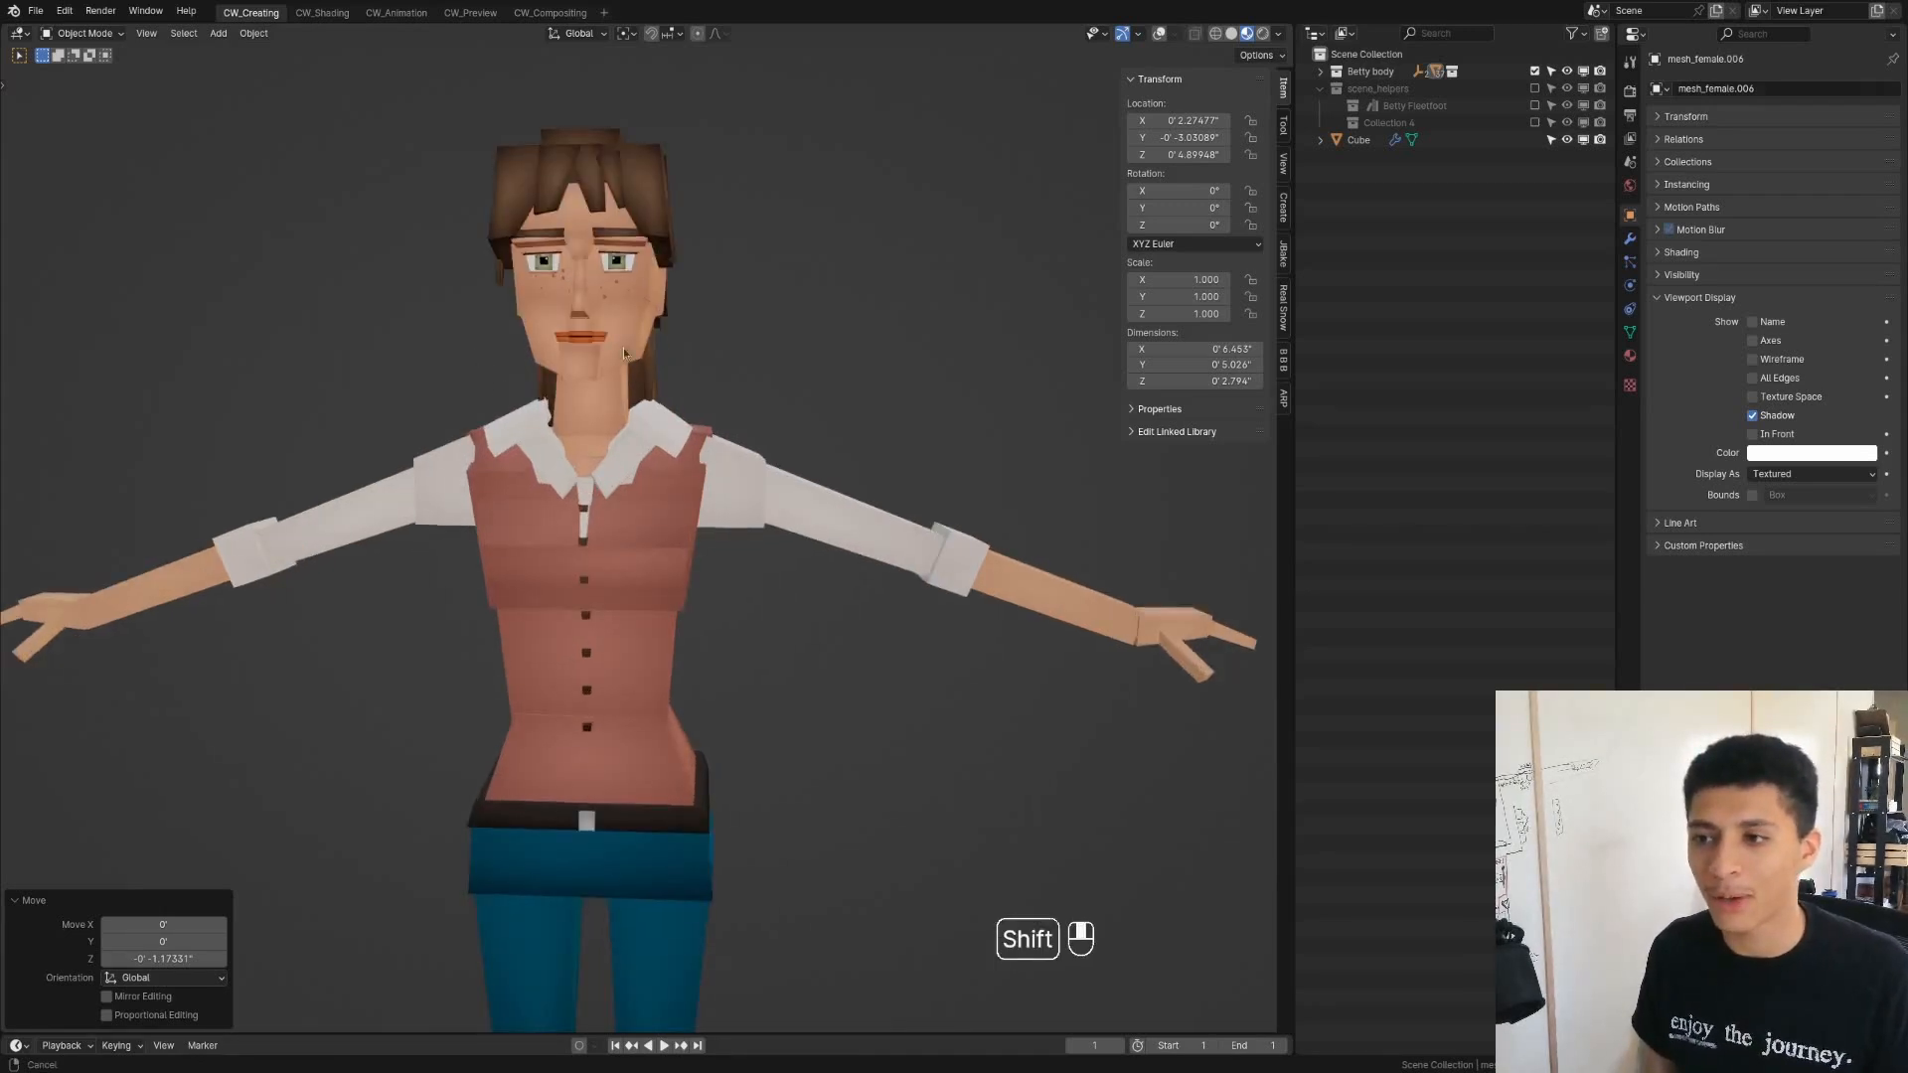
{"action": "middle_click_drag", "start_coordinate": [622, 334], "coordinate": [634, 420], "text": "shift"}
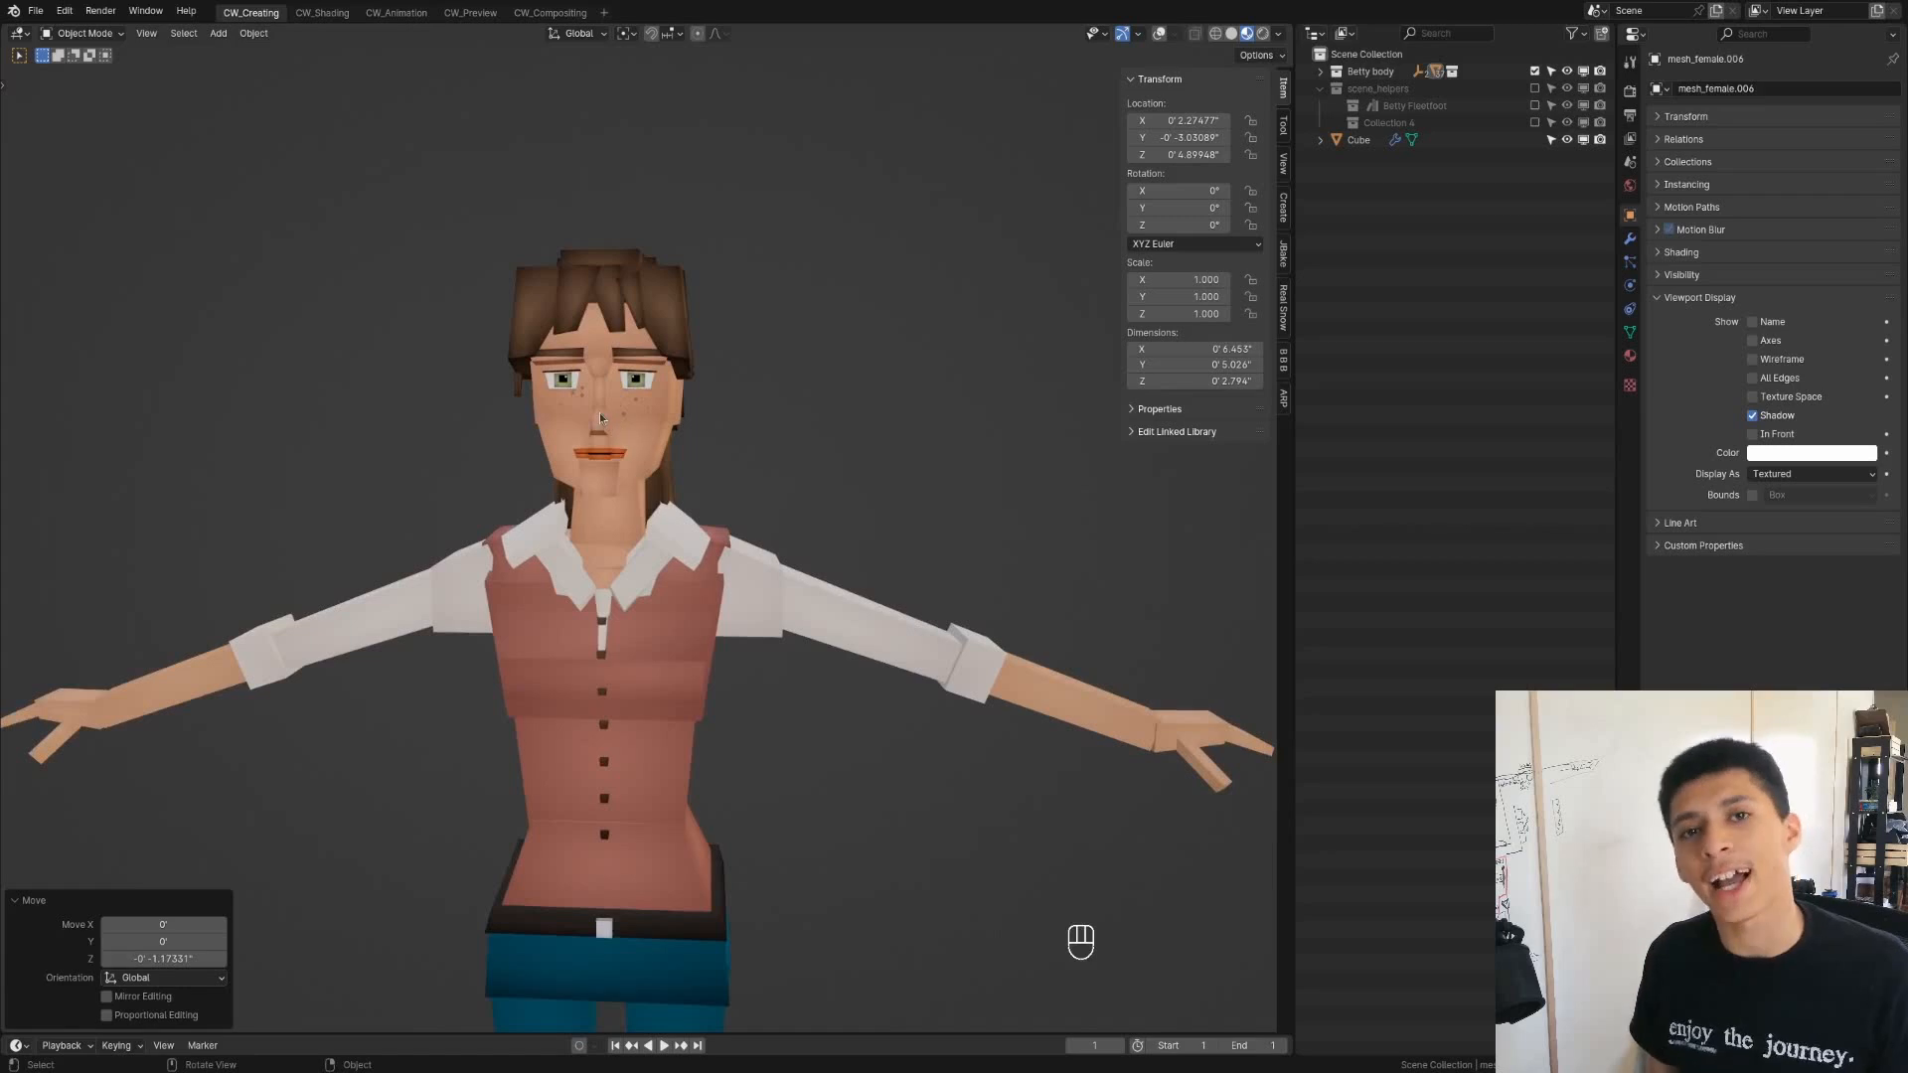
{"action": "middle_click_drag", "start_coordinate": [584, 396], "coordinate": [575, 572]}
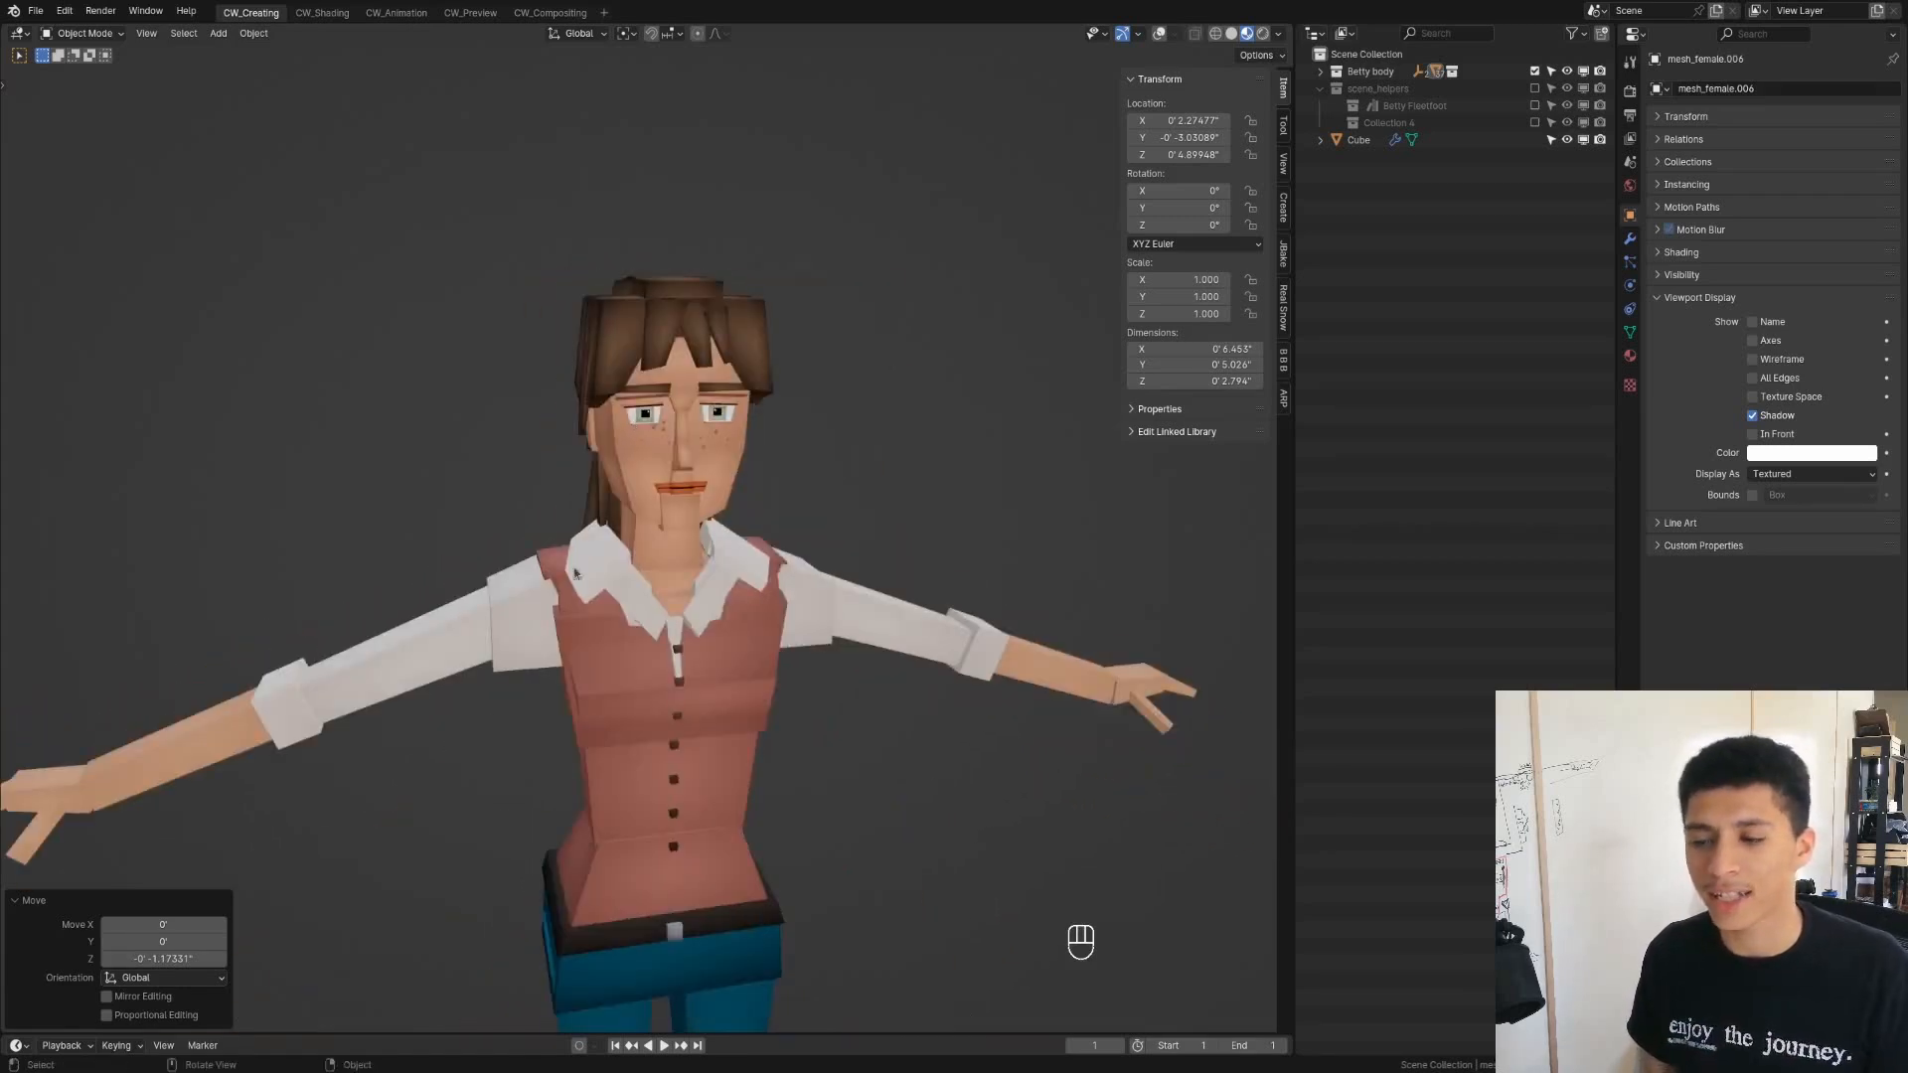
{"action": "left_click", "coordinate": [600, 617]}
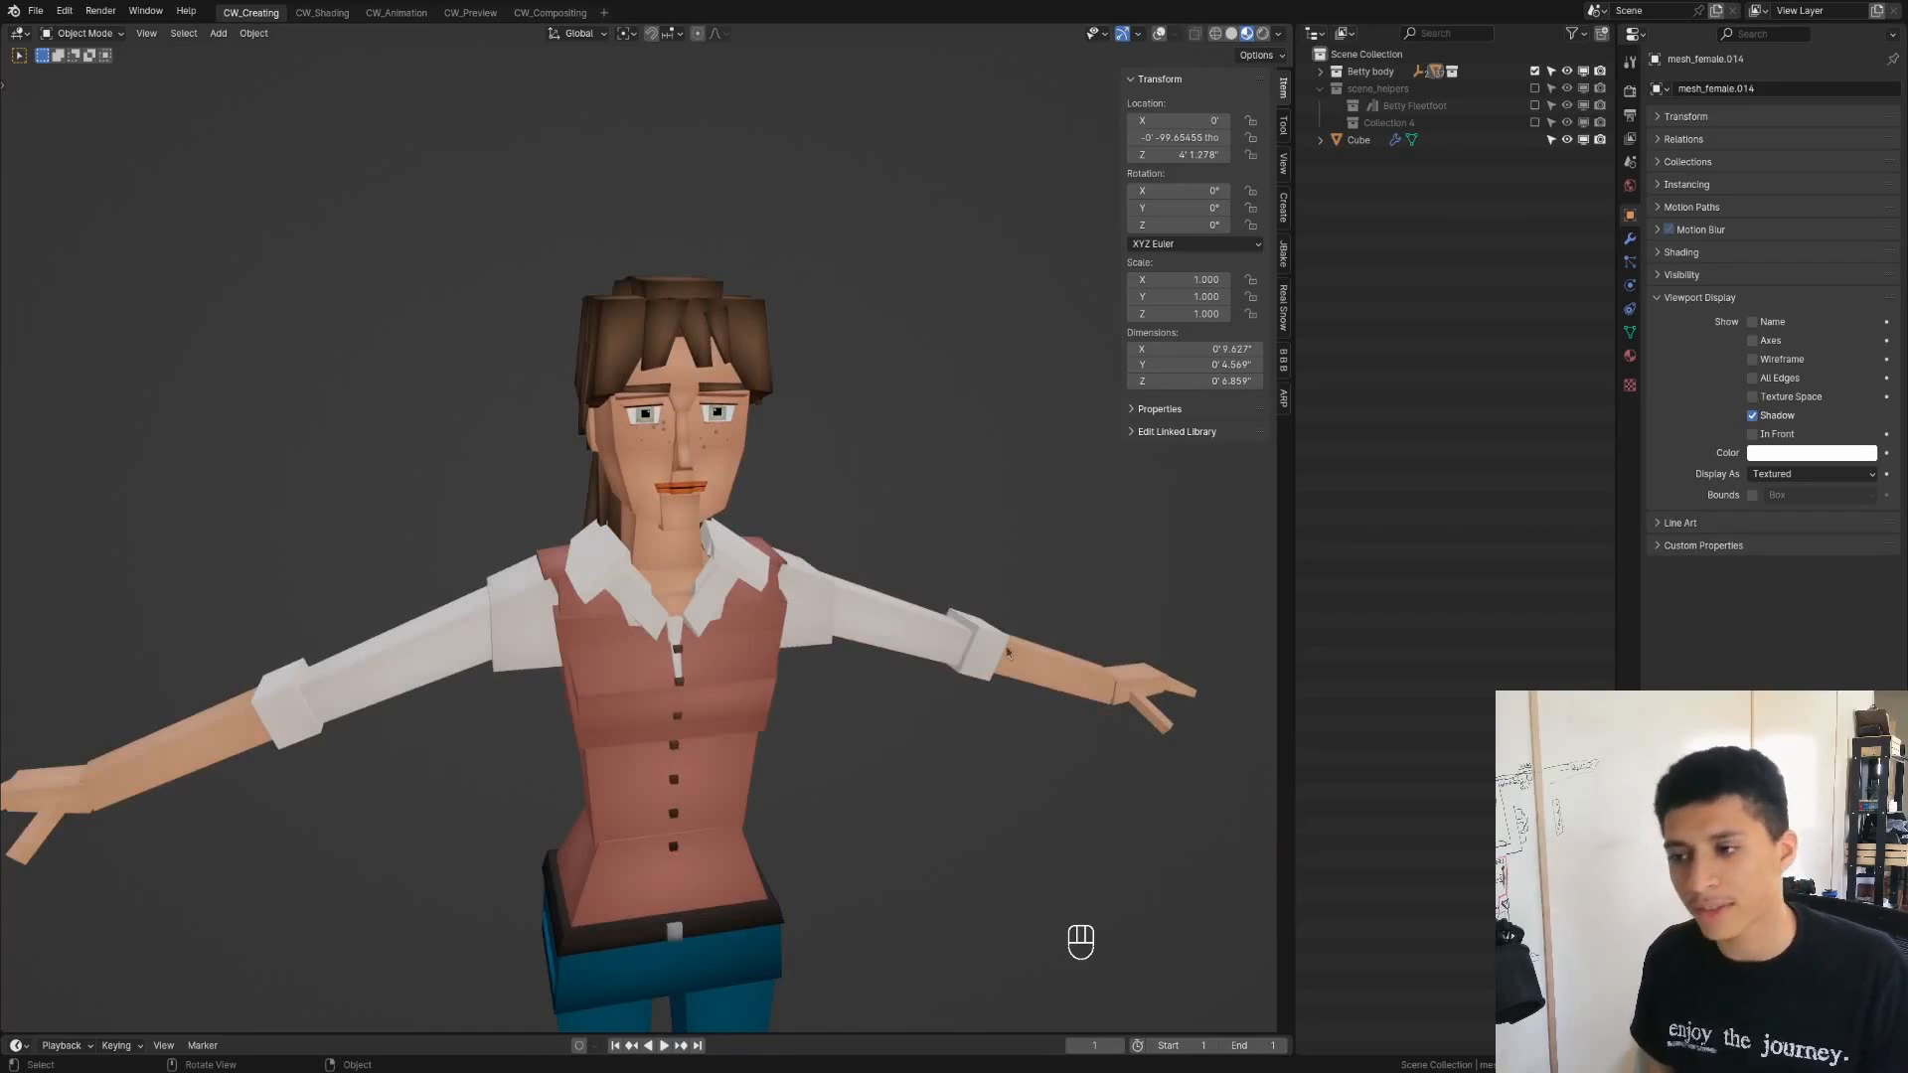
{"action": "middle_click_drag", "start_coordinate": [882, 630], "coordinate": [825, 629]}
{"action": "scroll", "coordinate": [740, 608], "scroll_direction": "up", "scroll_amount": 6}
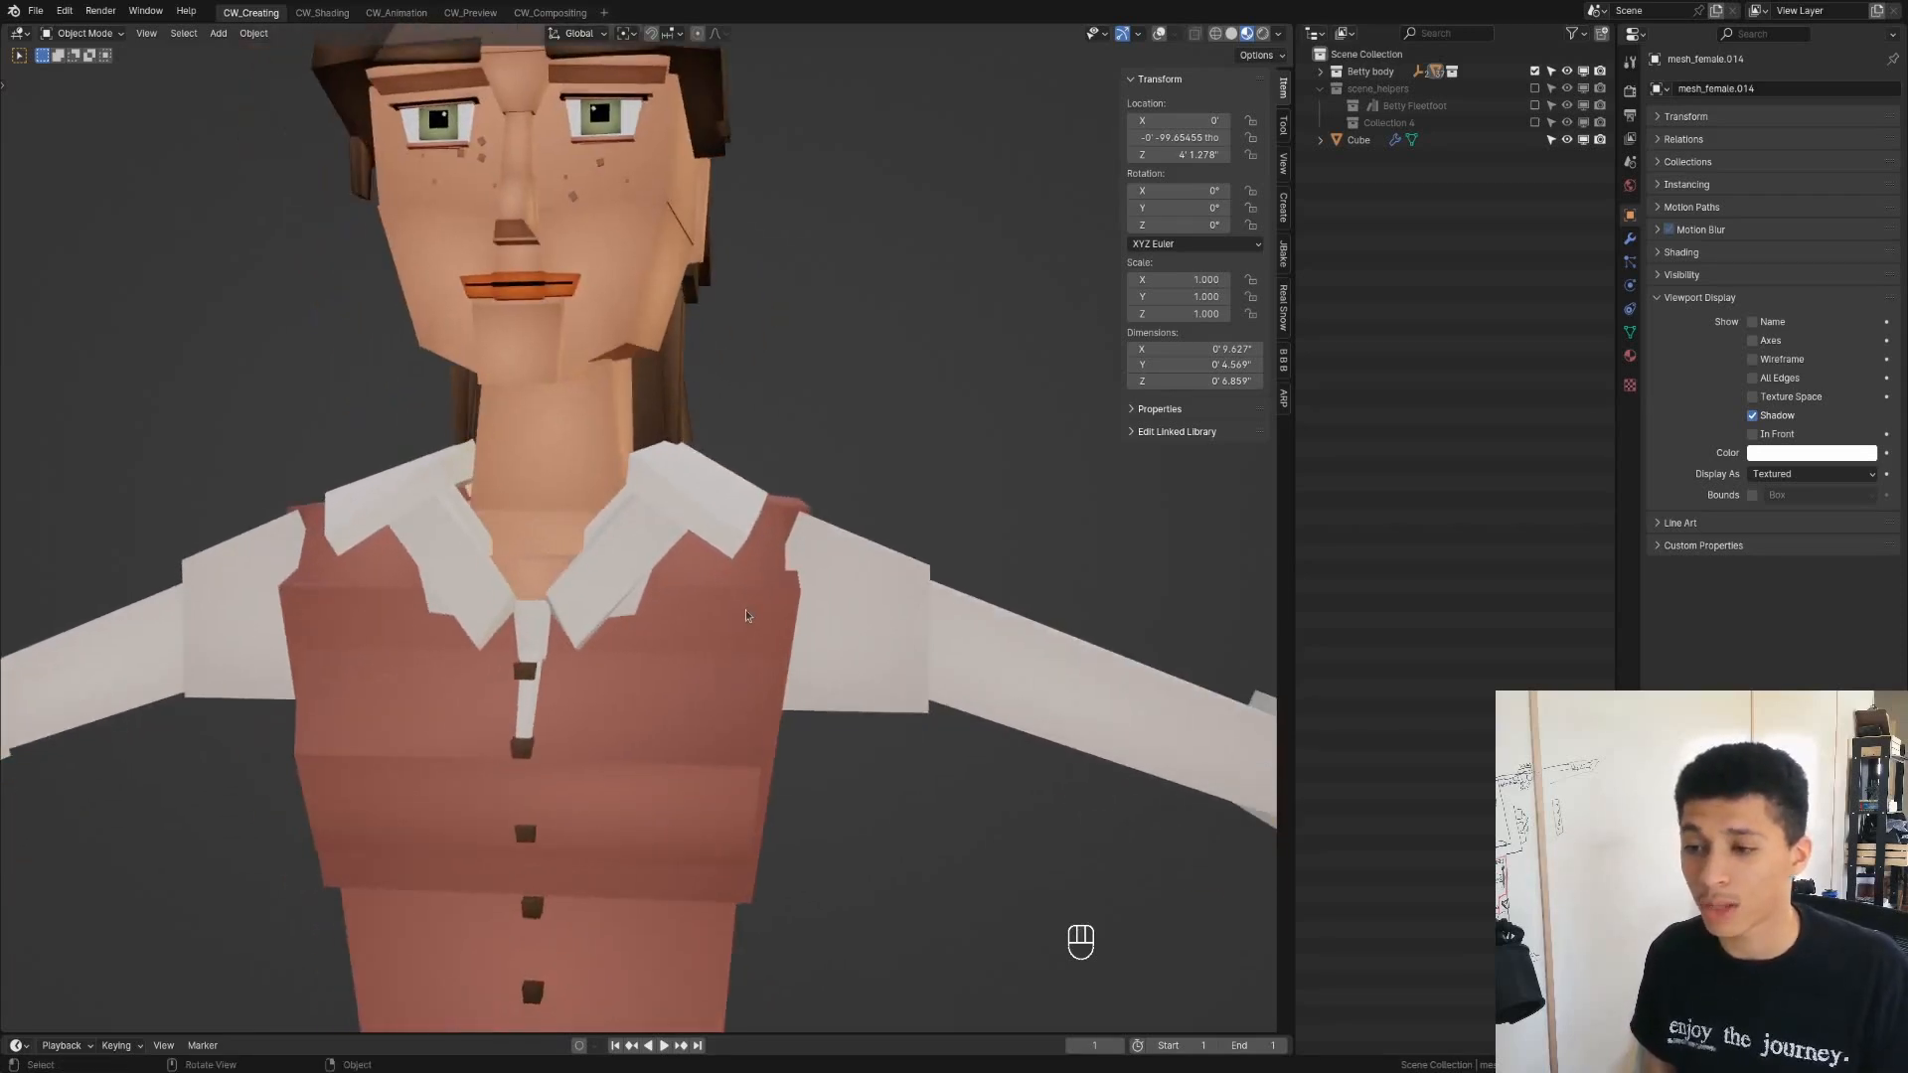
{"action": "scroll", "coordinate": [735, 606], "scroll_direction": "down", "scroll_amount": 3}
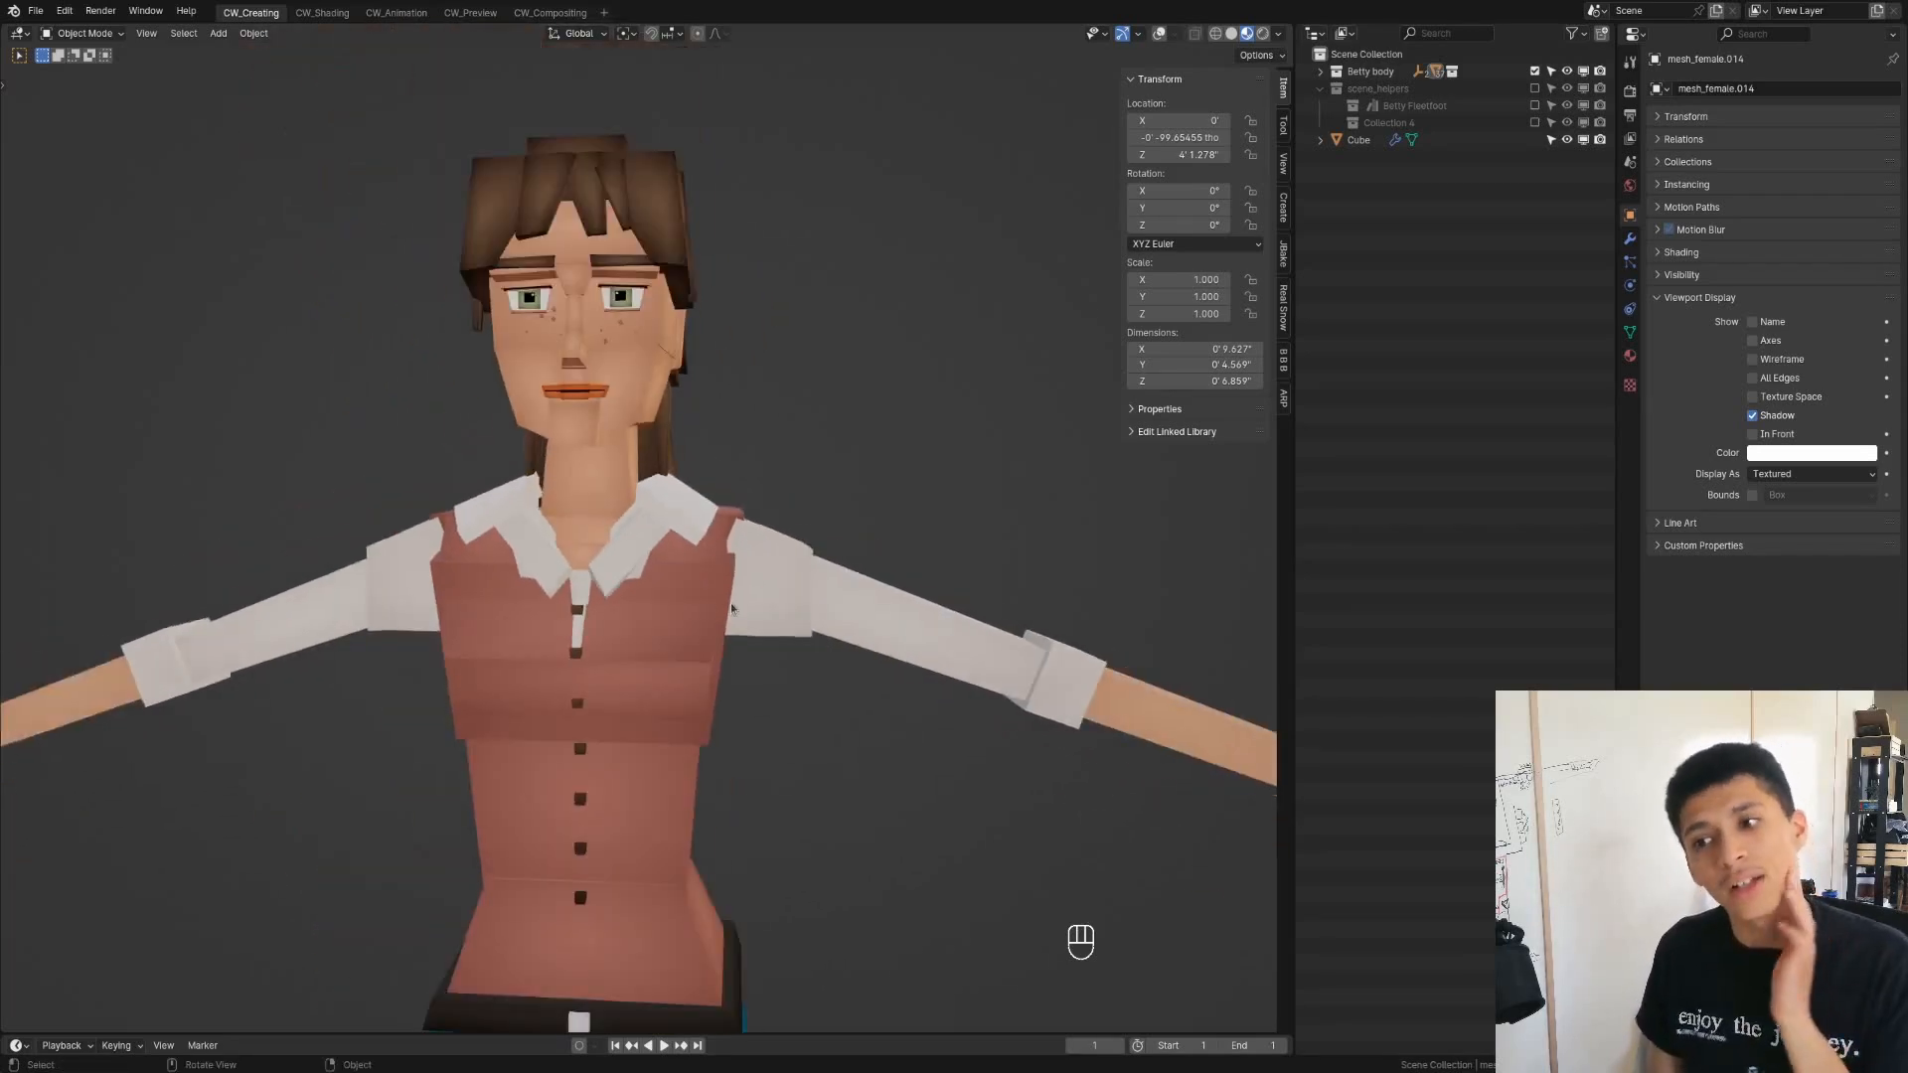
{"action": "scroll", "coordinate": [681, 596], "scroll_direction": "up", "scroll_amount": 3}
{"action": "left_click", "coordinate": [680, 594]}
{"action": "middle_click_drag", "start_coordinate": [679, 594], "coordinate": [696, 656]}
{"action": "scroll", "coordinate": [670, 572], "scroll_direction": "down", "scroll_amount": 8}
Switch to the reference board and examine the clothing references and the adult man and woman proportion chart
{"action": "scroll", "coordinate": [597, 677], "scroll_direction": "down", "scroll_amount": 3}
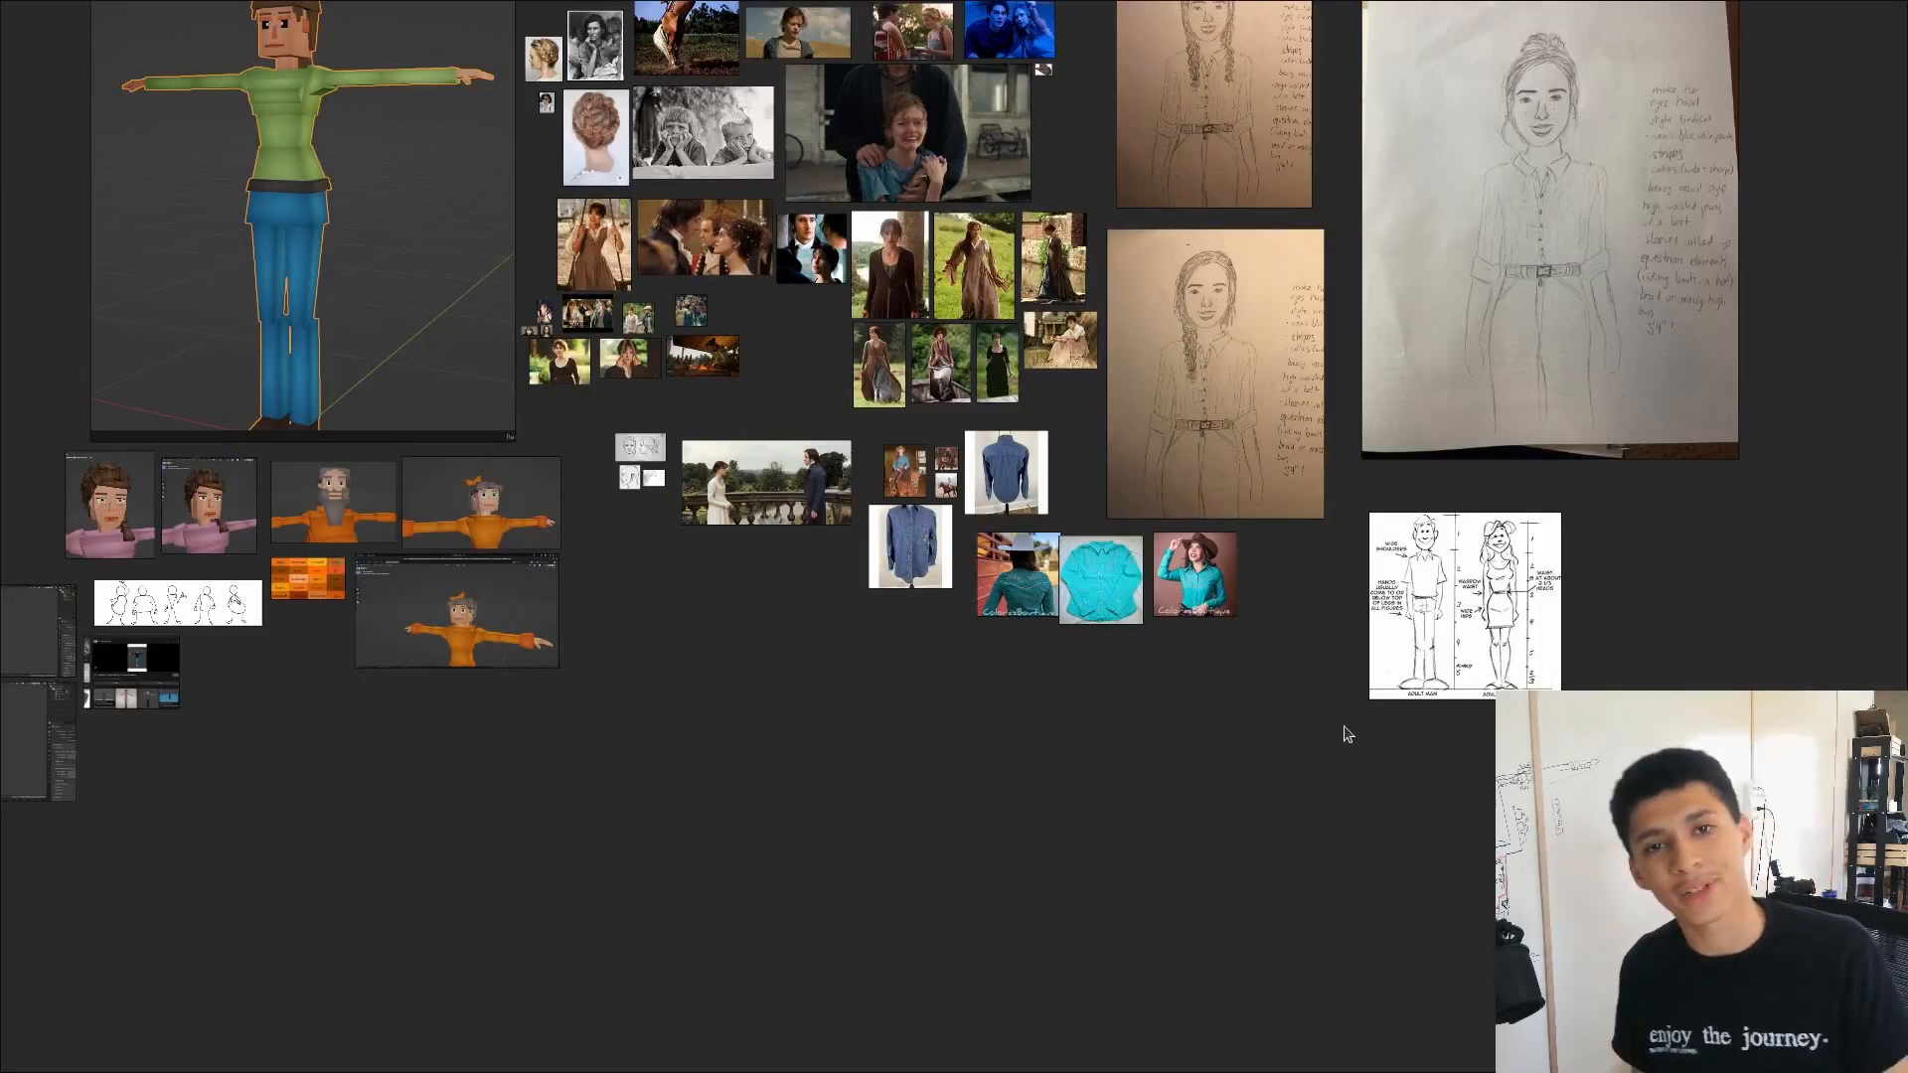
{"action": "scroll", "coordinate": [1496, 542], "scroll_direction": "up", "scroll_amount": 2}
{"action": "scroll", "coordinate": [1496, 541], "scroll_direction": "up", "scroll_amount": 2}
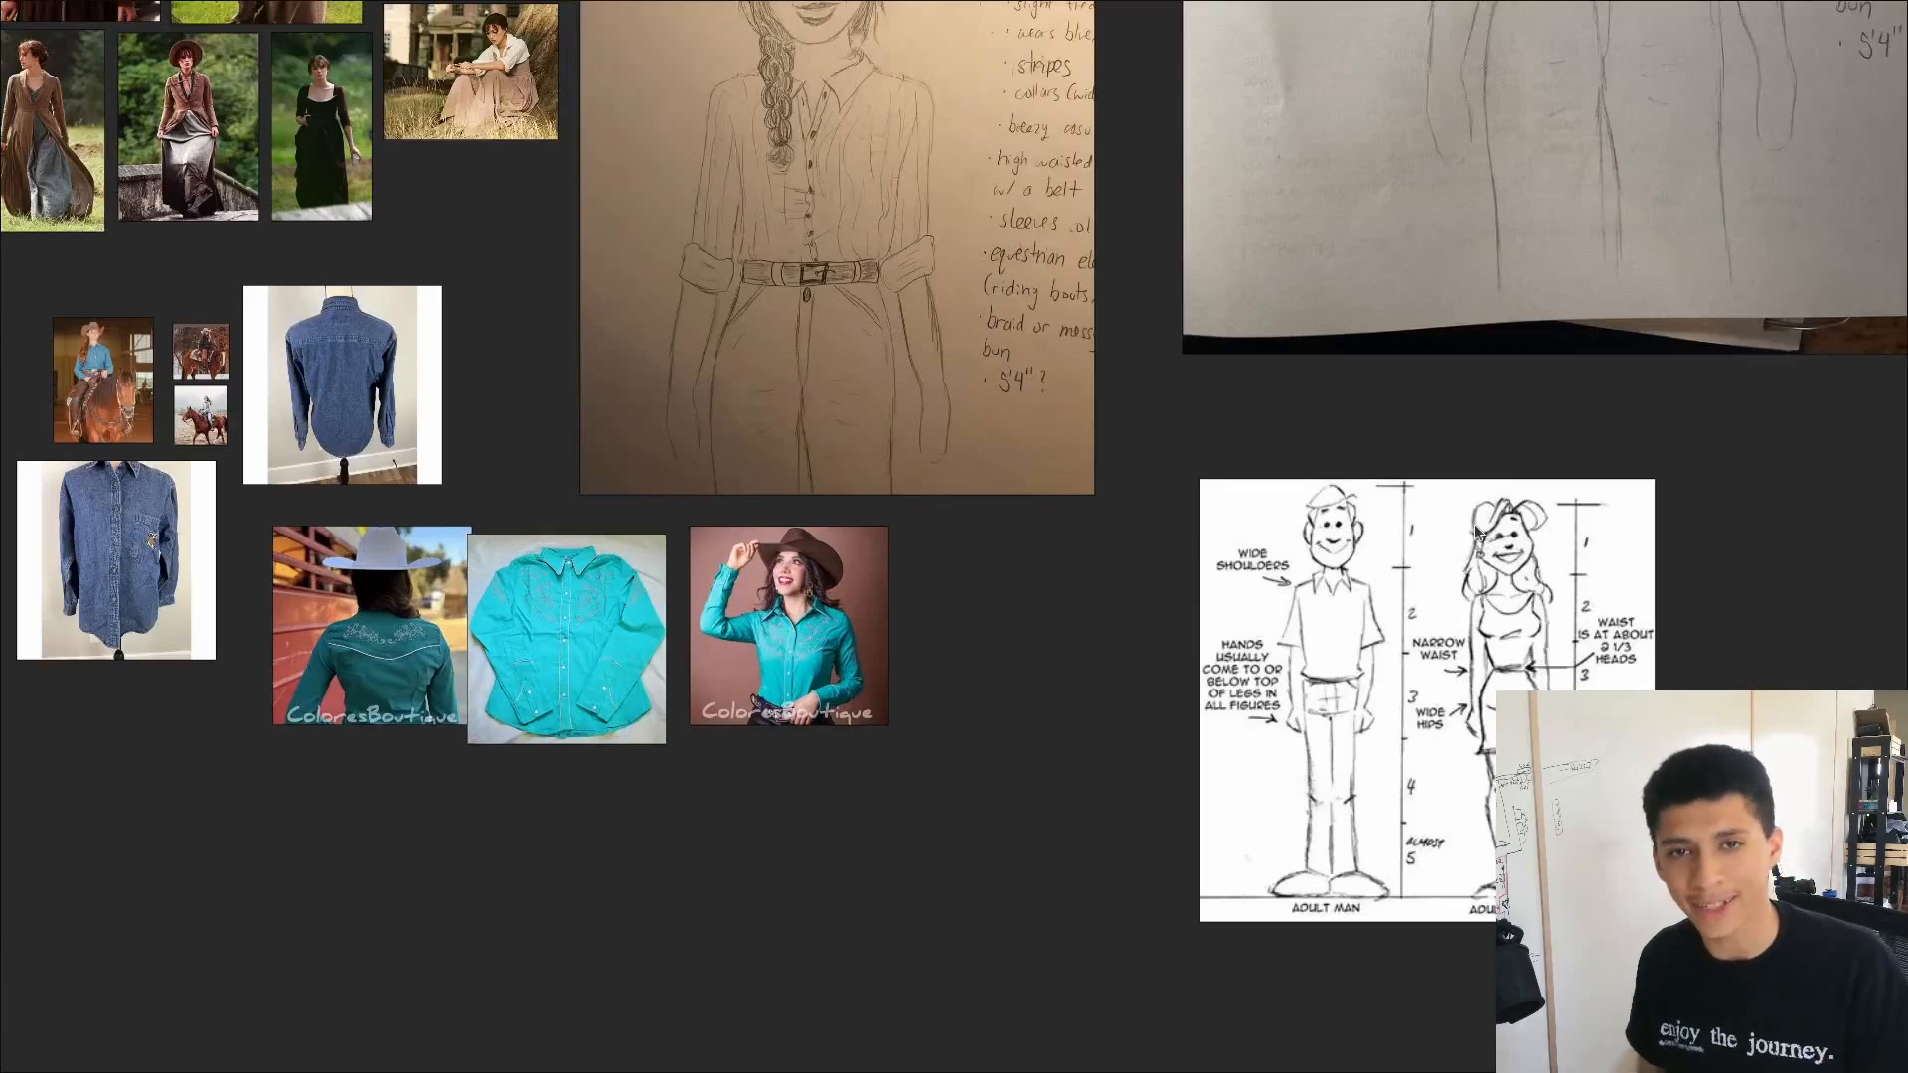
{"action": "scroll", "coordinate": [1520, 576], "scroll_direction": "up", "scroll_amount": 3}
{"action": "middle_click_drag", "start_coordinate": [1530, 588], "coordinate": [1507, 553]}
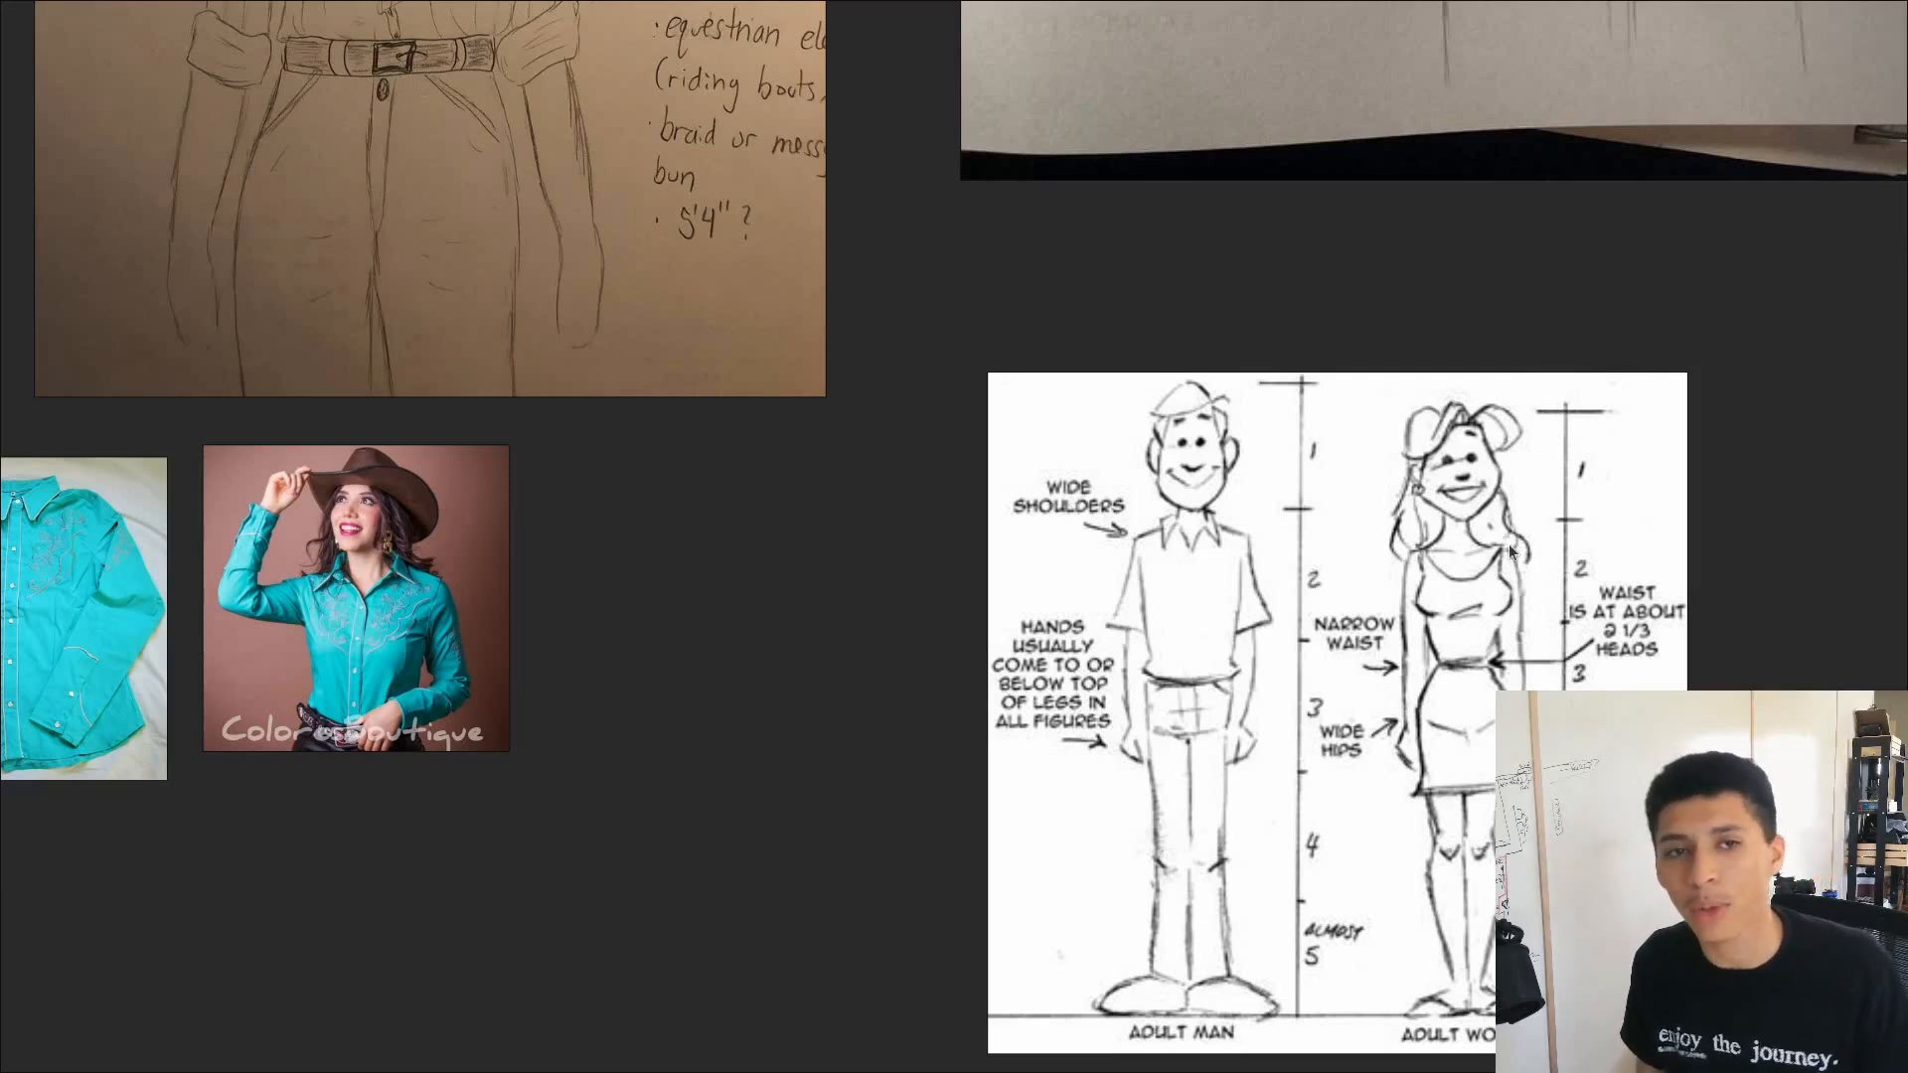
{"action": "scroll", "coordinate": [1179, 578], "scroll_direction": "down", "scroll_amount": 5}
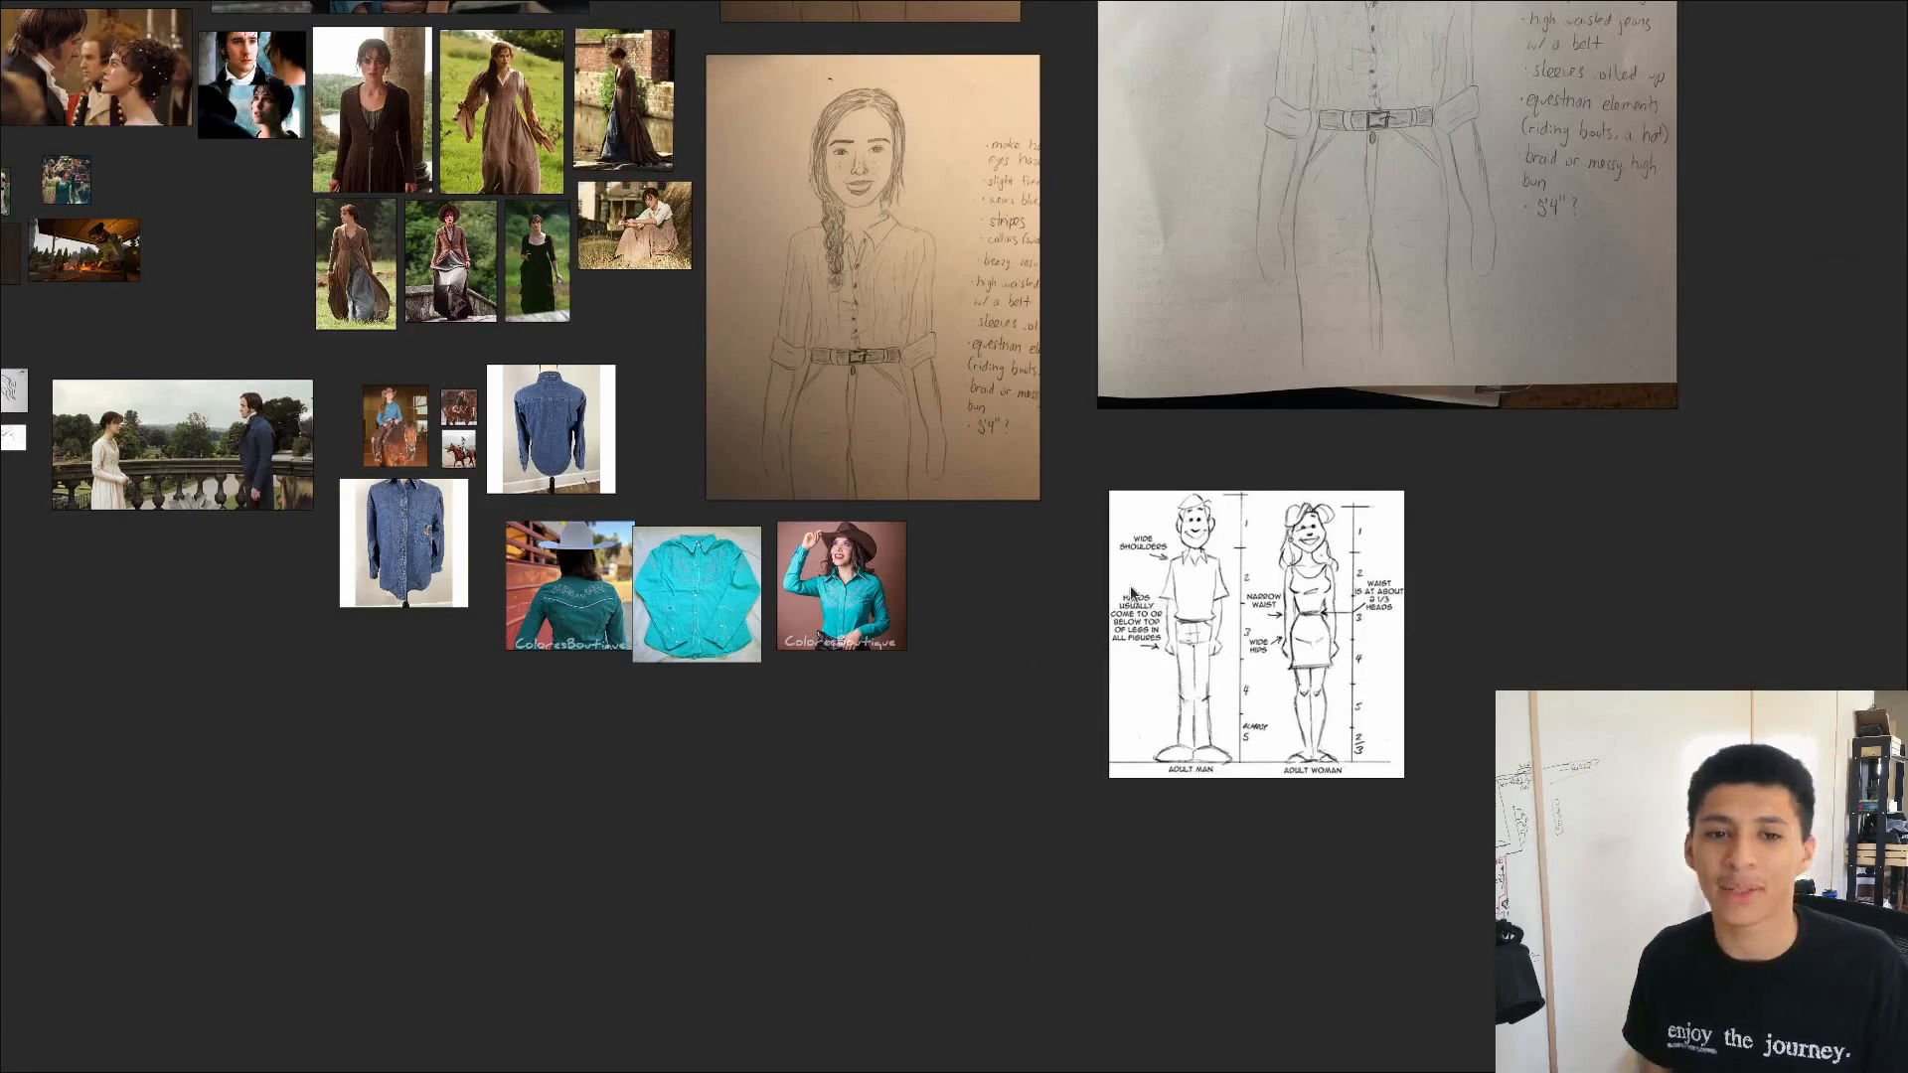
{"action": "scroll", "coordinate": [1213, 579], "scroll_direction": "up", "scroll_amount": 5}
{"action": "middle_click_drag", "start_coordinate": [1417, 593], "coordinate": [1303, 561]}
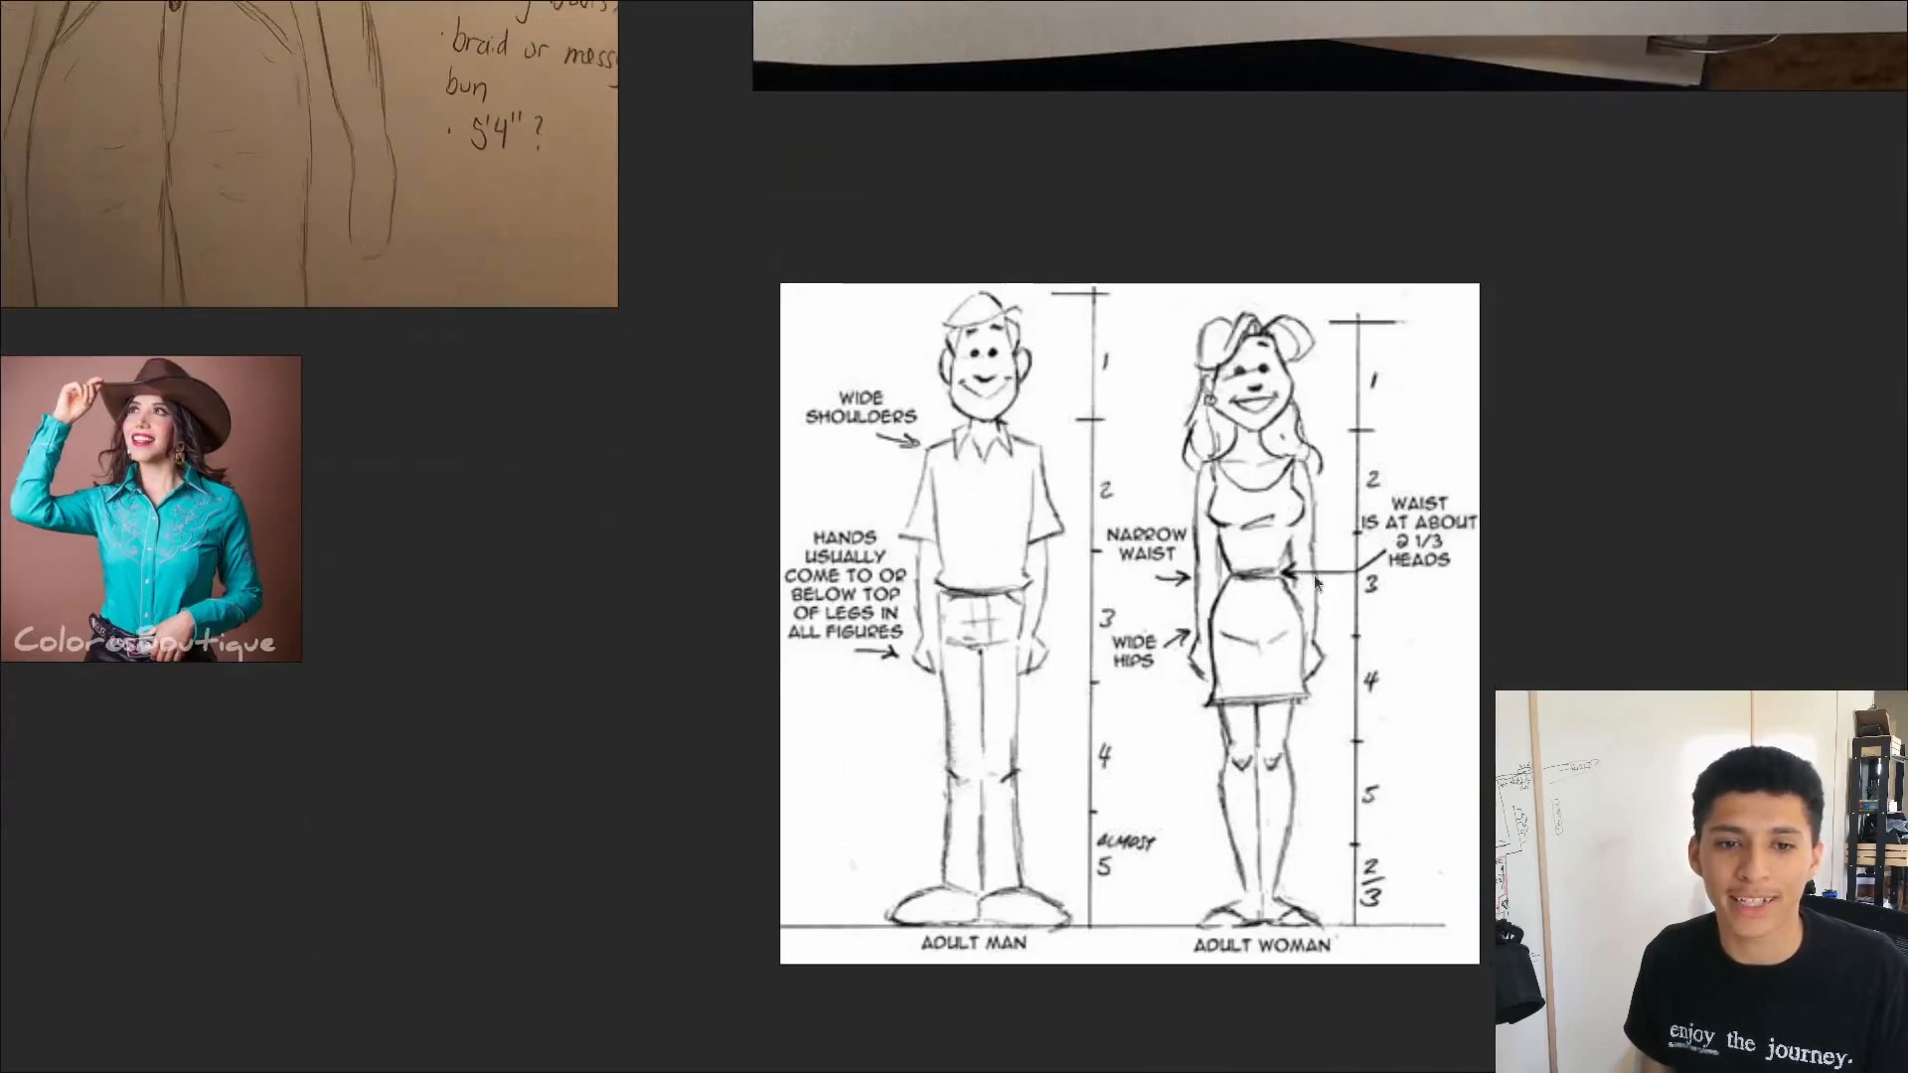
{"action": "scroll", "coordinate": [1332, 615], "scroll_direction": "up", "scroll_amount": 3}
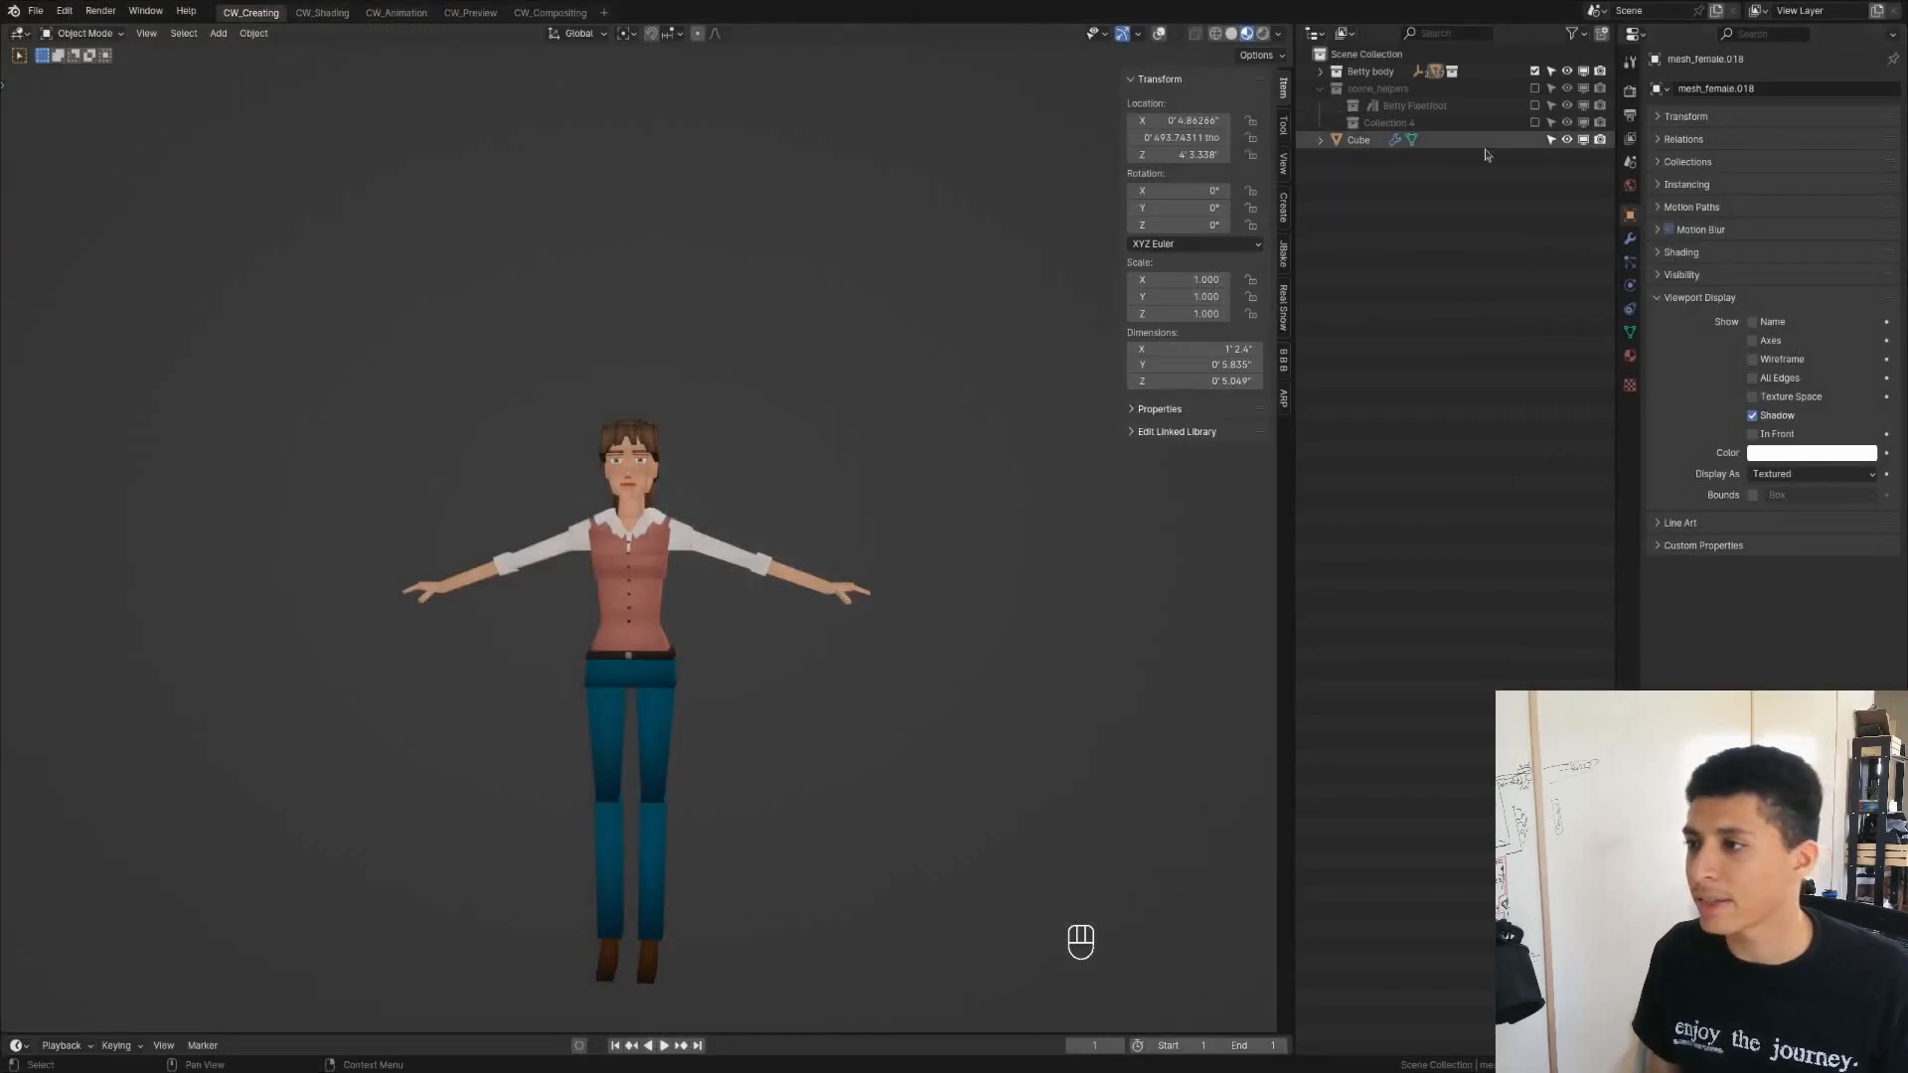
Select the Cube guide around the character in front view and set its Array modifier count to 6
{"action": "left_click", "coordinate": [1481, 140]}
{"action": "key", "text": "KP_1"}
{"action": "scroll", "coordinate": [722, 456], "scroll_direction": "up", "scroll_amount": 3}
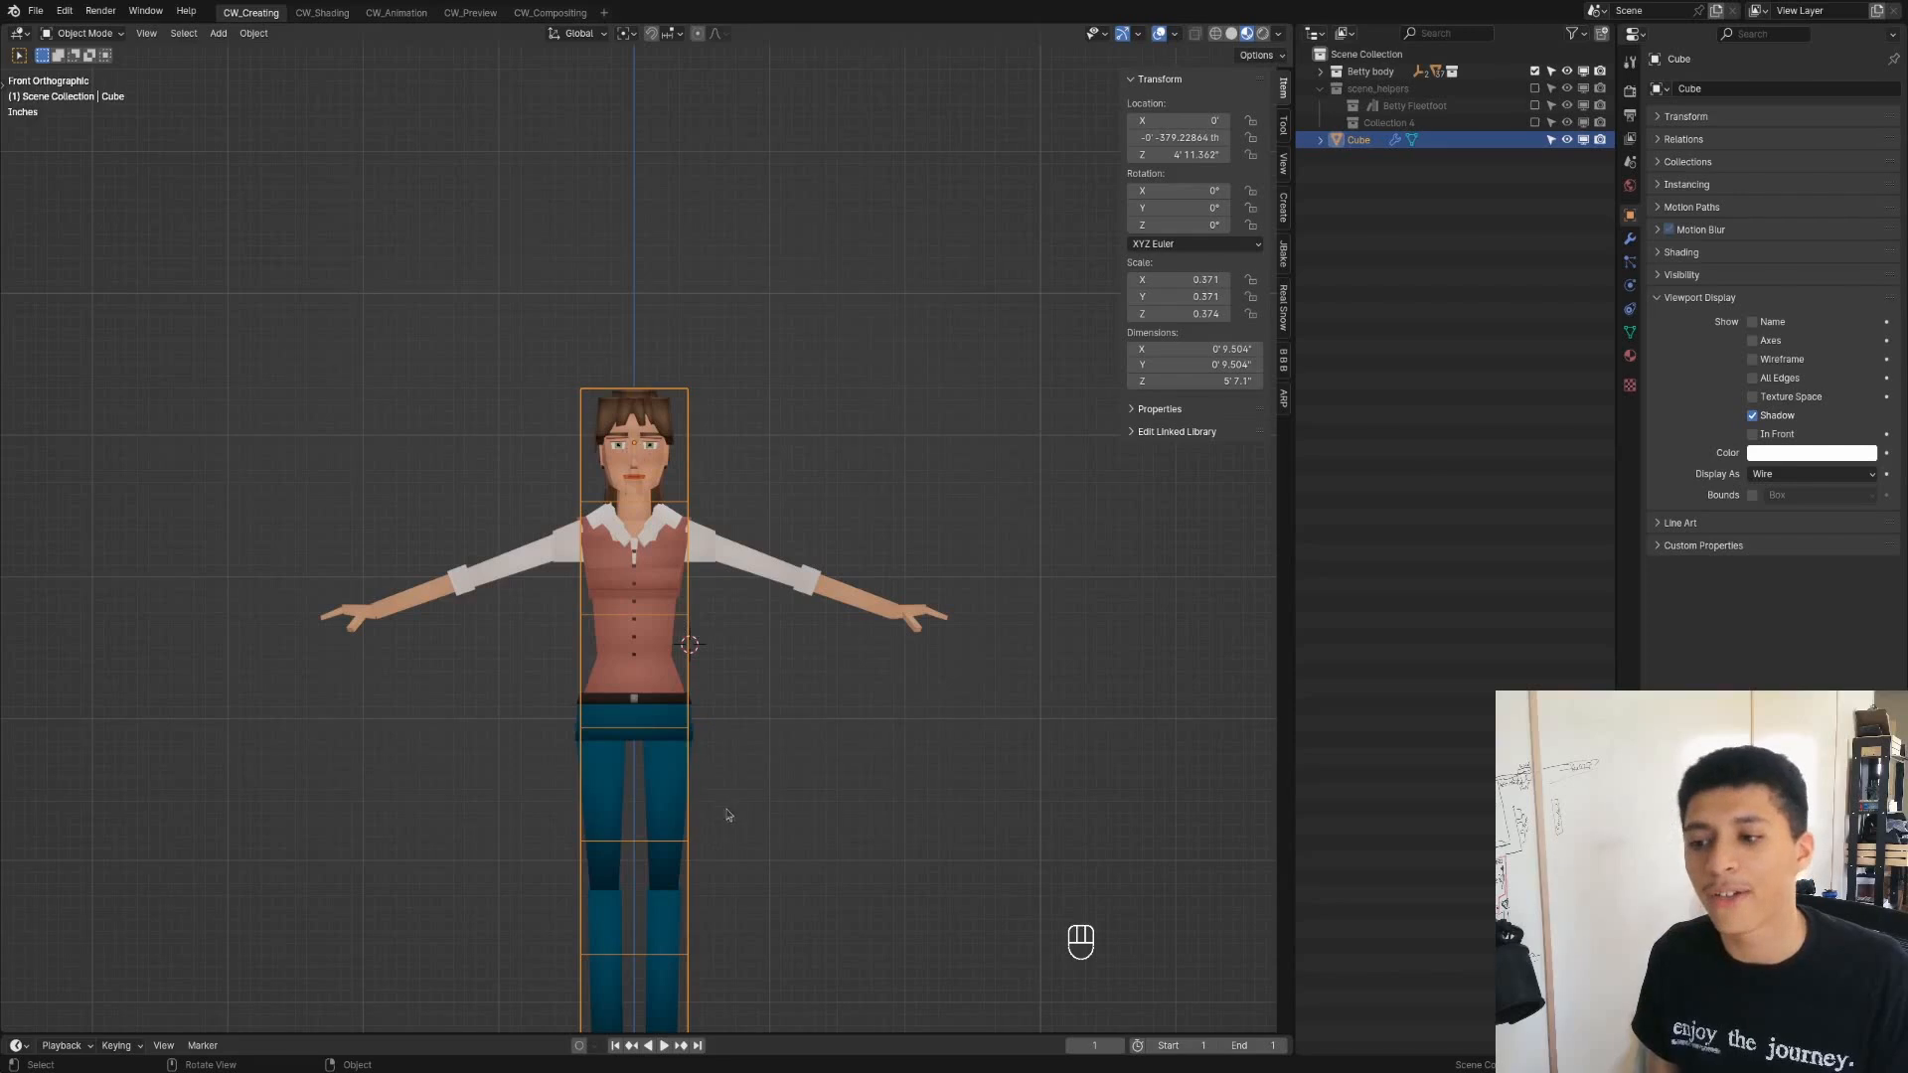
{"action": "scroll", "coordinate": [712, 685], "scroll_direction": "down", "scroll_amount": 2}
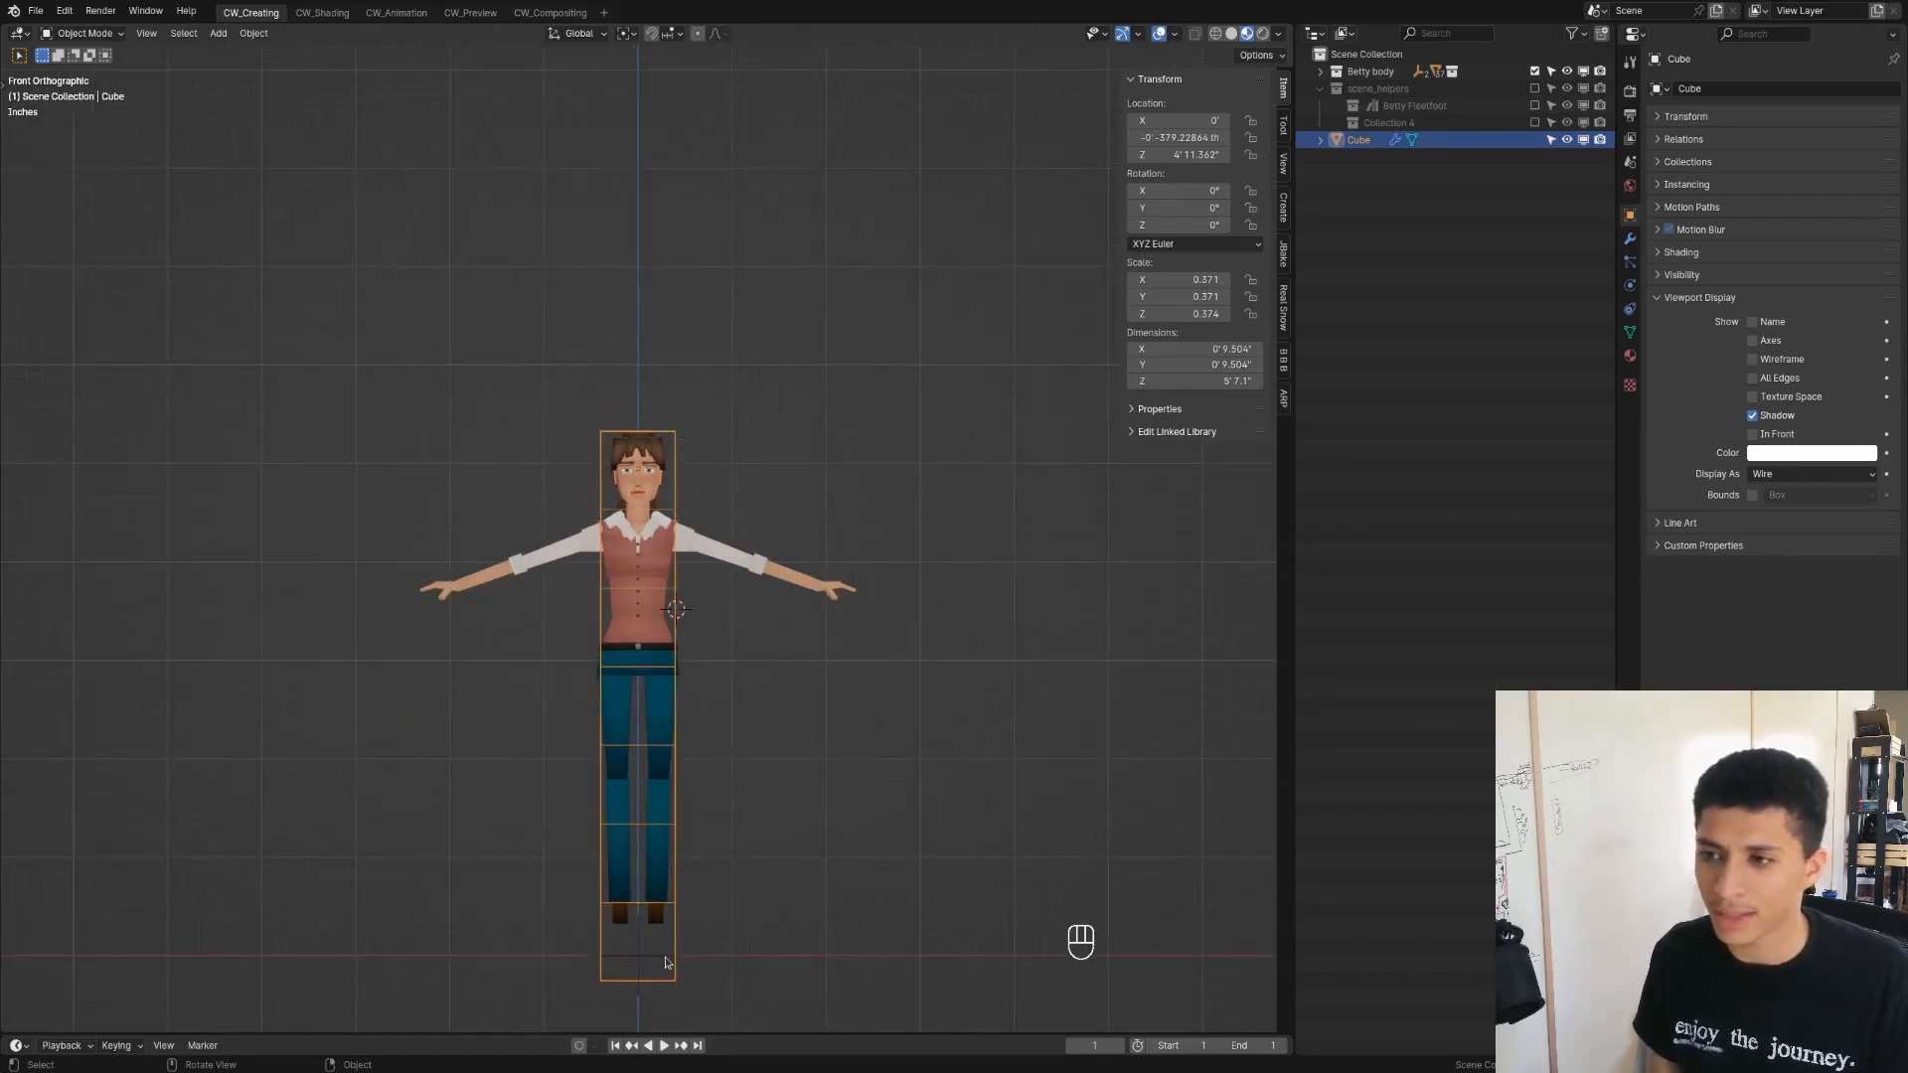
{"action": "left_click", "coordinate": [1630, 238]}
{"action": "left_click", "coordinate": [1754, 161]}
{"action": "left_click", "coordinate": [1754, 161]}
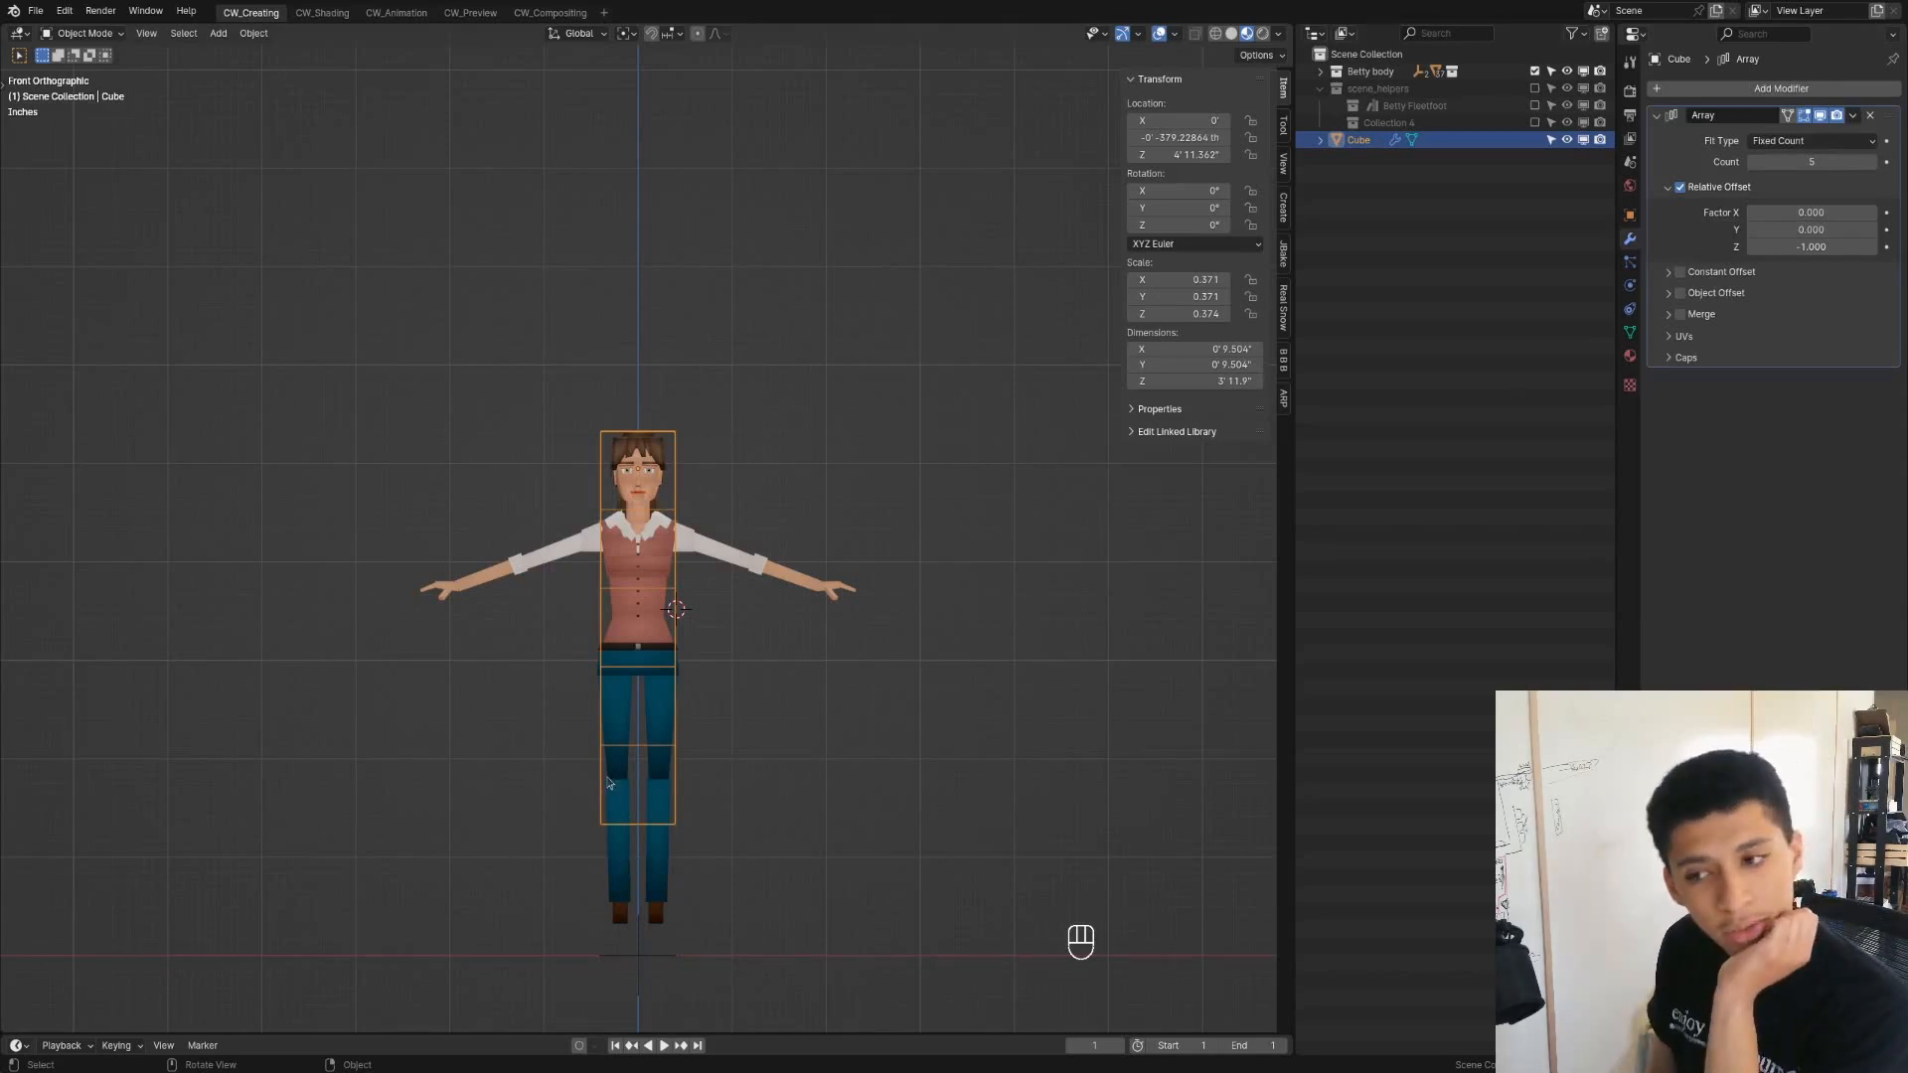
{"action": "left_click", "coordinate": [1876, 162]}
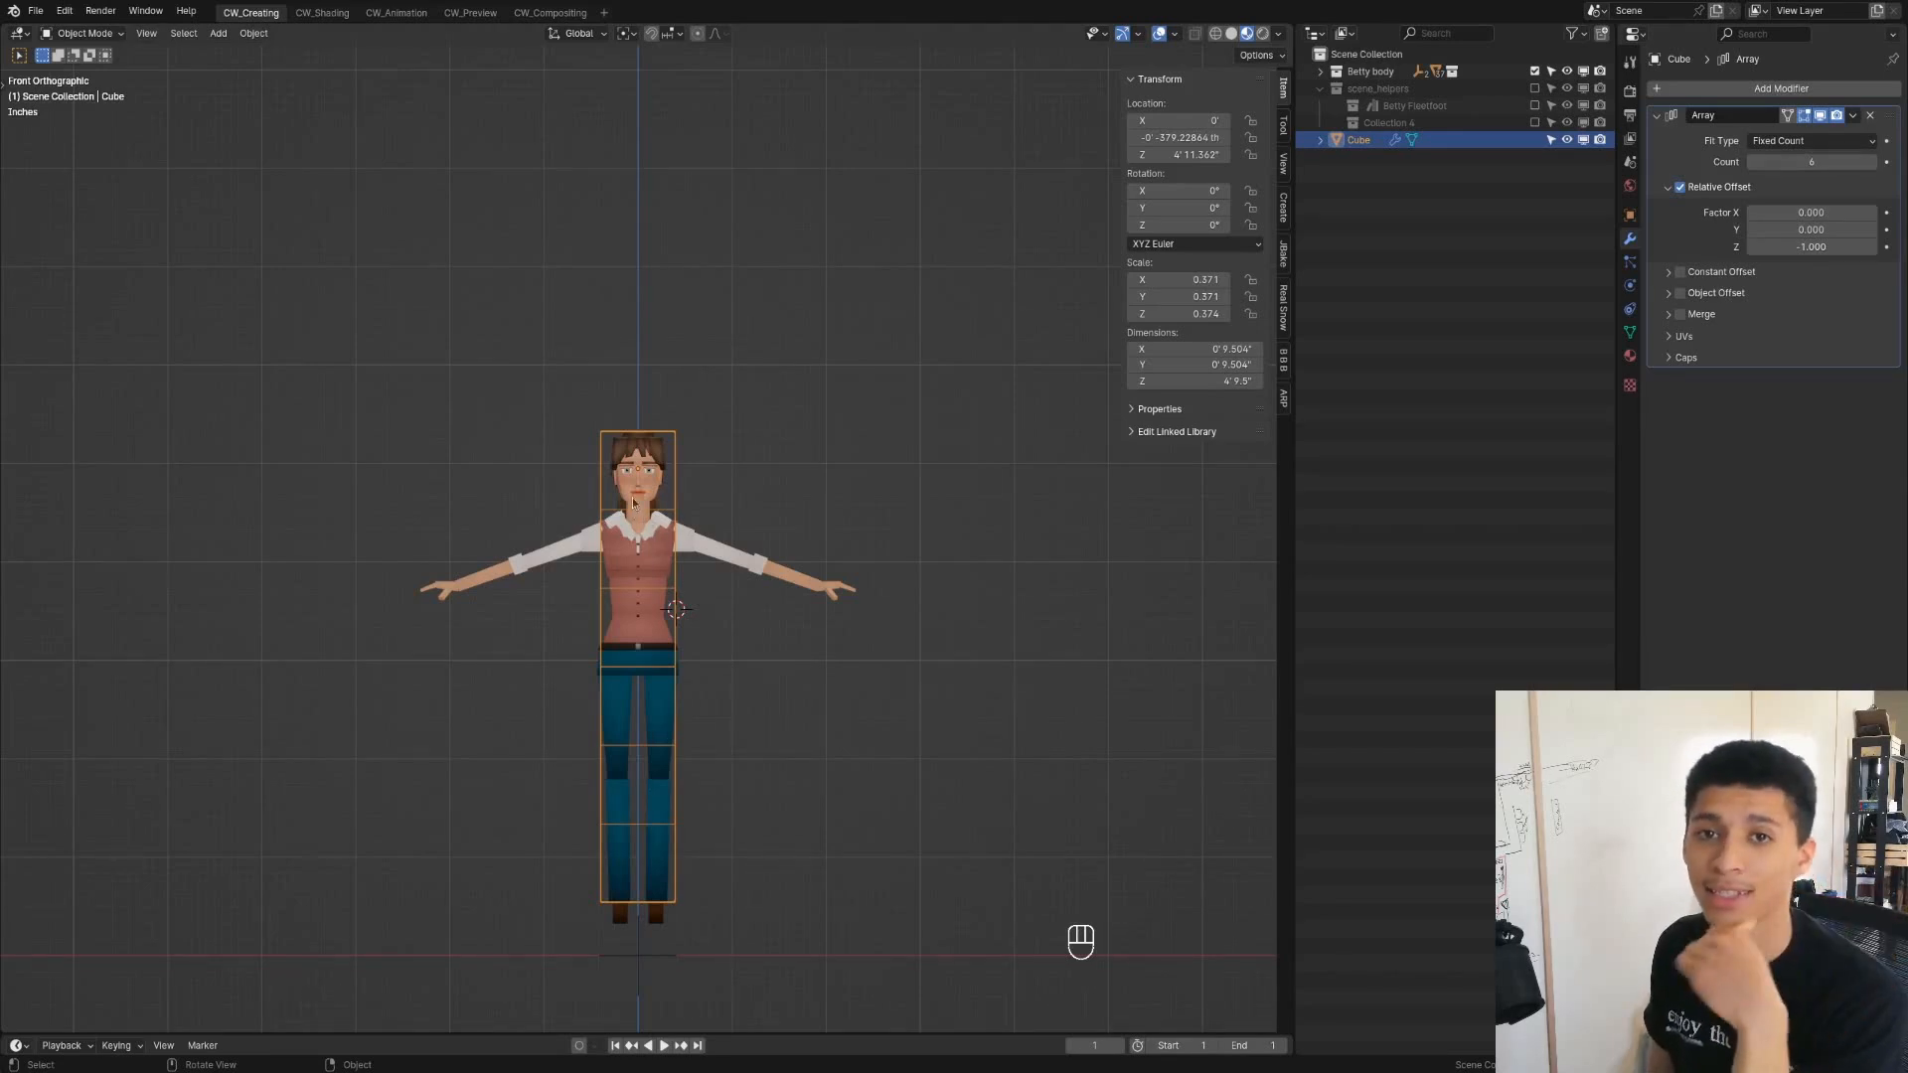
Compare the character's head, waist, knees and feet with the divisions of the Cube guide in front view
{"action": "left_click", "coordinate": [645, 449]}
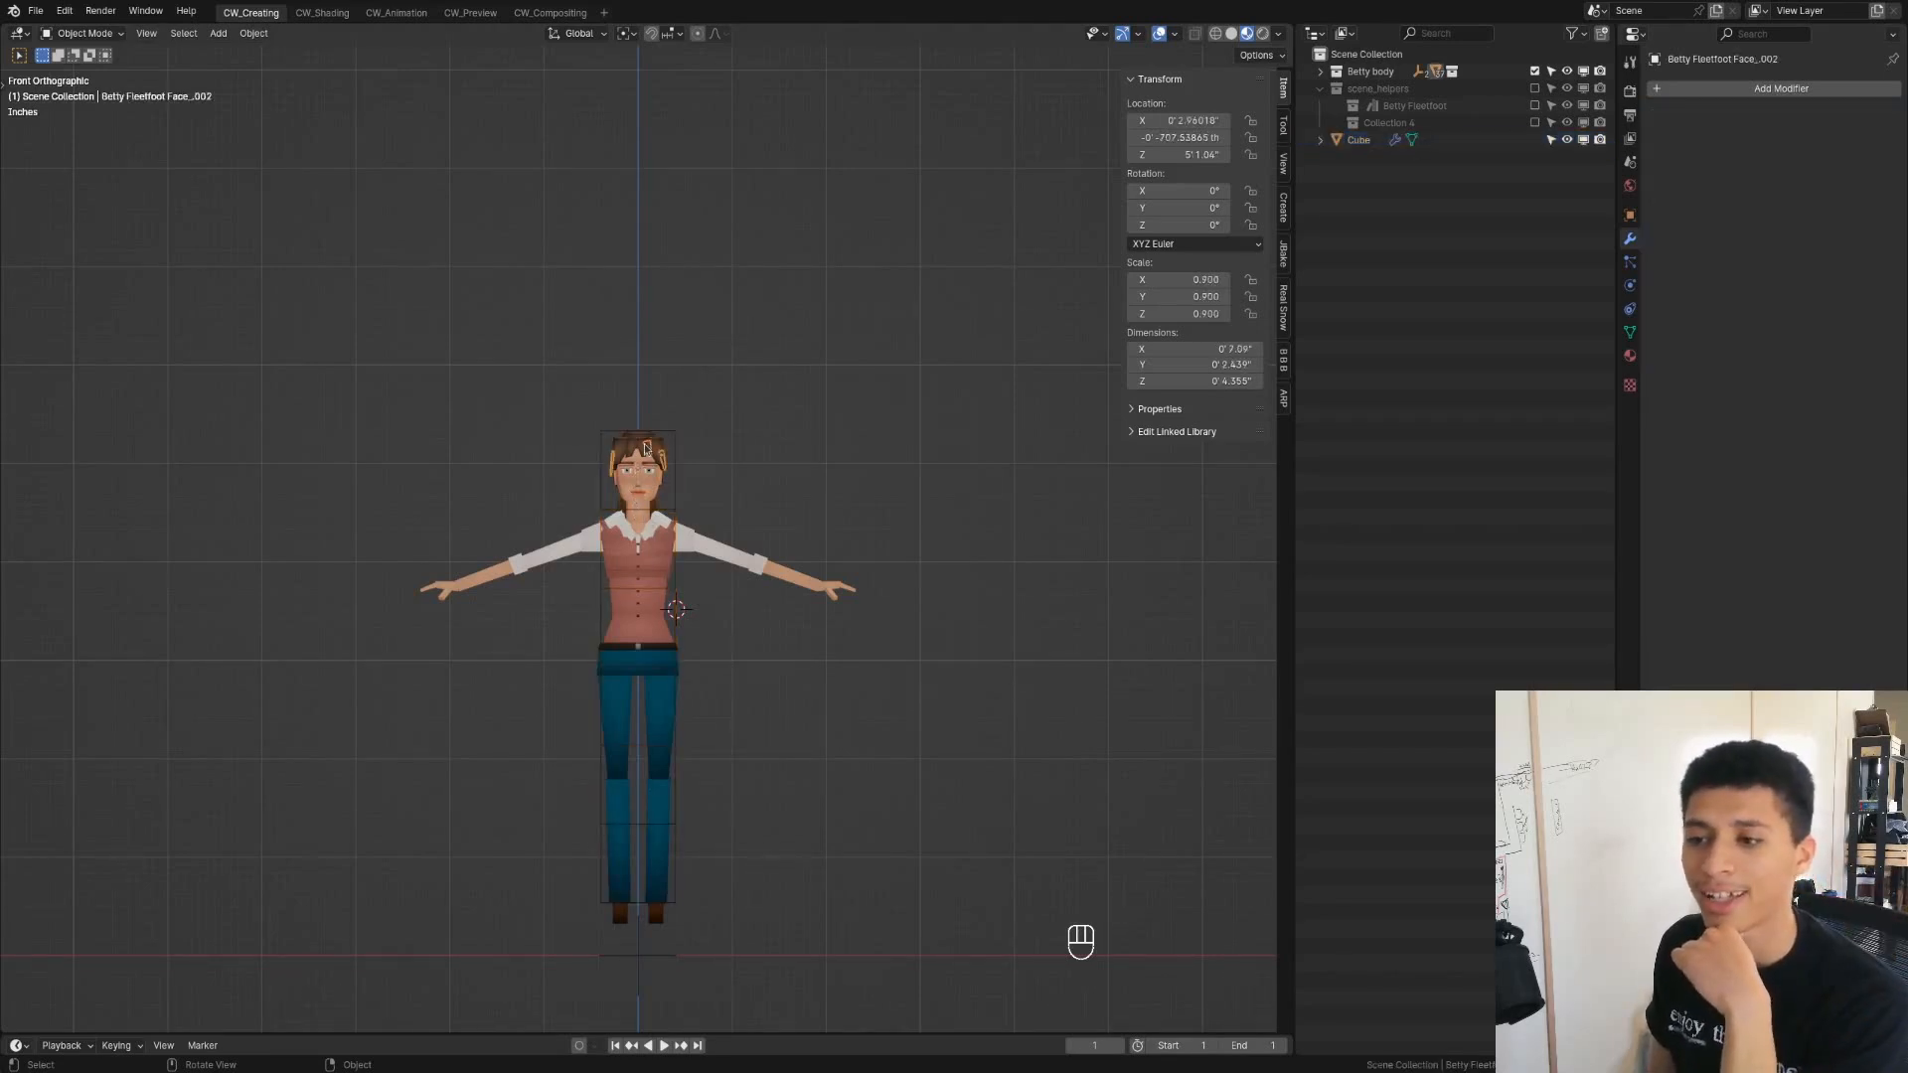
{"action": "left_click", "coordinate": [636, 432]}
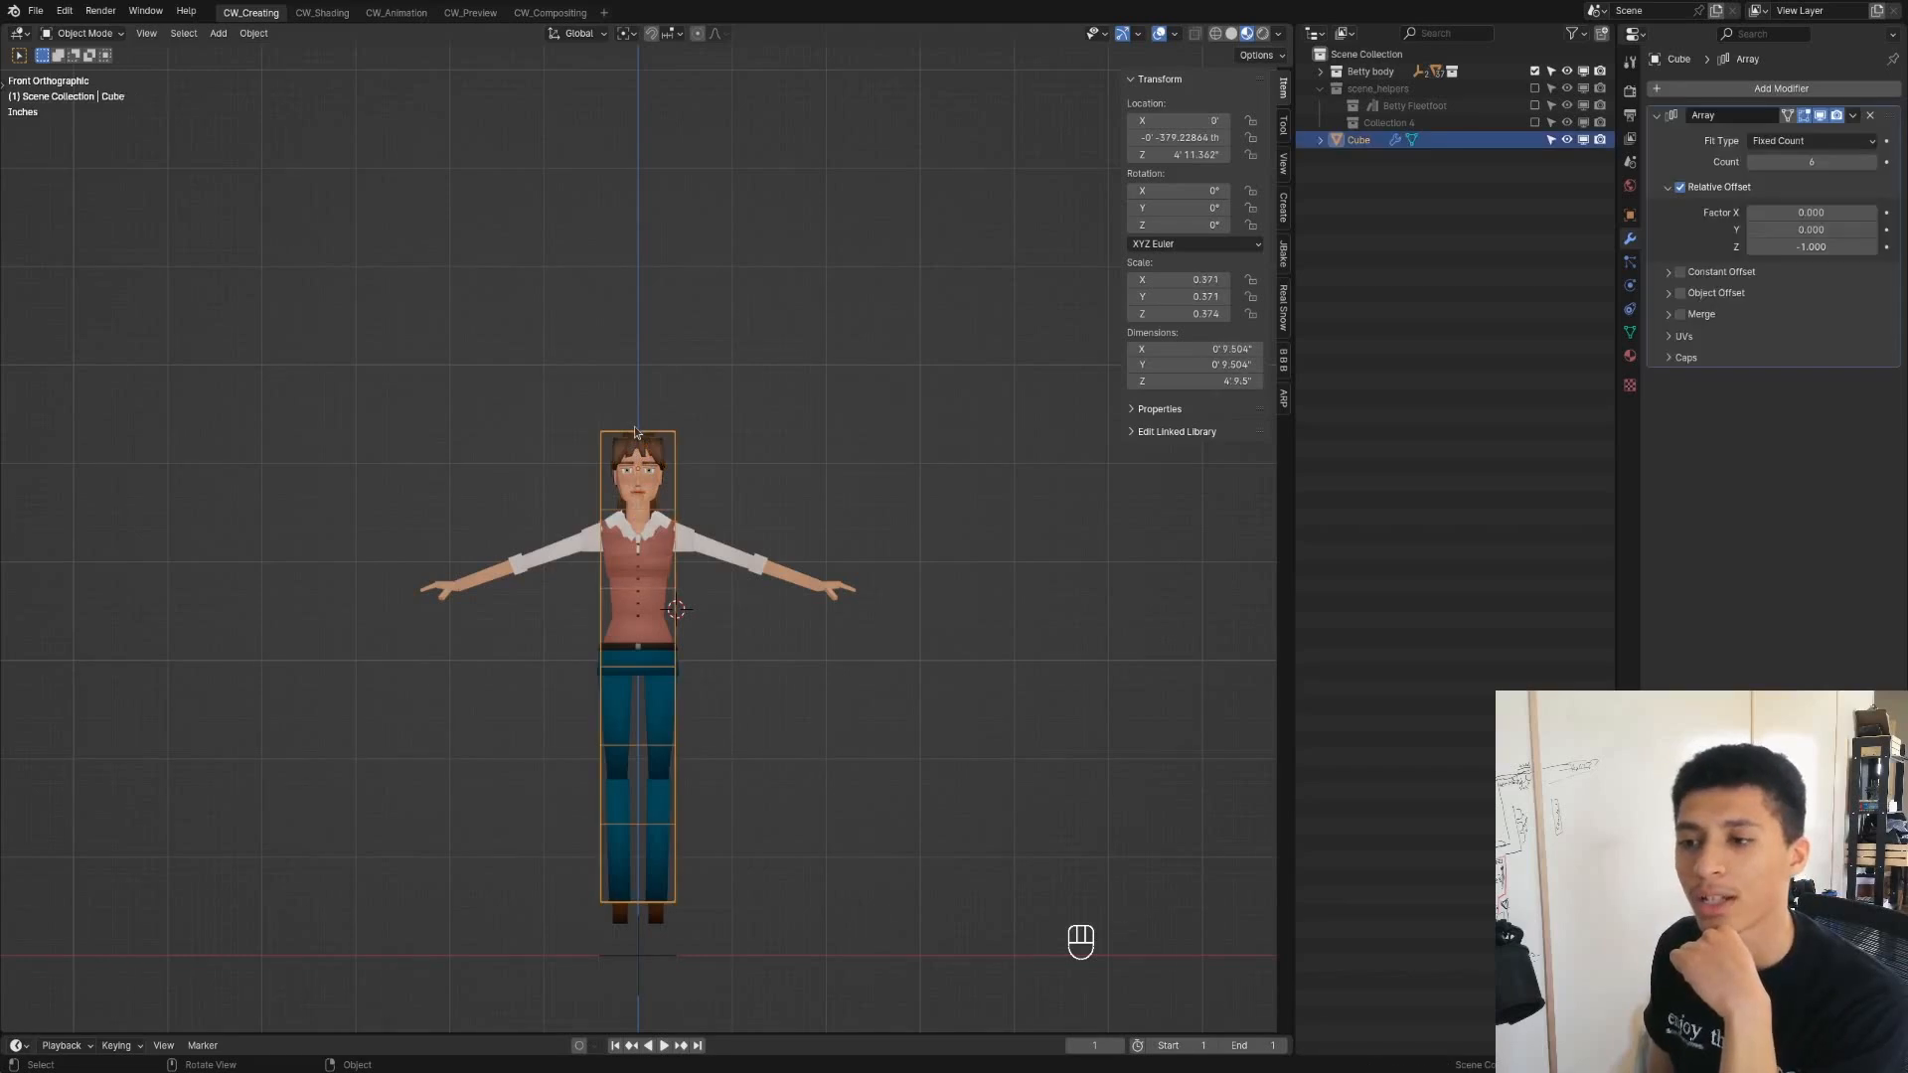
{"action": "scroll", "coordinate": [670, 590], "scroll_direction": "up", "scroll_amount": 1}
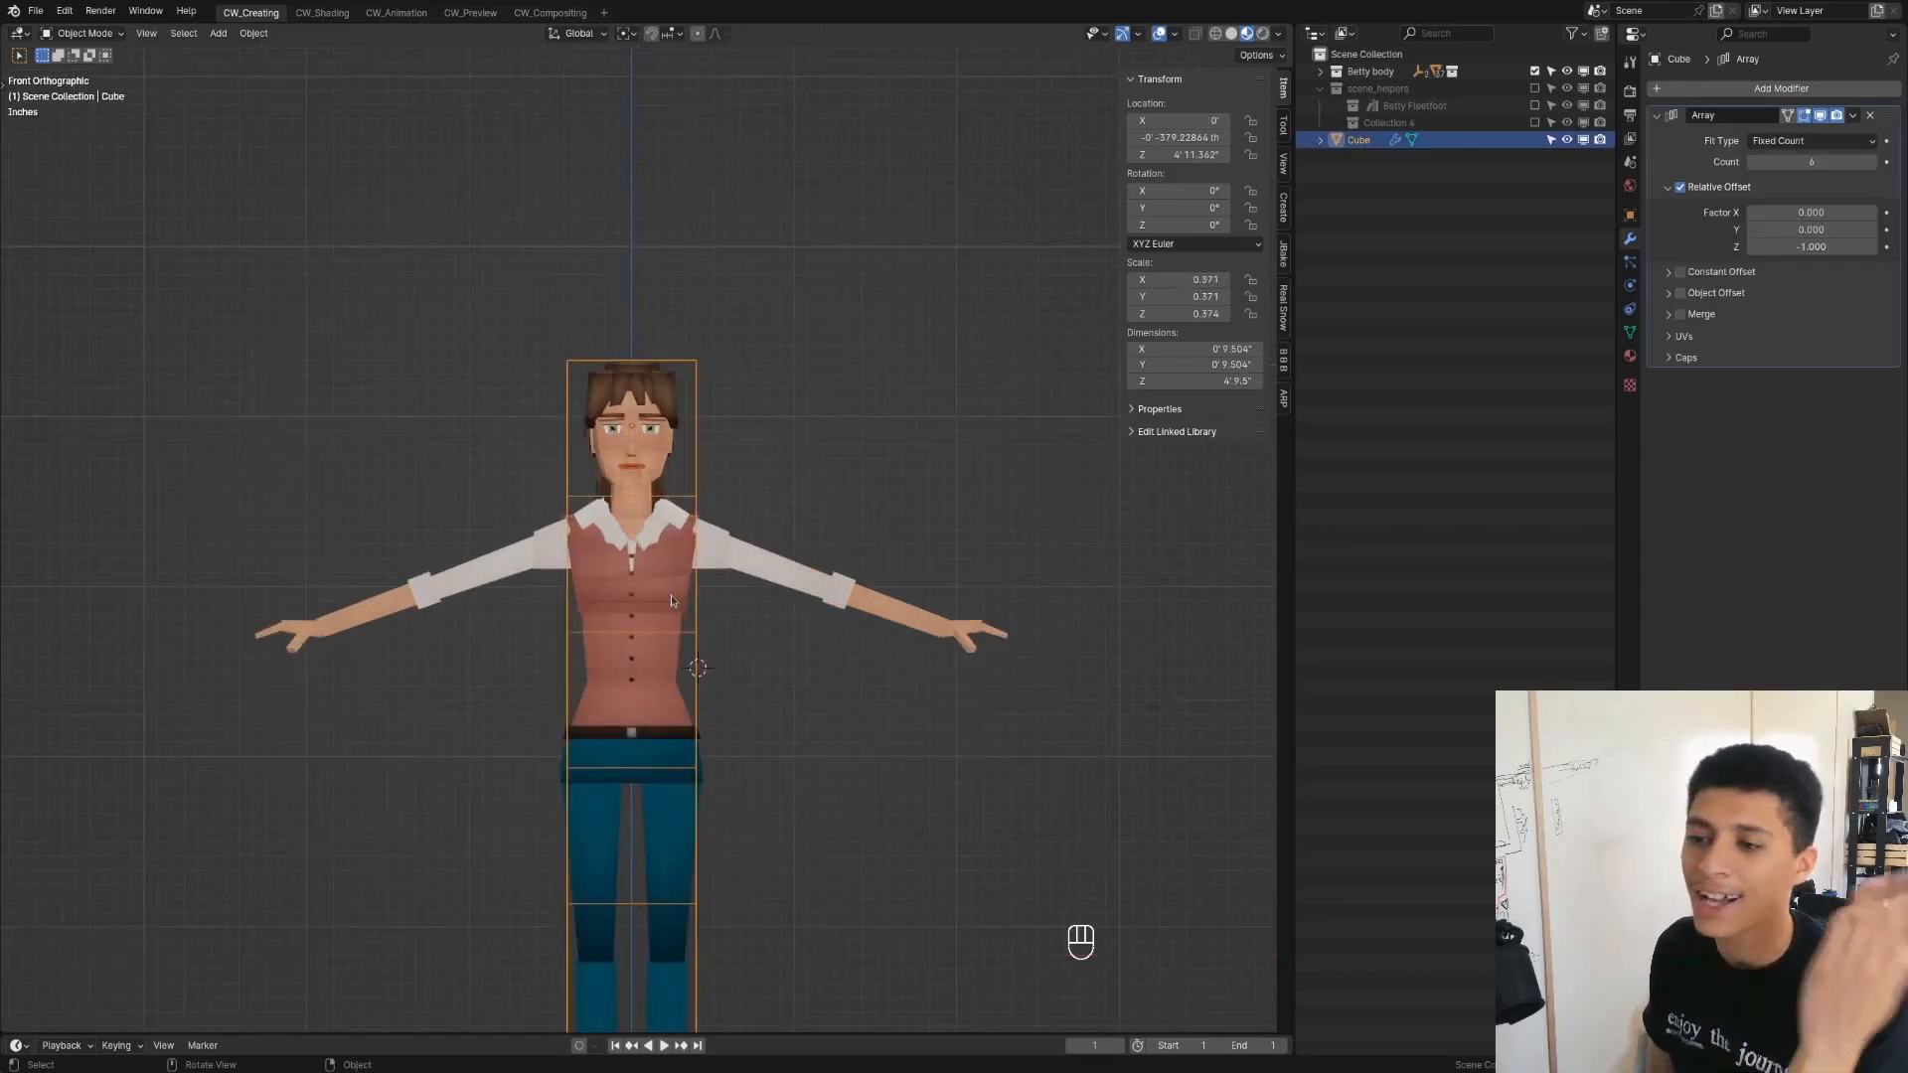
{"action": "scroll", "coordinate": [672, 600], "scroll_direction": "down", "scroll_amount": 1}
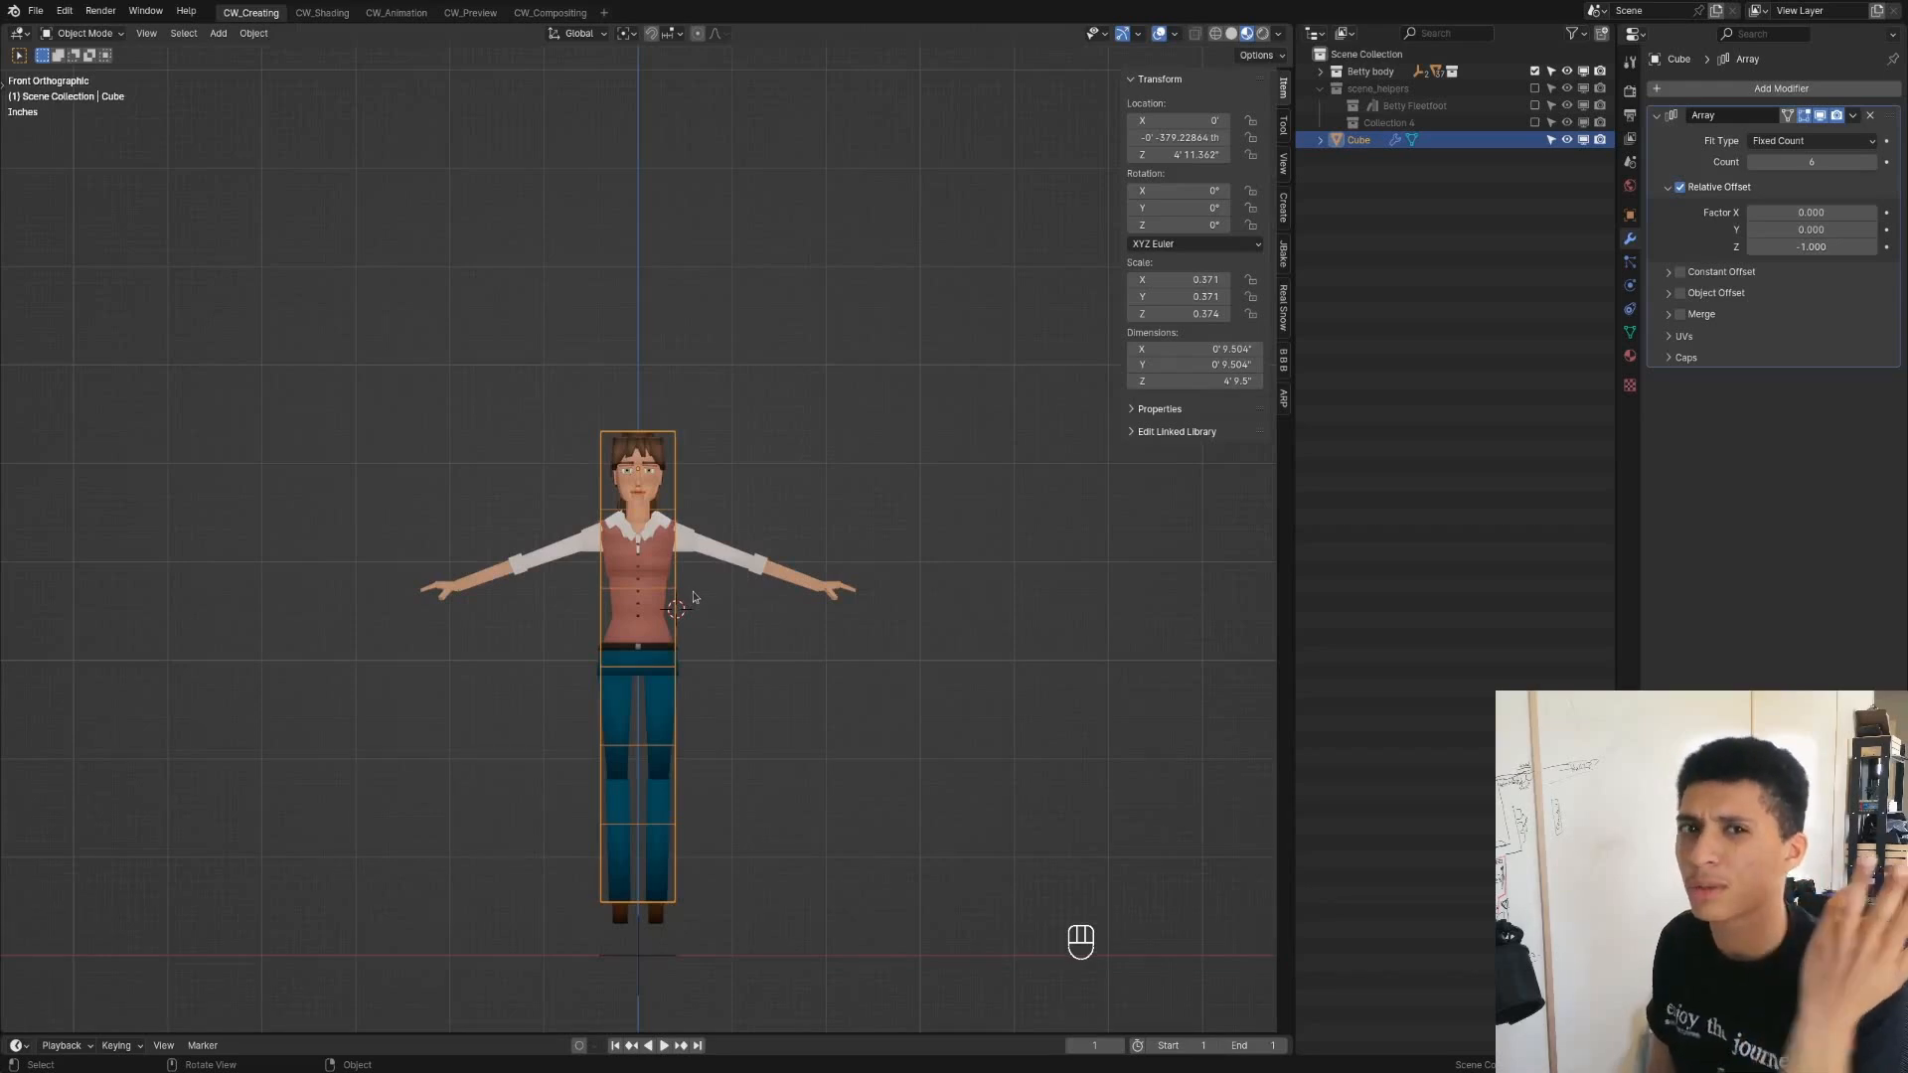
{"action": "scroll", "coordinate": [690, 591], "scroll_direction": "up", "scroll_amount": 1}
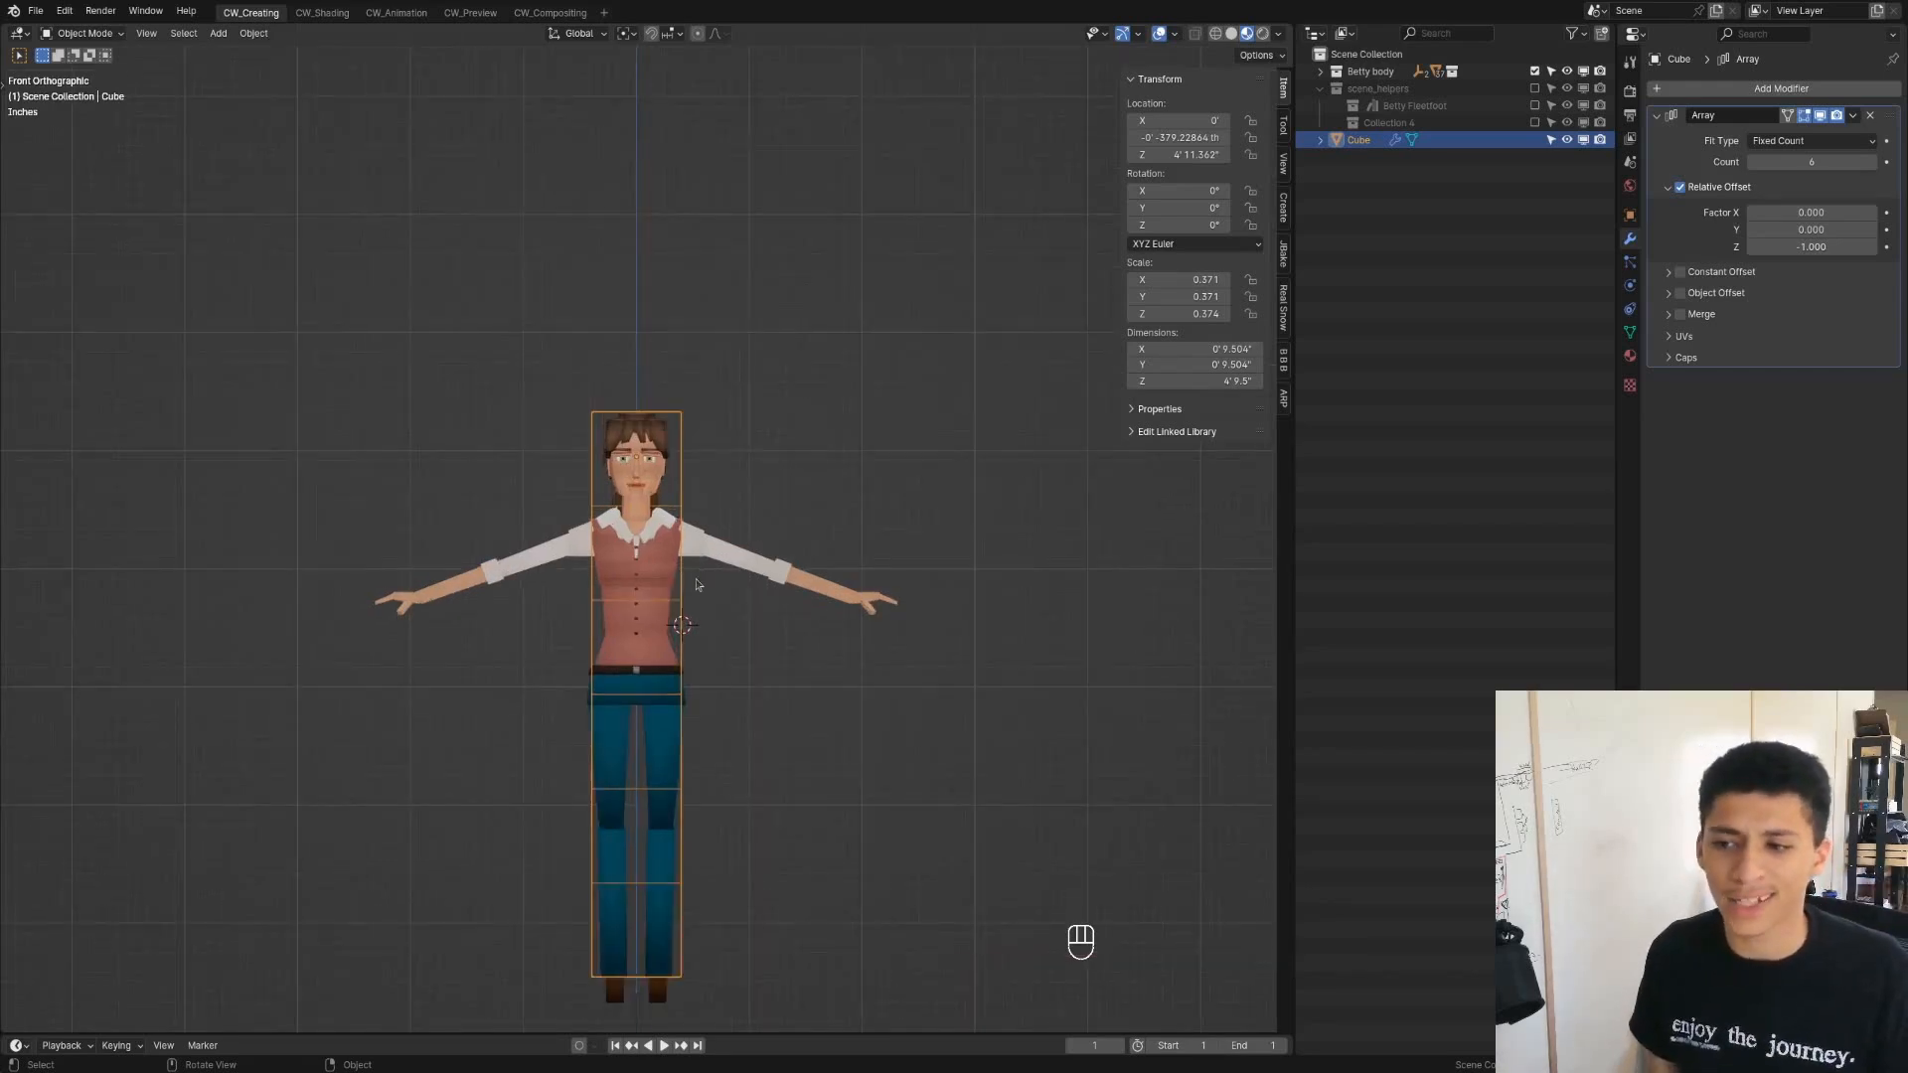
{"action": "scroll", "coordinate": [693, 587], "scroll_direction": "down", "scroll_amount": 2}
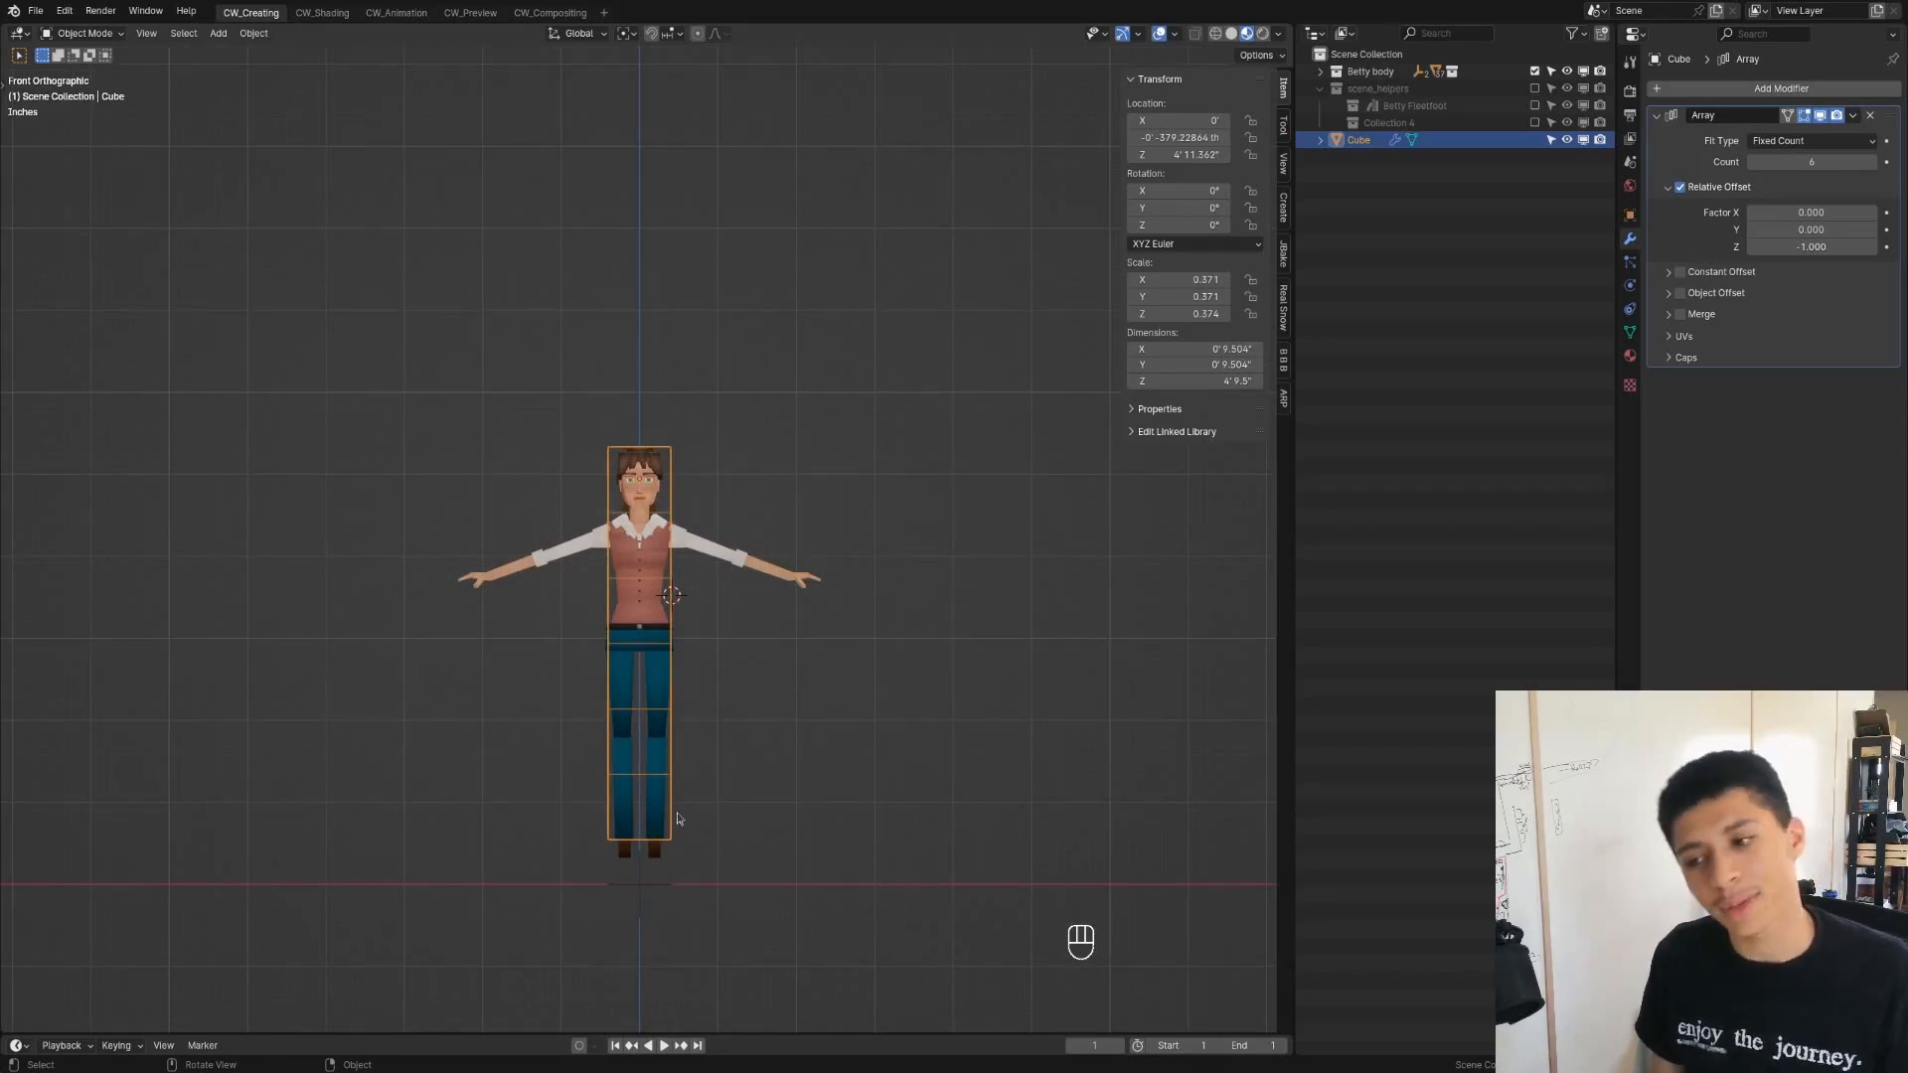
Undo the recent edits, back to before the leg and boot meshes were moved up to the hips
{"action": "left_click", "coordinate": [737, 808]}
{"action": "key", "text": "ctrl+z"}
{"action": "key", "text": "ctrl+z"}
{"action": "key", "text": "ctrl+z"}
{"action": "key", "text": "ctrl+z"}
{"action": "key", "text": "ctrl+z"}
{"action": "key", "text": "ctrl+z"}
{"action": "key", "text": "ctrl+z"}
{"action": "key", "text": "ctrl+z"}
{"action": "key", "text": "ctrl+z"}
{"action": "key", "text": "ctrl+z"}
{"action": "key", "text": "ctrl+z"}
{"action": "key", "text": "ctrl+z"}
{"action": "key", "text": "ctrl+z"}
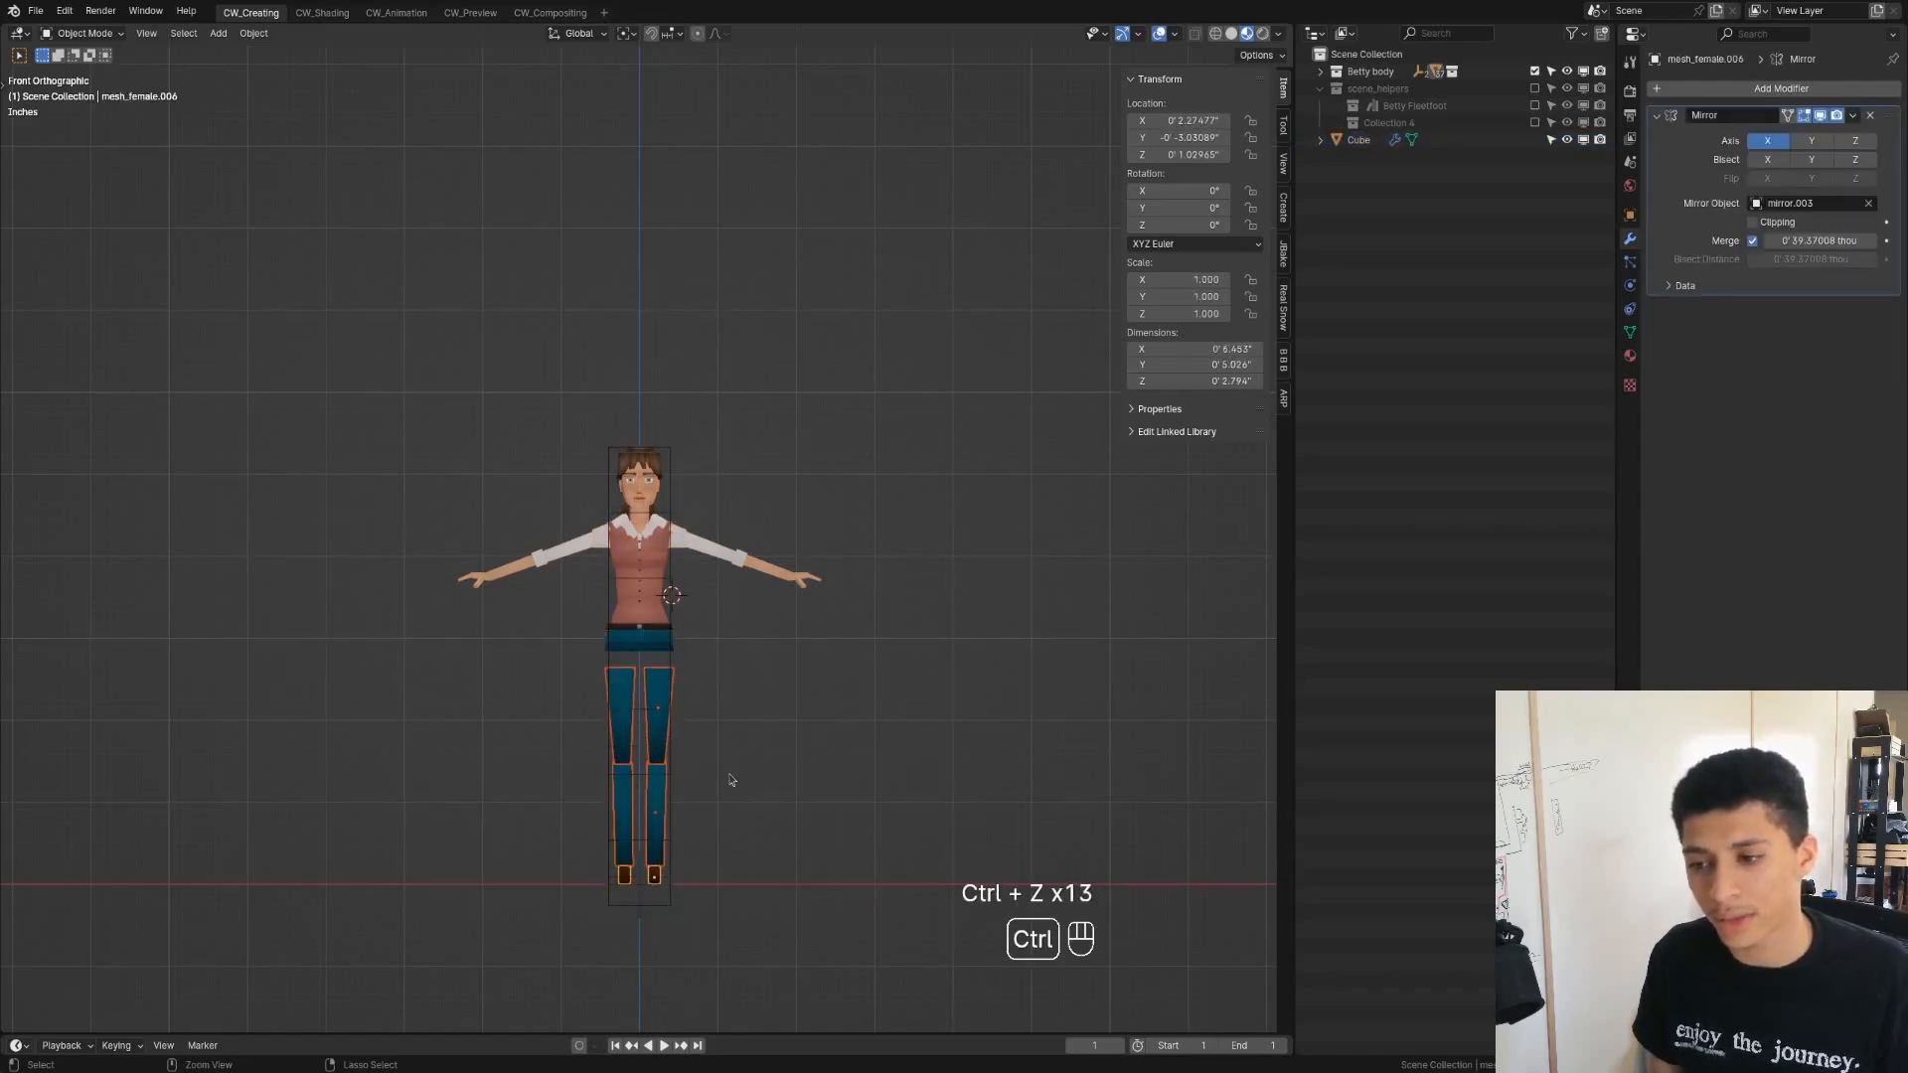
{"action": "key", "text": "ctrl+z"}
Select the hip section of the jeans and inspect it against the guide in front view
{"action": "scroll", "coordinate": [775, 735], "scroll_direction": "up", "scroll_amount": 3}
{"action": "left_click", "coordinate": [685, 720]}
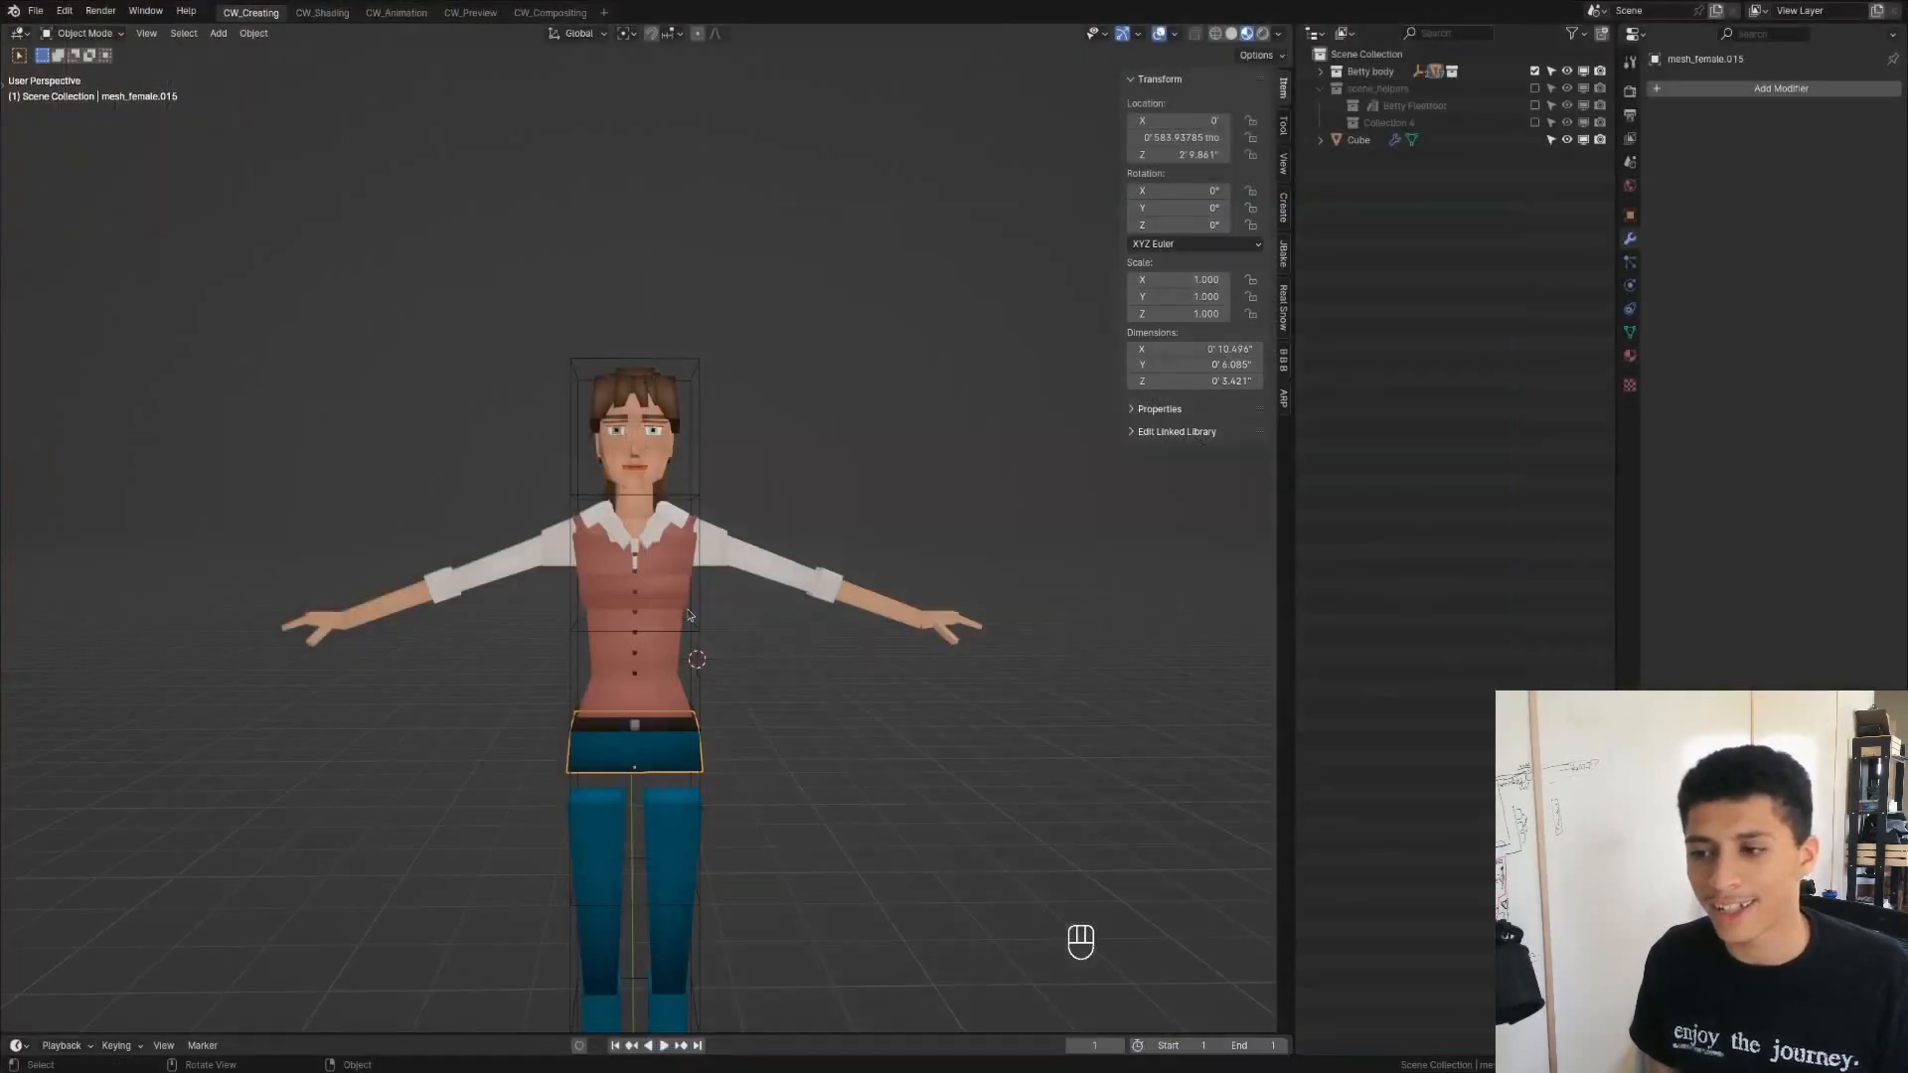
{"action": "key", "text": "KP_4"}
{"action": "key", "text": "KP_1"}
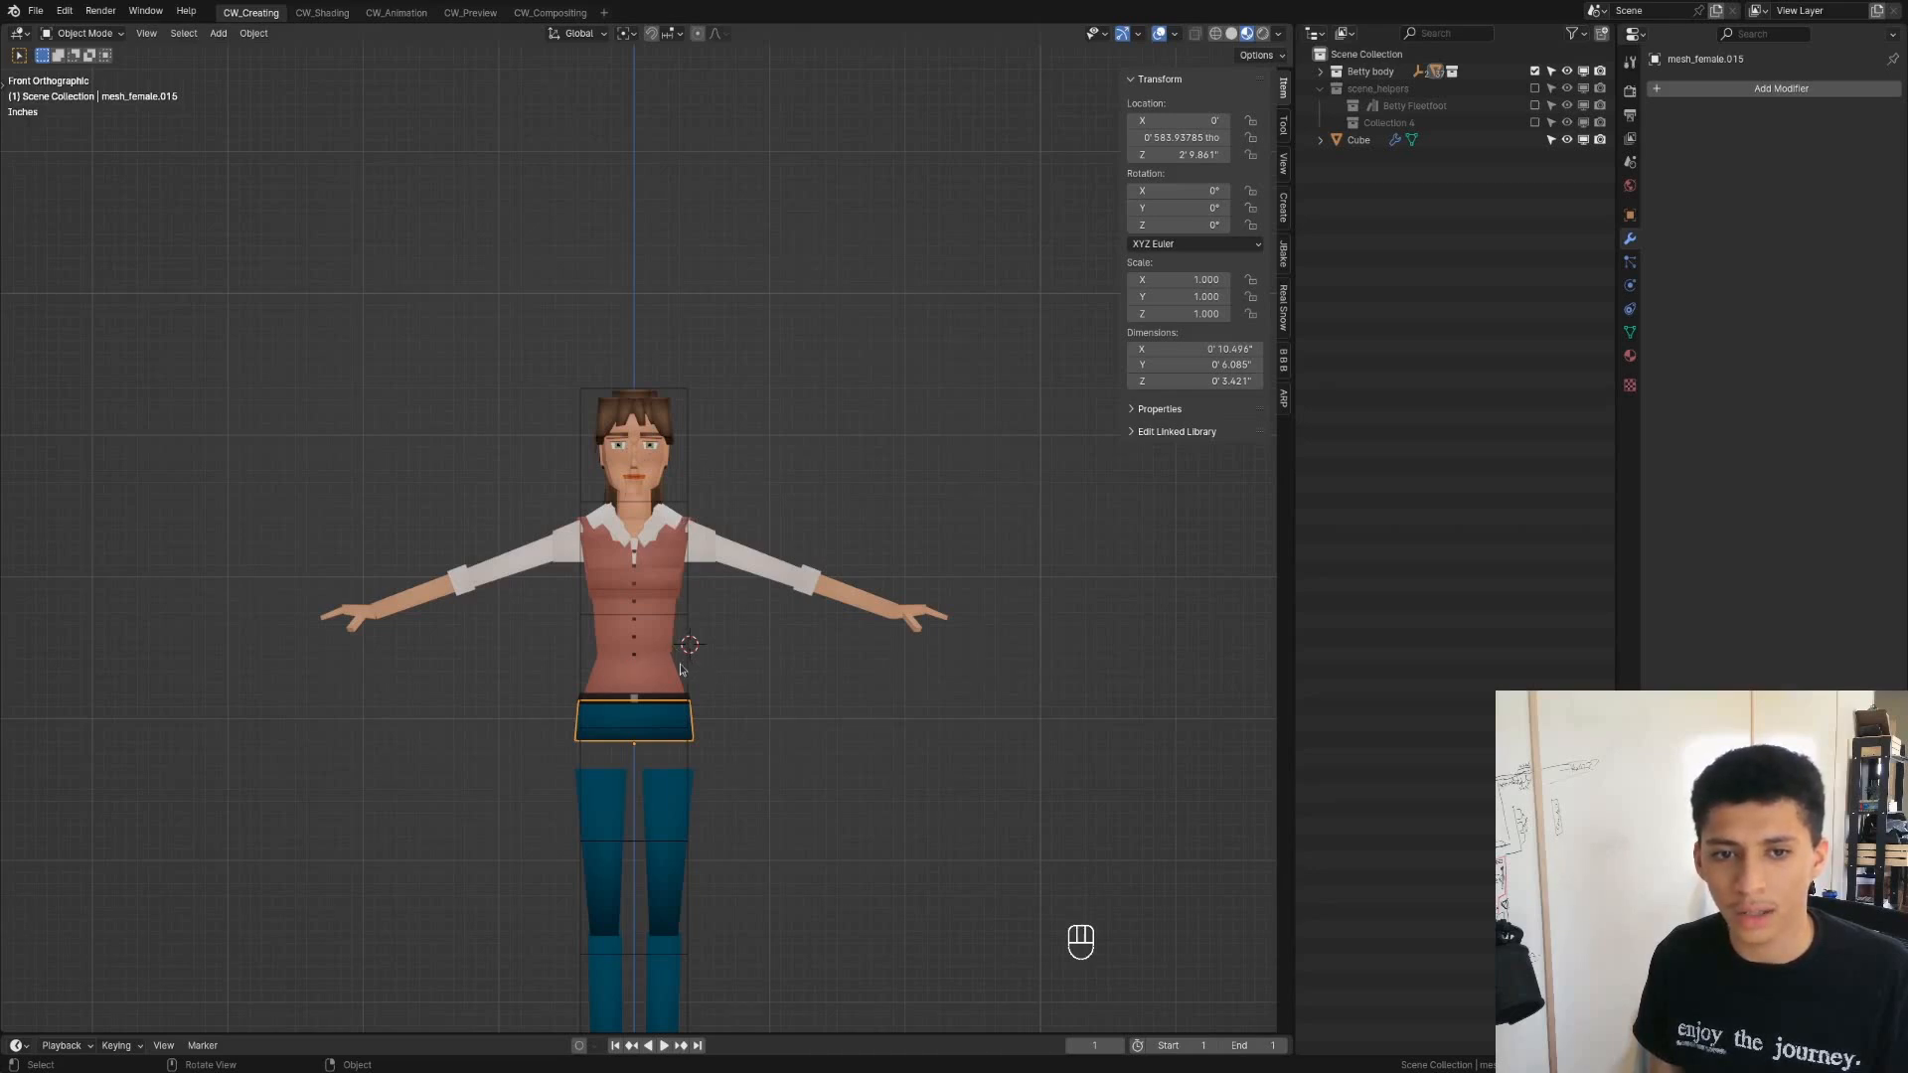
Switch to the reference board and check the adult woman's waist, hip and head-height proportions on the chart
{"action": "key", "text": "alt+Tab"}
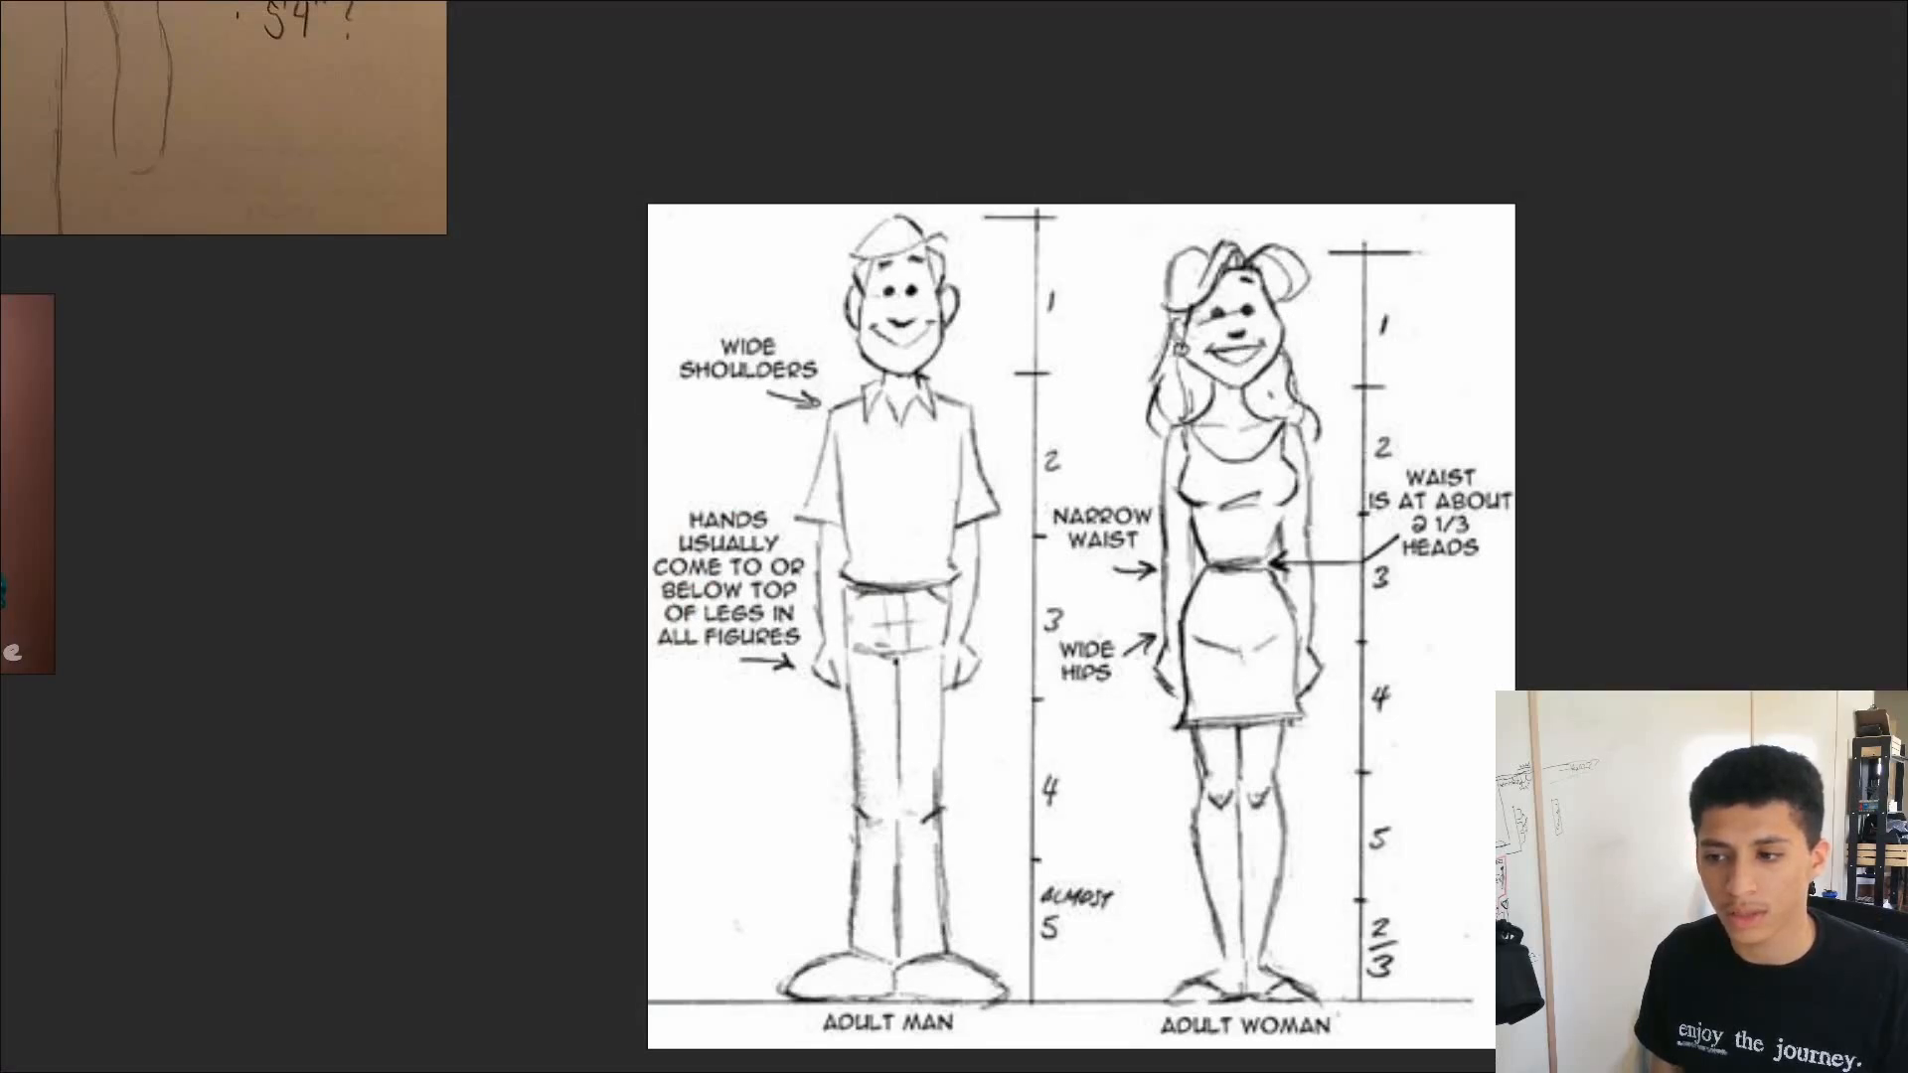
{"action": "left_click", "coordinate": [1471, 702]}
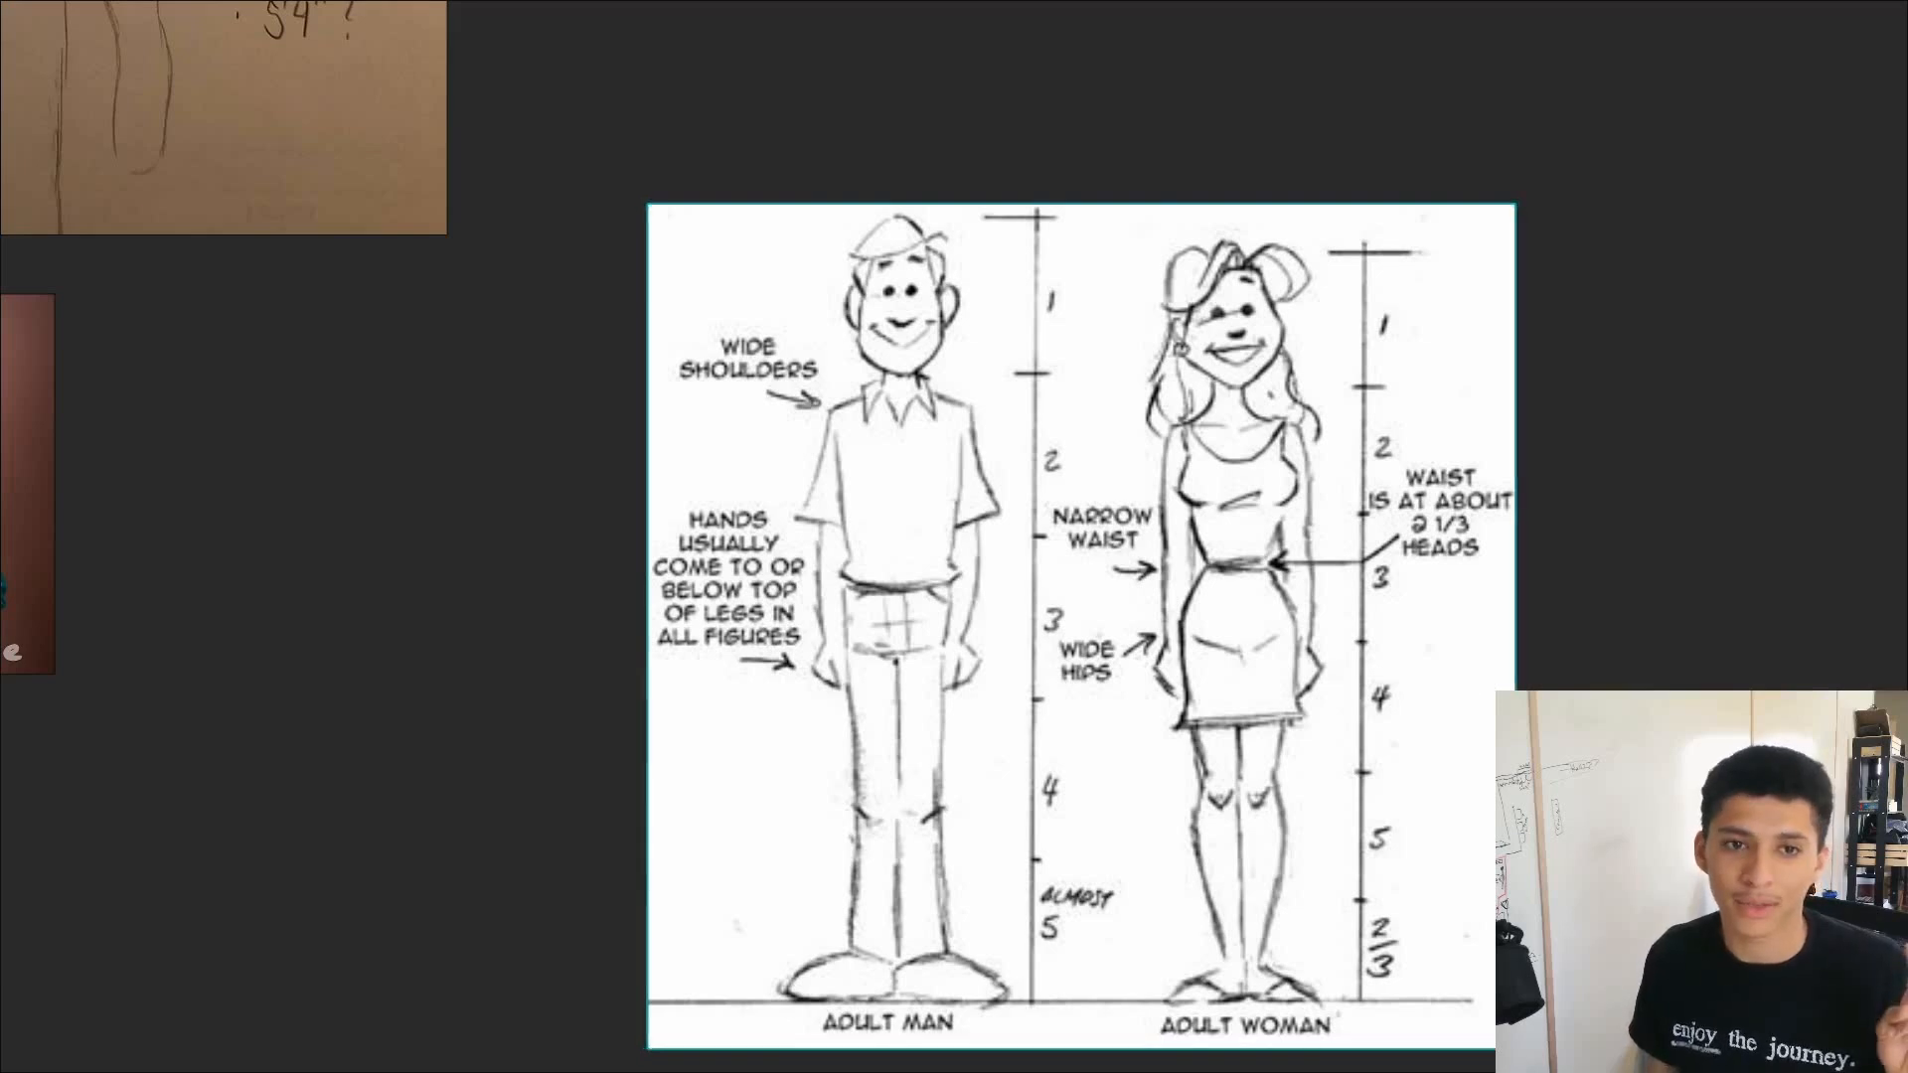
{"action": "key", "text": "alt+Tab"}
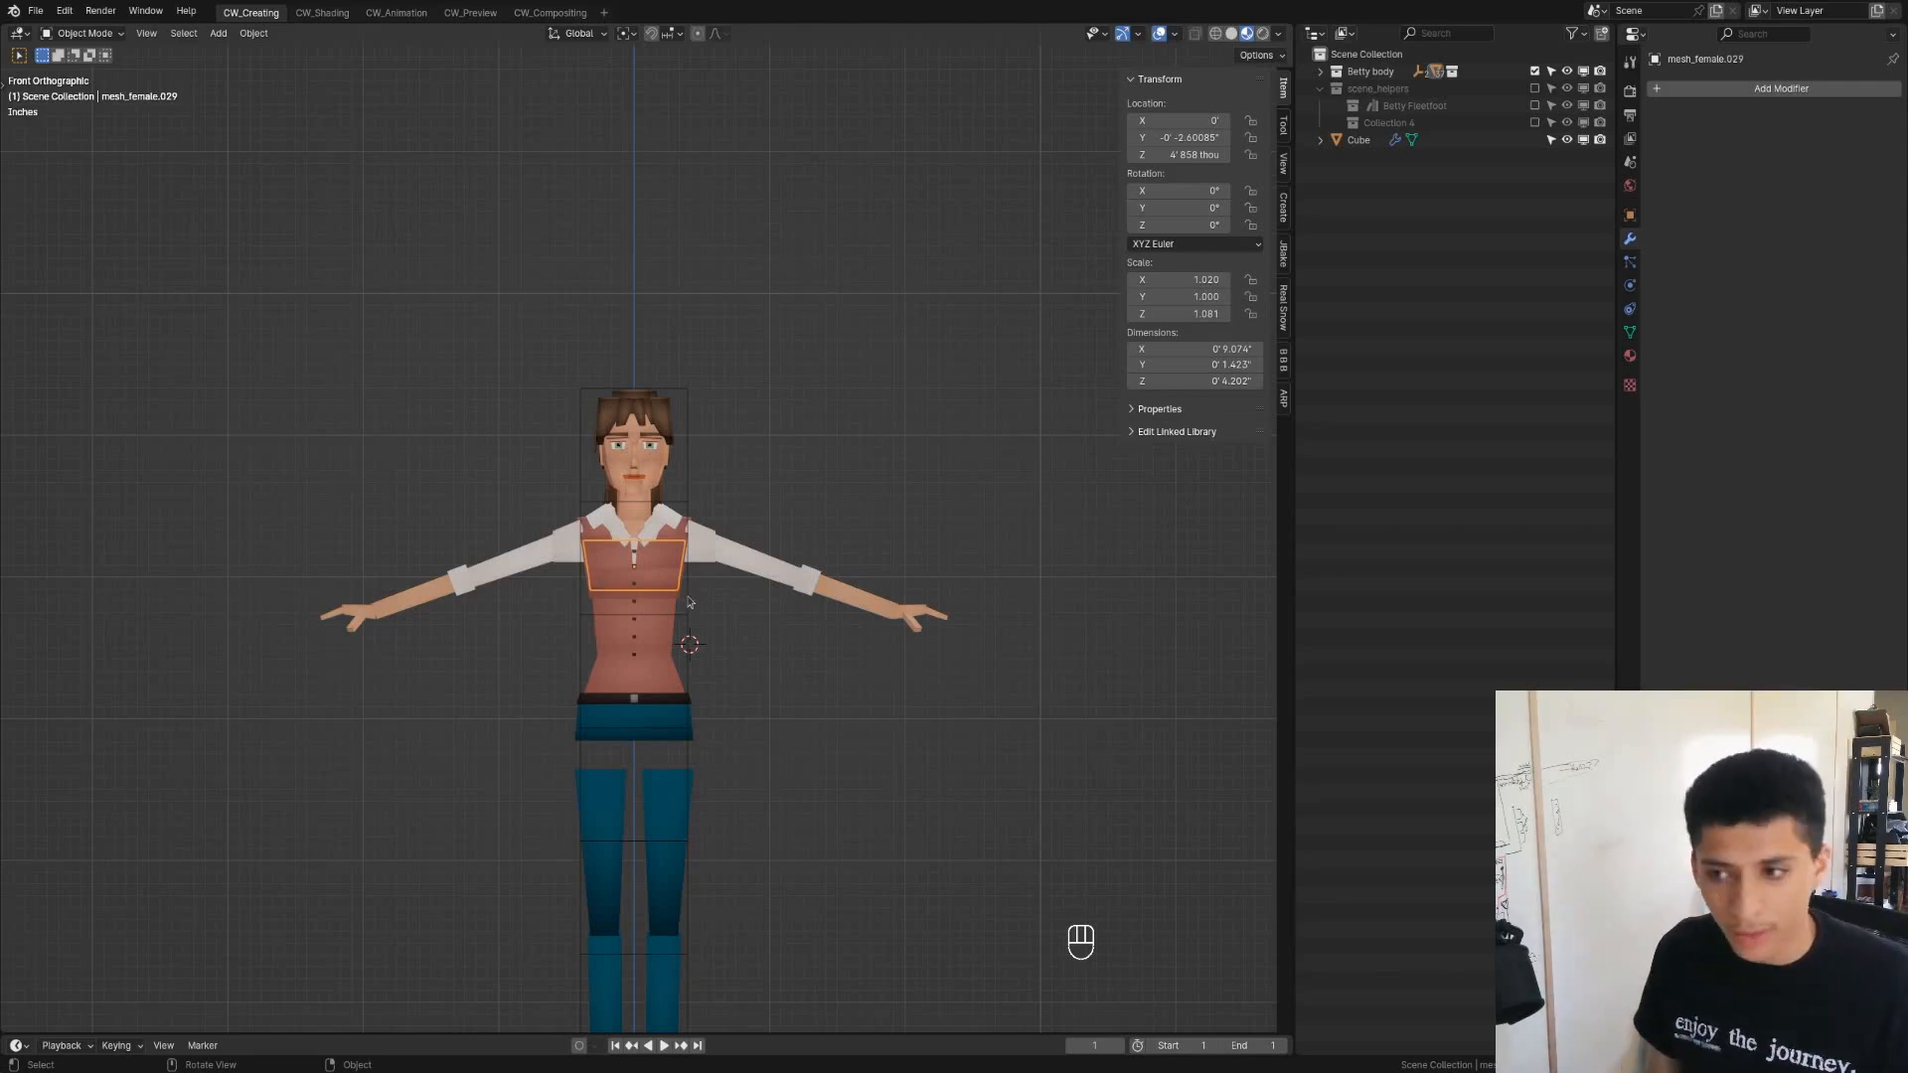
Return to Blender and examine the head and torso against the Cube guide's divisions from the front
{"action": "scroll", "coordinate": [686, 596], "scroll_direction": "up", "scroll_amount": 5}
{"action": "middle_click_drag", "start_coordinate": [667, 486], "coordinate": [723, 605], "text": "shift"}
{"action": "scroll", "coordinate": [723, 603], "scroll_direction": "down", "scroll_amount": 1}
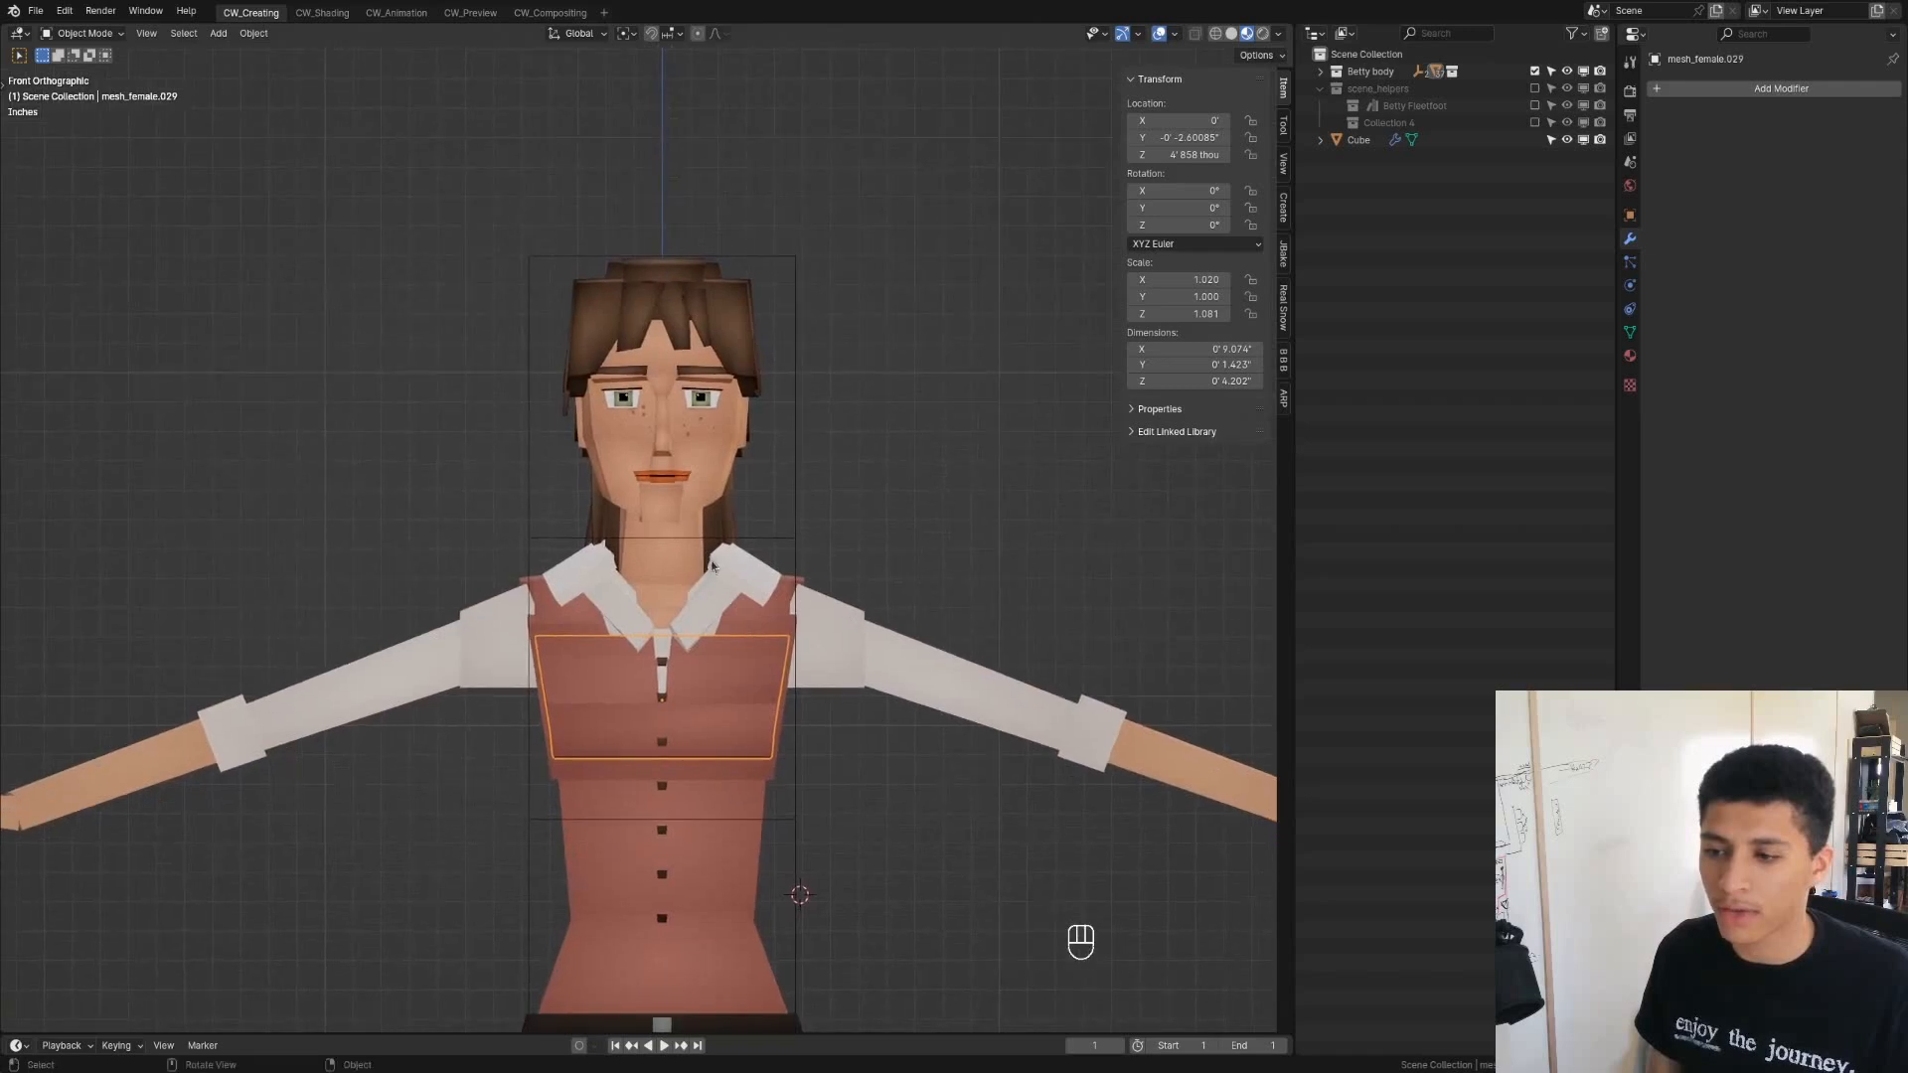
{"action": "scroll", "coordinate": [716, 568], "scroll_direction": "down", "scroll_amount": 1}
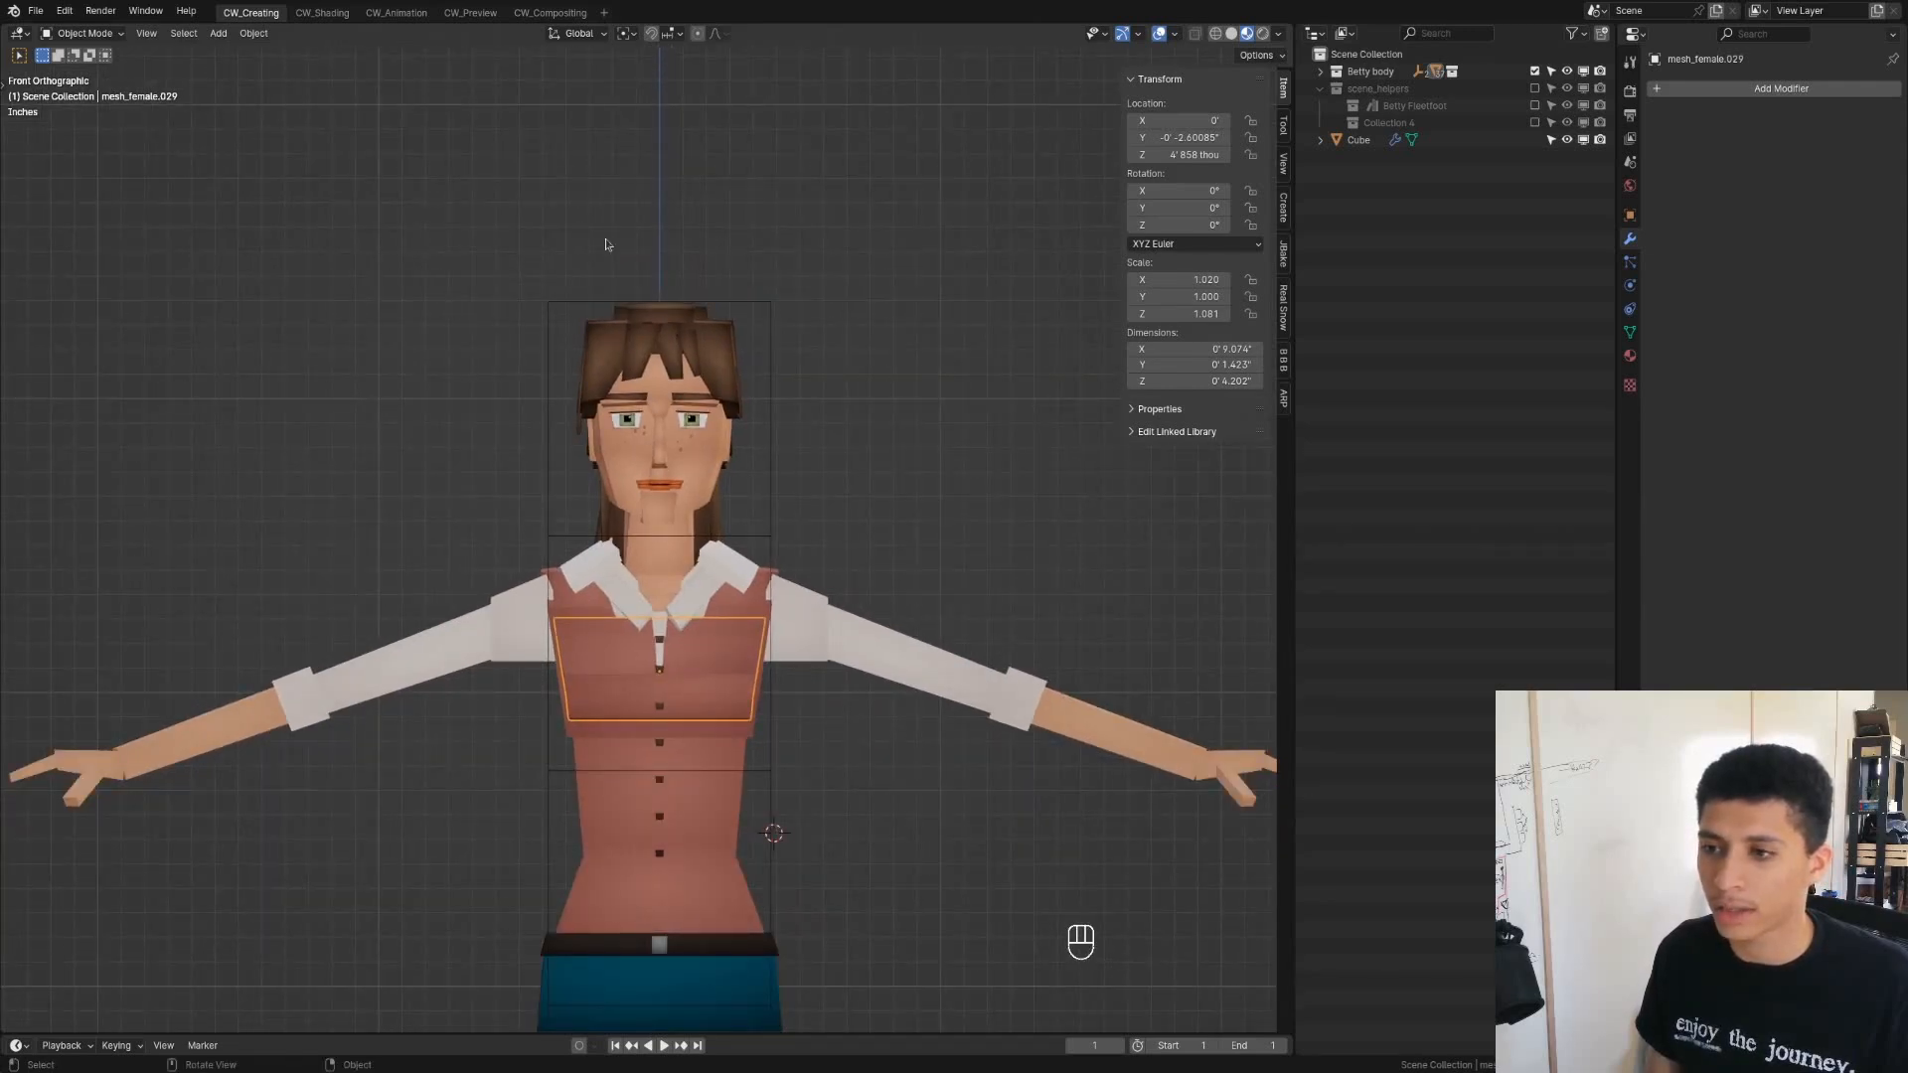
Select the mirrored lower-leg mesh of the jeans and inspect the full figure against the head-height guide in front view
{"action": "scroll", "coordinate": [826, 717], "scroll_direction": "down", "scroll_amount": 4}
{"action": "middle_click_drag", "start_coordinate": [826, 717], "coordinate": [800, 346], "text": "shift"}
{"action": "left_click_drag", "start_coordinate": [447, 438], "coordinate": [801, 850]}
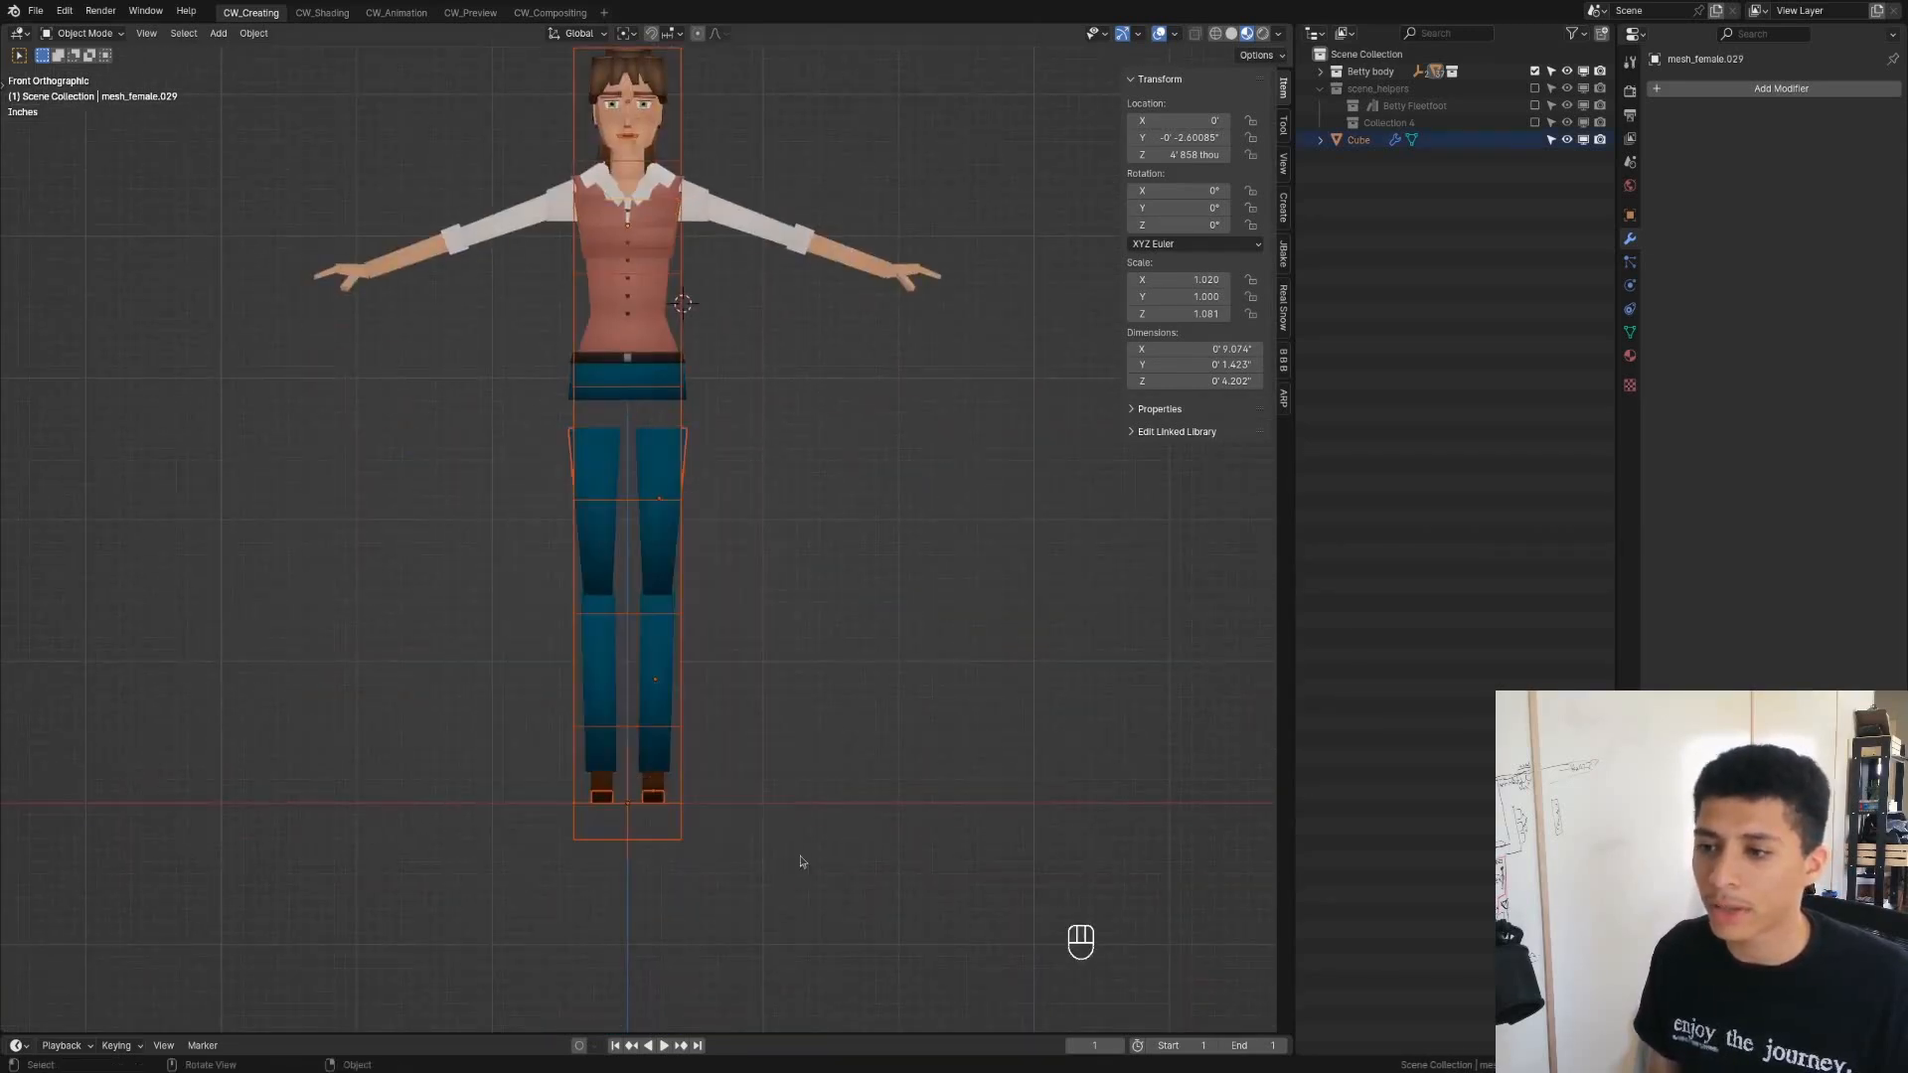
{"action": "left_click", "coordinate": [657, 666]}
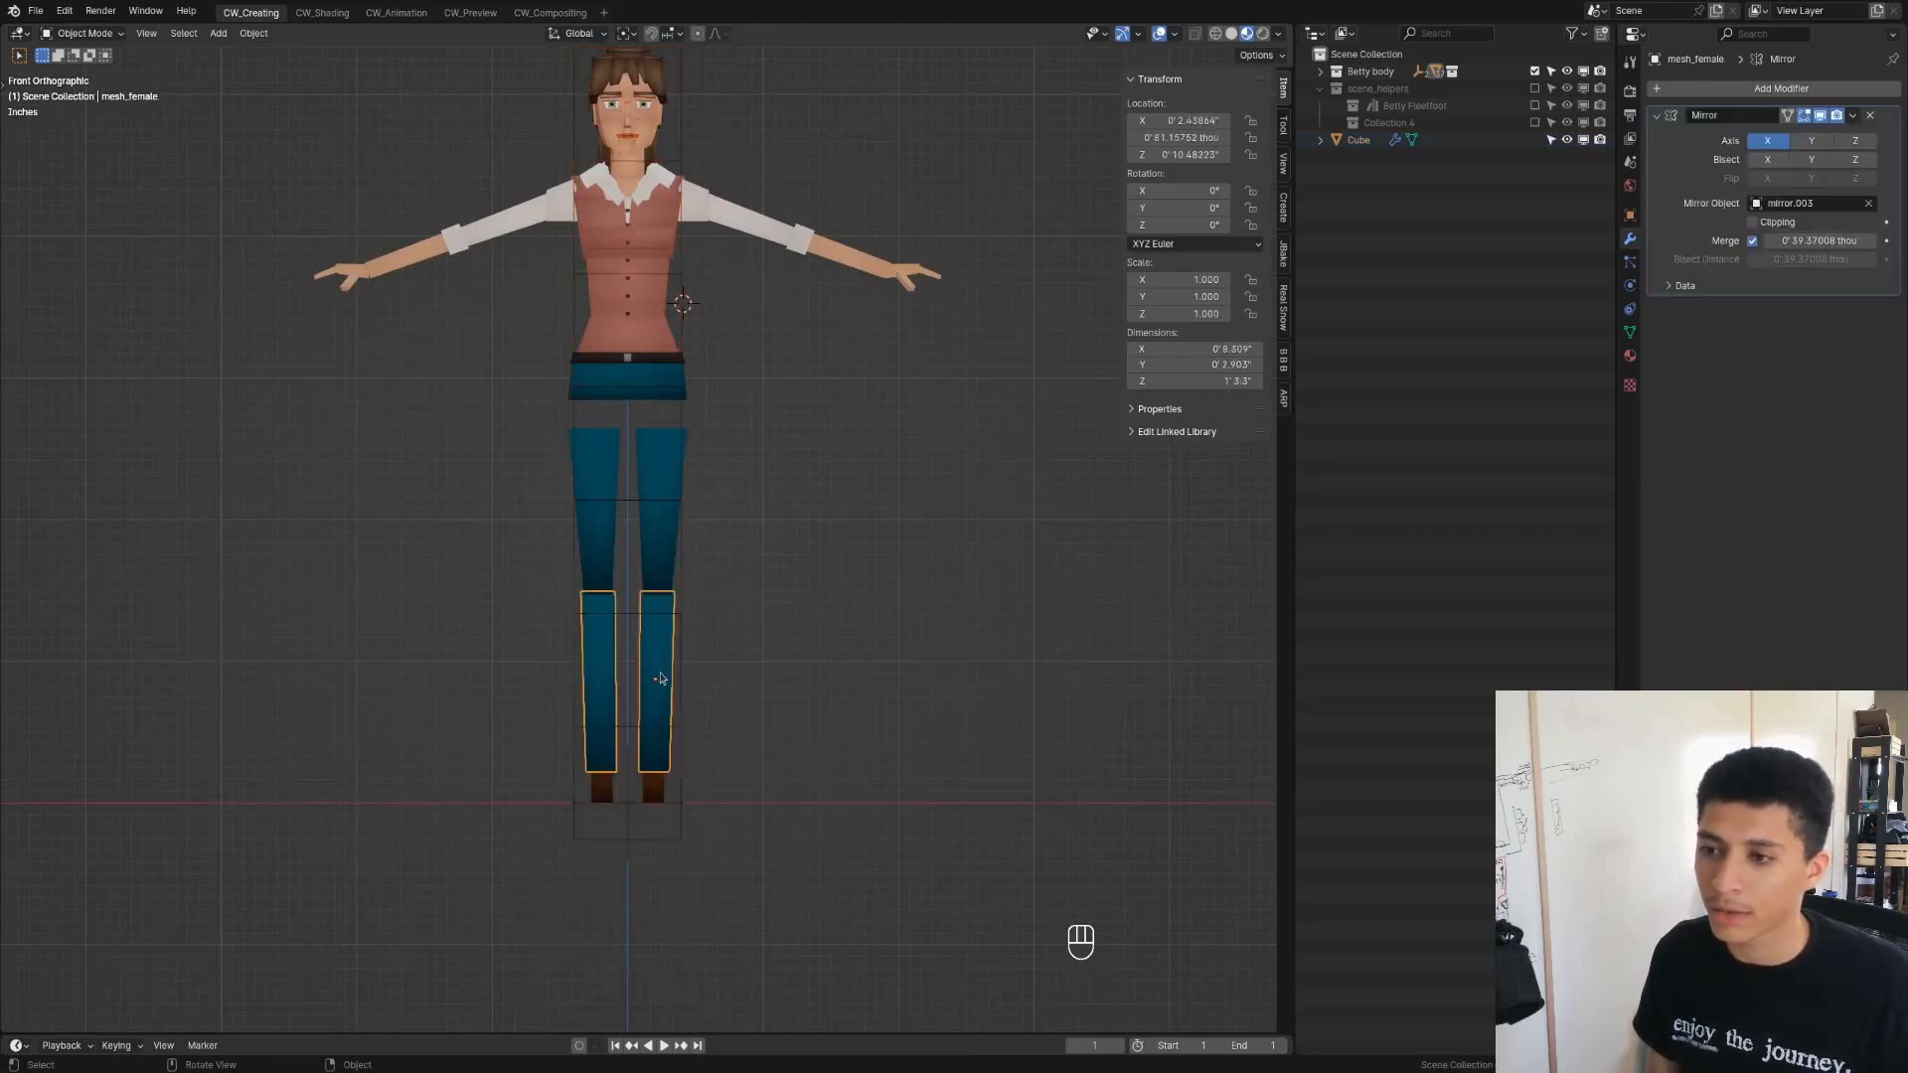
{"action": "scroll", "coordinate": [669, 659], "scroll_direction": "down", "scroll_amount": 1}
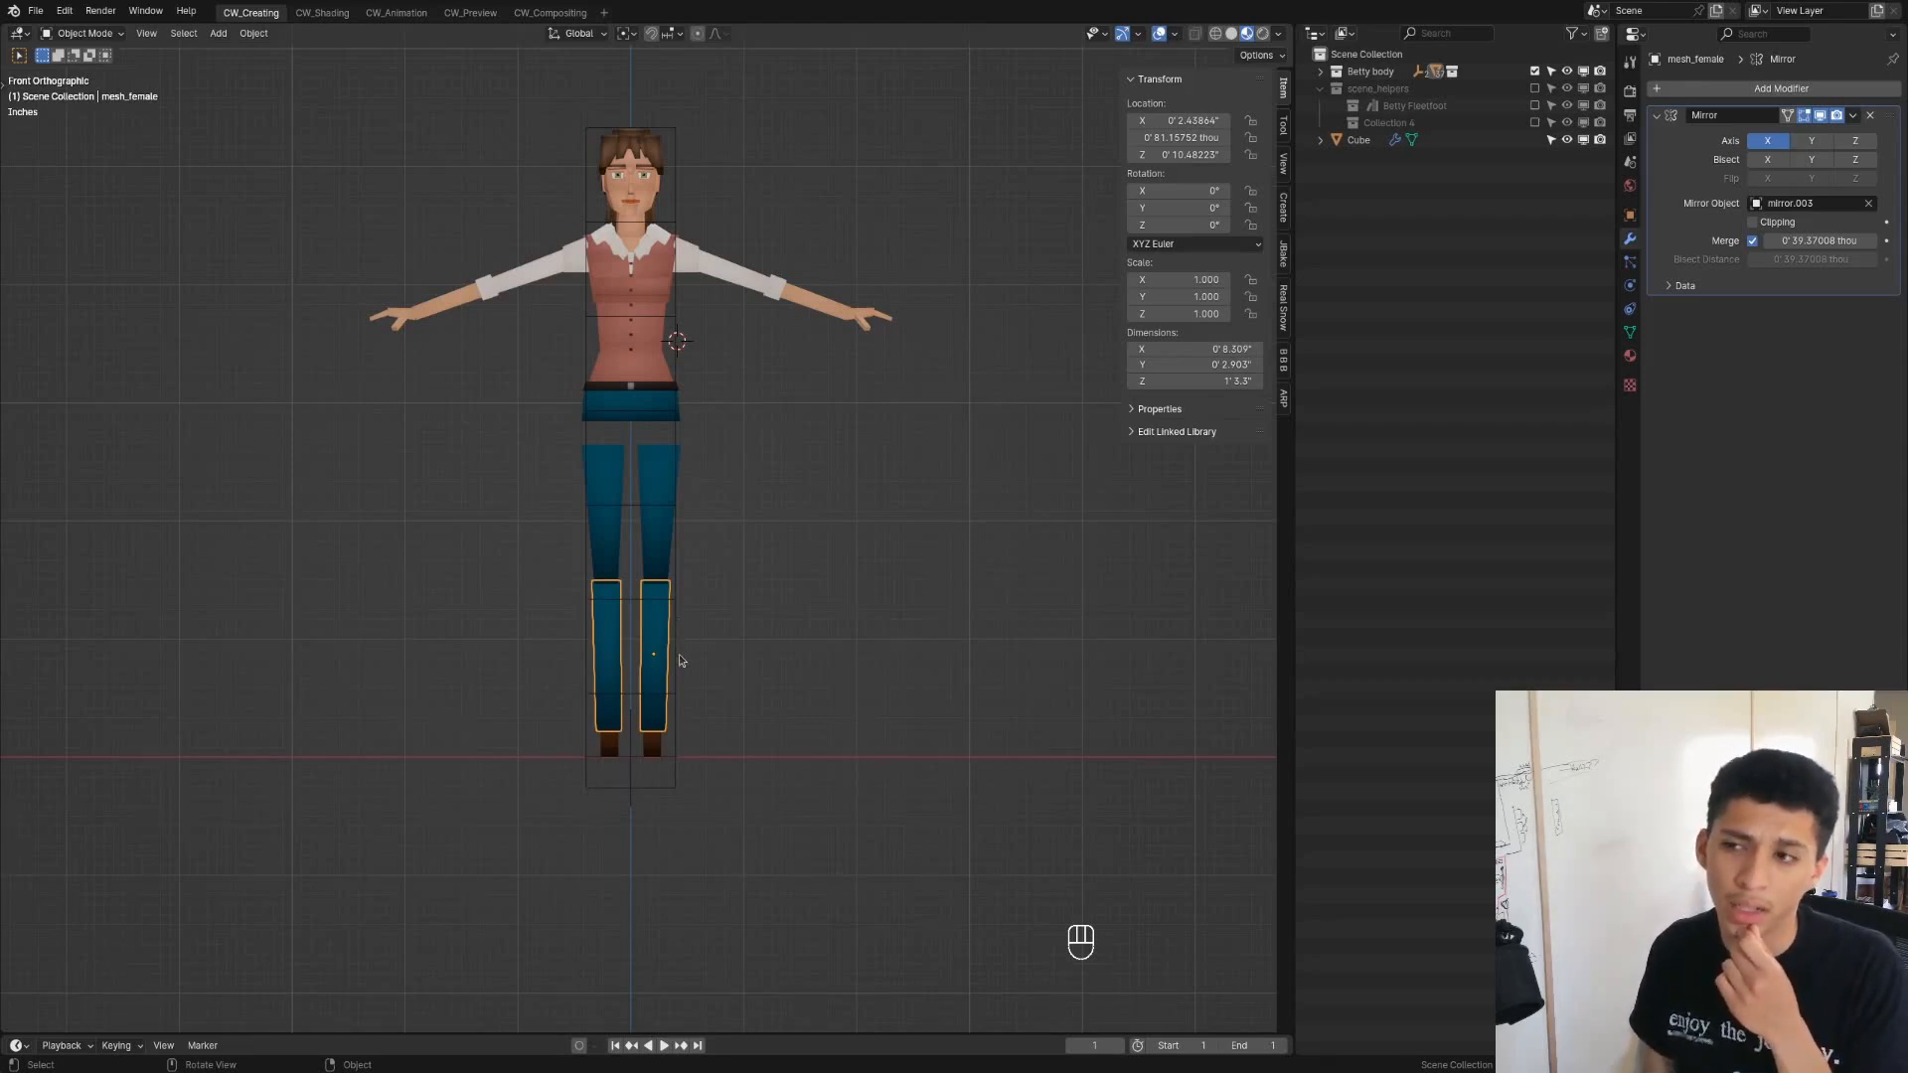
{"action": "middle_click_drag", "start_coordinate": [723, 476], "coordinate": [710, 441], "text": "shift"}
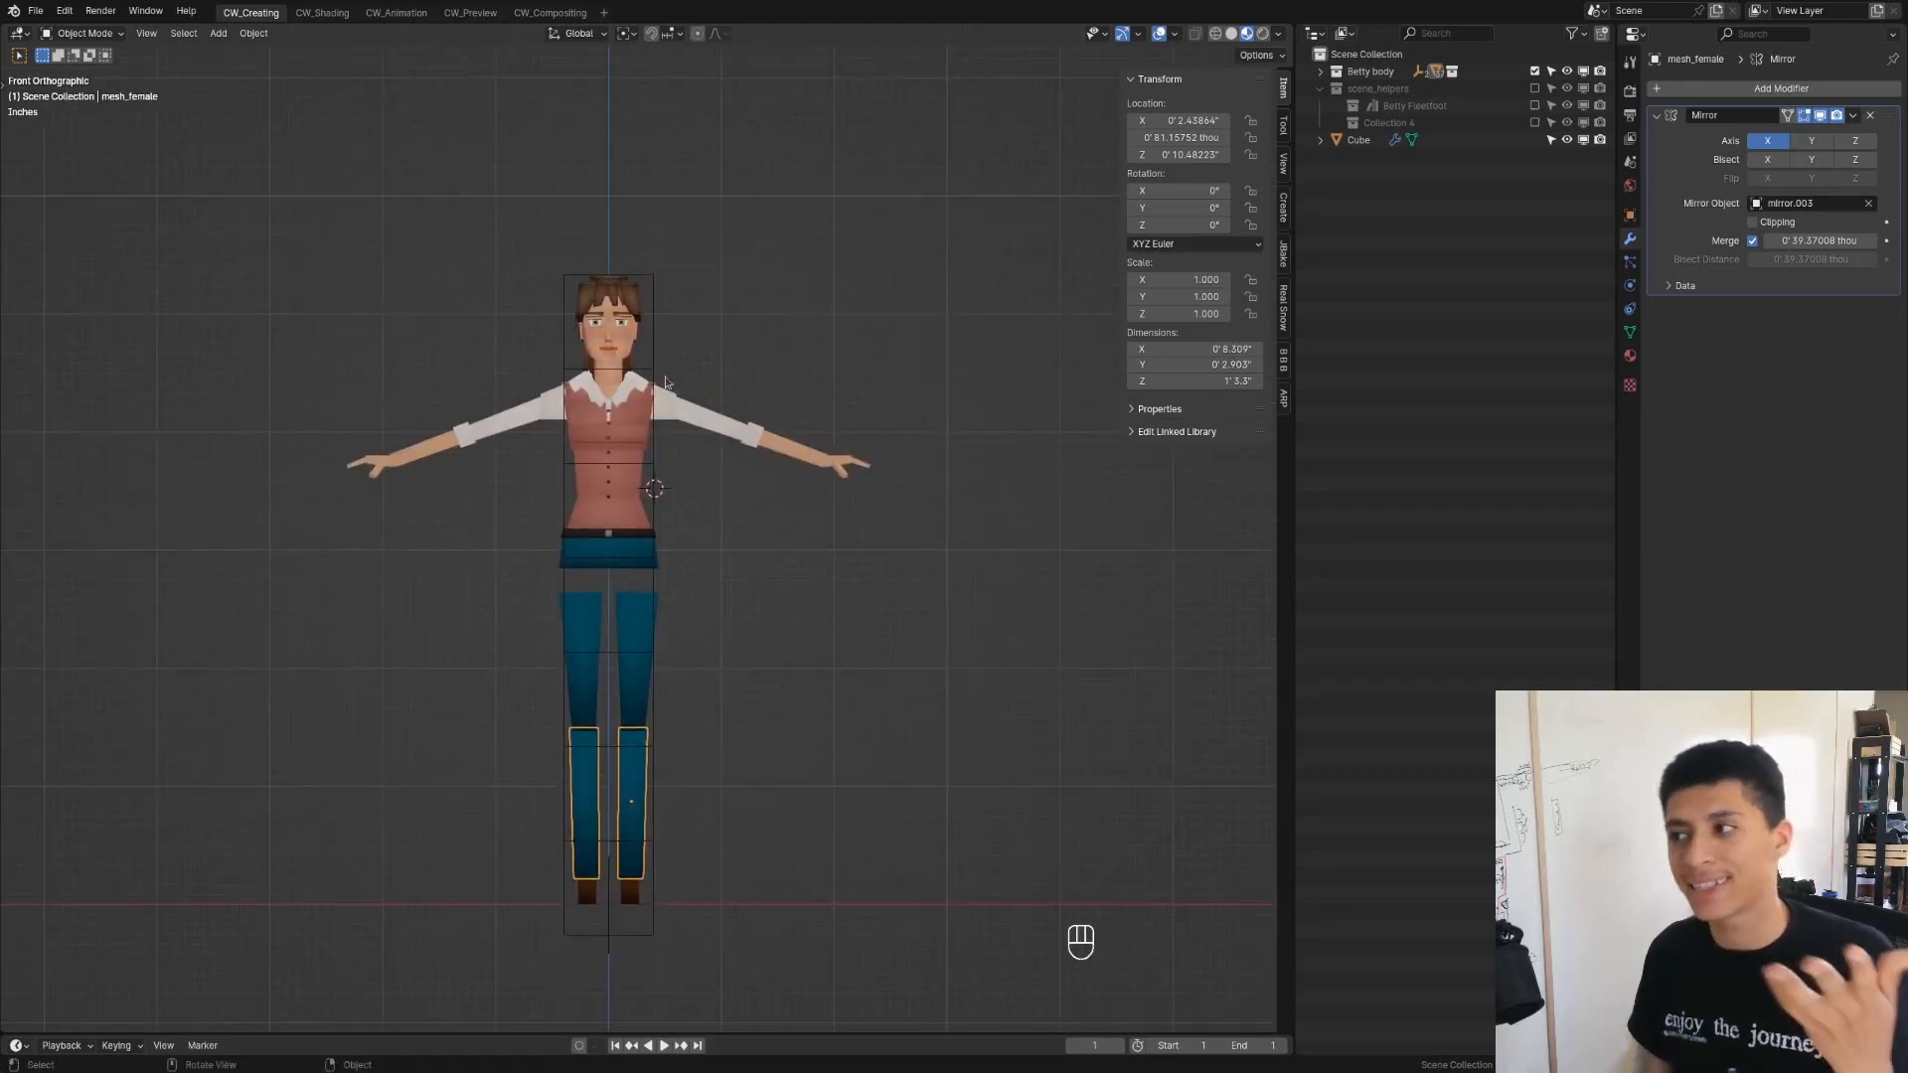
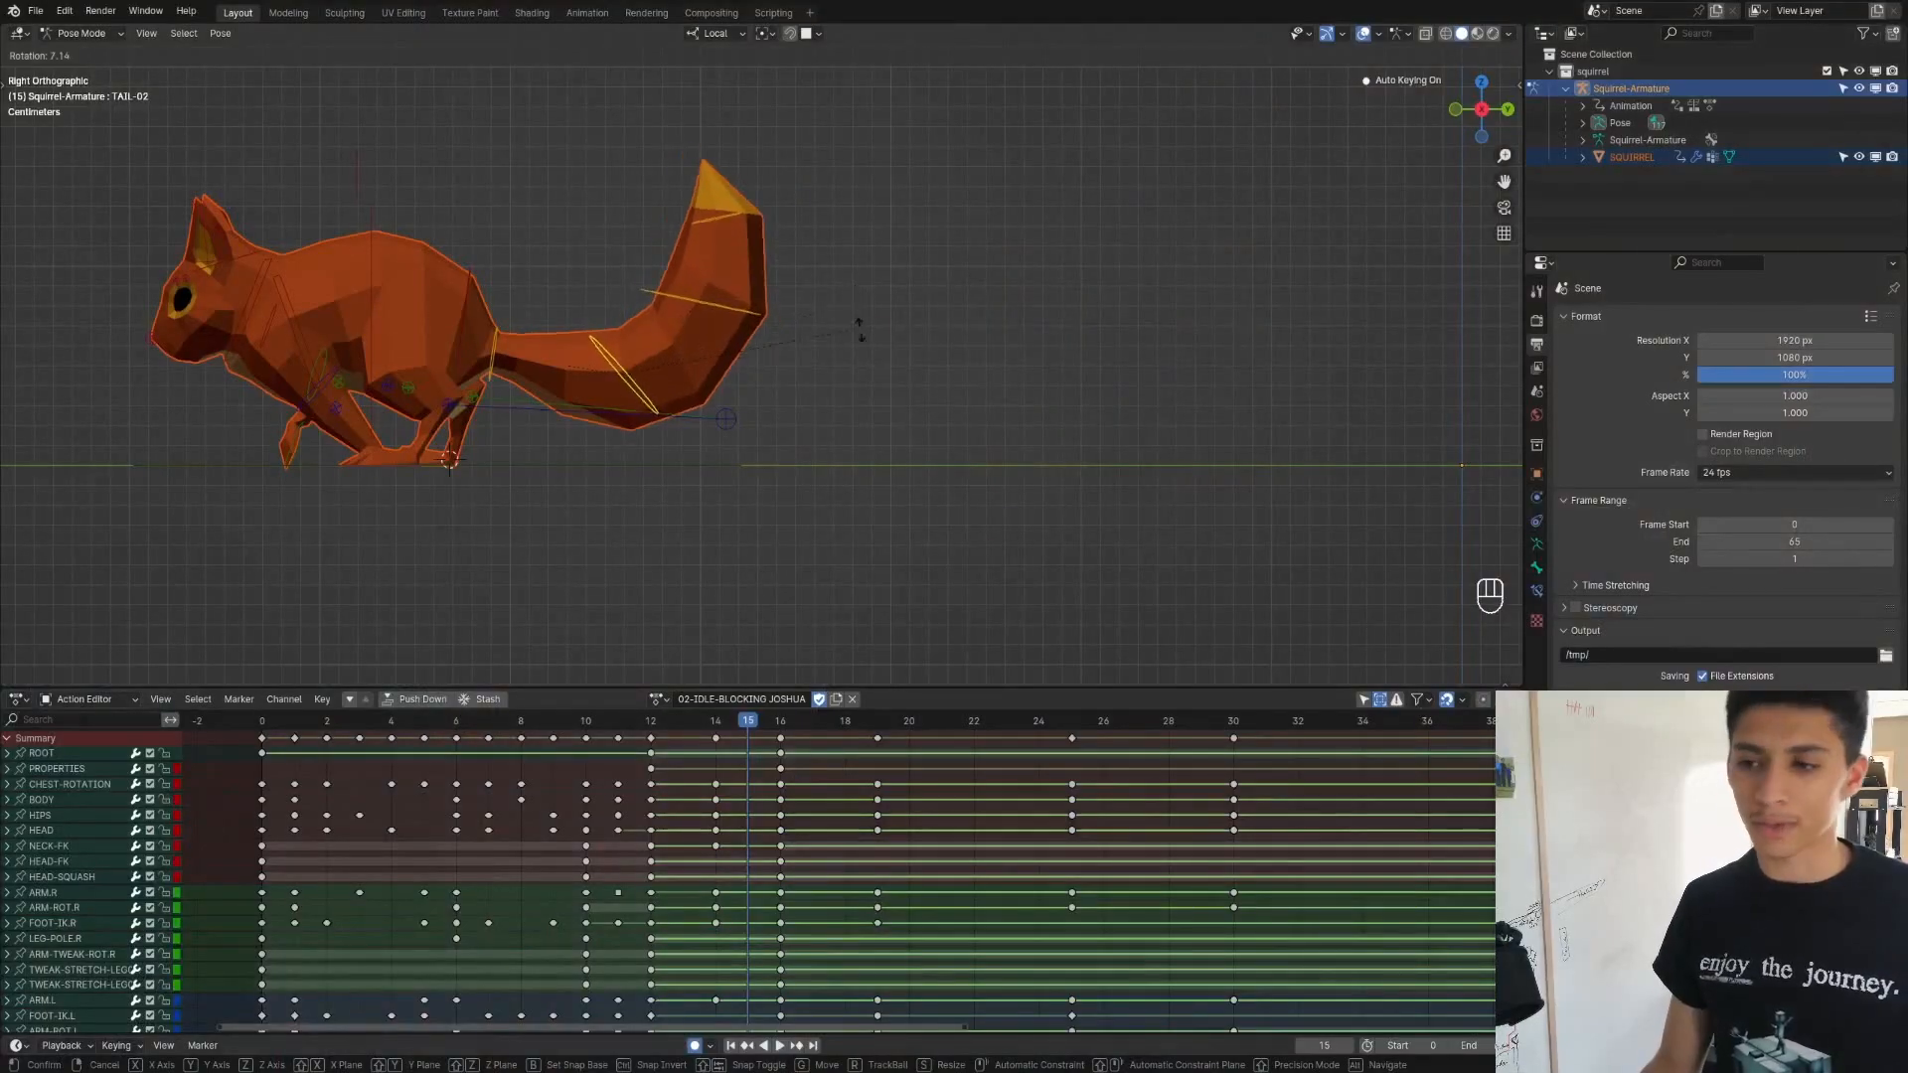
{"action": "right_click", "coordinate": [846, 369]}
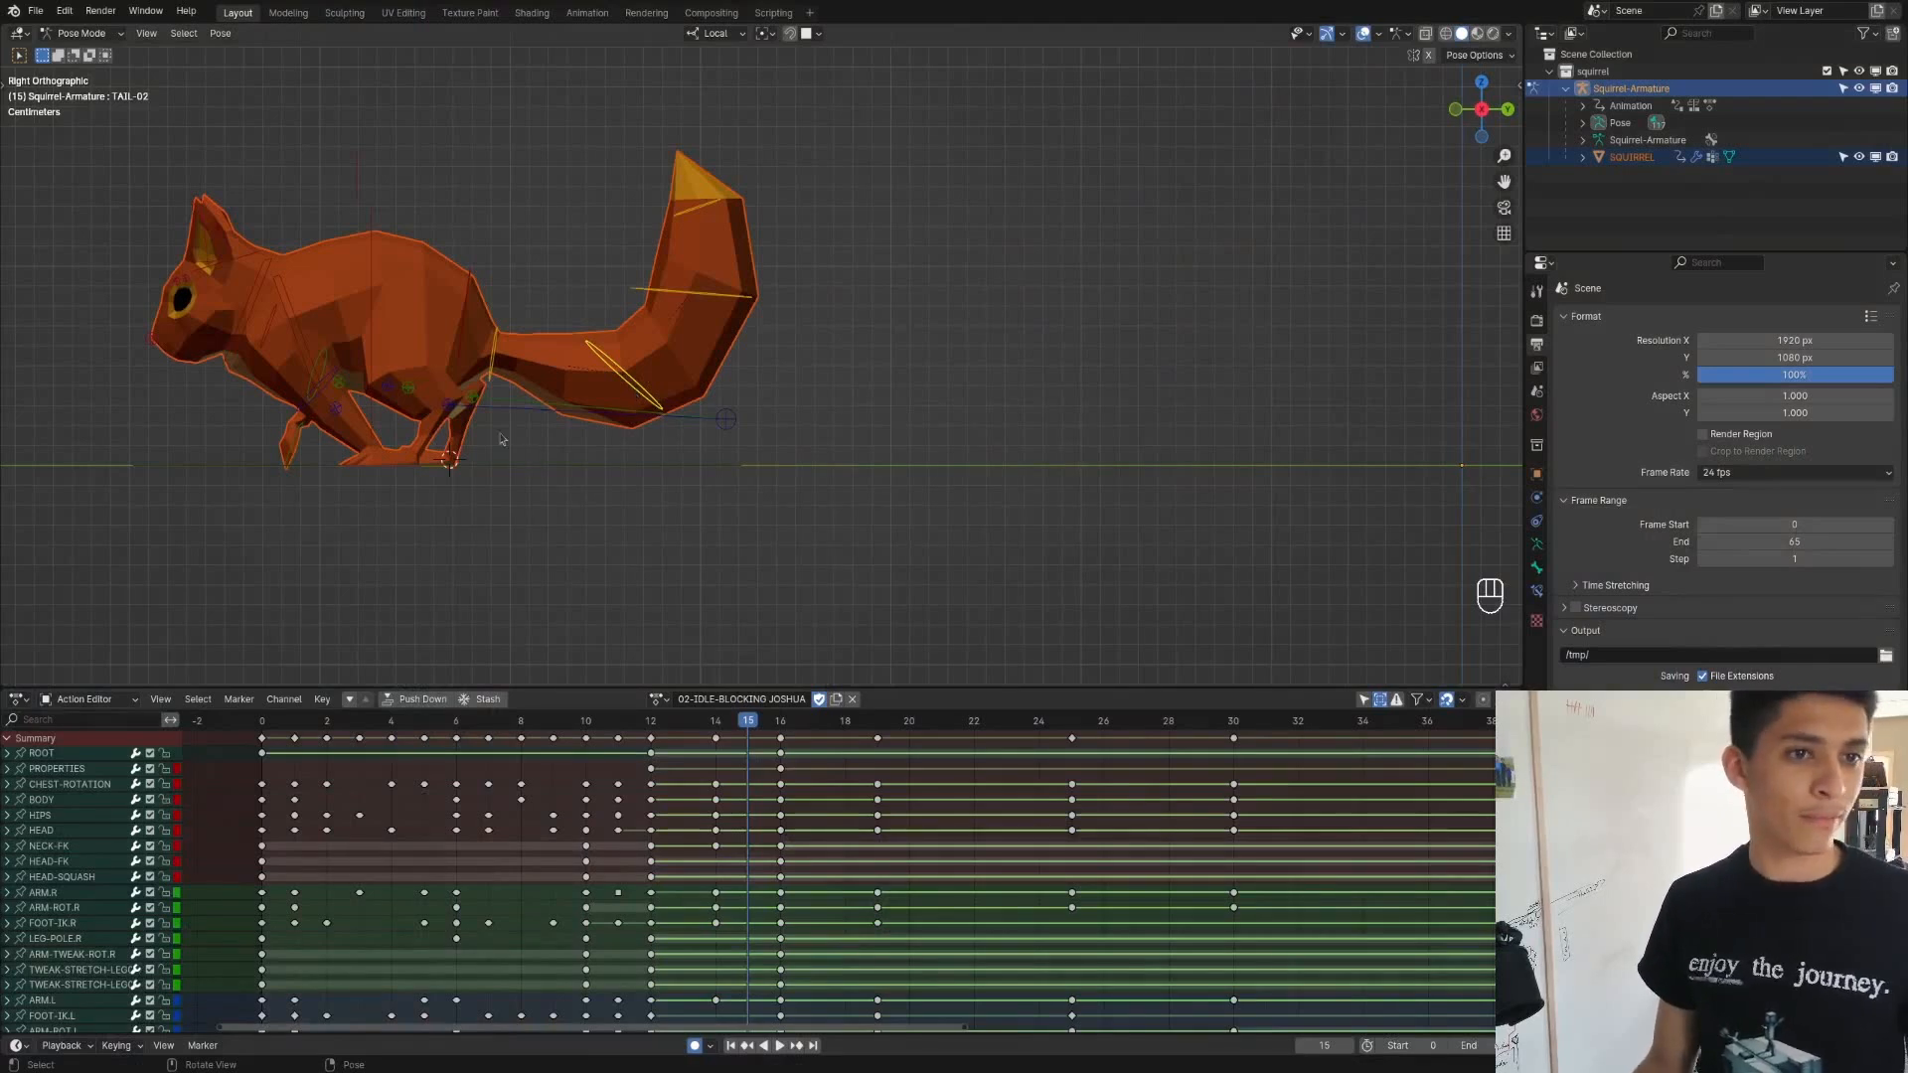
{"action": "key", "text": "r"}
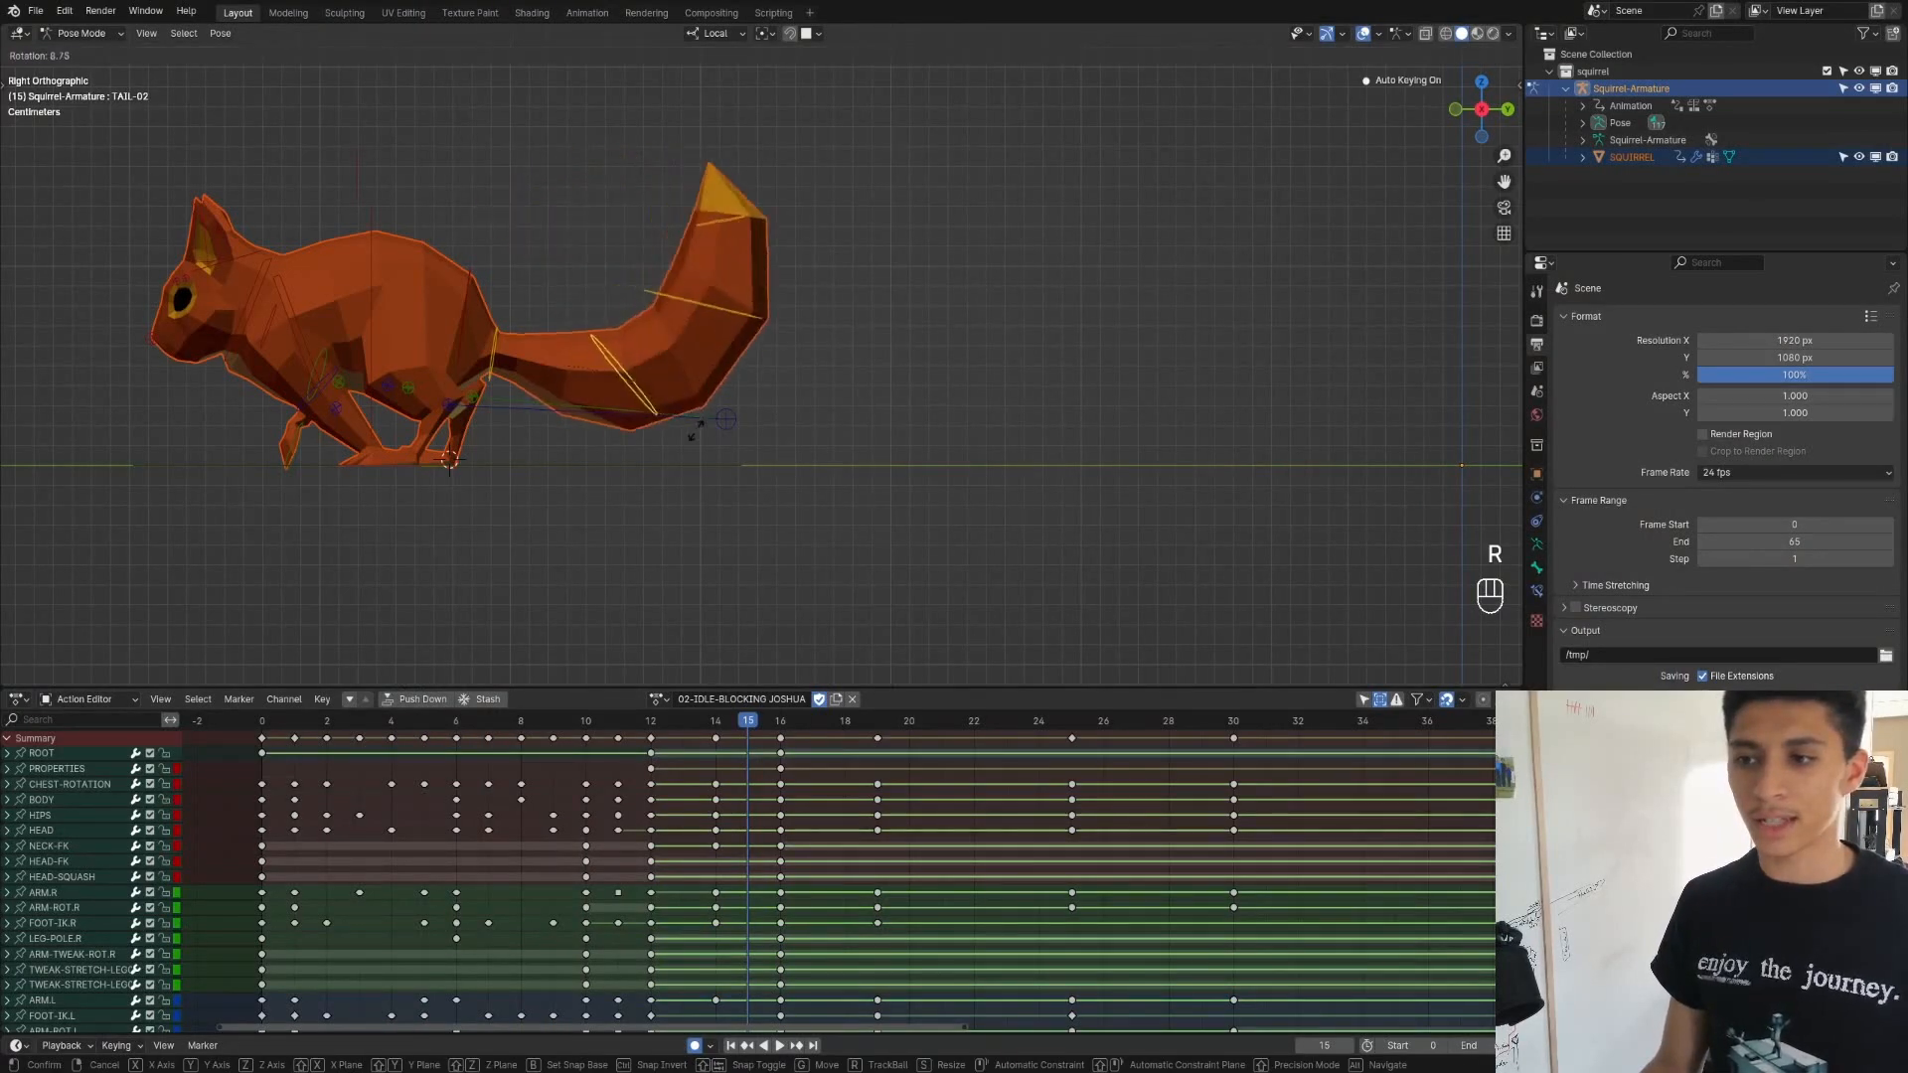
{"action": "right_click", "coordinate": [574, 400]}
At frame 15, rotate the squirrel's base tail bone upward and bend the second tail bone outward by about 27.1°
{"action": "left_click", "coordinate": [494, 354]}
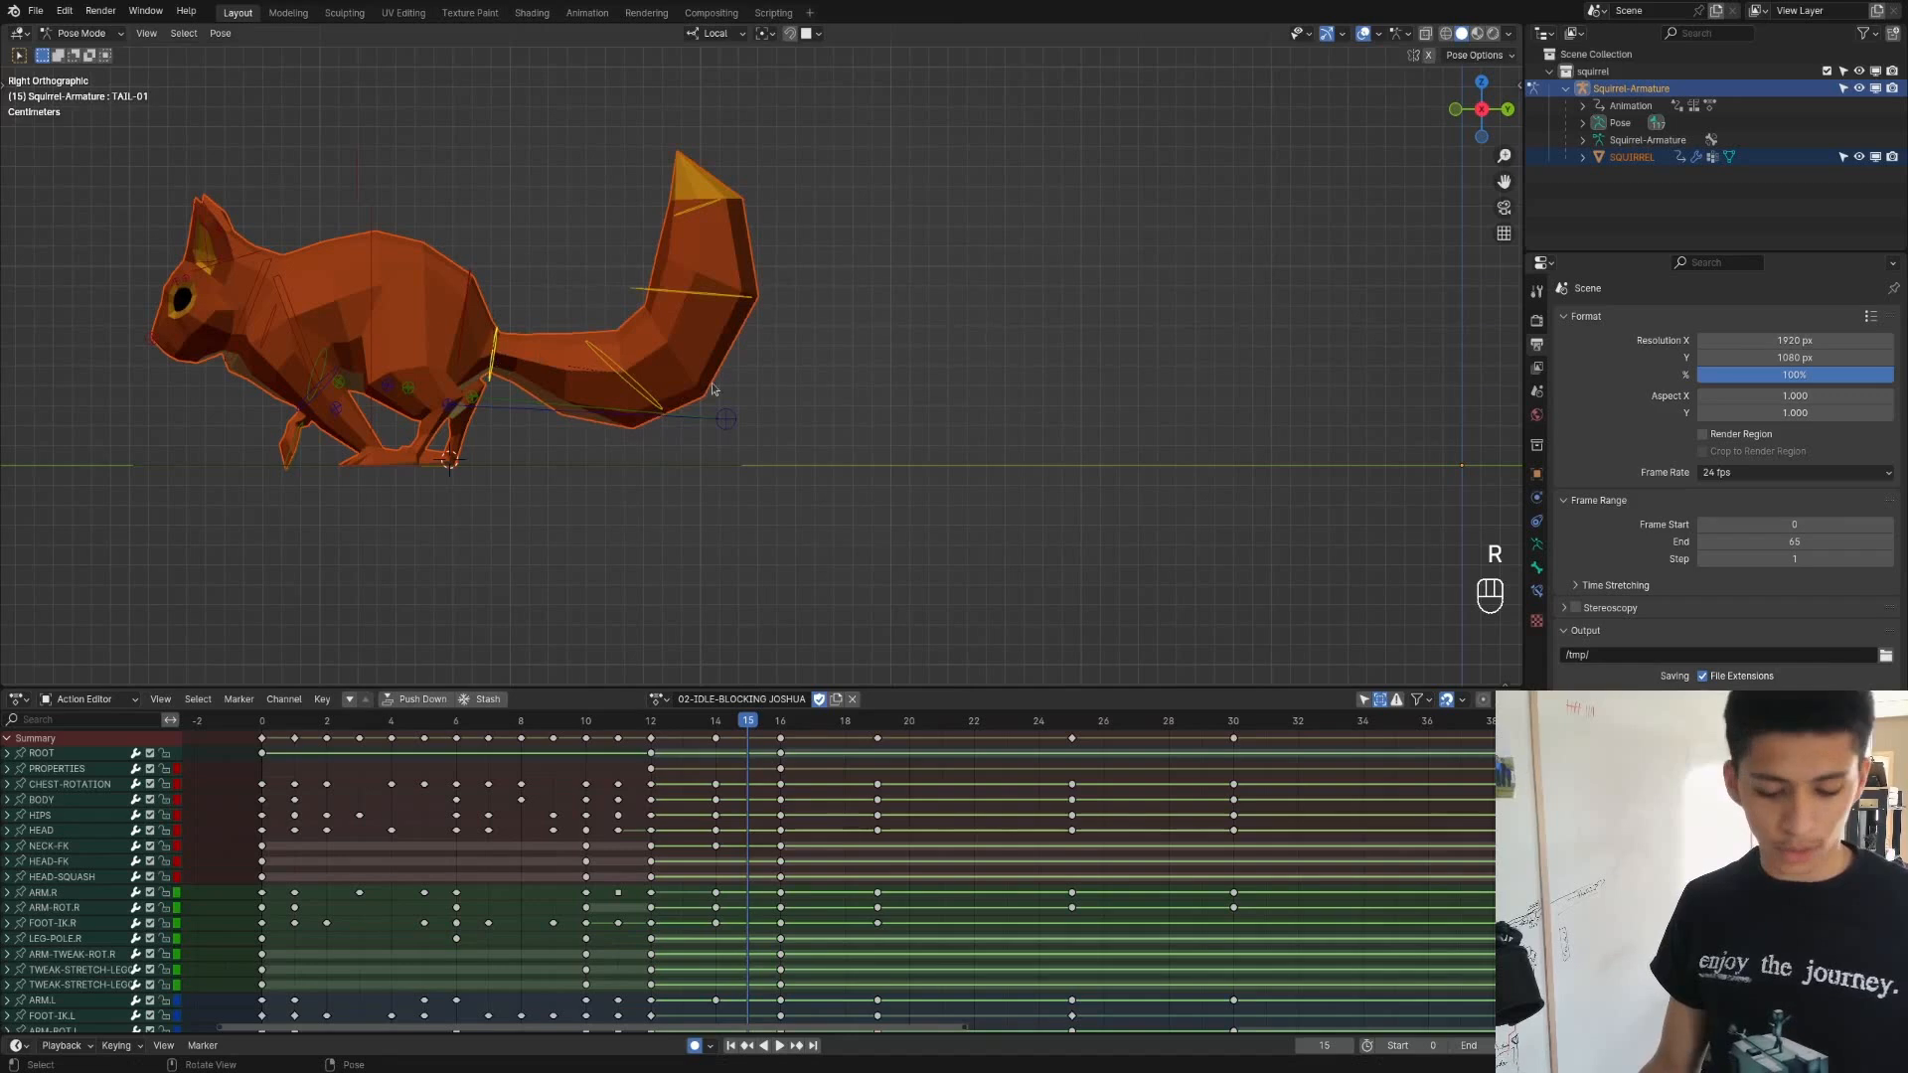
{"action": "key", "text": "r"}
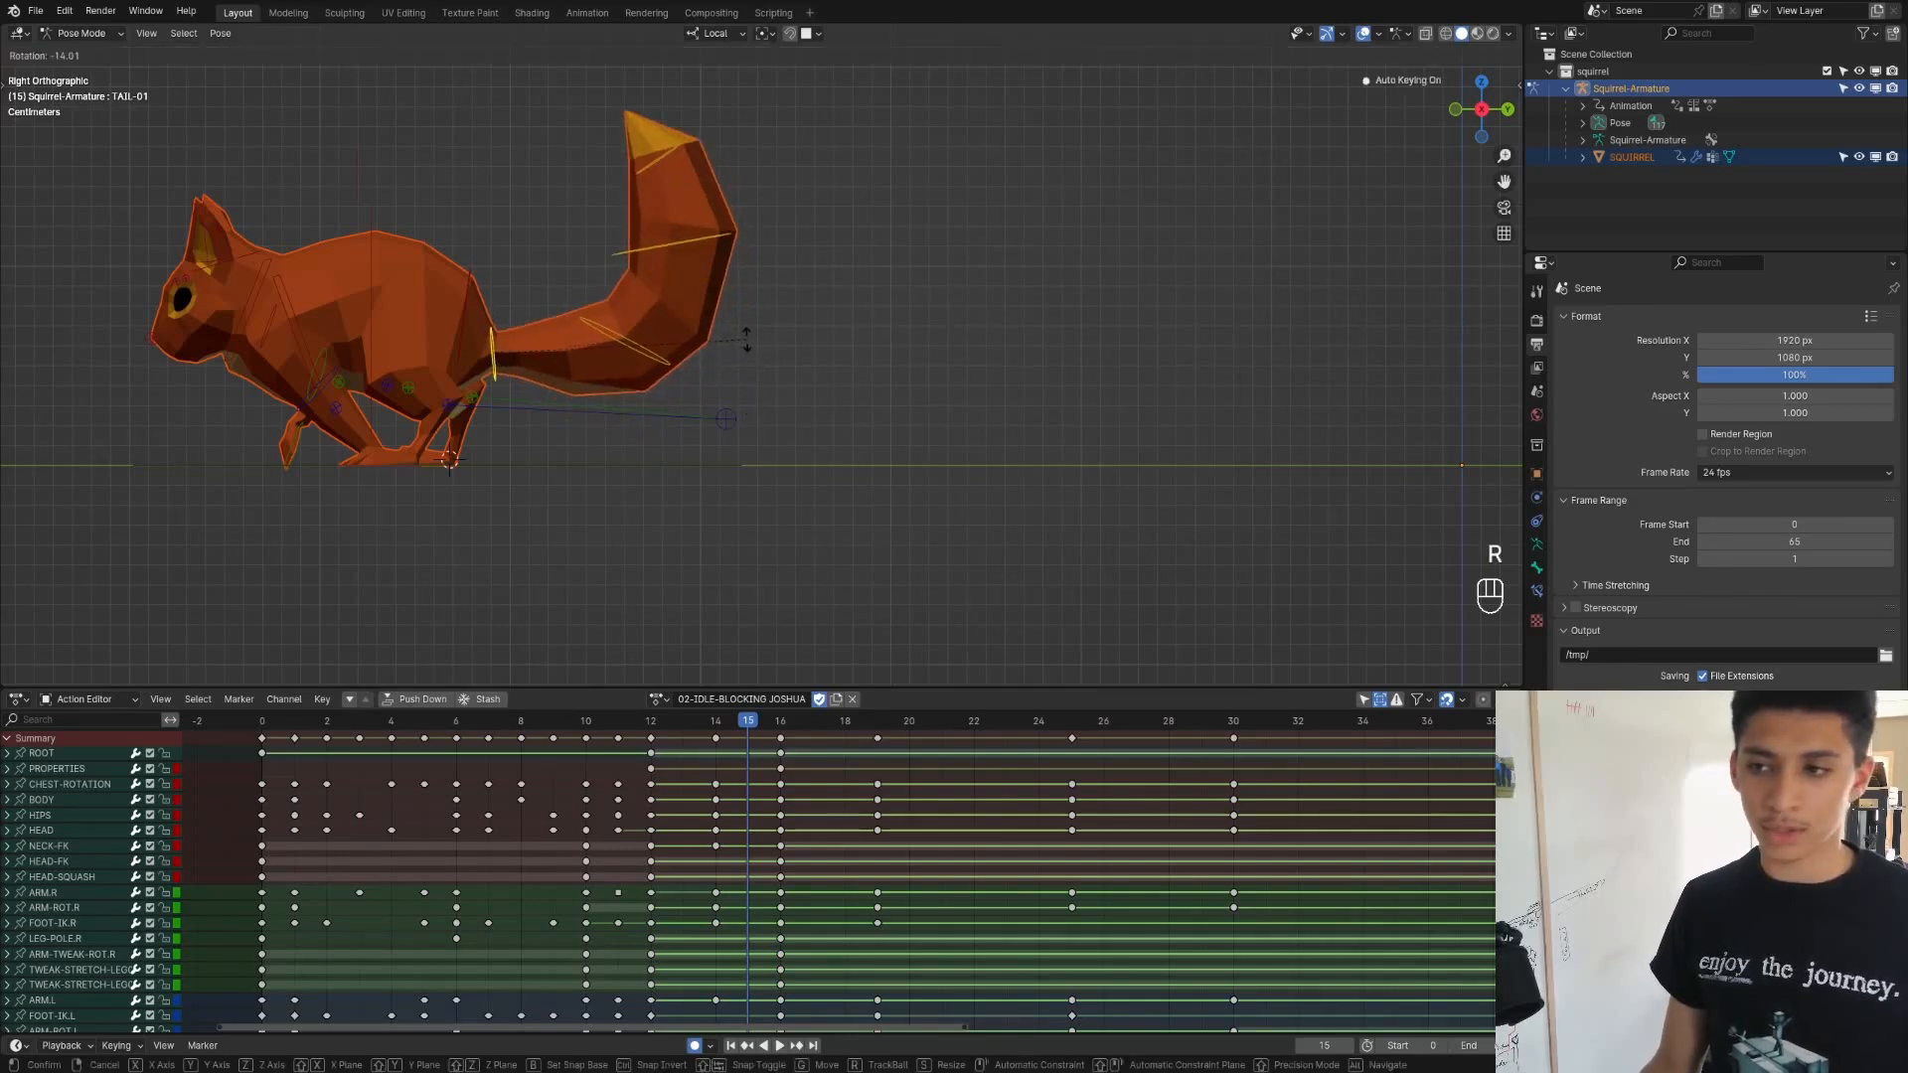
{"action": "left_click", "coordinate": [747, 321]}
{"action": "left_click", "coordinate": [661, 356]}
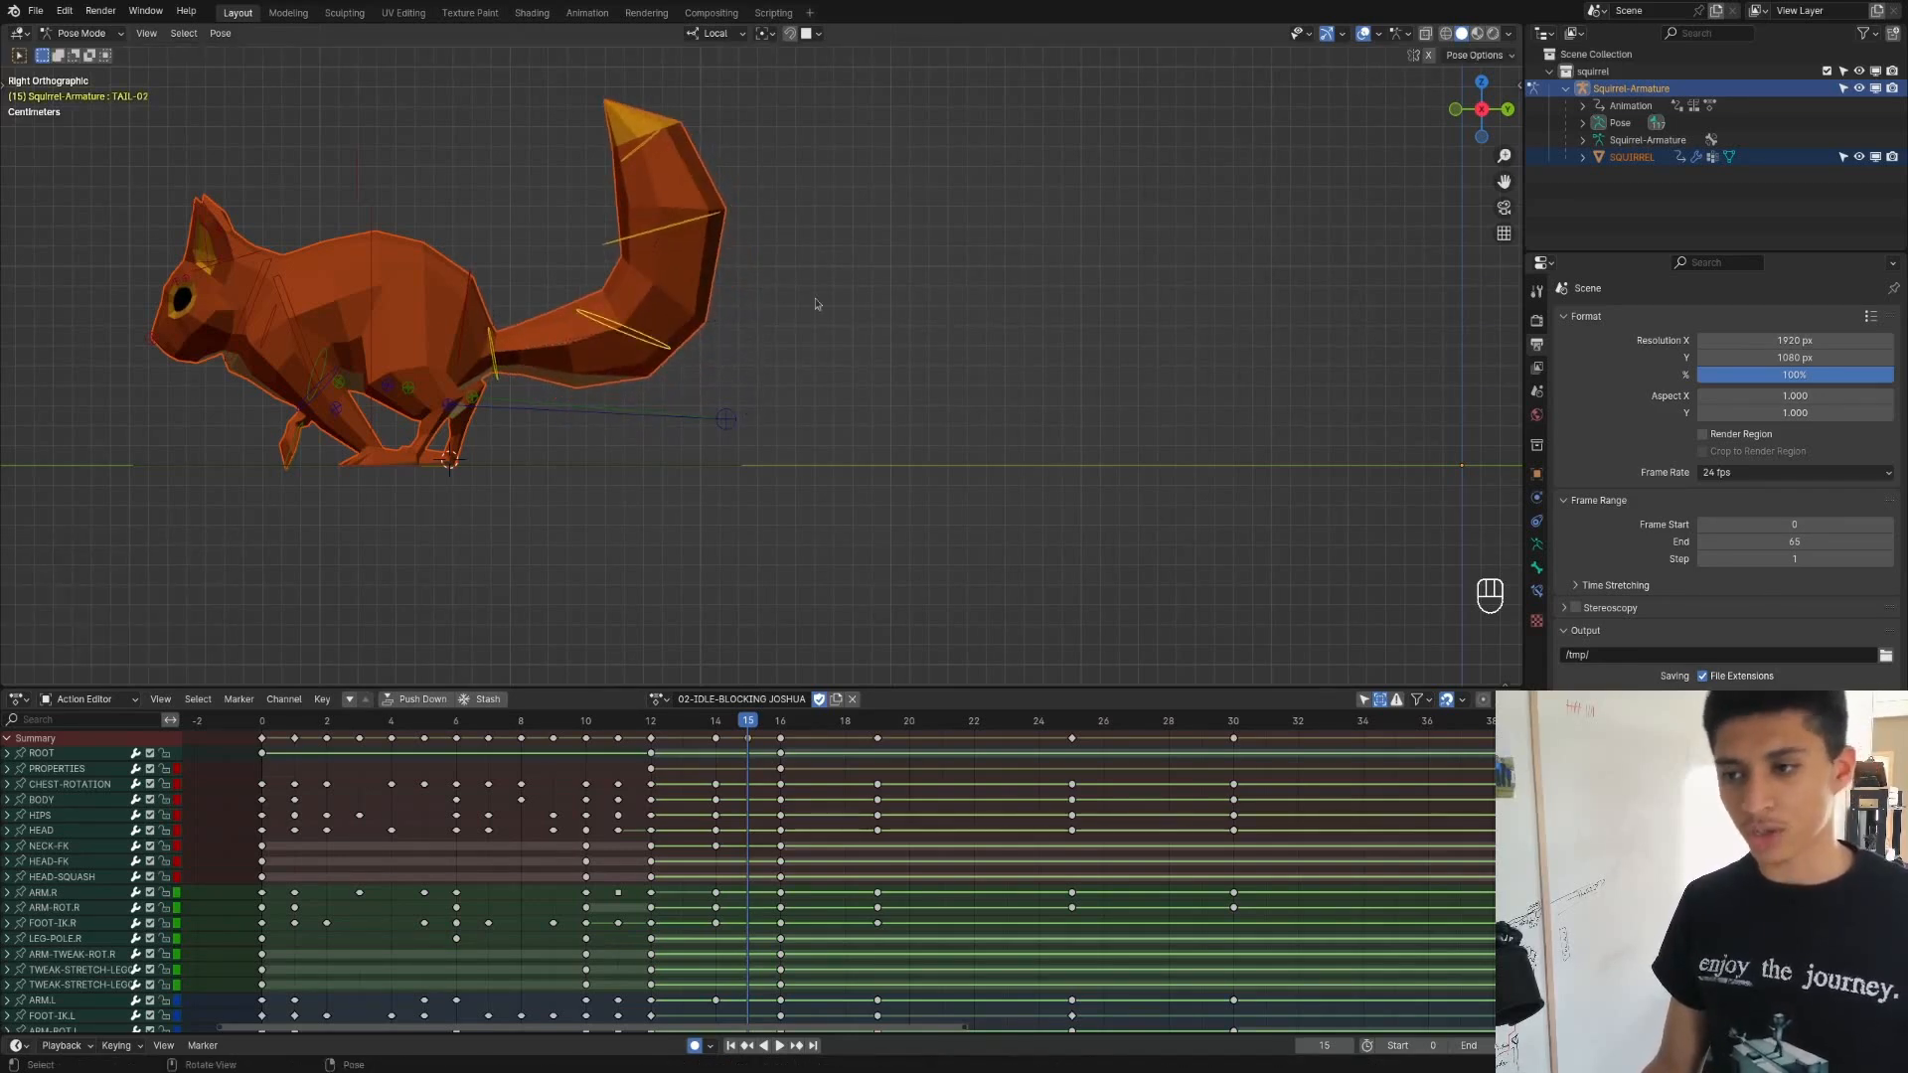
{"action": "key", "text": "r"}
{"action": "left_click", "coordinate": [850, 407]}
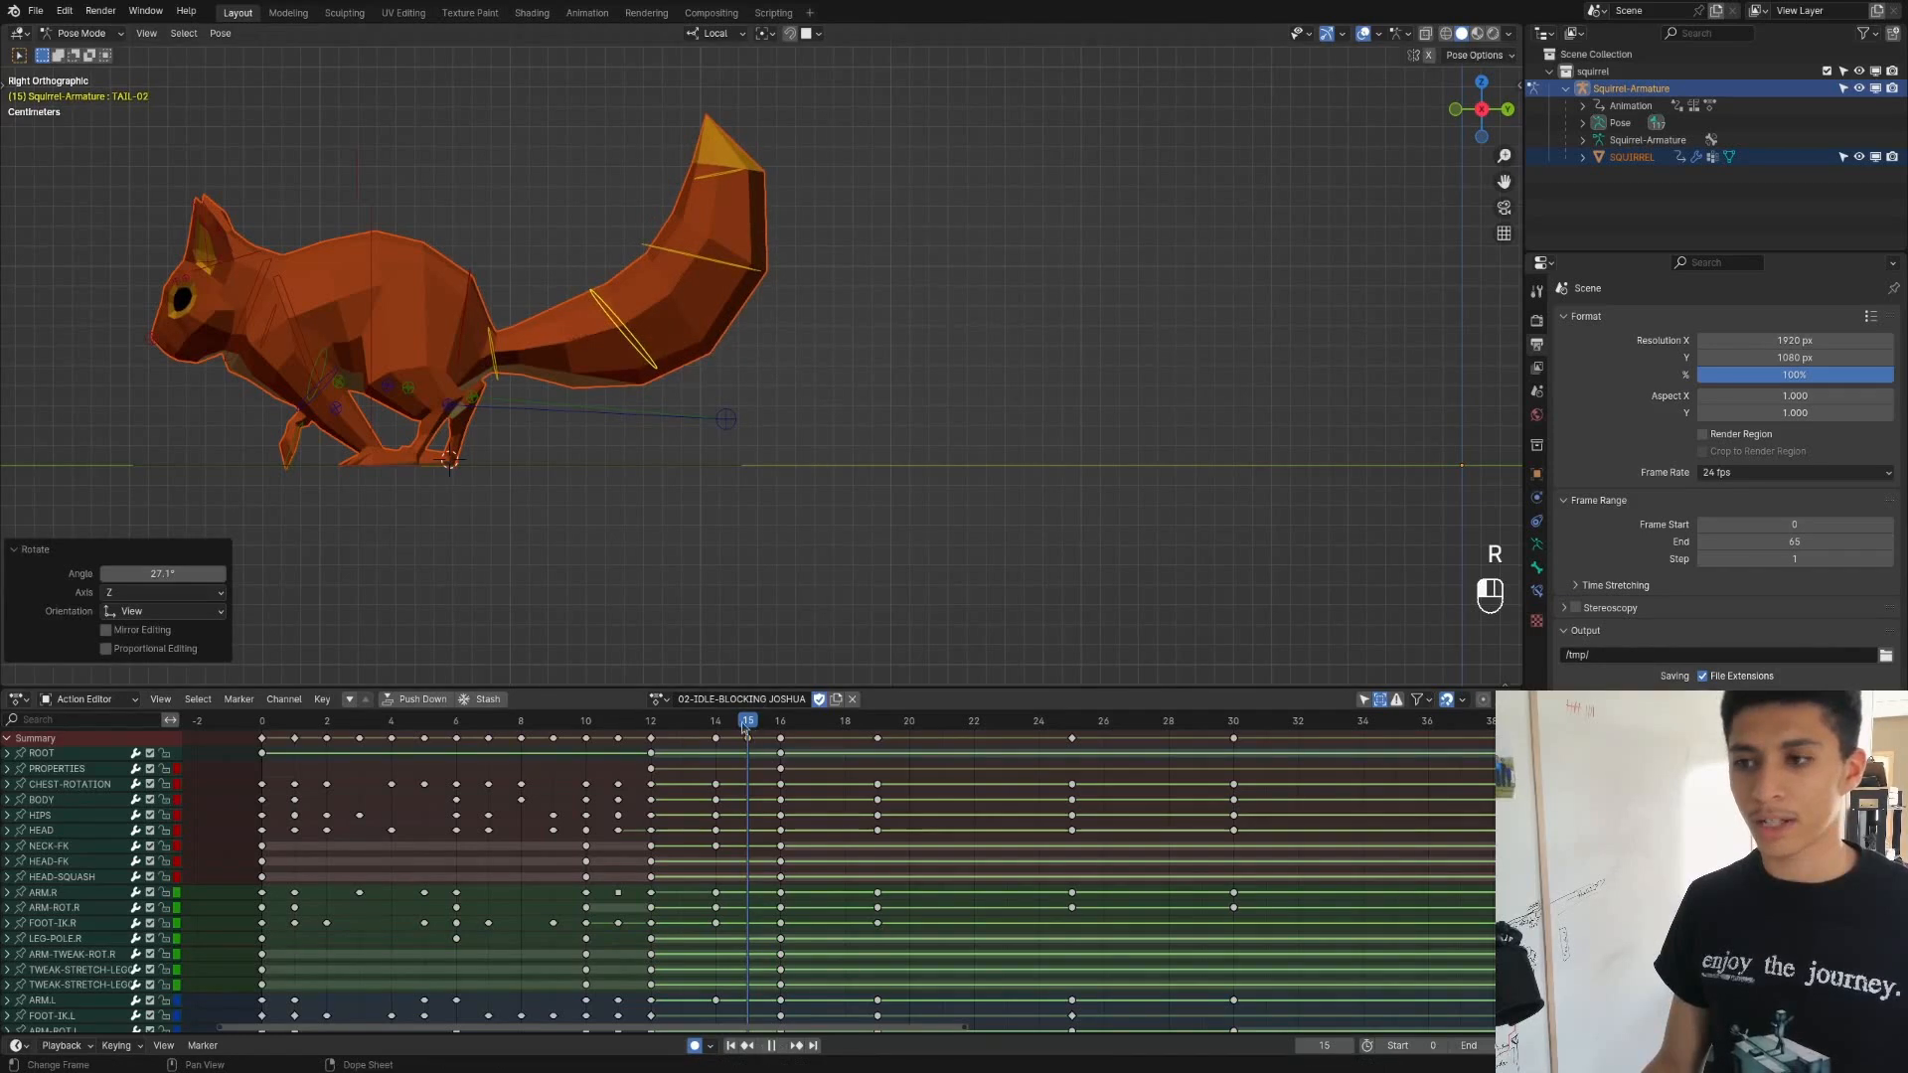
Undo the rotations of the two lower tail bones made at frame 15
{"action": "key", "text": "Down"}
{"action": "key", "text": "Down"}
{"action": "left_click_drag", "start_coordinate": [651, 722], "coordinate": [747, 723]}
{"action": "key", "text": "ctrl+z"}
{"action": "key", "text": "ctrl+z"}
{"action": "key", "text": "ctrl+z"}
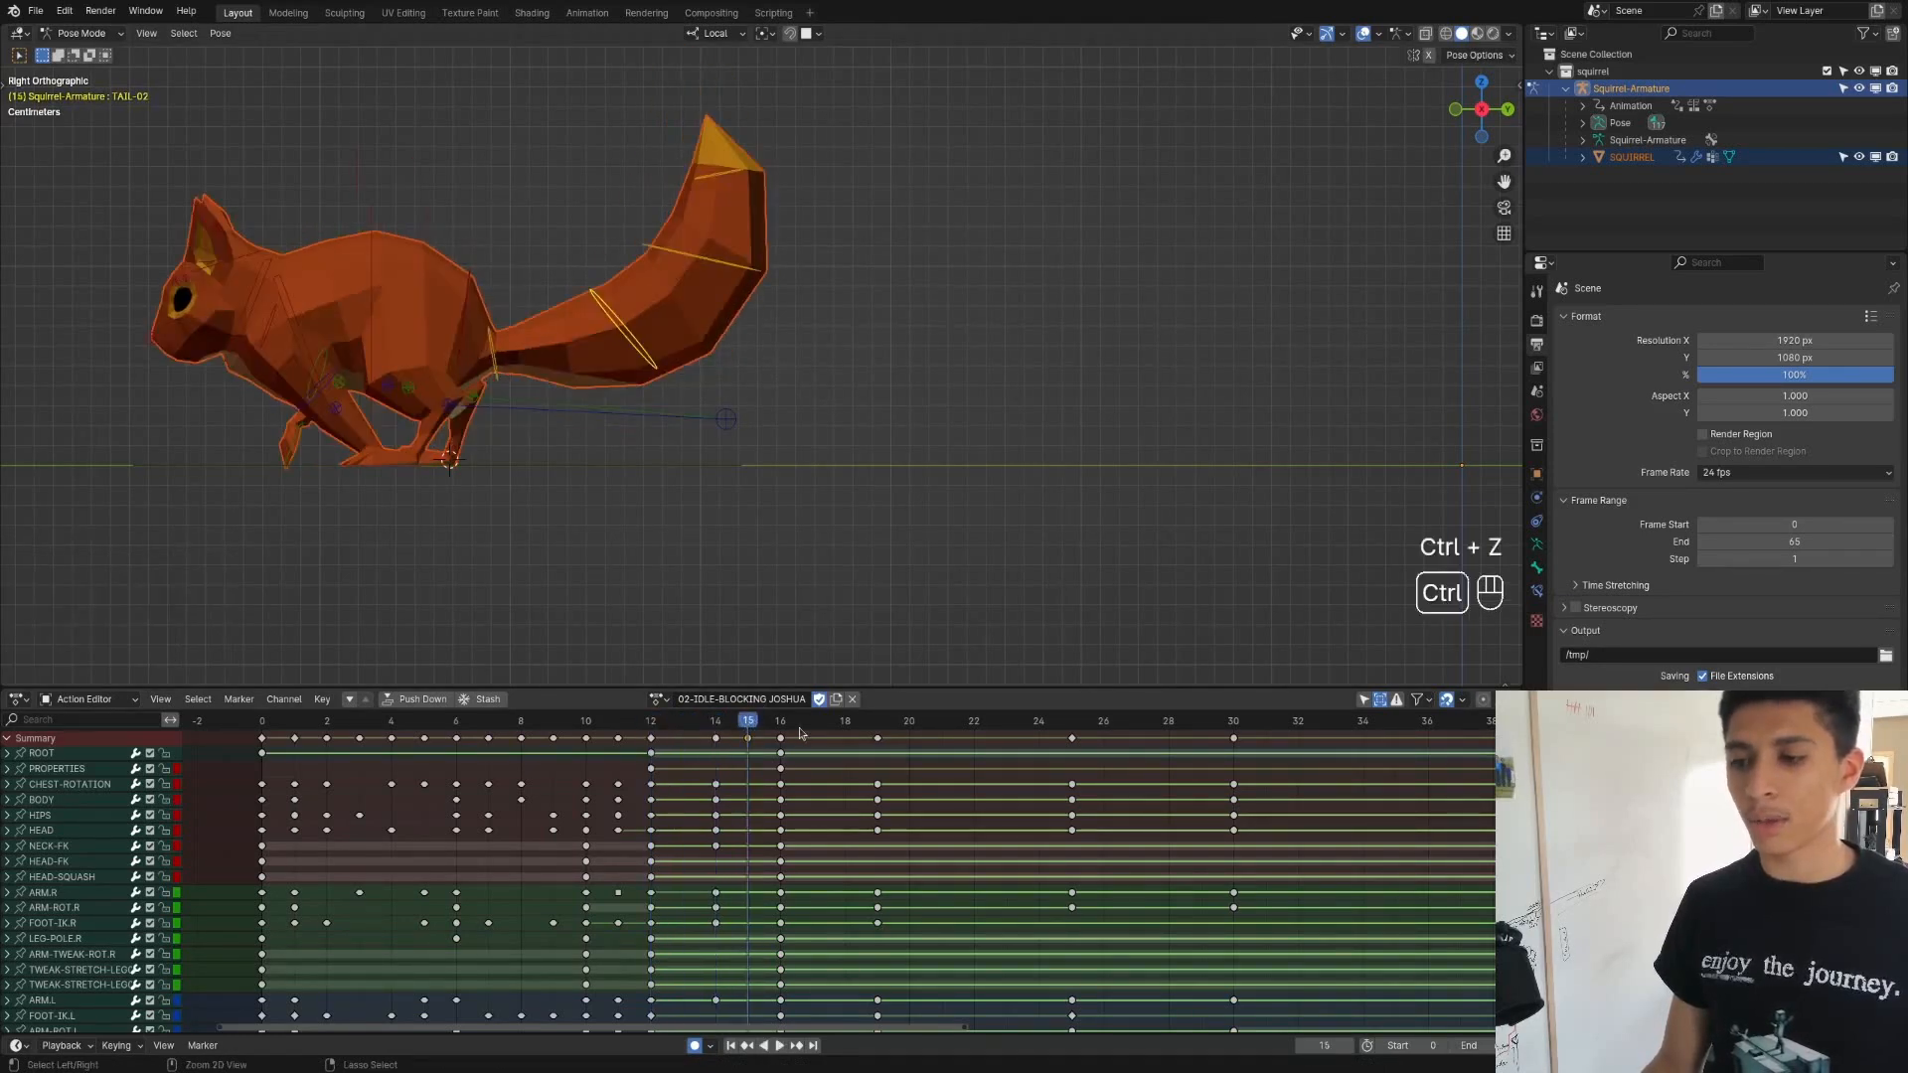
{"action": "key", "text": "ctrl+z"}
{"action": "key", "text": "ctrl+z"}
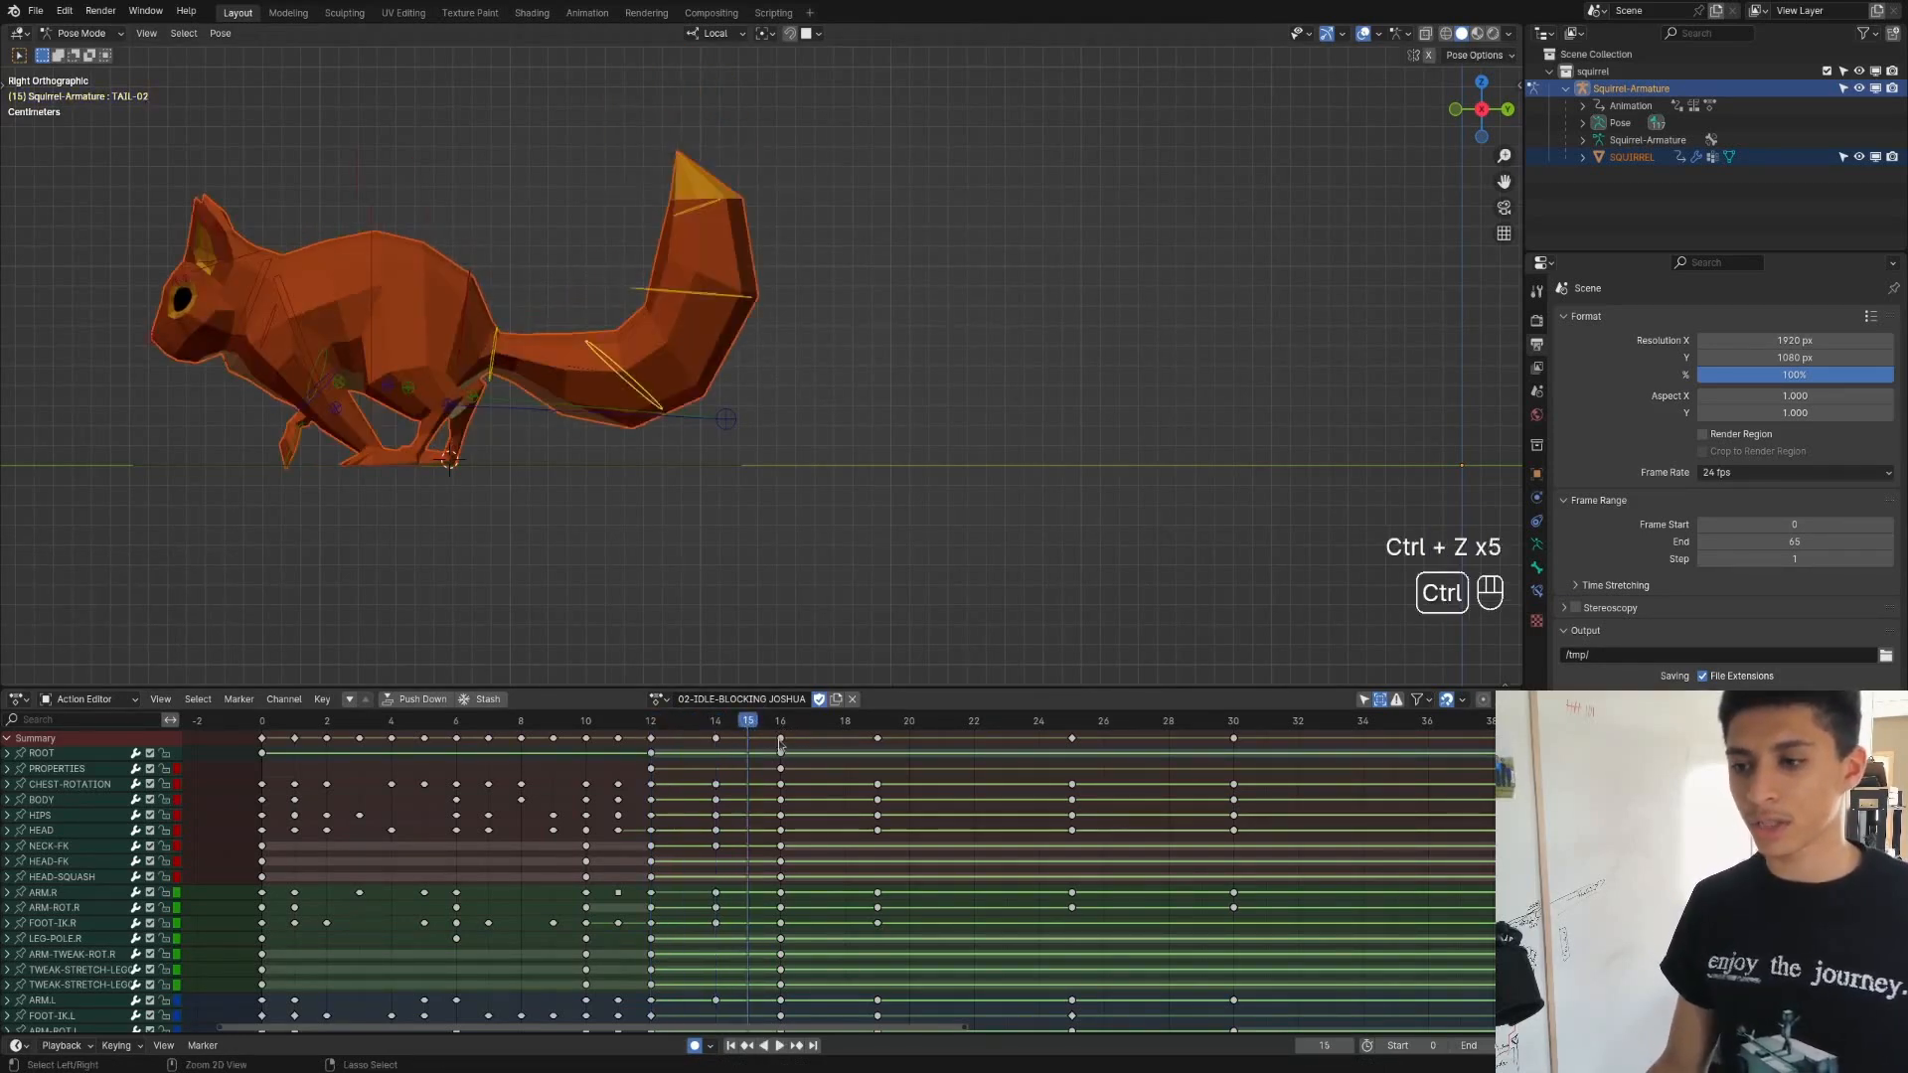
Scrub the timeline across frames 13 to 15 and examine how the squirrel's body and tail pose change
{"action": "left_click", "coordinate": [753, 723]}
{"action": "left_click_drag", "start_coordinate": [753, 723], "coordinate": [684, 723]}
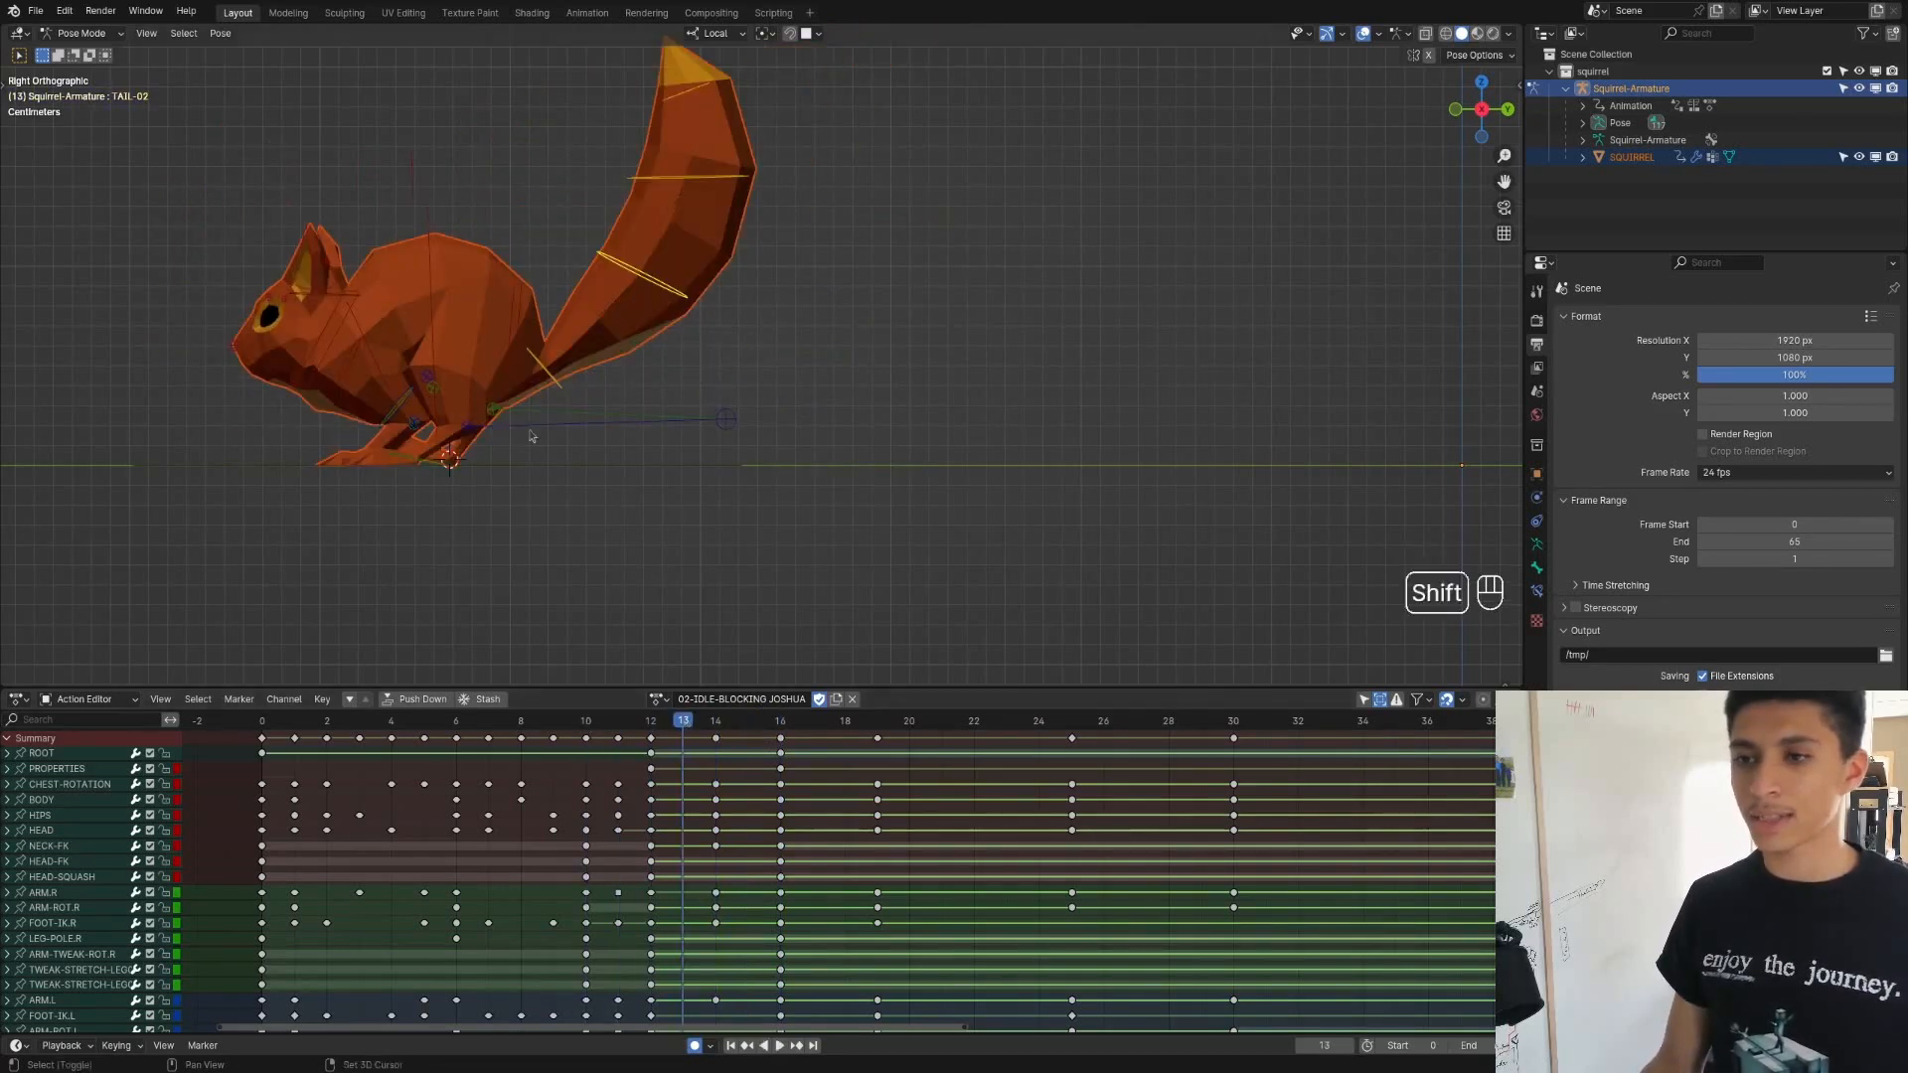
{"action": "middle_click_drag", "start_coordinate": [575, 464], "coordinate": [763, 539], "text": "shift"}
{"action": "left_click_drag", "start_coordinate": [688, 728], "coordinate": [711, 731]}
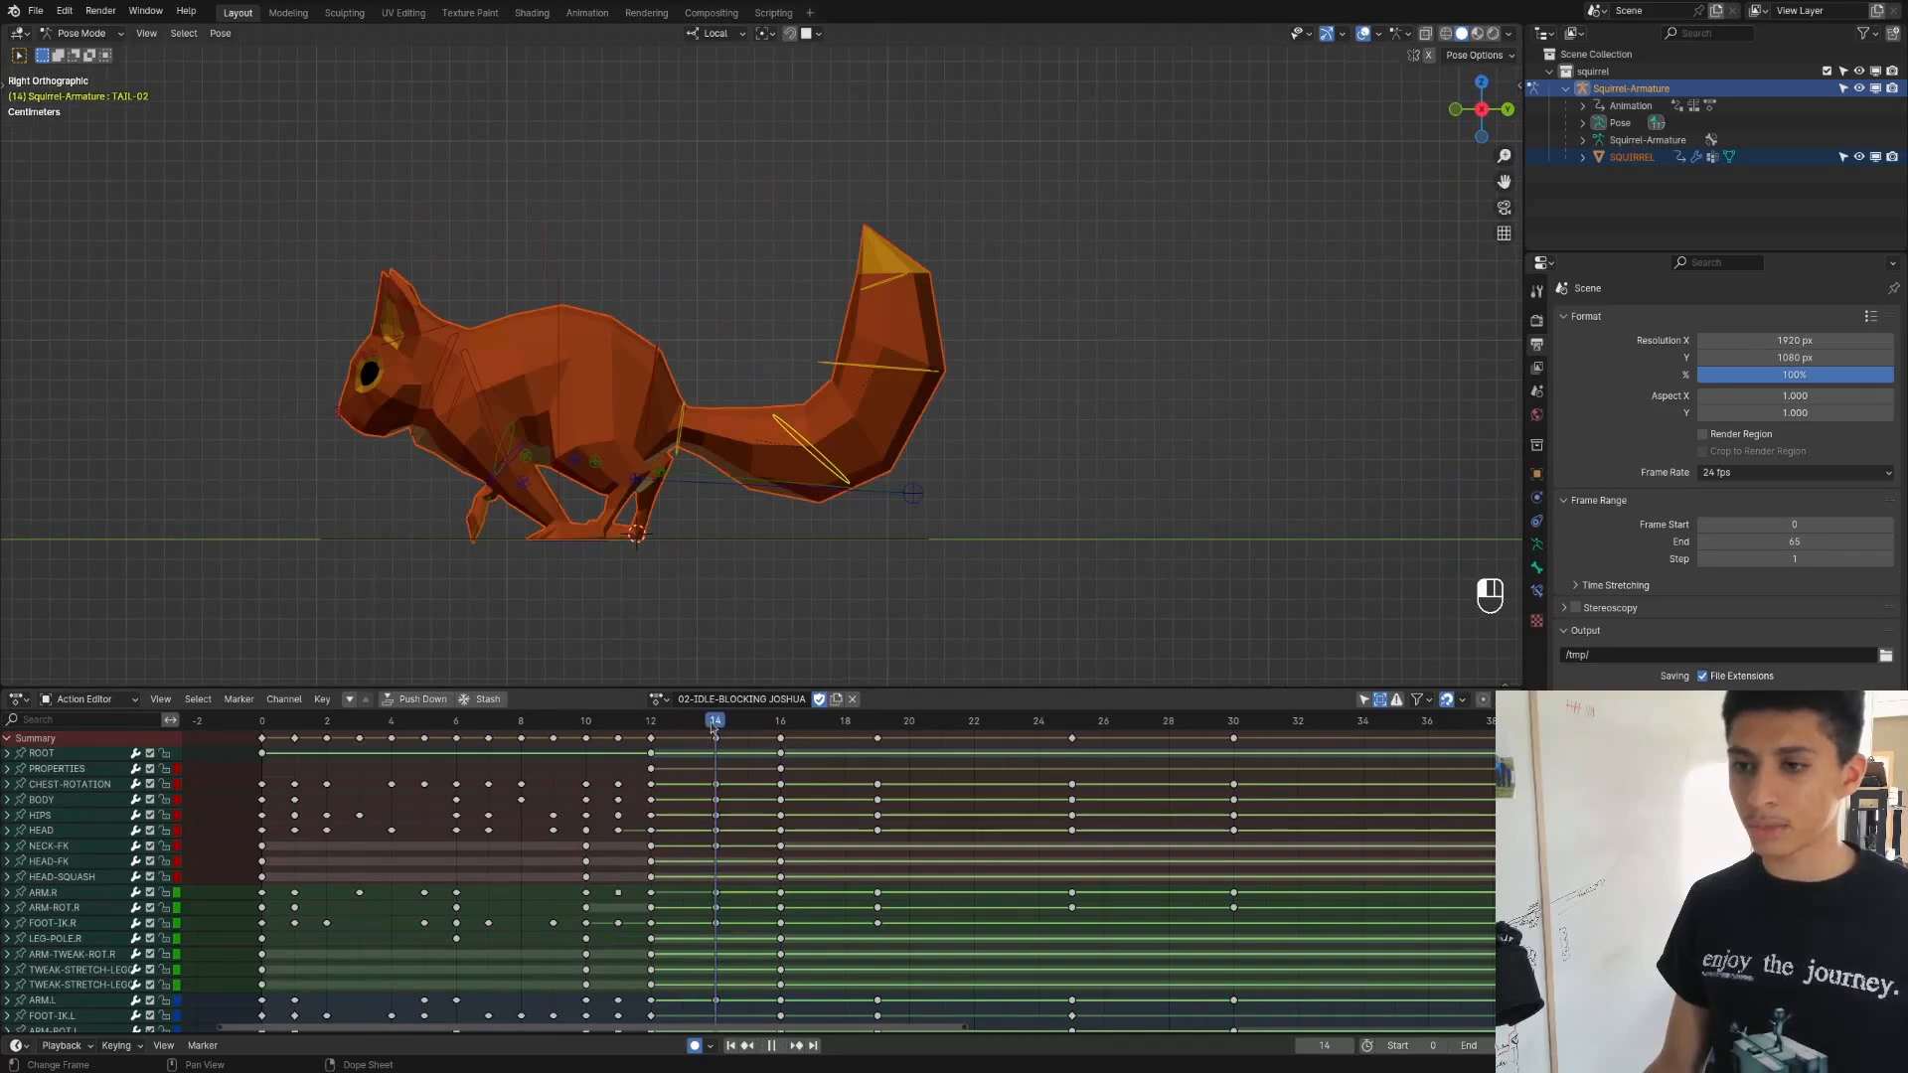
{"action": "left_click_drag", "start_coordinate": [712, 729], "coordinate": [712, 729]}
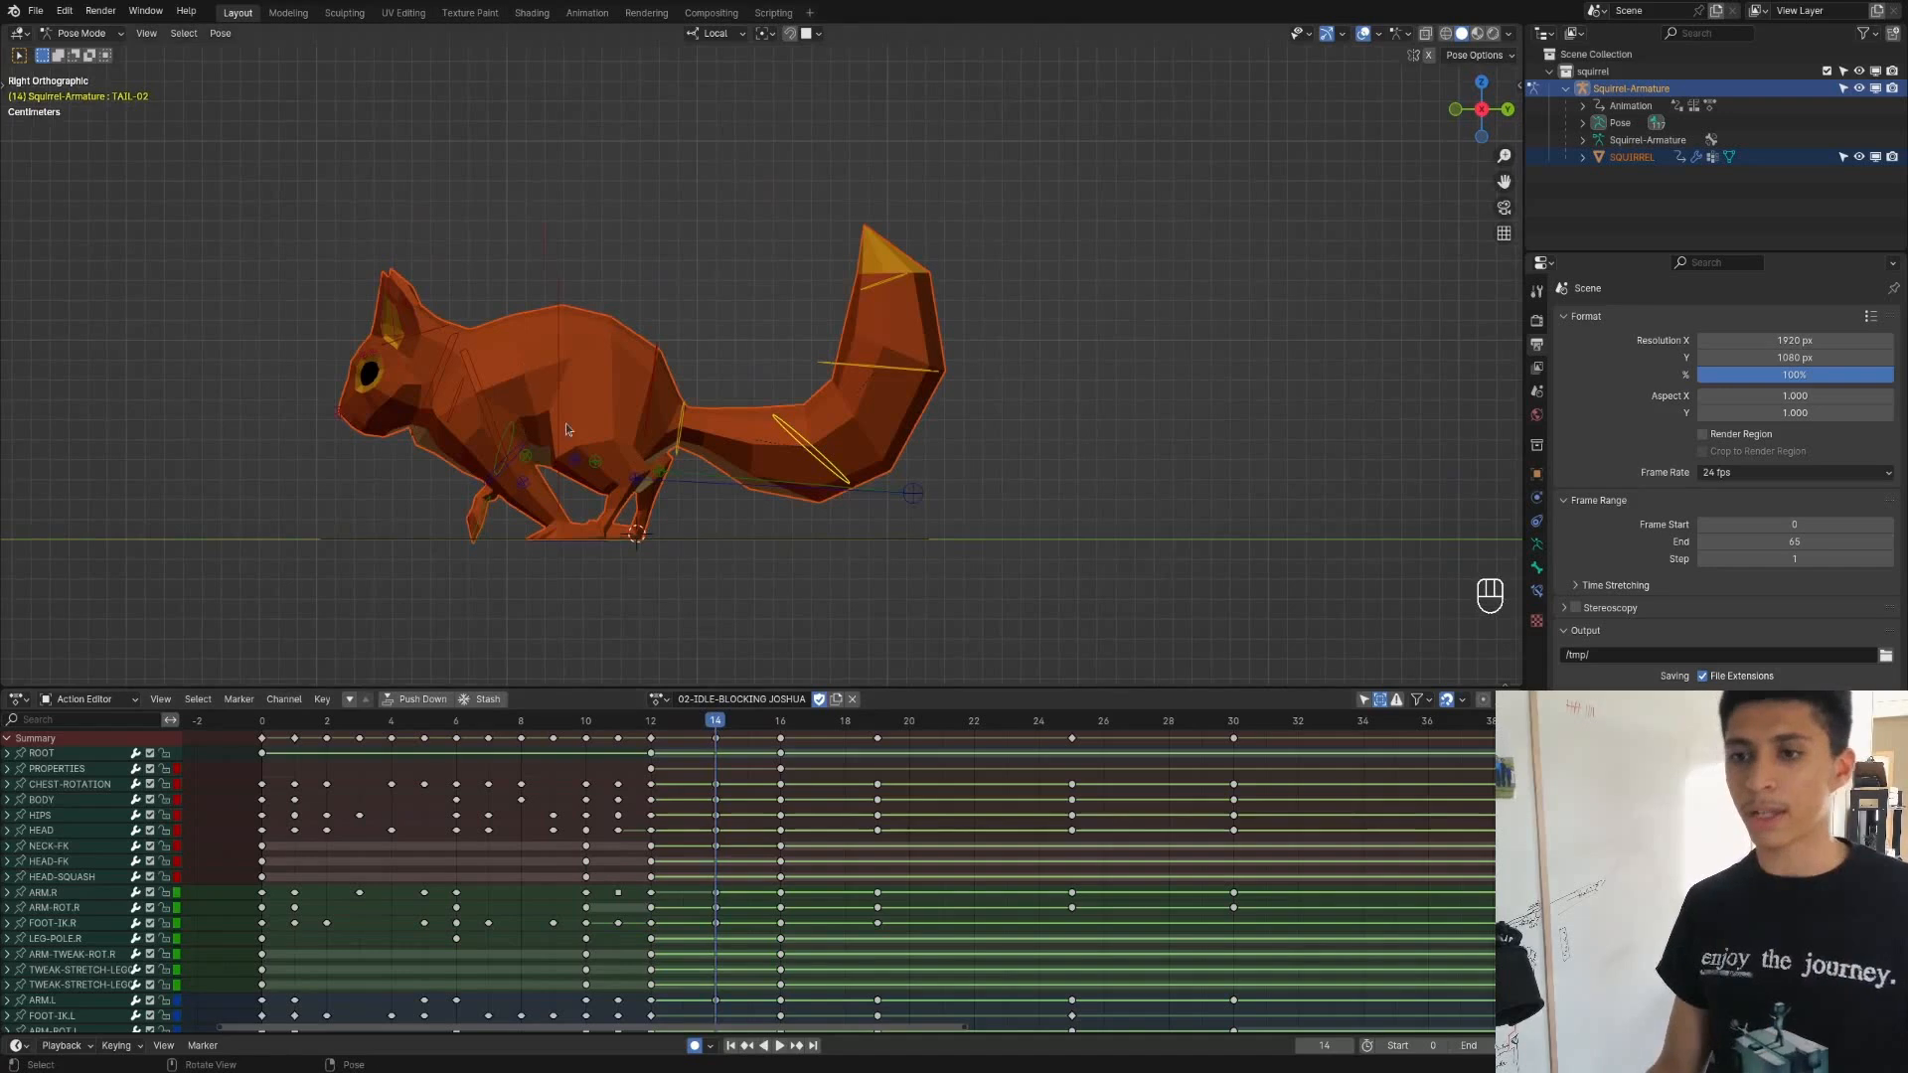
{"action": "left_click_drag", "start_coordinate": [716, 729], "coordinate": [727, 724]}
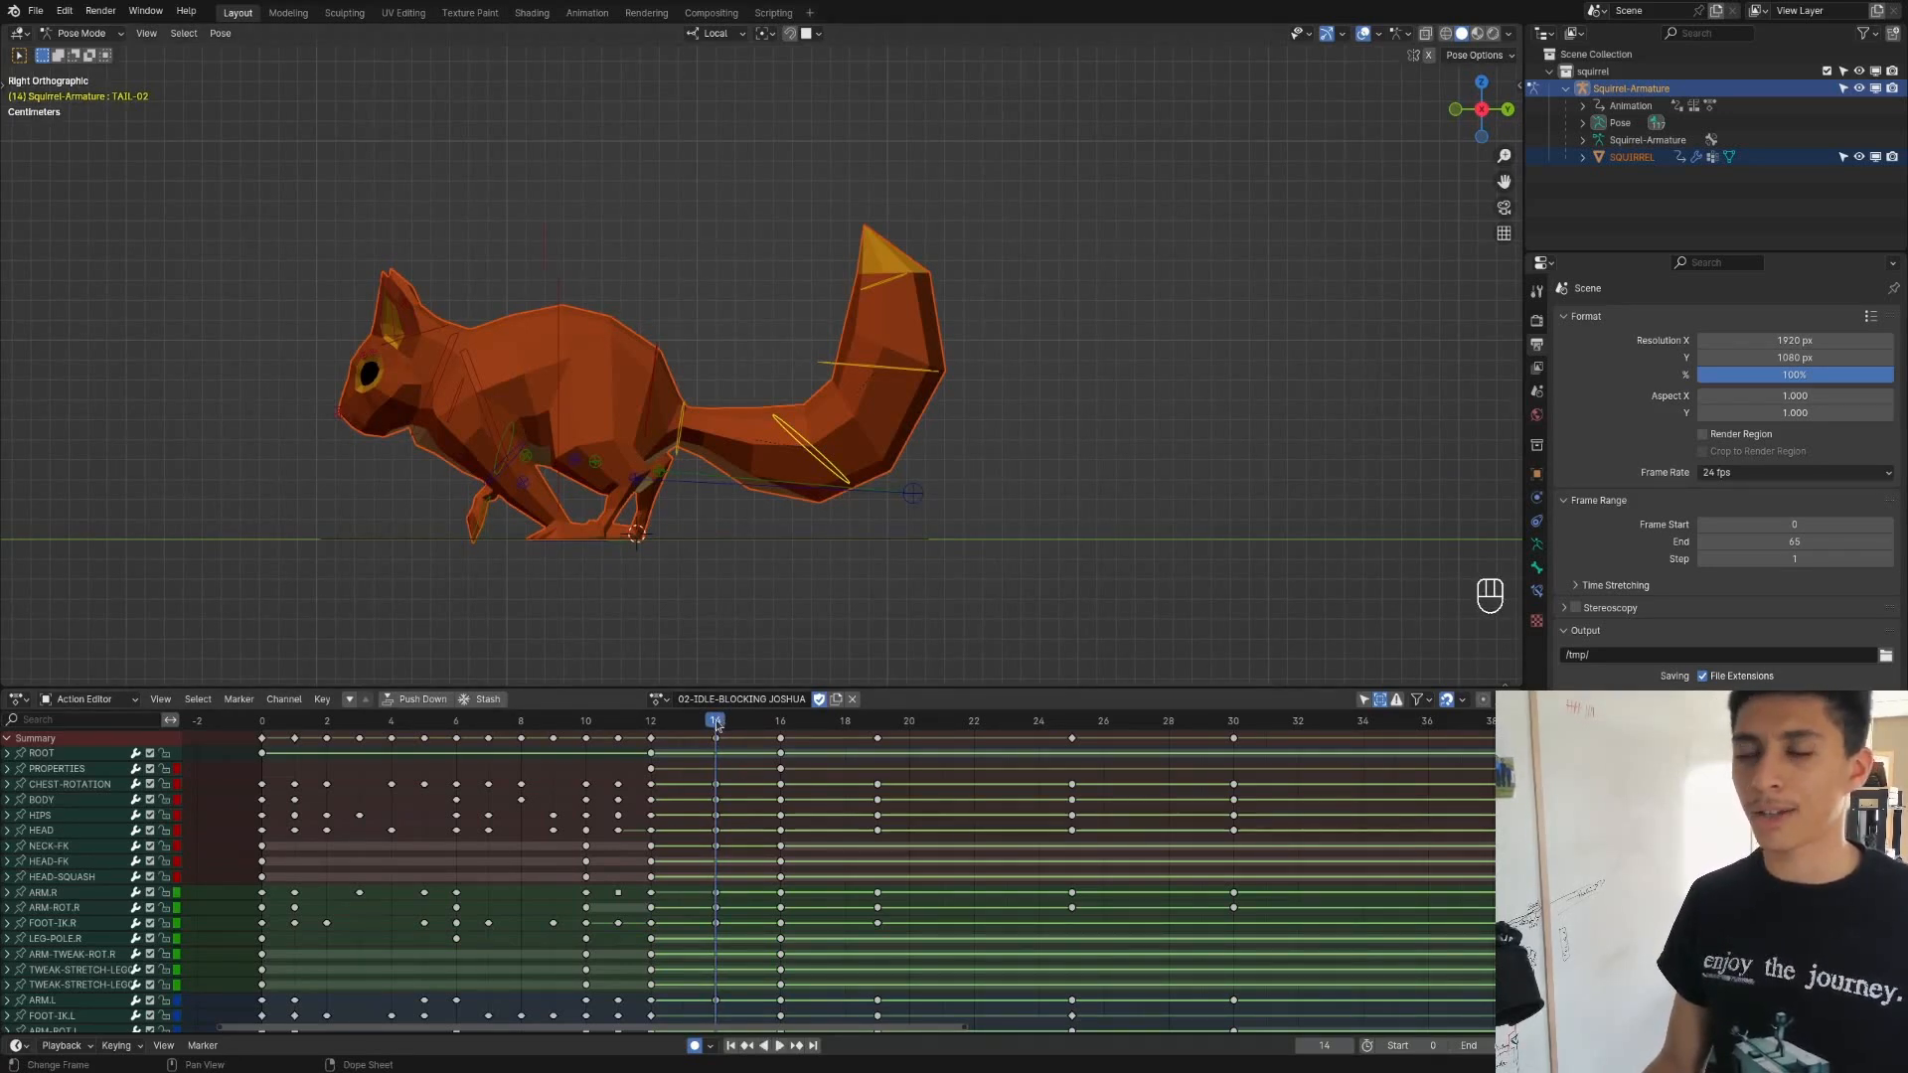
At frame 16, rotate the base tail bone by about -6.8° and swing the second tail bone outward, away from the body
{"action": "left_click_drag", "start_coordinate": [717, 725], "coordinate": [780, 736]}
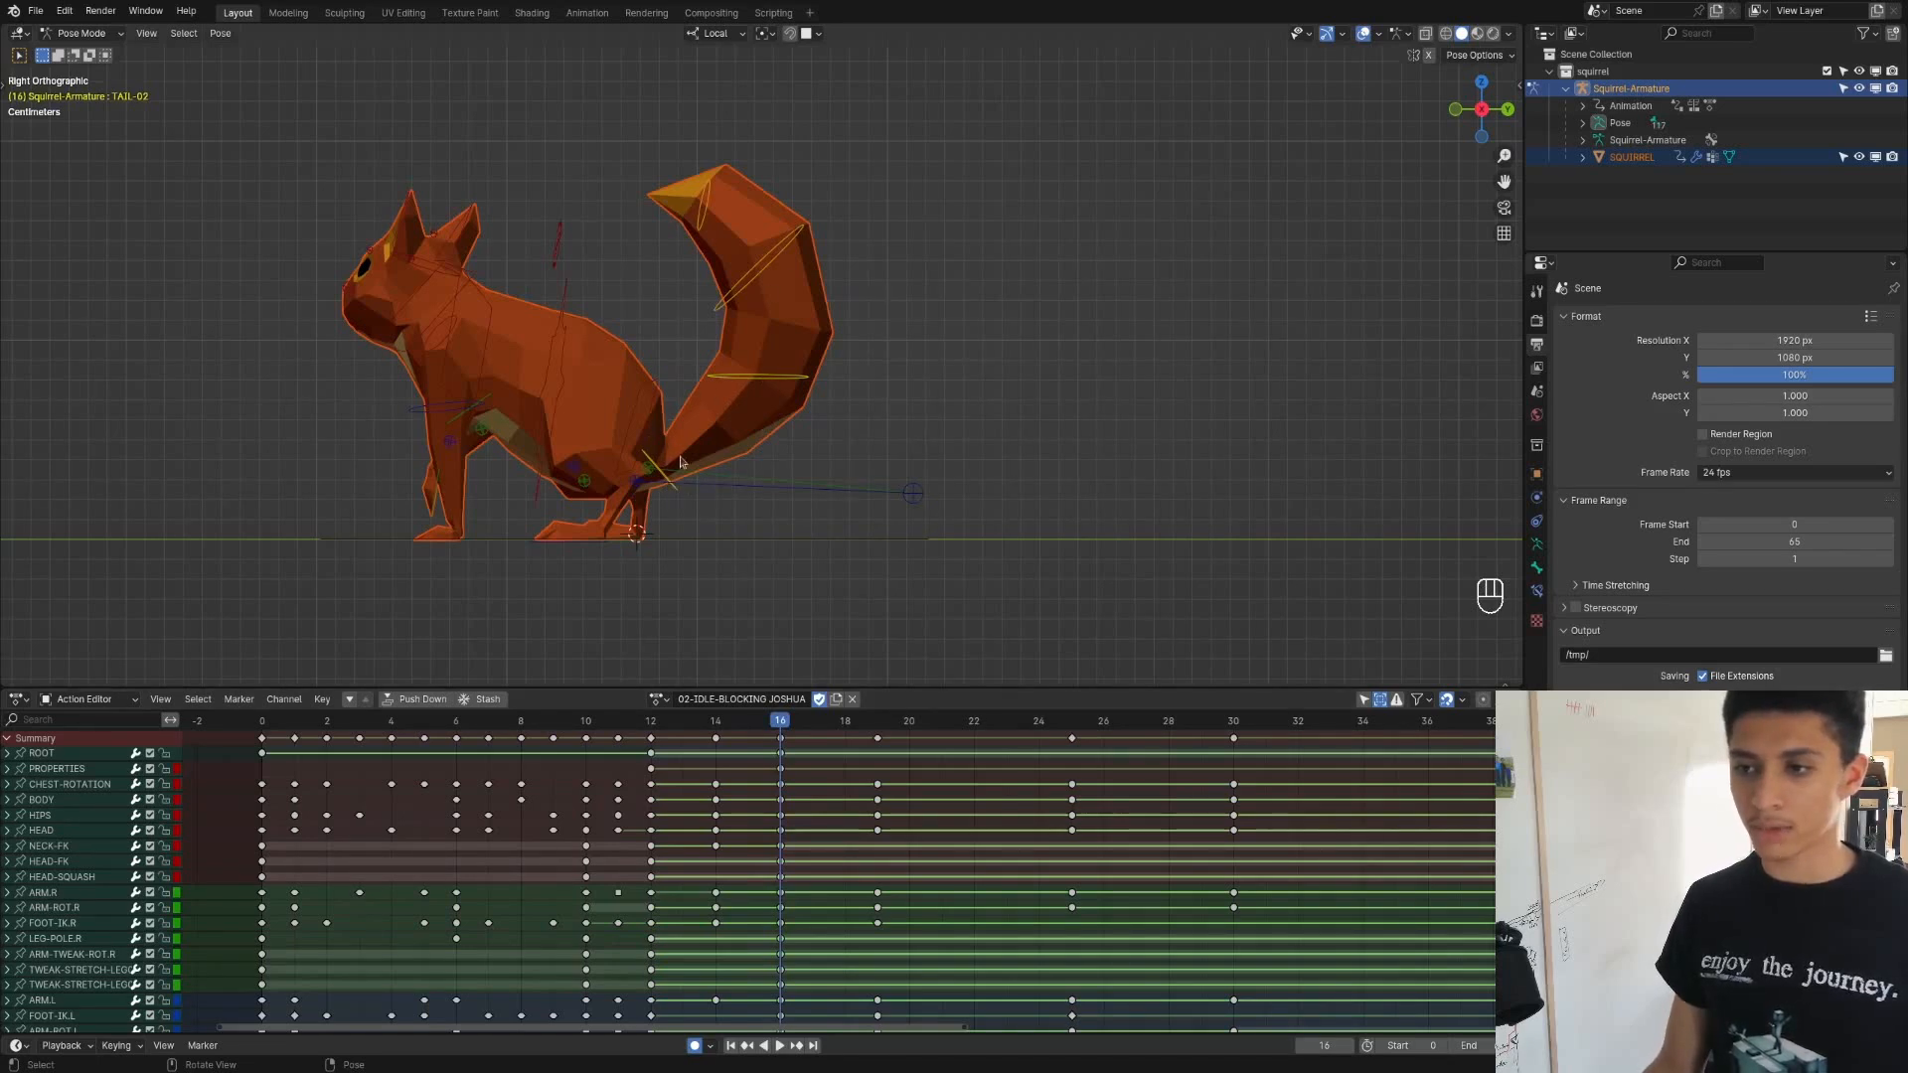
{"action": "left_click", "coordinate": [637, 487]}
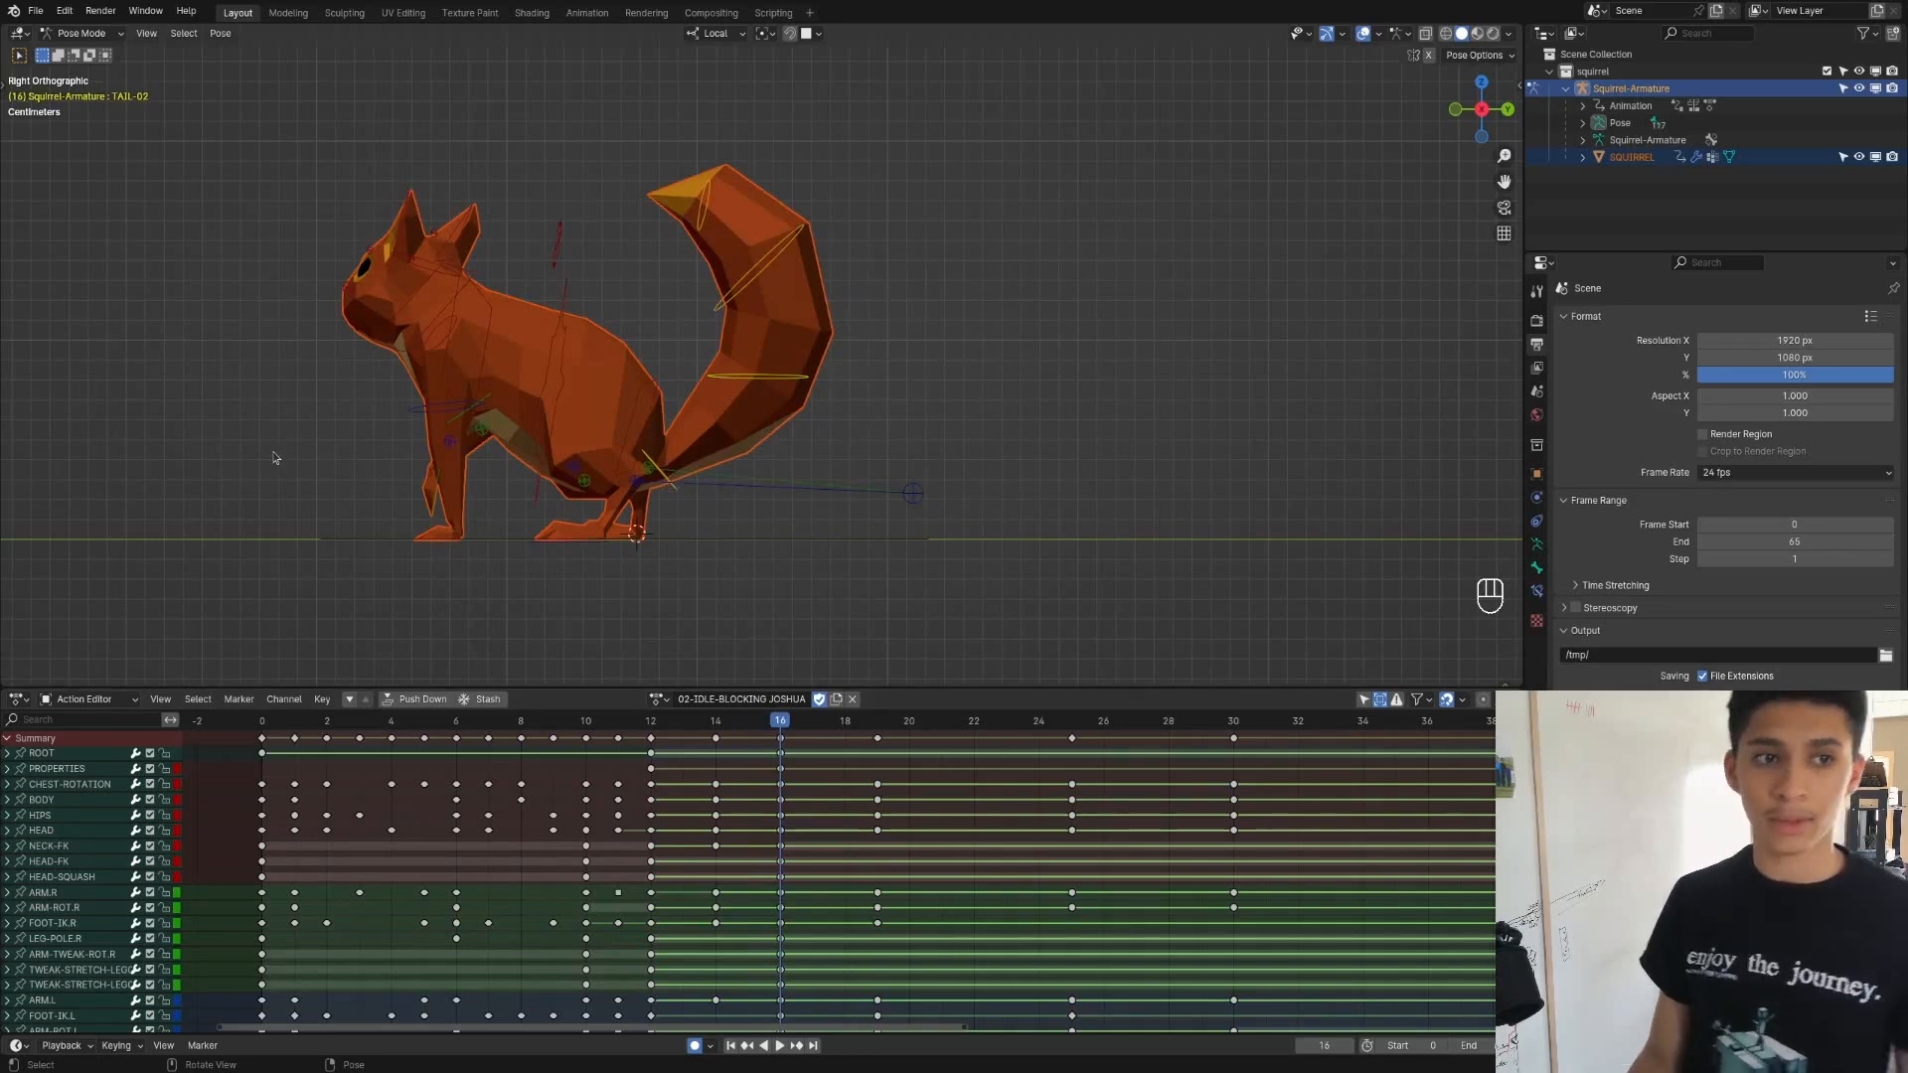
{"action": "scroll", "coordinate": [449, 381], "scroll_direction": "up", "scroll_amount": 3}
{"action": "key", "text": "r"}
{"action": "left_click", "coordinate": [1024, 452]}
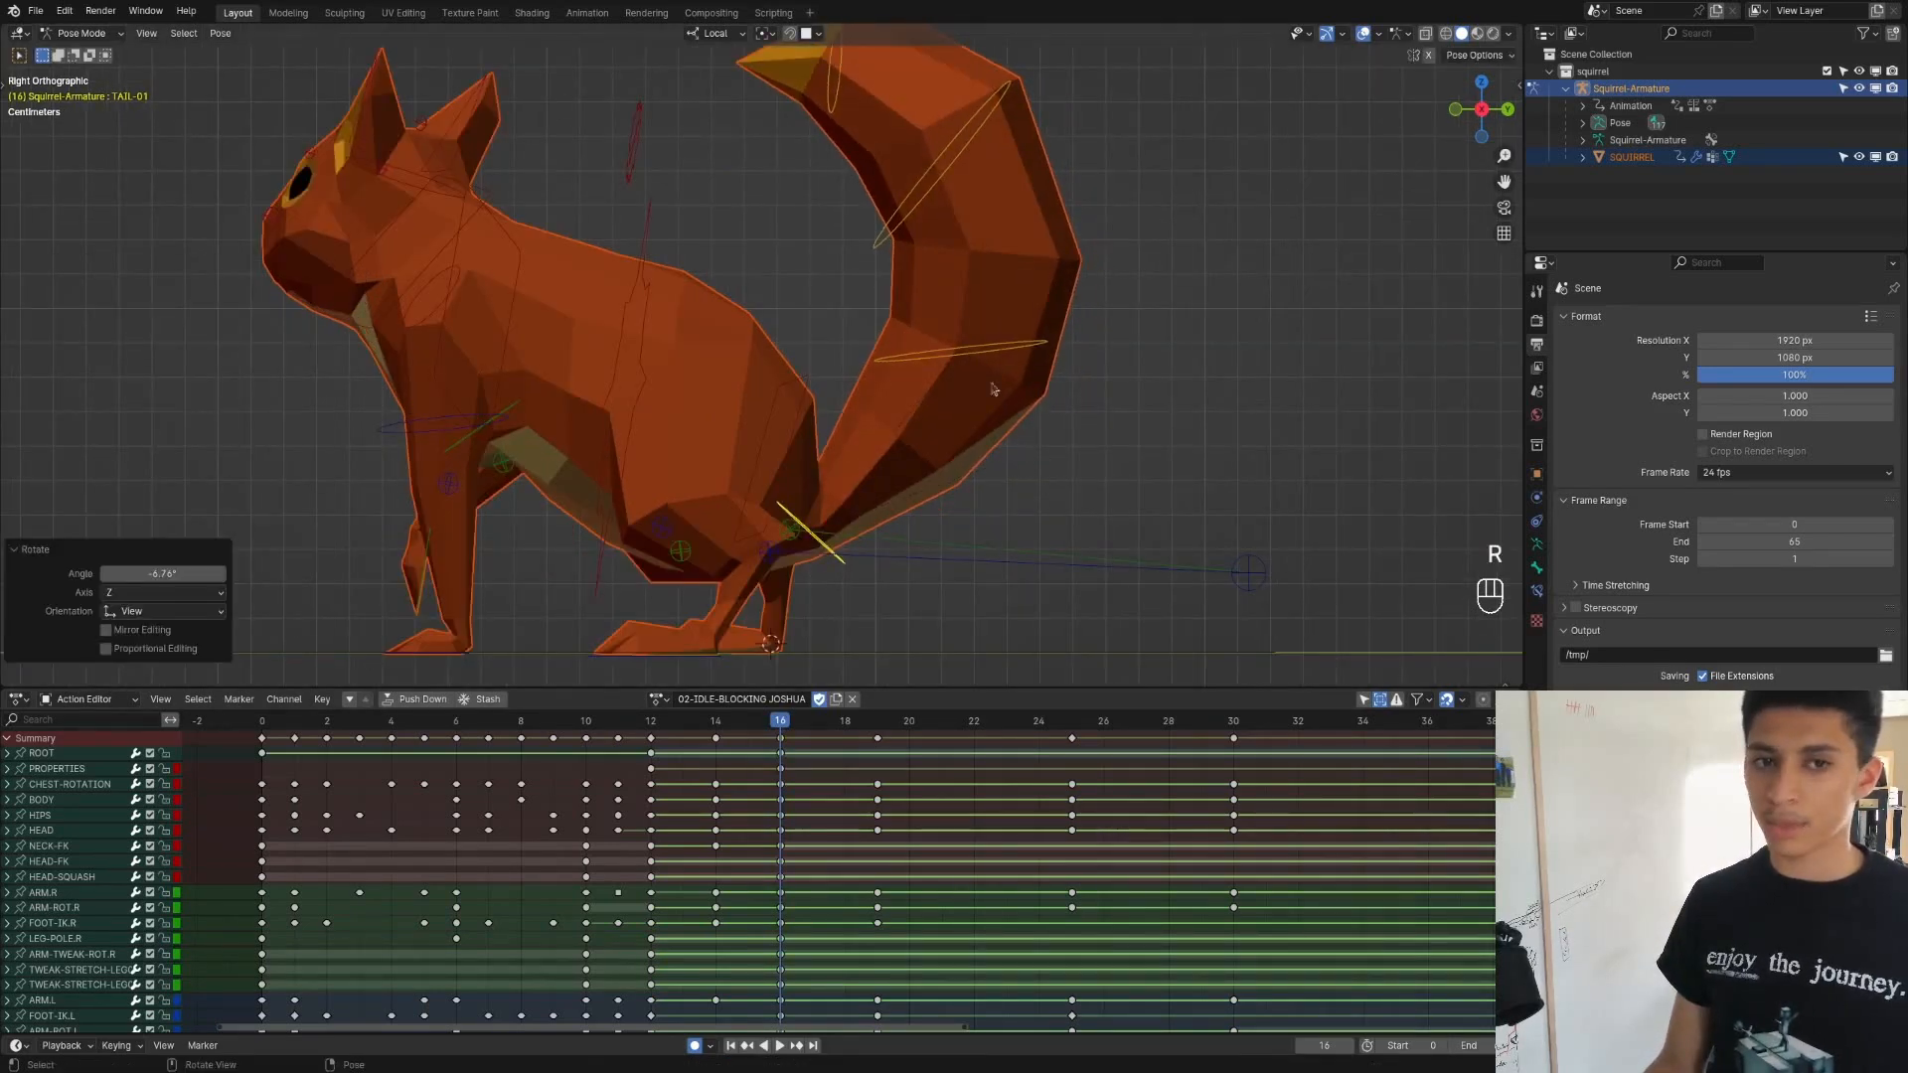
{"action": "left_click", "coordinate": [975, 357]}
{"action": "key", "text": "r"}
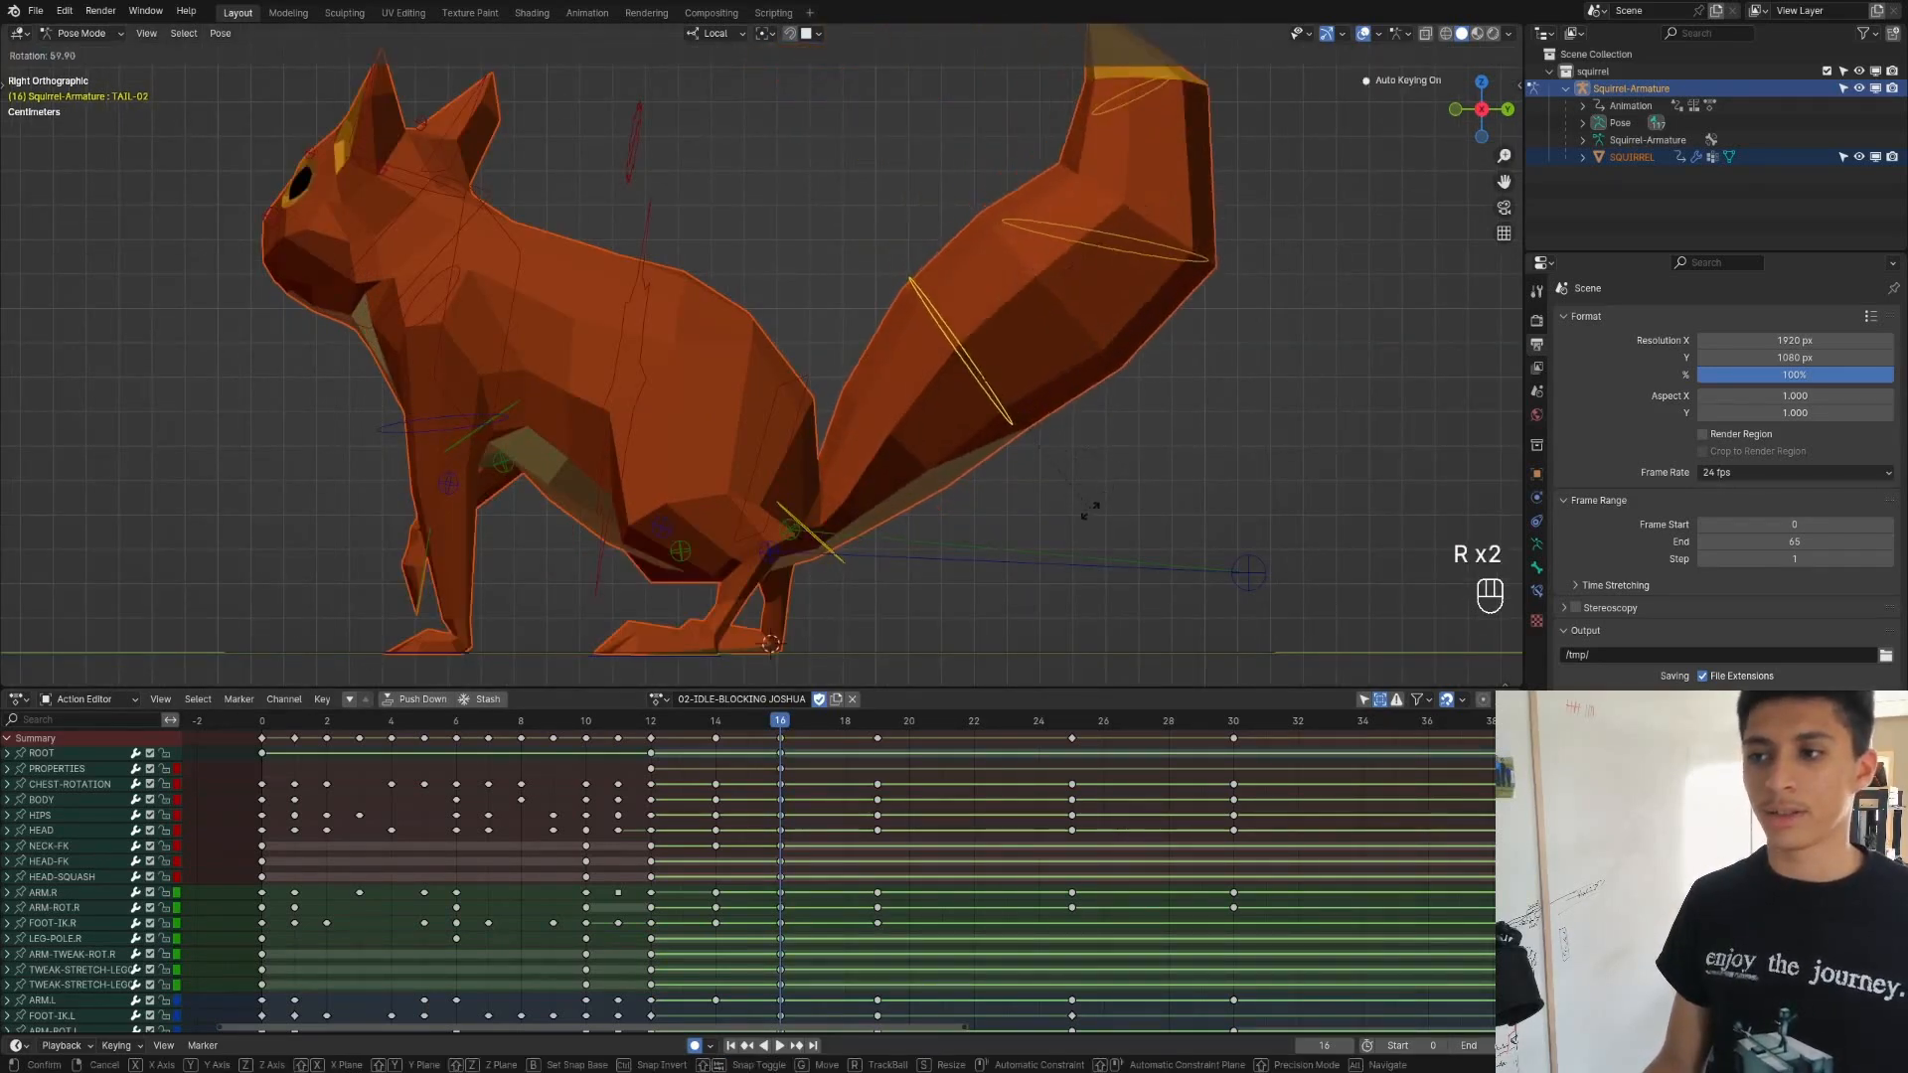
{"action": "left_click", "coordinate": [1109, 371]}
Rotate the third tail bone by about 75.1° and the tip bone TAIL-04 by about 23.6° to curl the tail end downward
{"action": "left_click", "coordinate": [1123, 271]}
{"action": "middle_click_drag", "start_coordinate": [1124, 271], "coordinate": [885, 271], "text": "shift"}
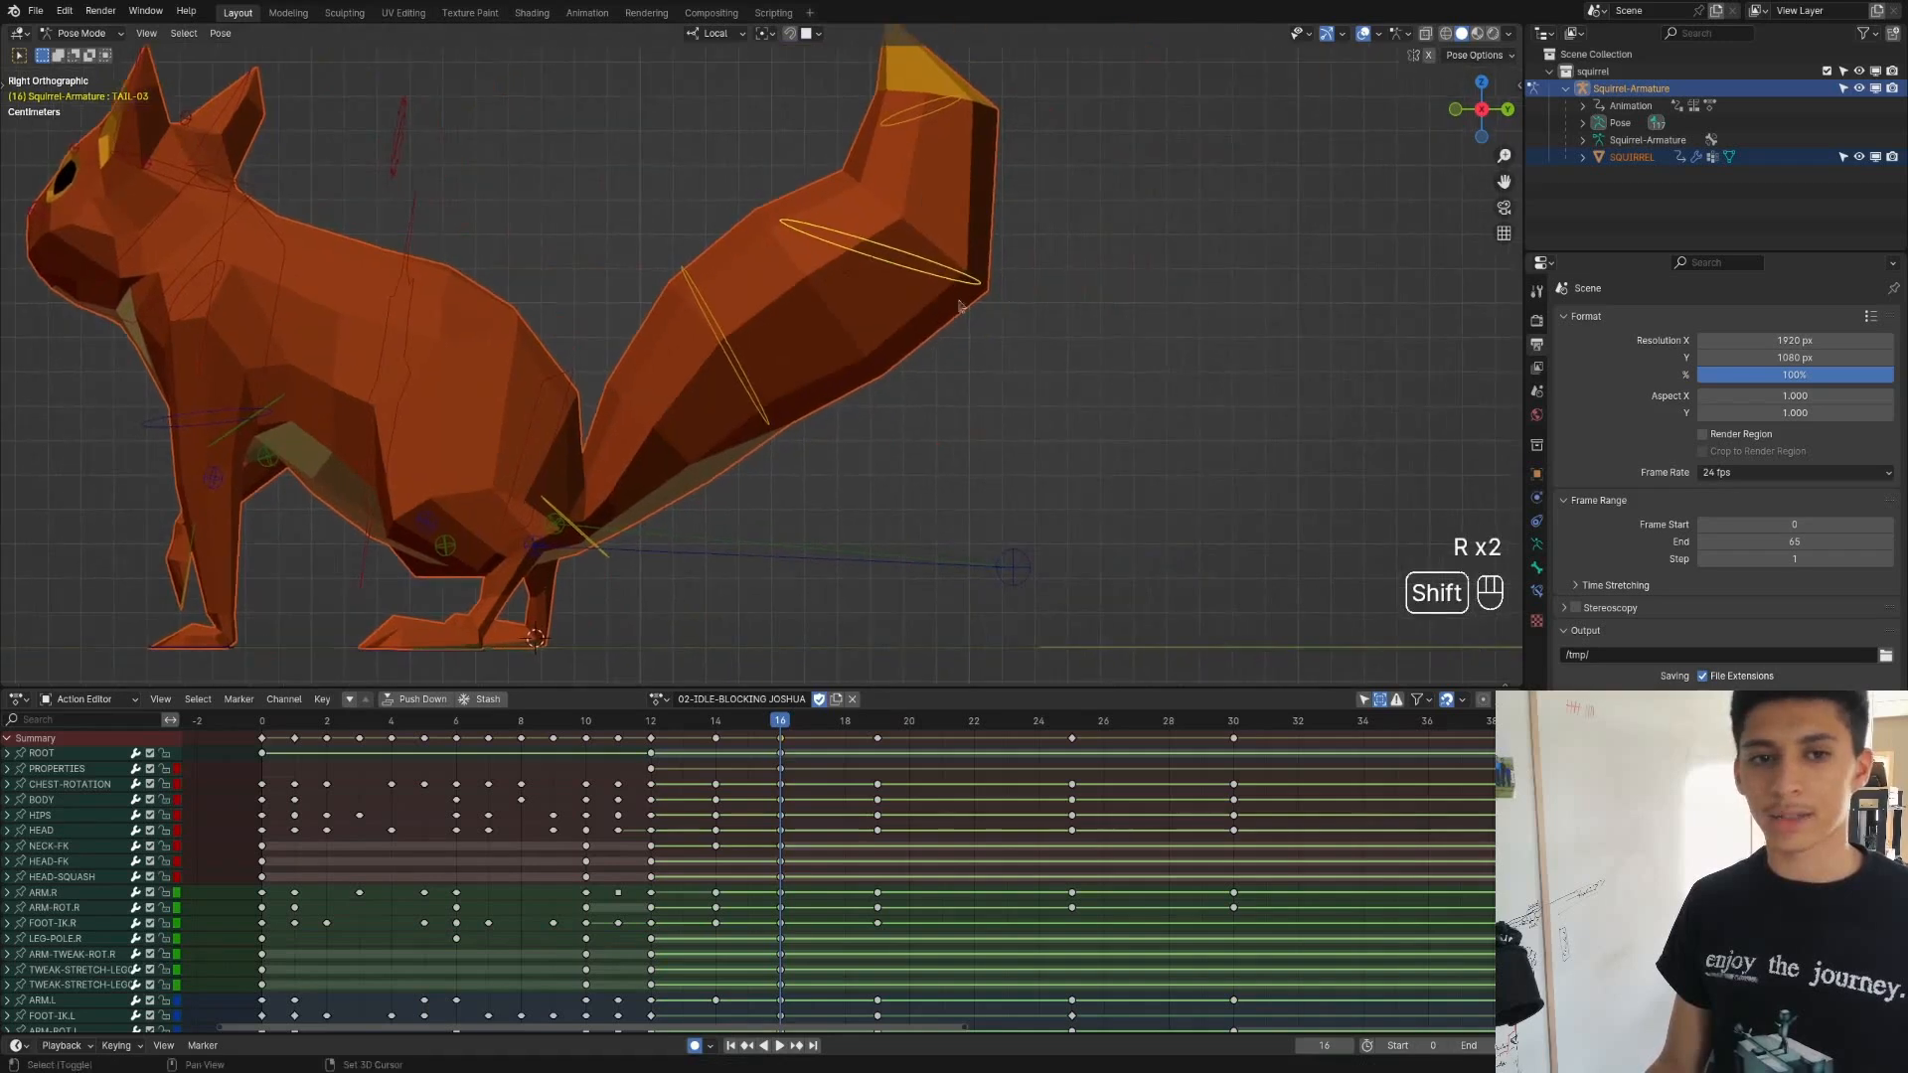
{"action": "key", "text": "r"}
{"action": "left_click", "coordinate": [887, 464]}
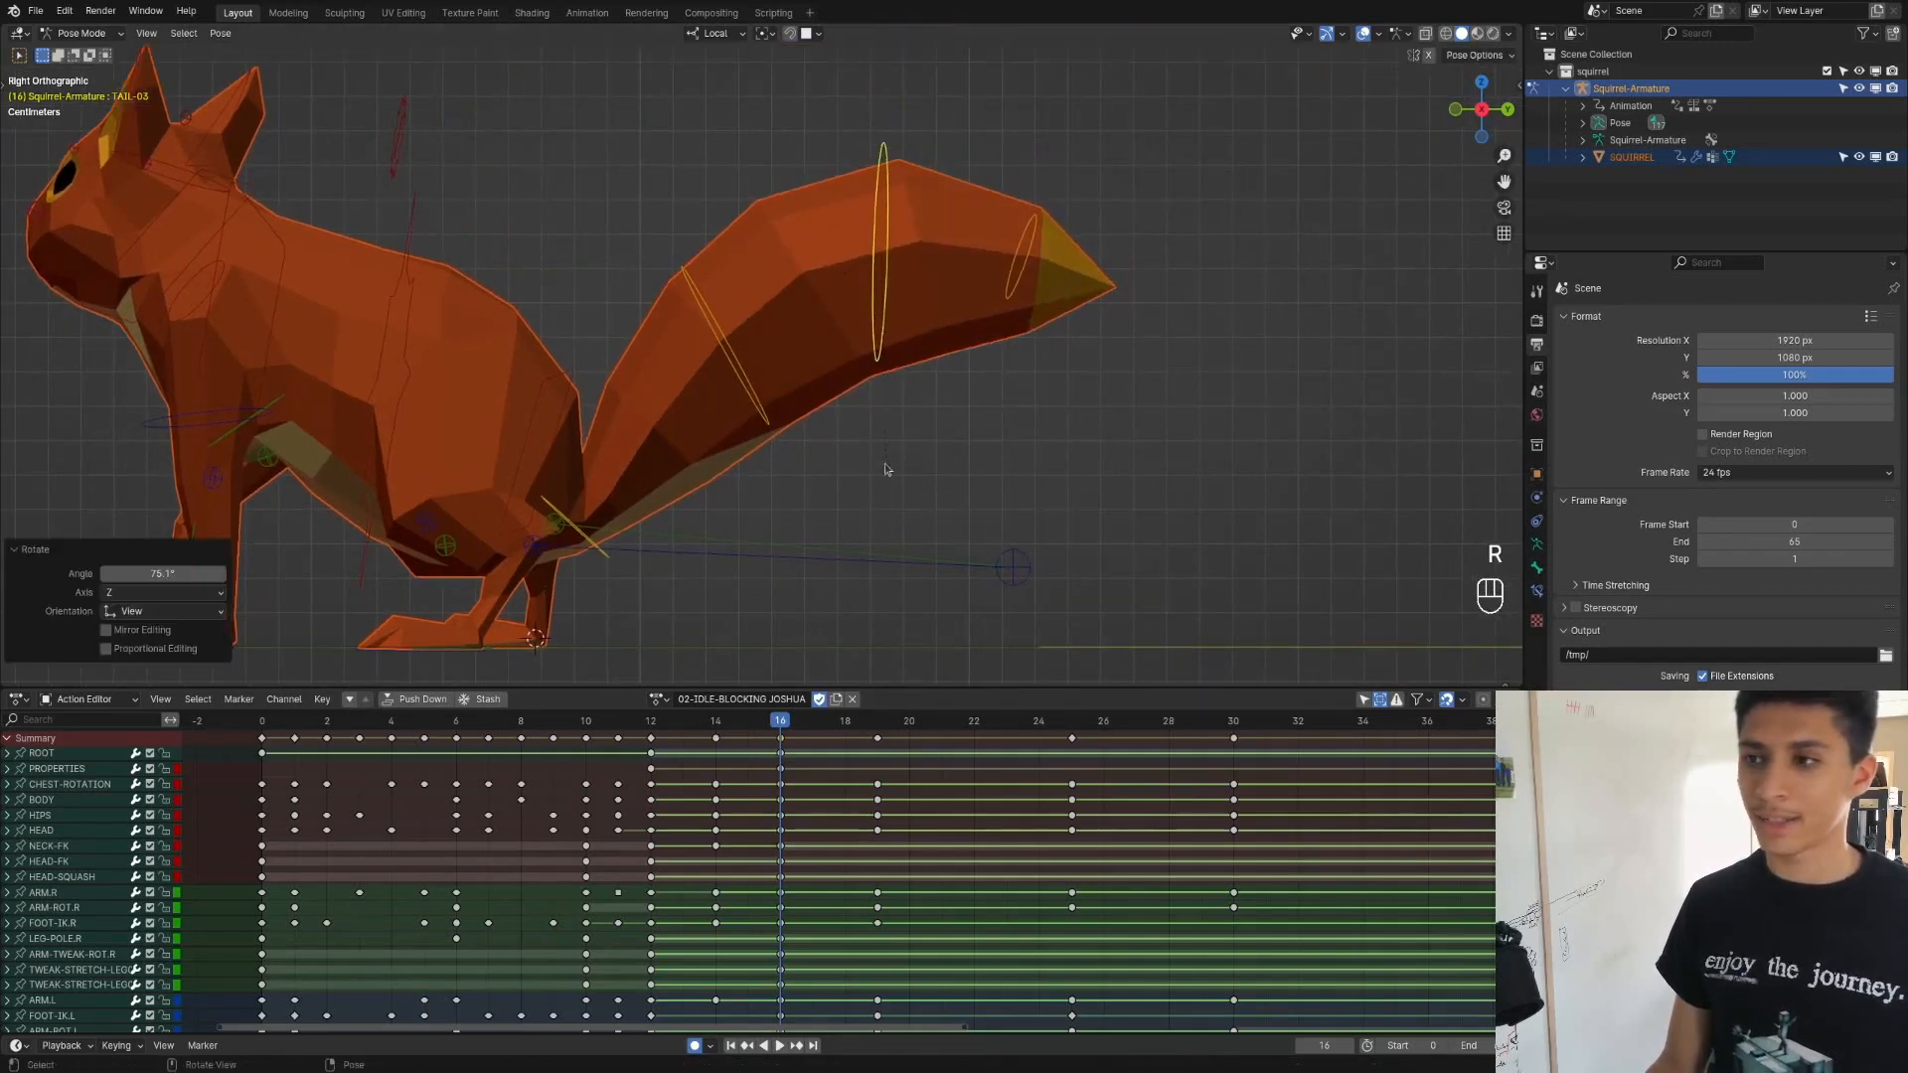
{"action": "left_click", "coordinate": [1026, 259]}
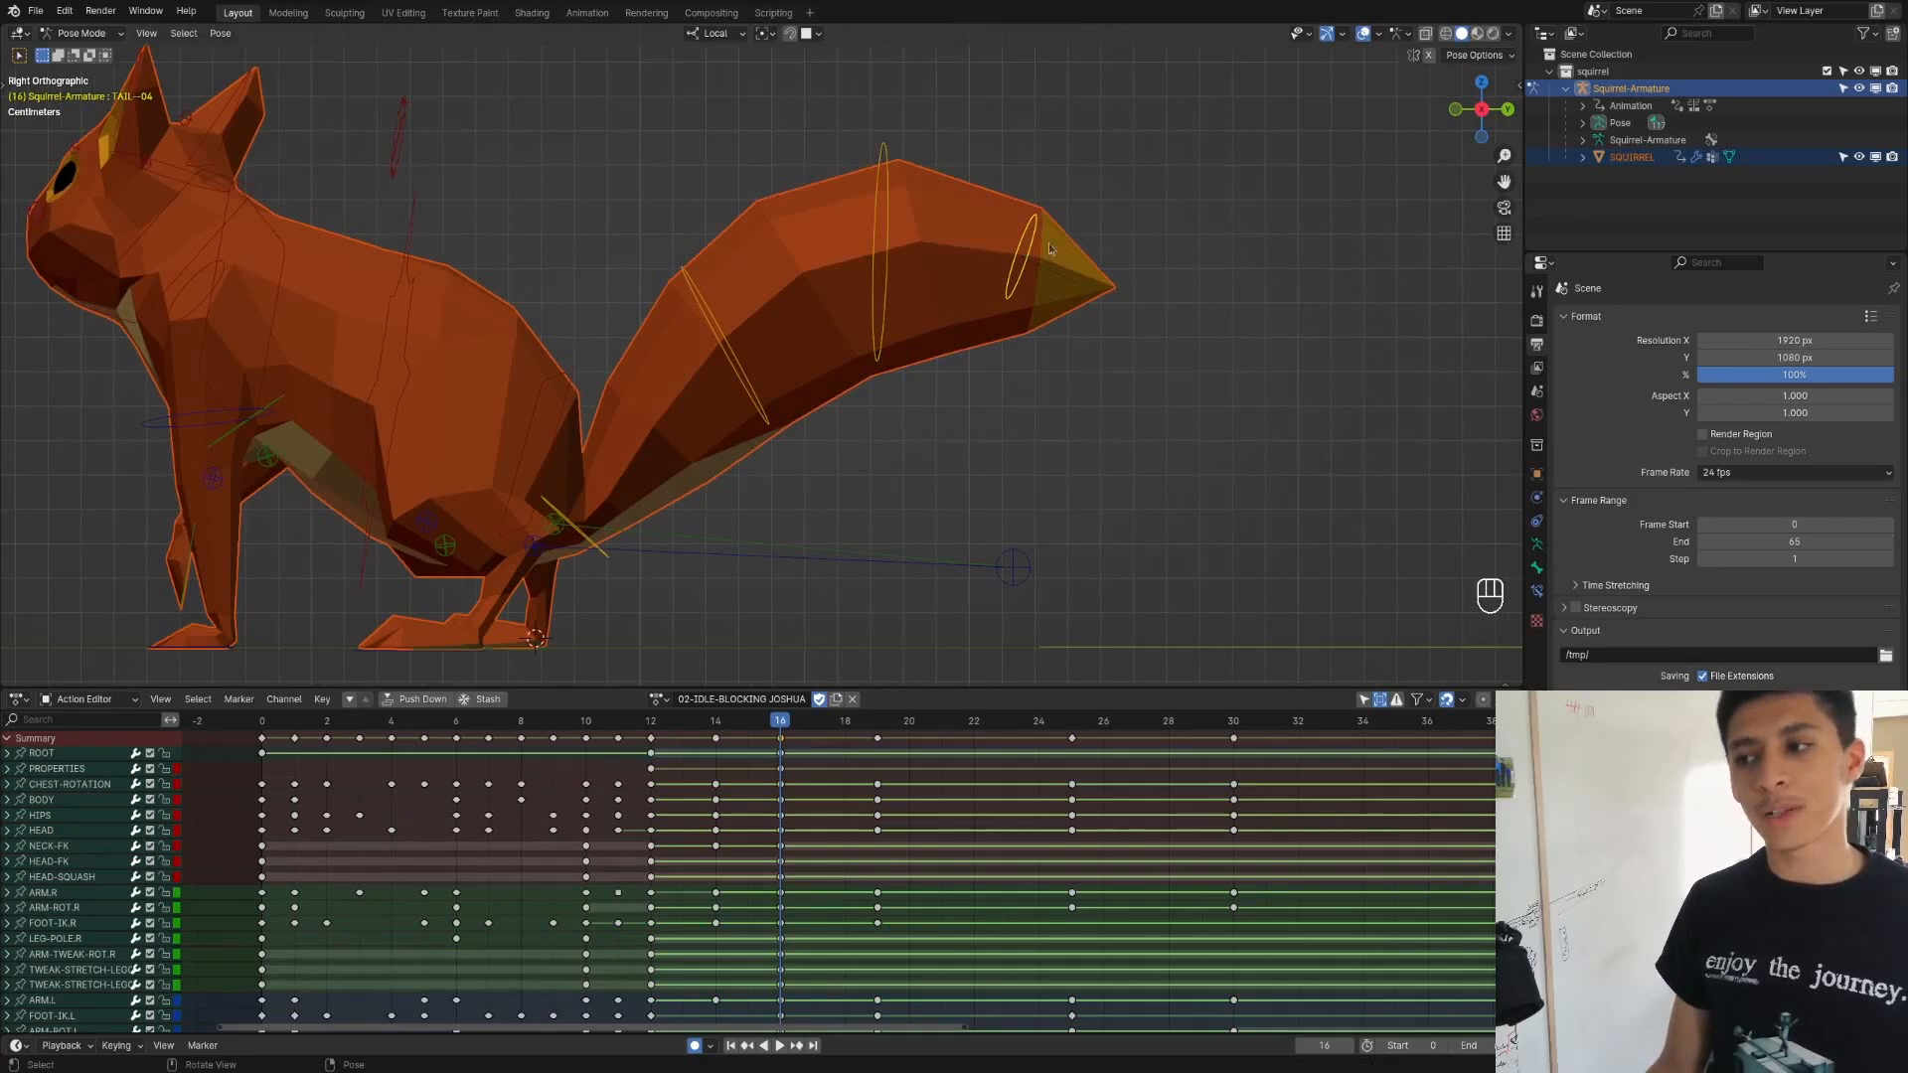
{"action": "key", "text": "r"}
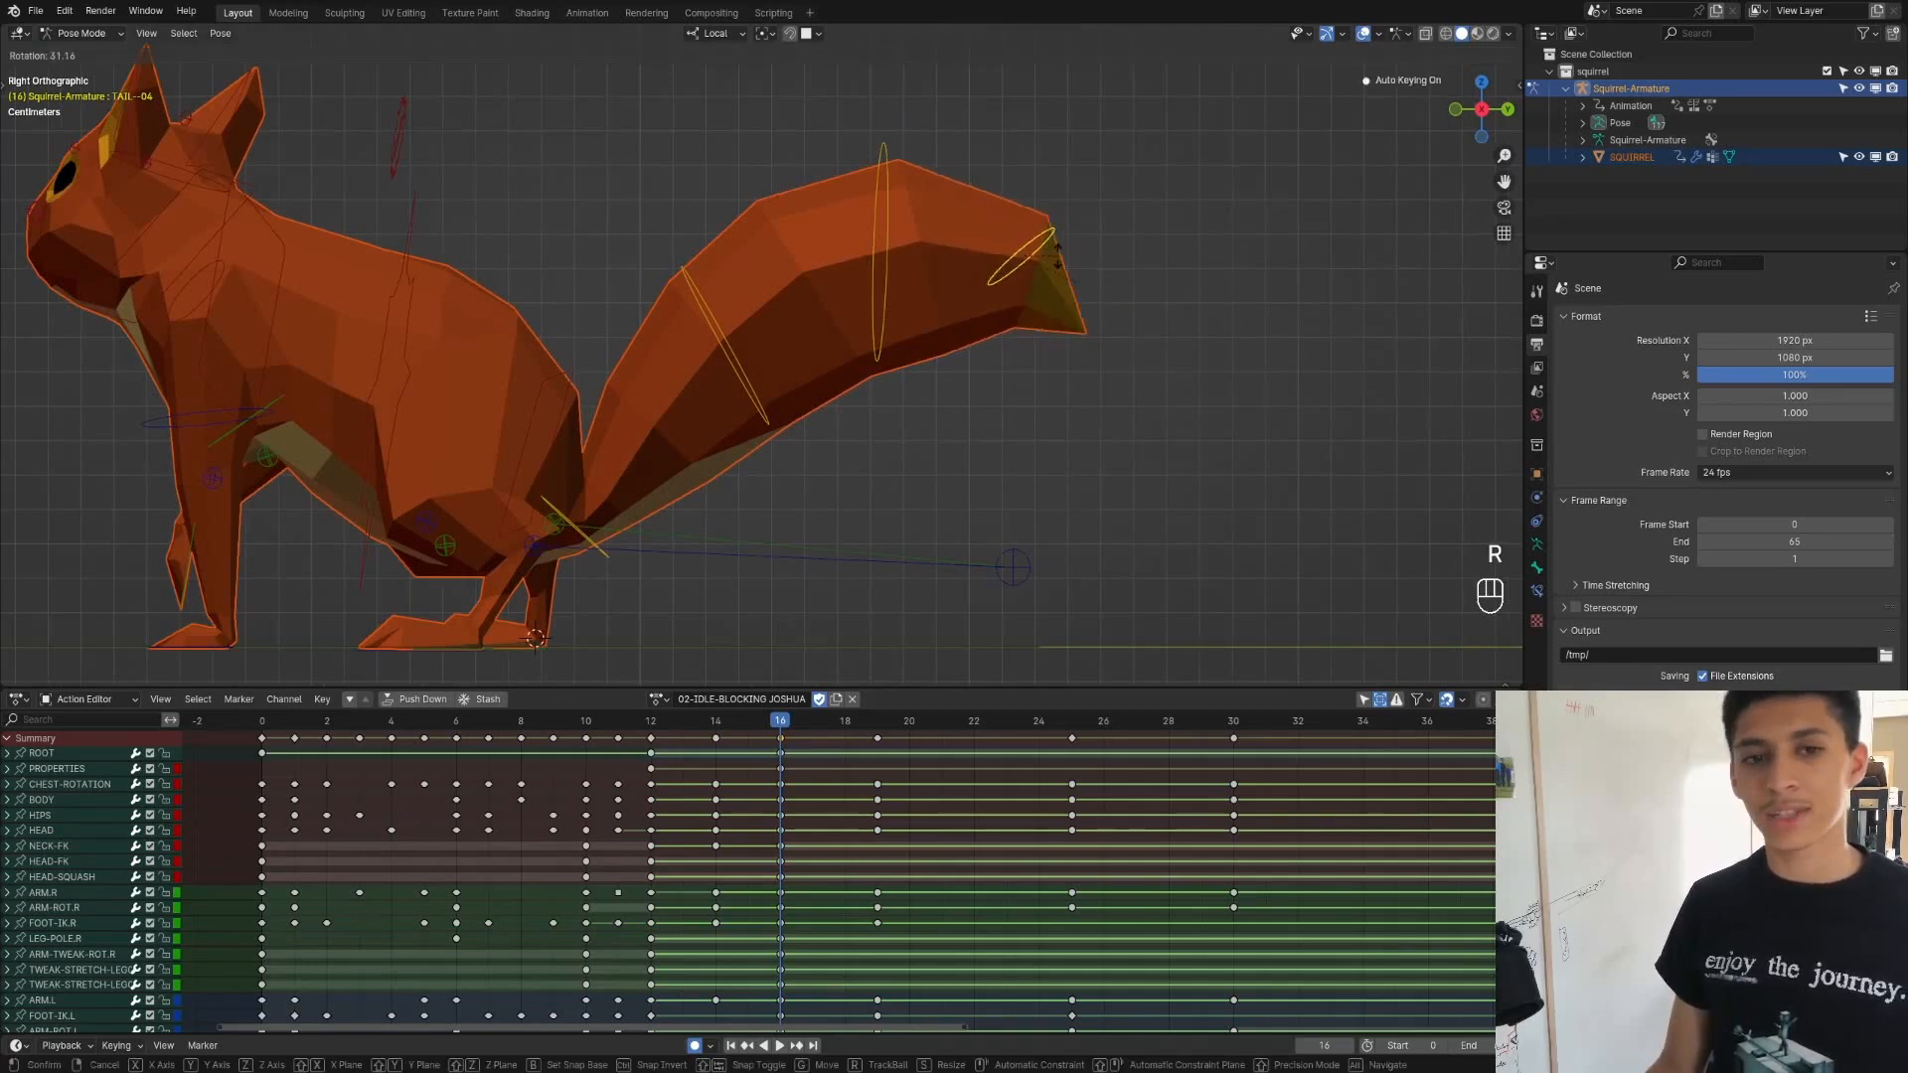
{"action": "left_click", "coordinate": [1061, 256]}
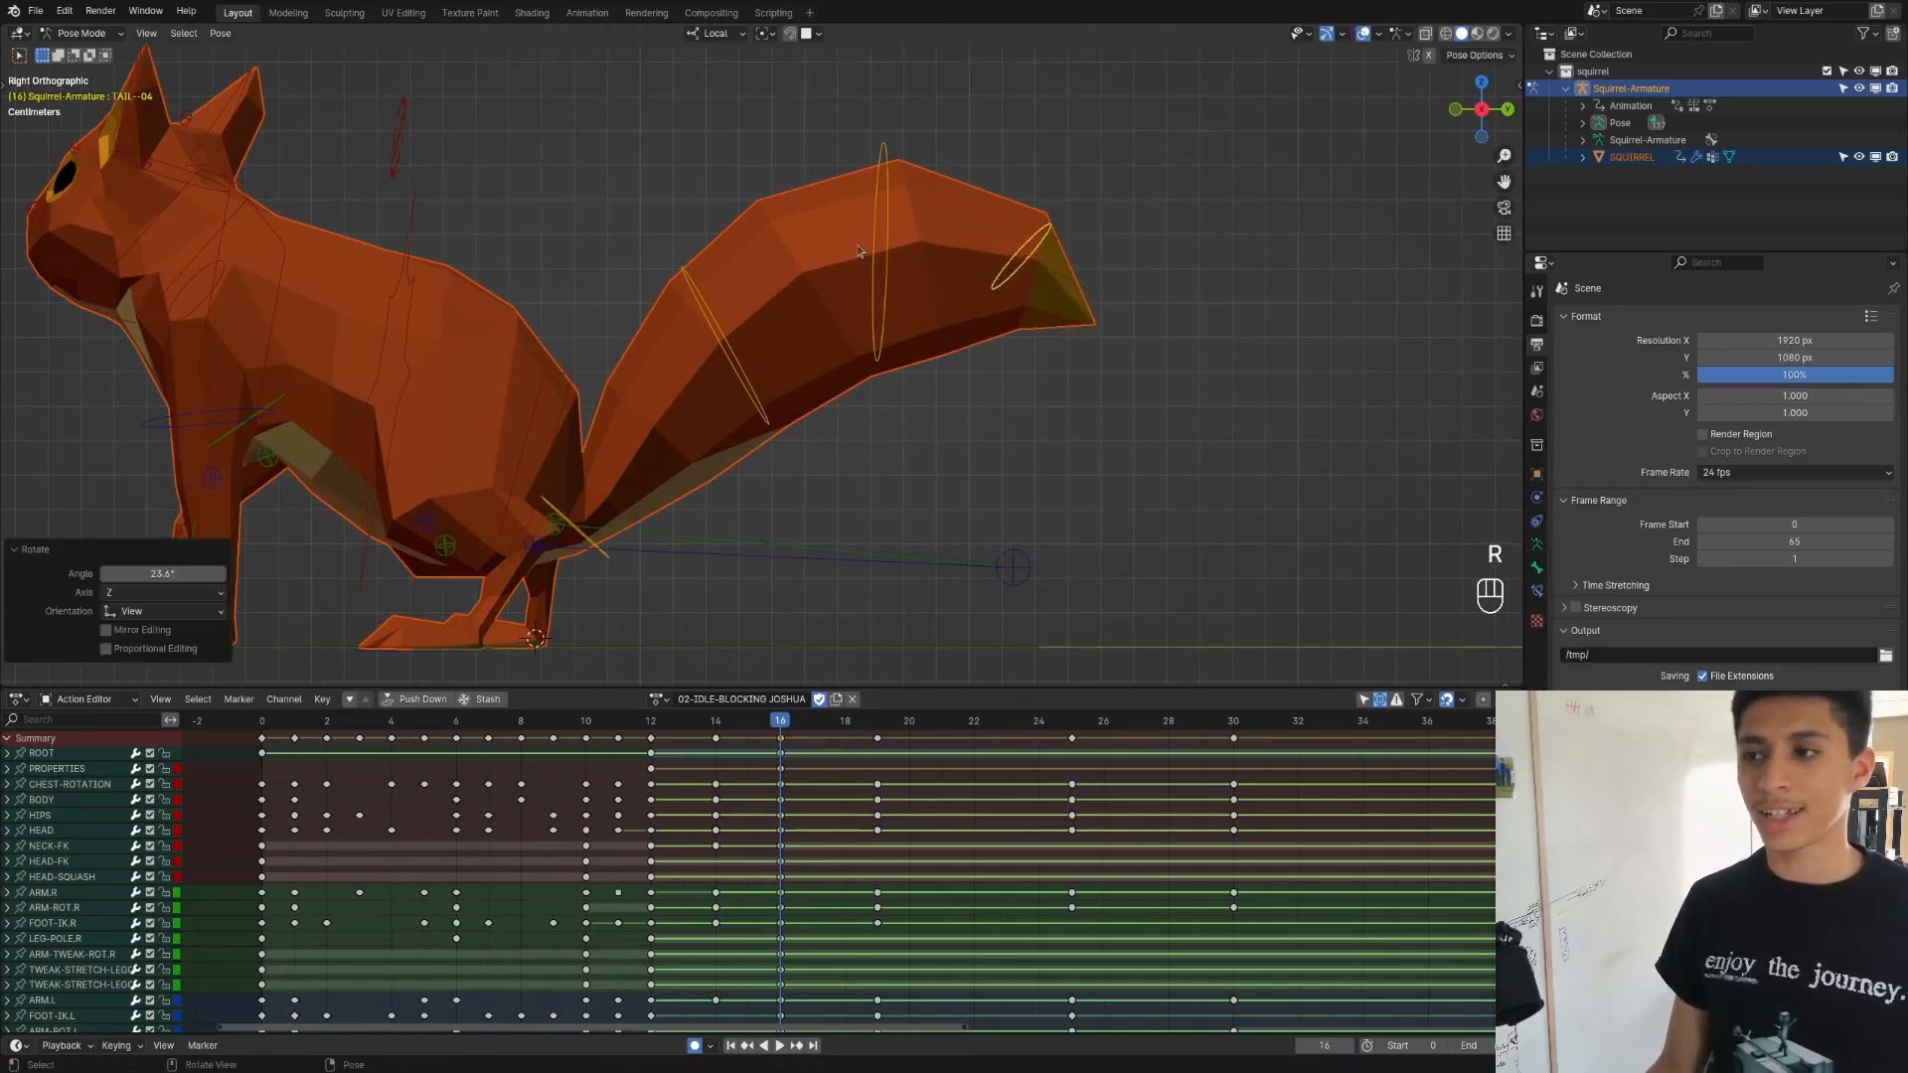
Rotate the third tail bone a further 20.1° and raise the whole tail by turning the base bone slightly upward
{"action": "left_click", "coordinate": [859, 251]}
{"action": "key", "text": "r"}
{"action": "left_click", "coordinate": [901, 260]}
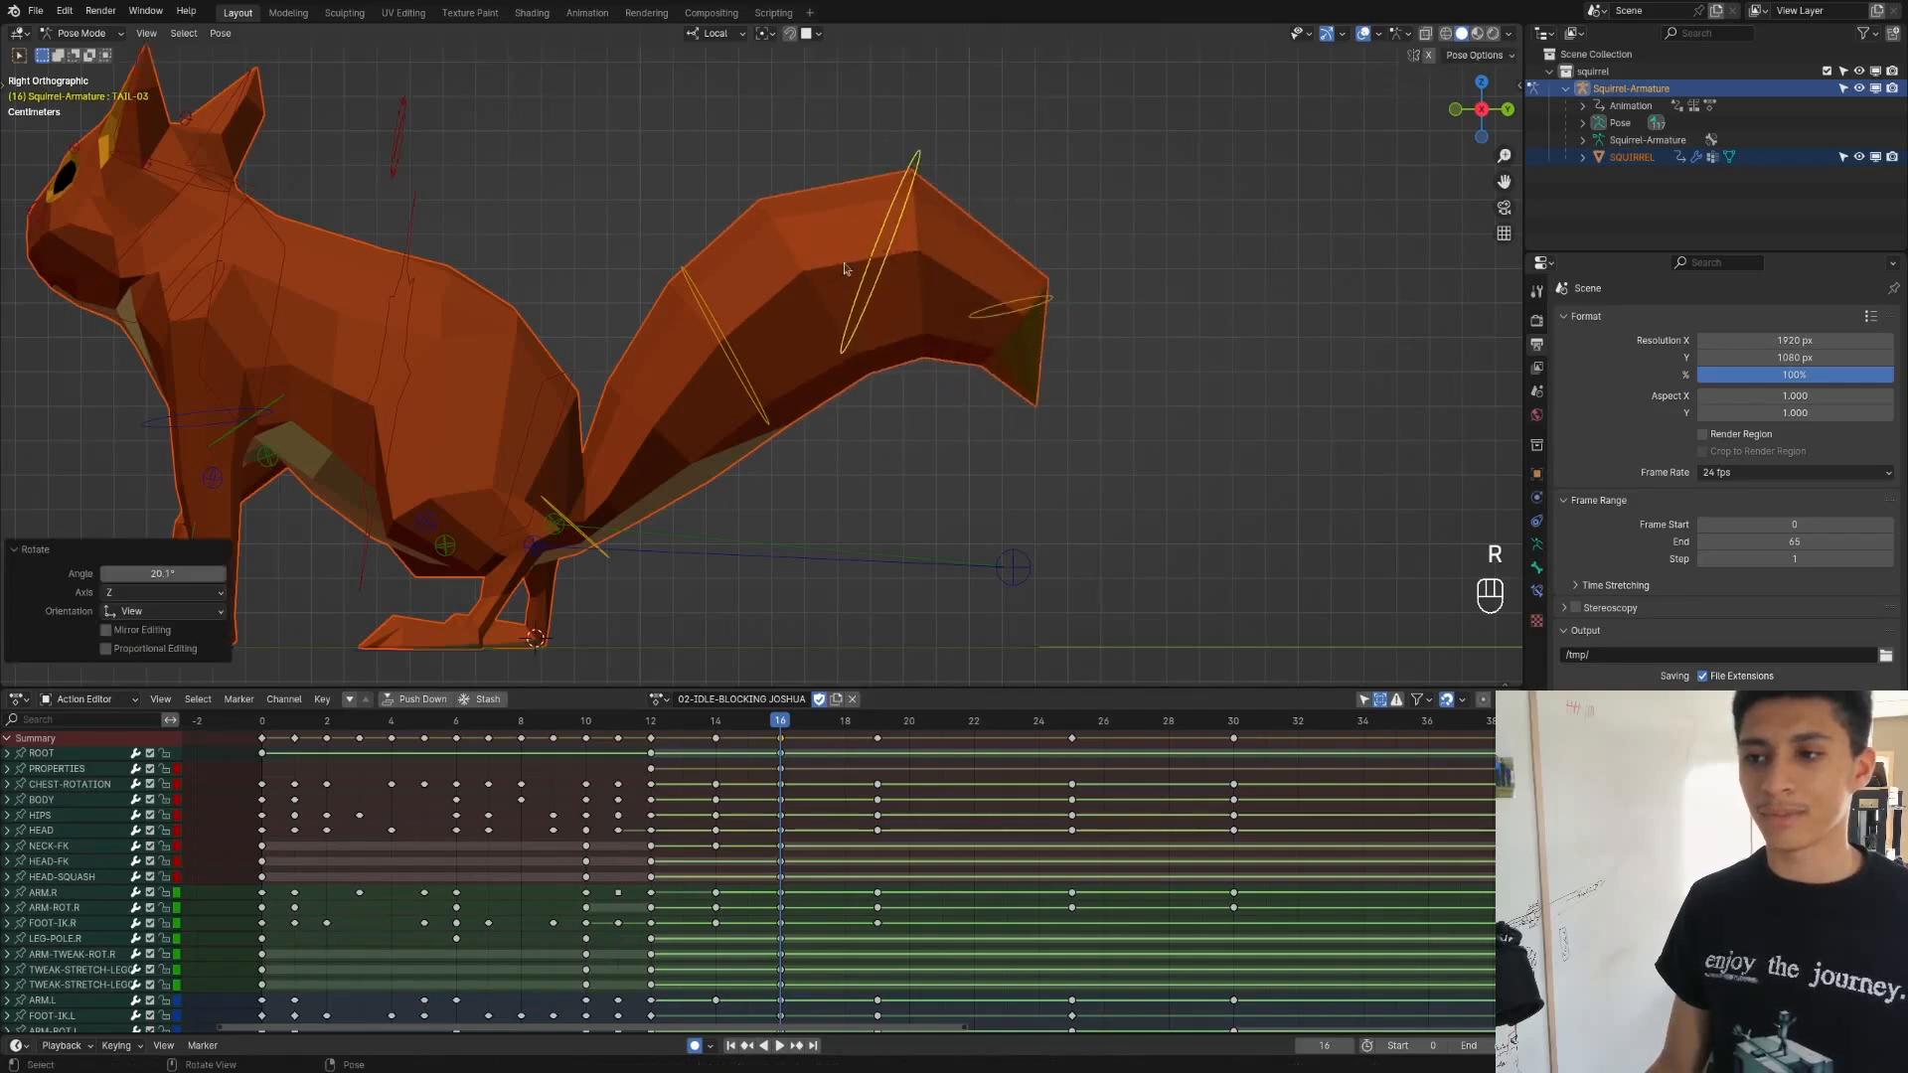
{"action": "left_click", "coordinate": [710, 325]}
{"action": "left_click", "coordinate": [595, 536]}
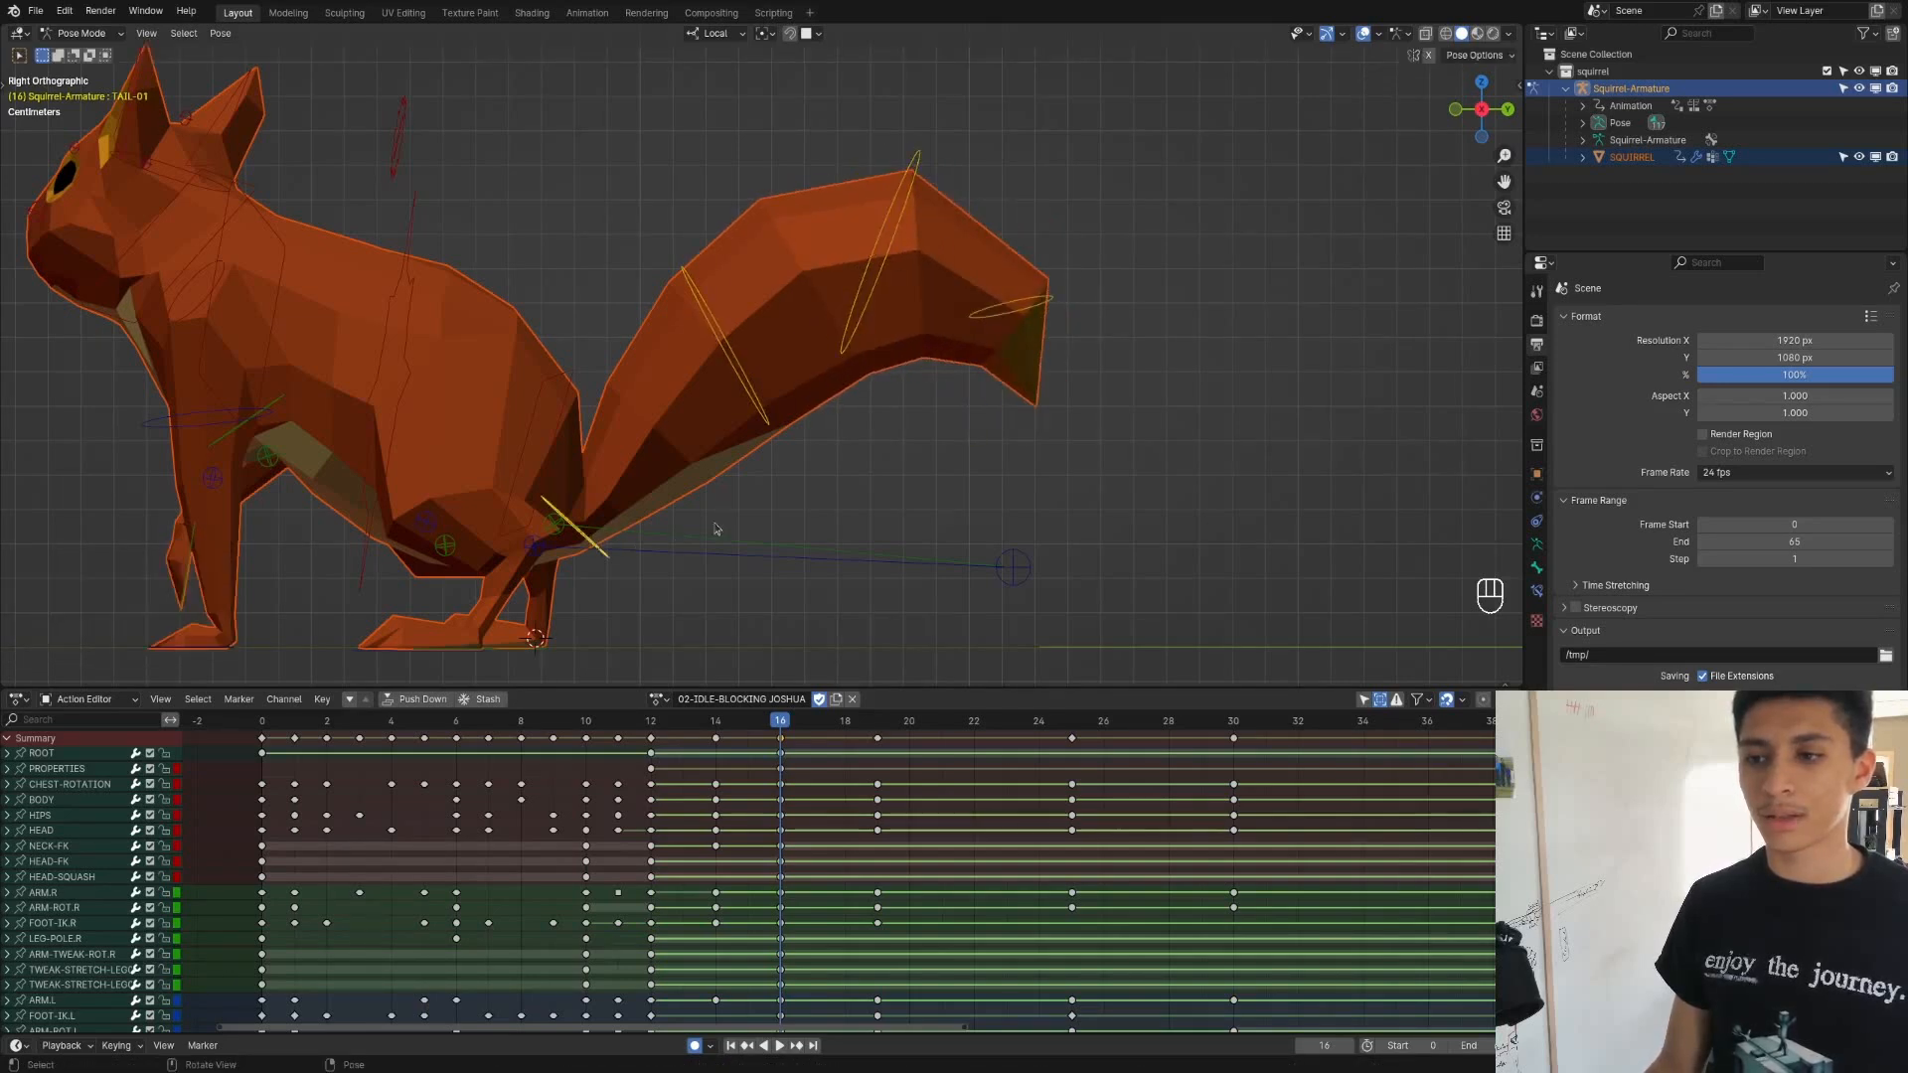
{"action": "key", "text": "r"}
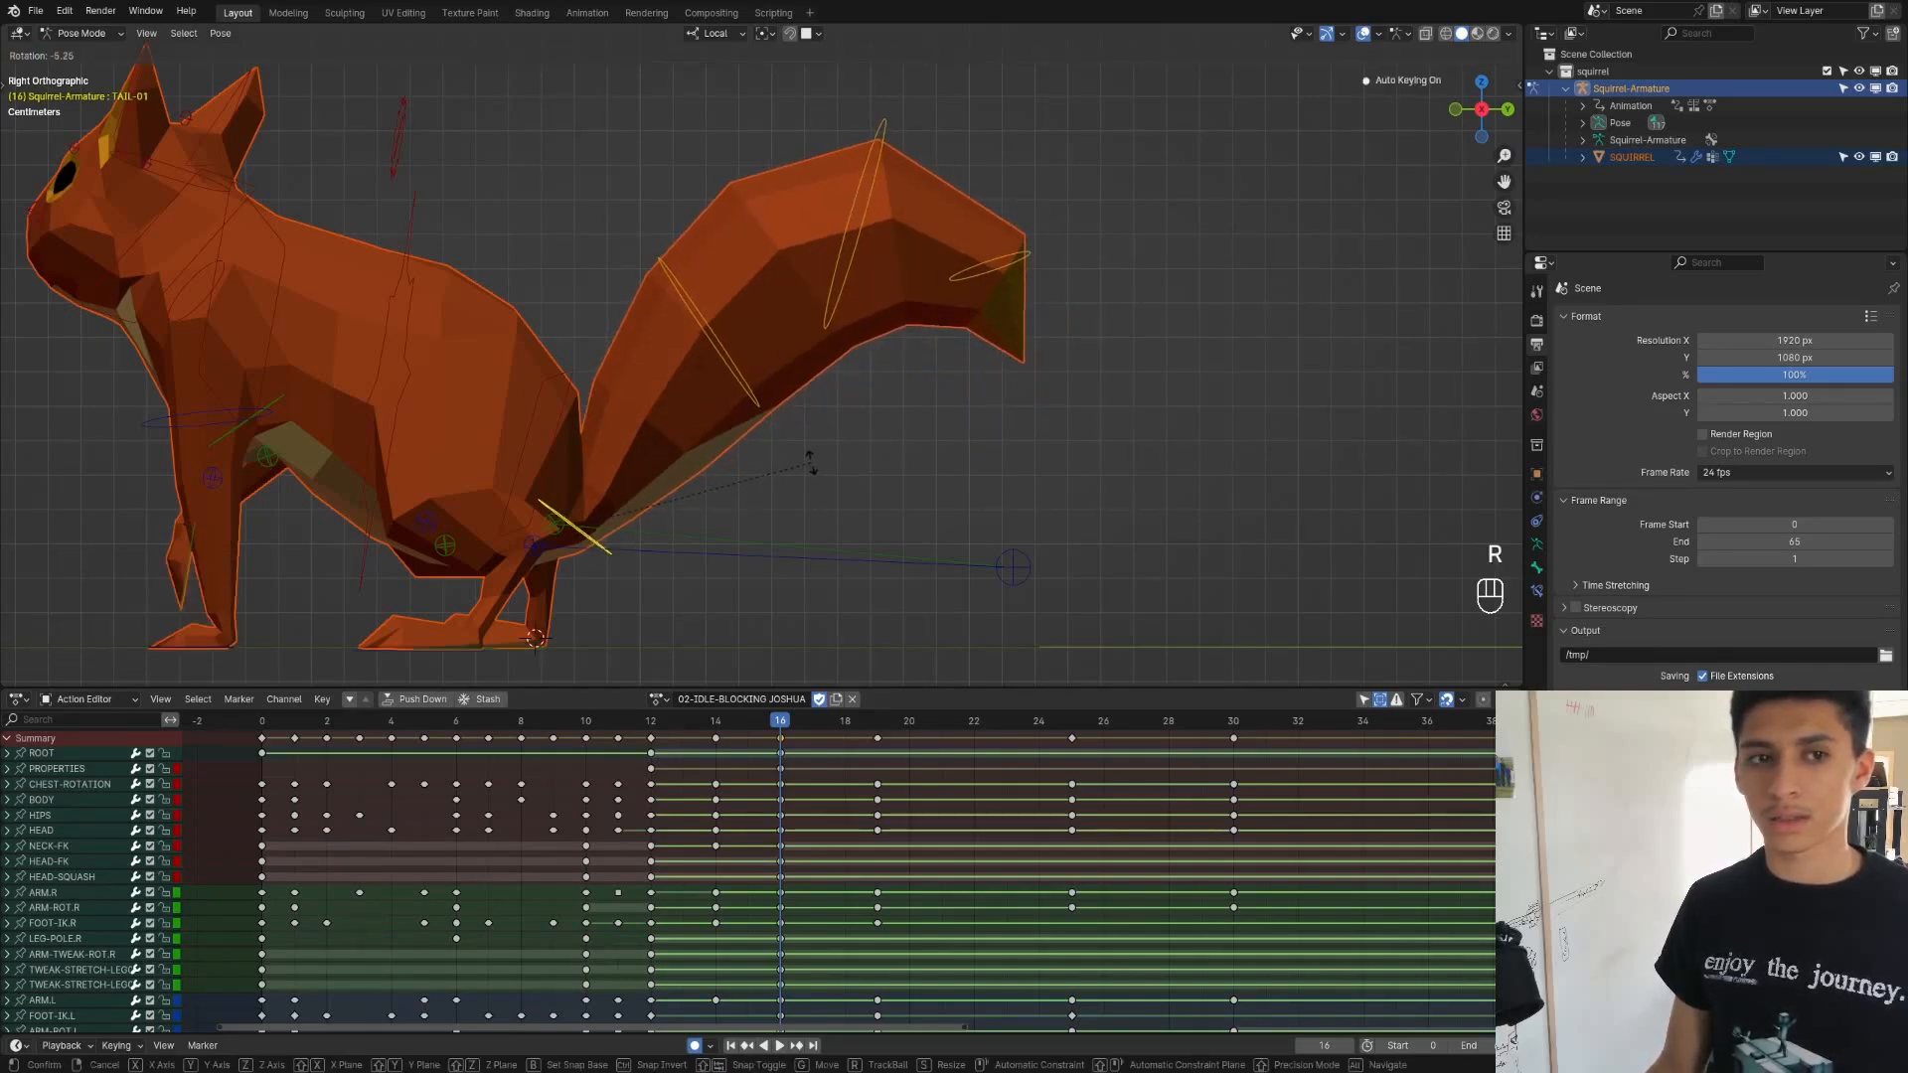
{"action": "left_click", "coordinate": [810, 462]}
Slightly adjust the second tail bone's rotation and rotate the third tail bone by about -5.2° to smooth the curve
{"action": "left_click", "coordinate": [744, 367]}
{"action": "key", "text": "r"}
{"action": "left_click", "coordinate": [860, 374]}
{"action": "left_click", "coordinate": [843, 290]}
{"action": "key", "text": "r"}
{"action": "left_click", "coordinate": [940, 288]}
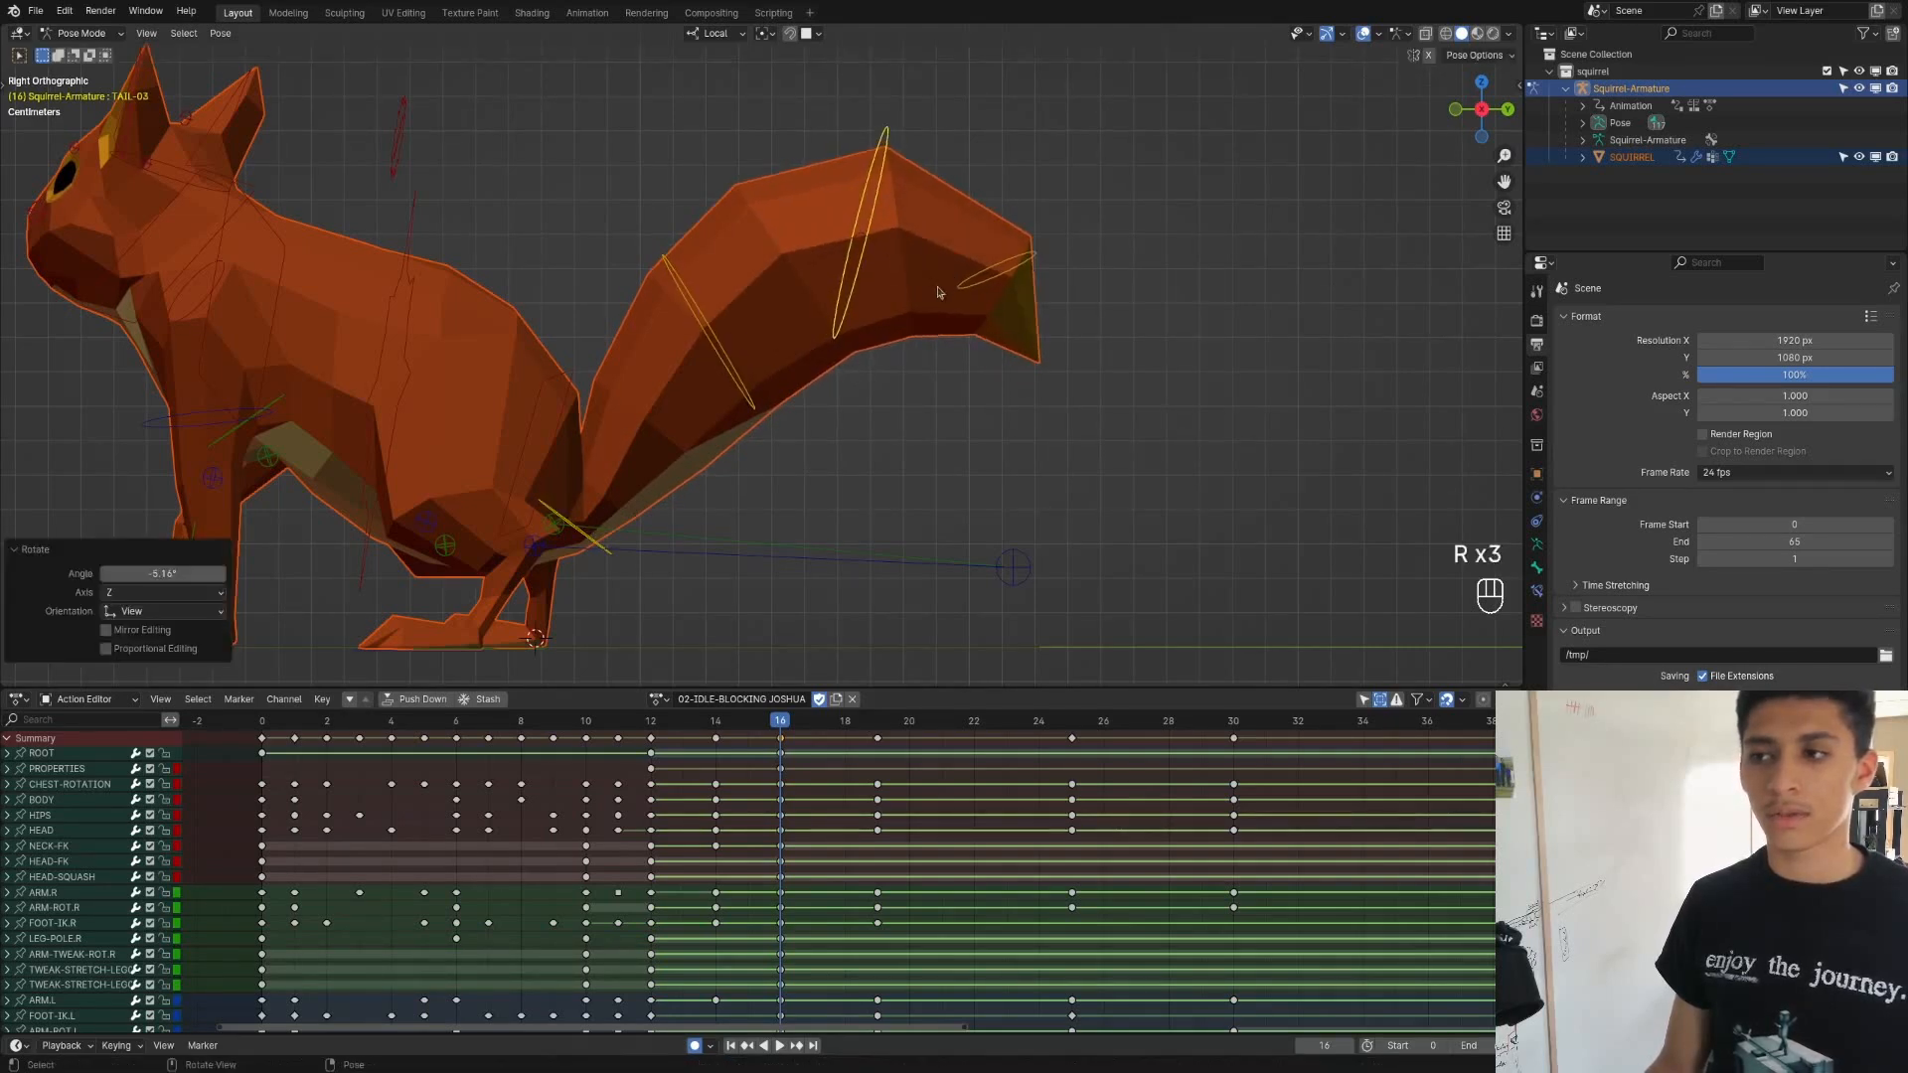
Rotate the tail's tip bone TAIL-04 by about -4.1° to refine the end of the curl at frame 16
{"action": "scroll", "coordinate": [940, 288], "scroll_direction": "down", "scroll_amount": 3}
{"action": "middle_click_drag", "start_coordinate": [940, 288], "coordinate": [1073, 290], "text": "shift"}
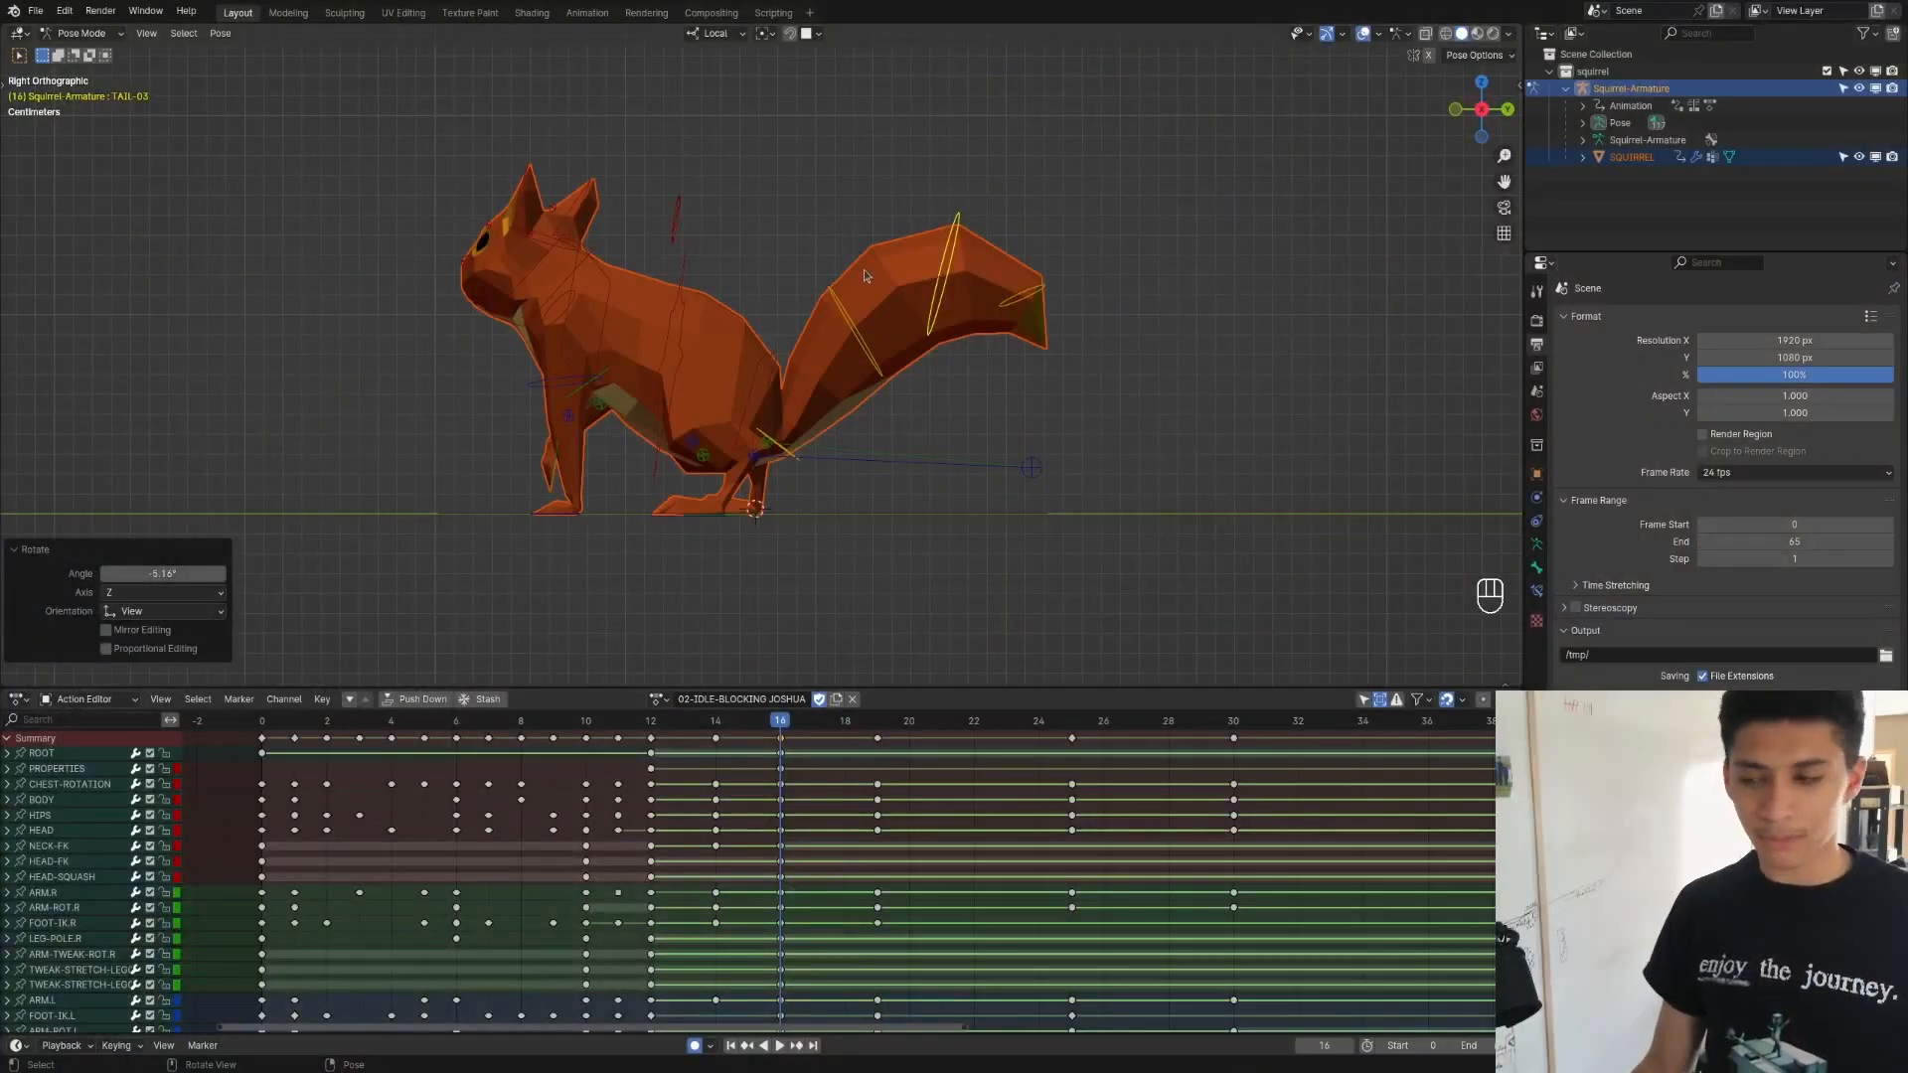
{"action": "scroll", "coordinate": [863, 271], "scroll_direction": "up", "scroll_amount": 2}
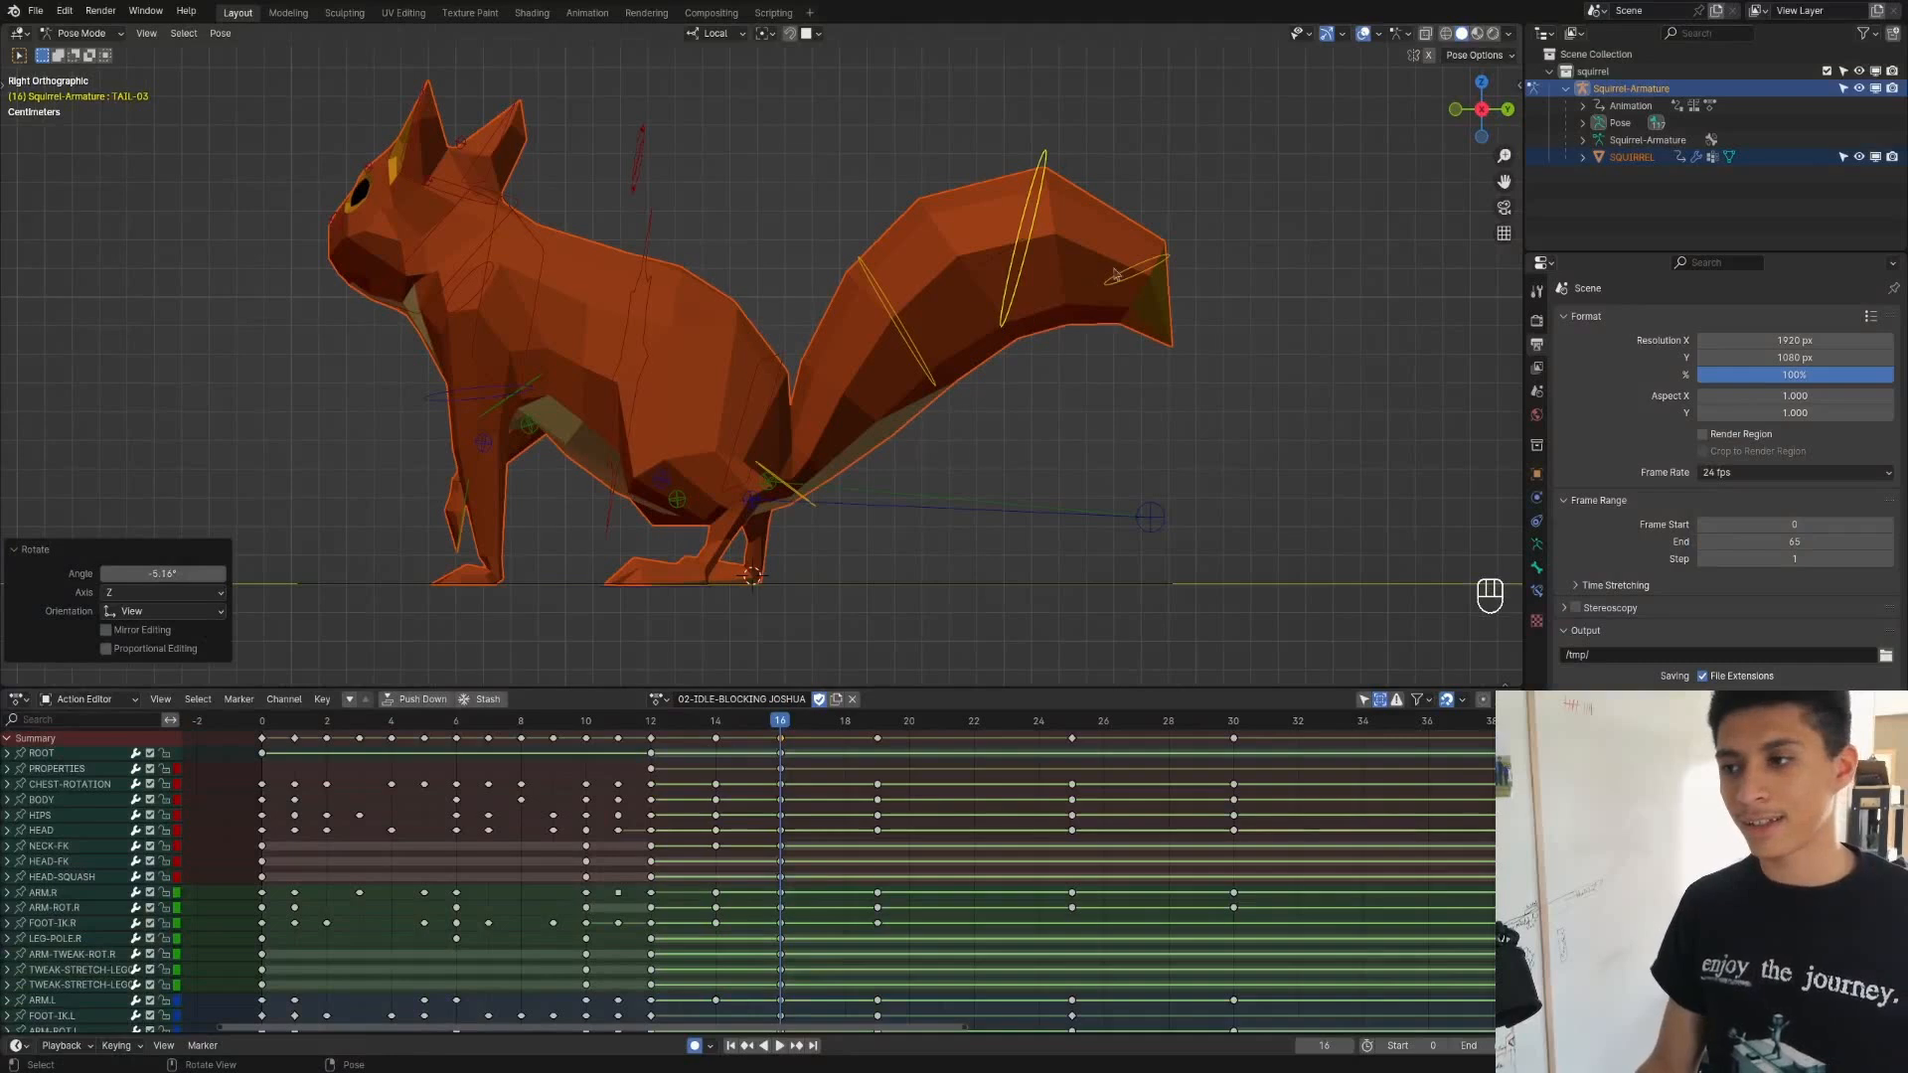
{"action": "left_click", "coordinate": [1165, 277]}
{"action": "key", "text": "r"}
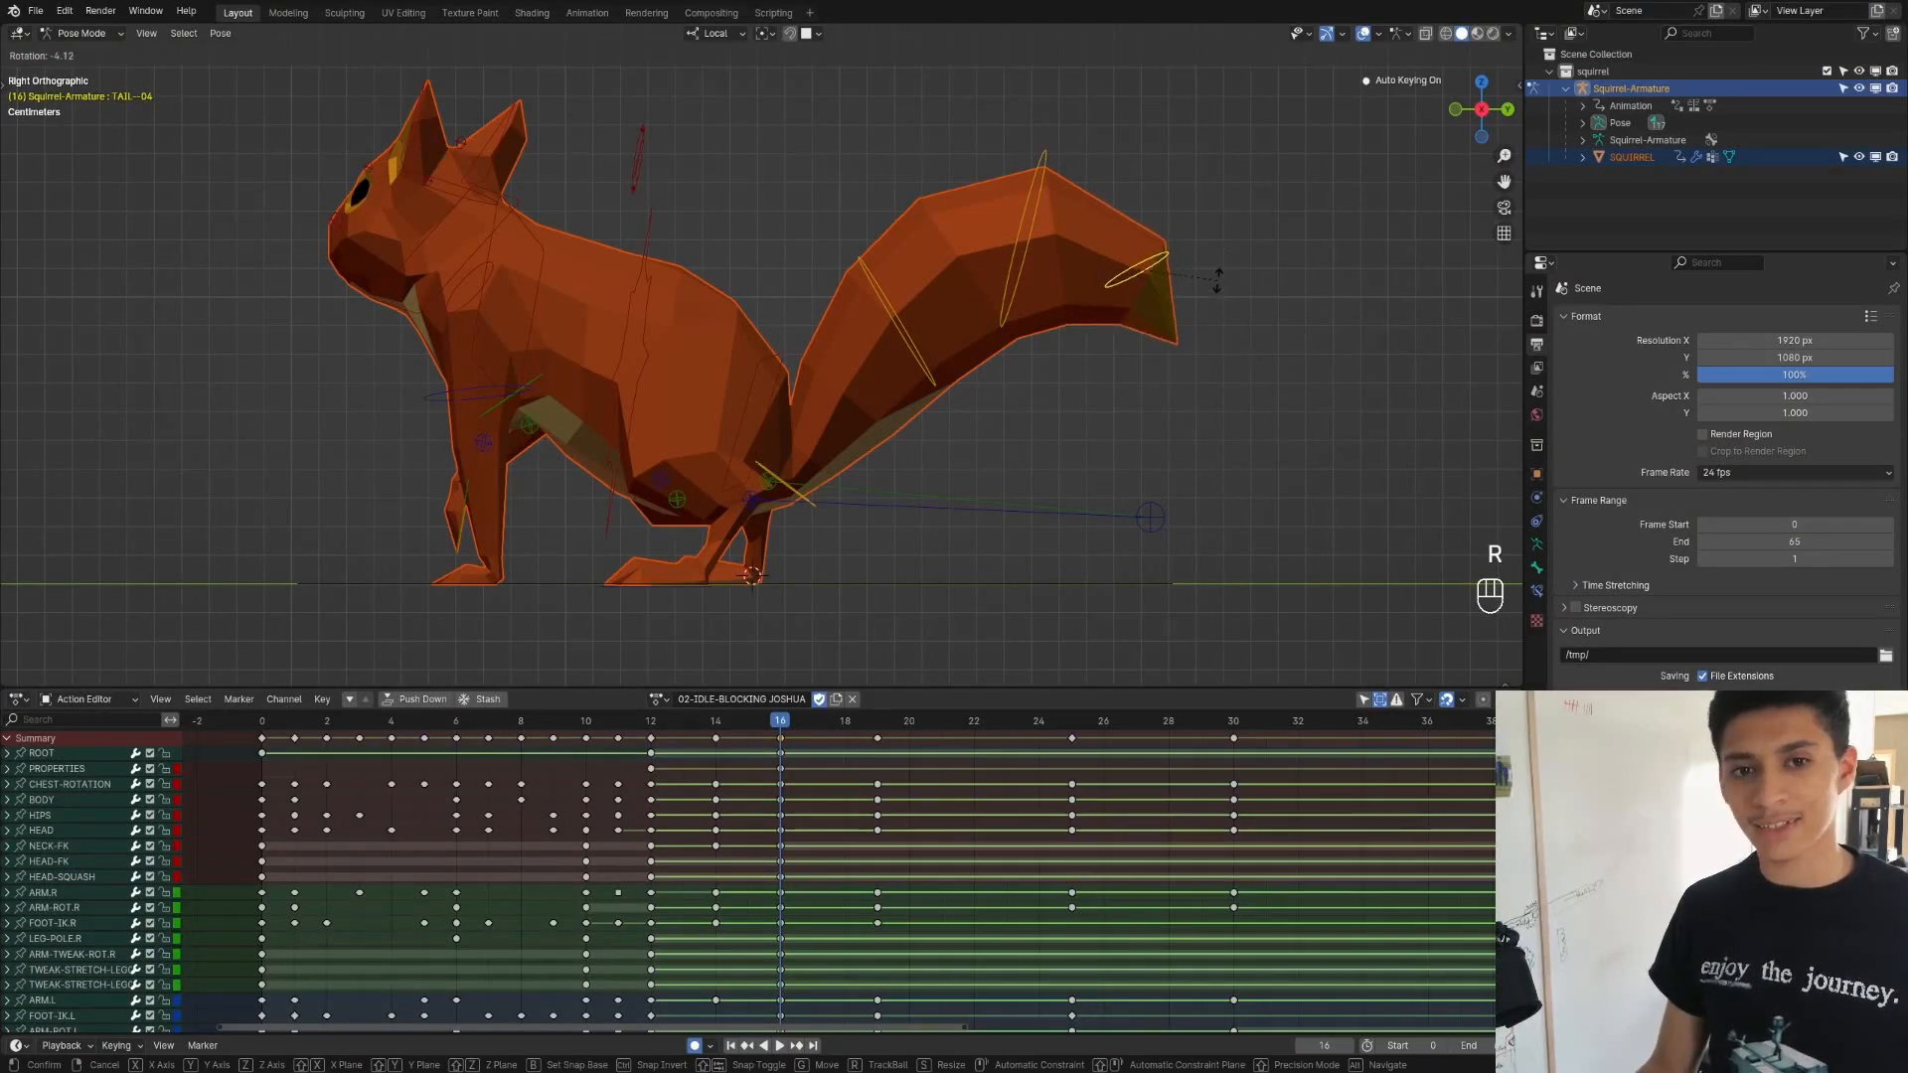
{"action": "left_click", "coordinate": [1217, 281]}
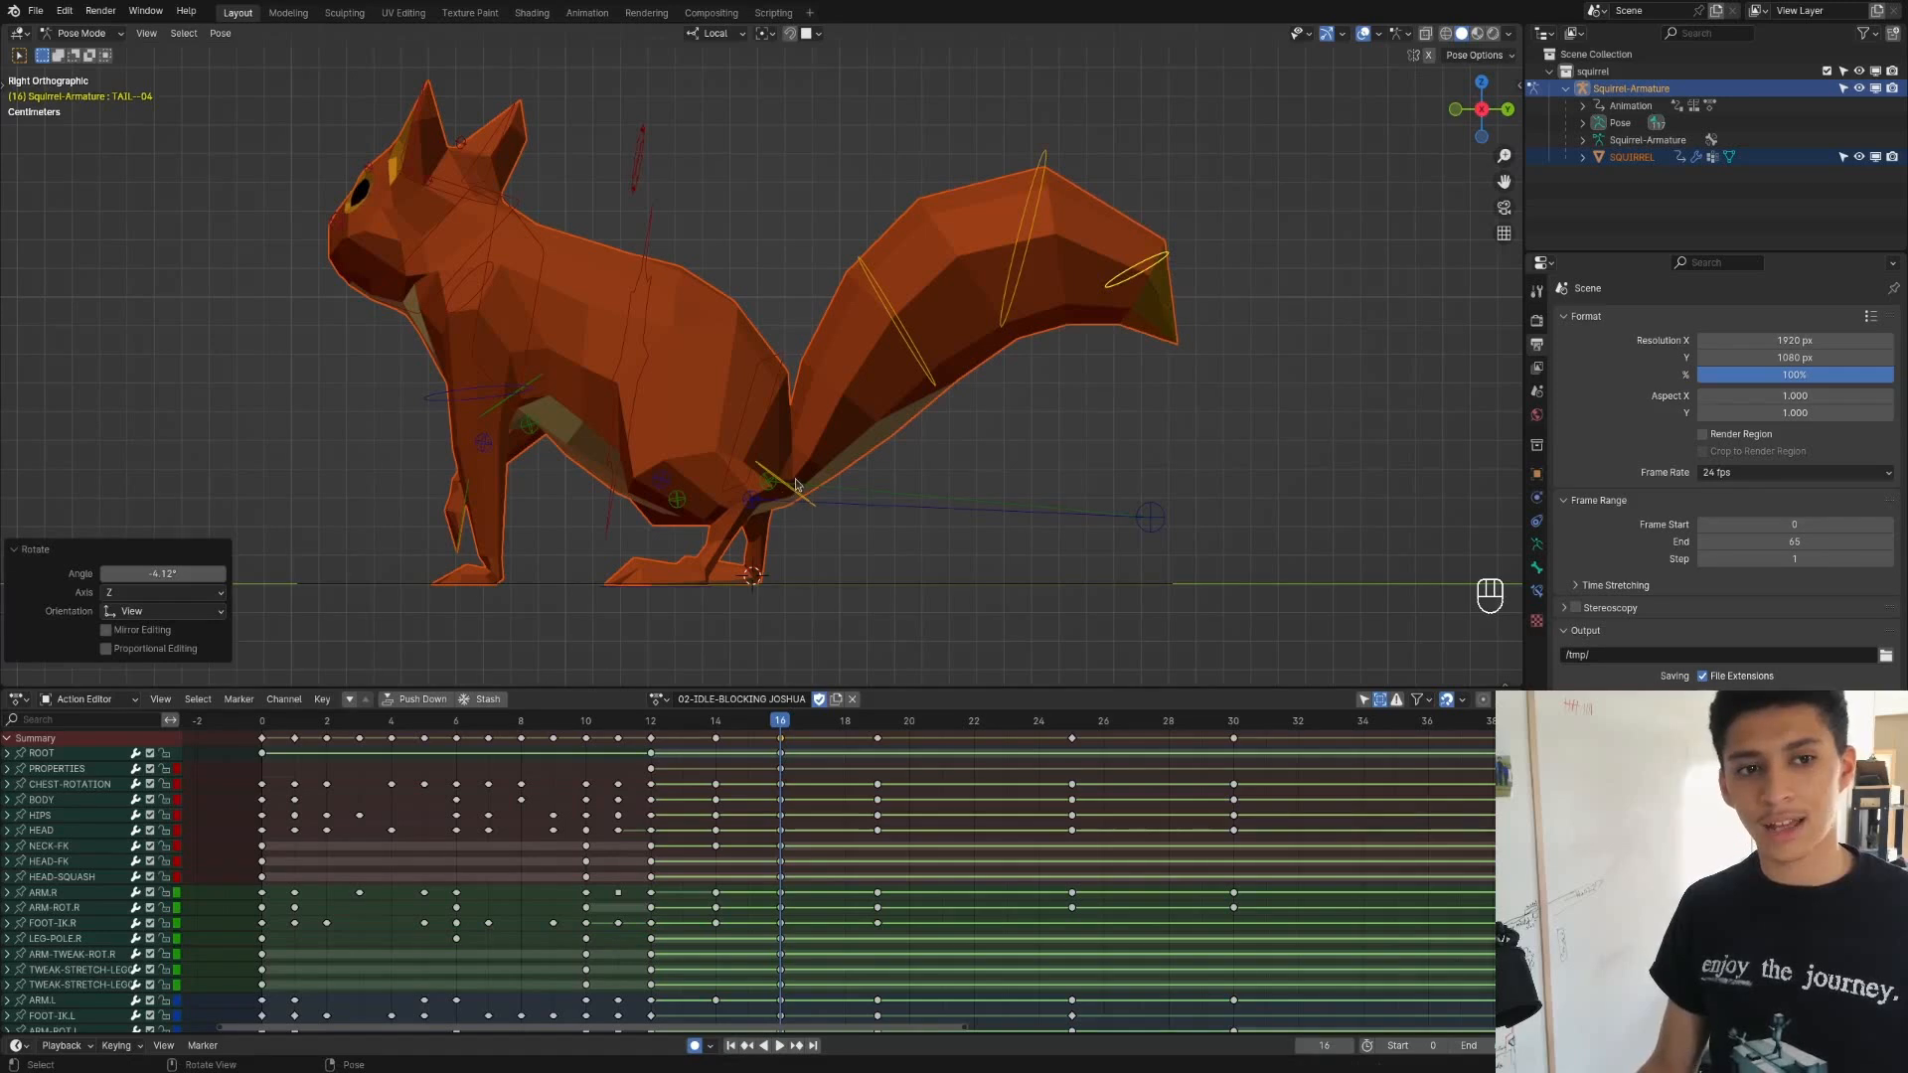
Rotate the tail's base bone TAIL-01 very slightly and the HIPS bone by about -1.3° at frame 16
{"action": "left_click", "coordinate": [815, 485]}
{"action": "key", "text": "r"}
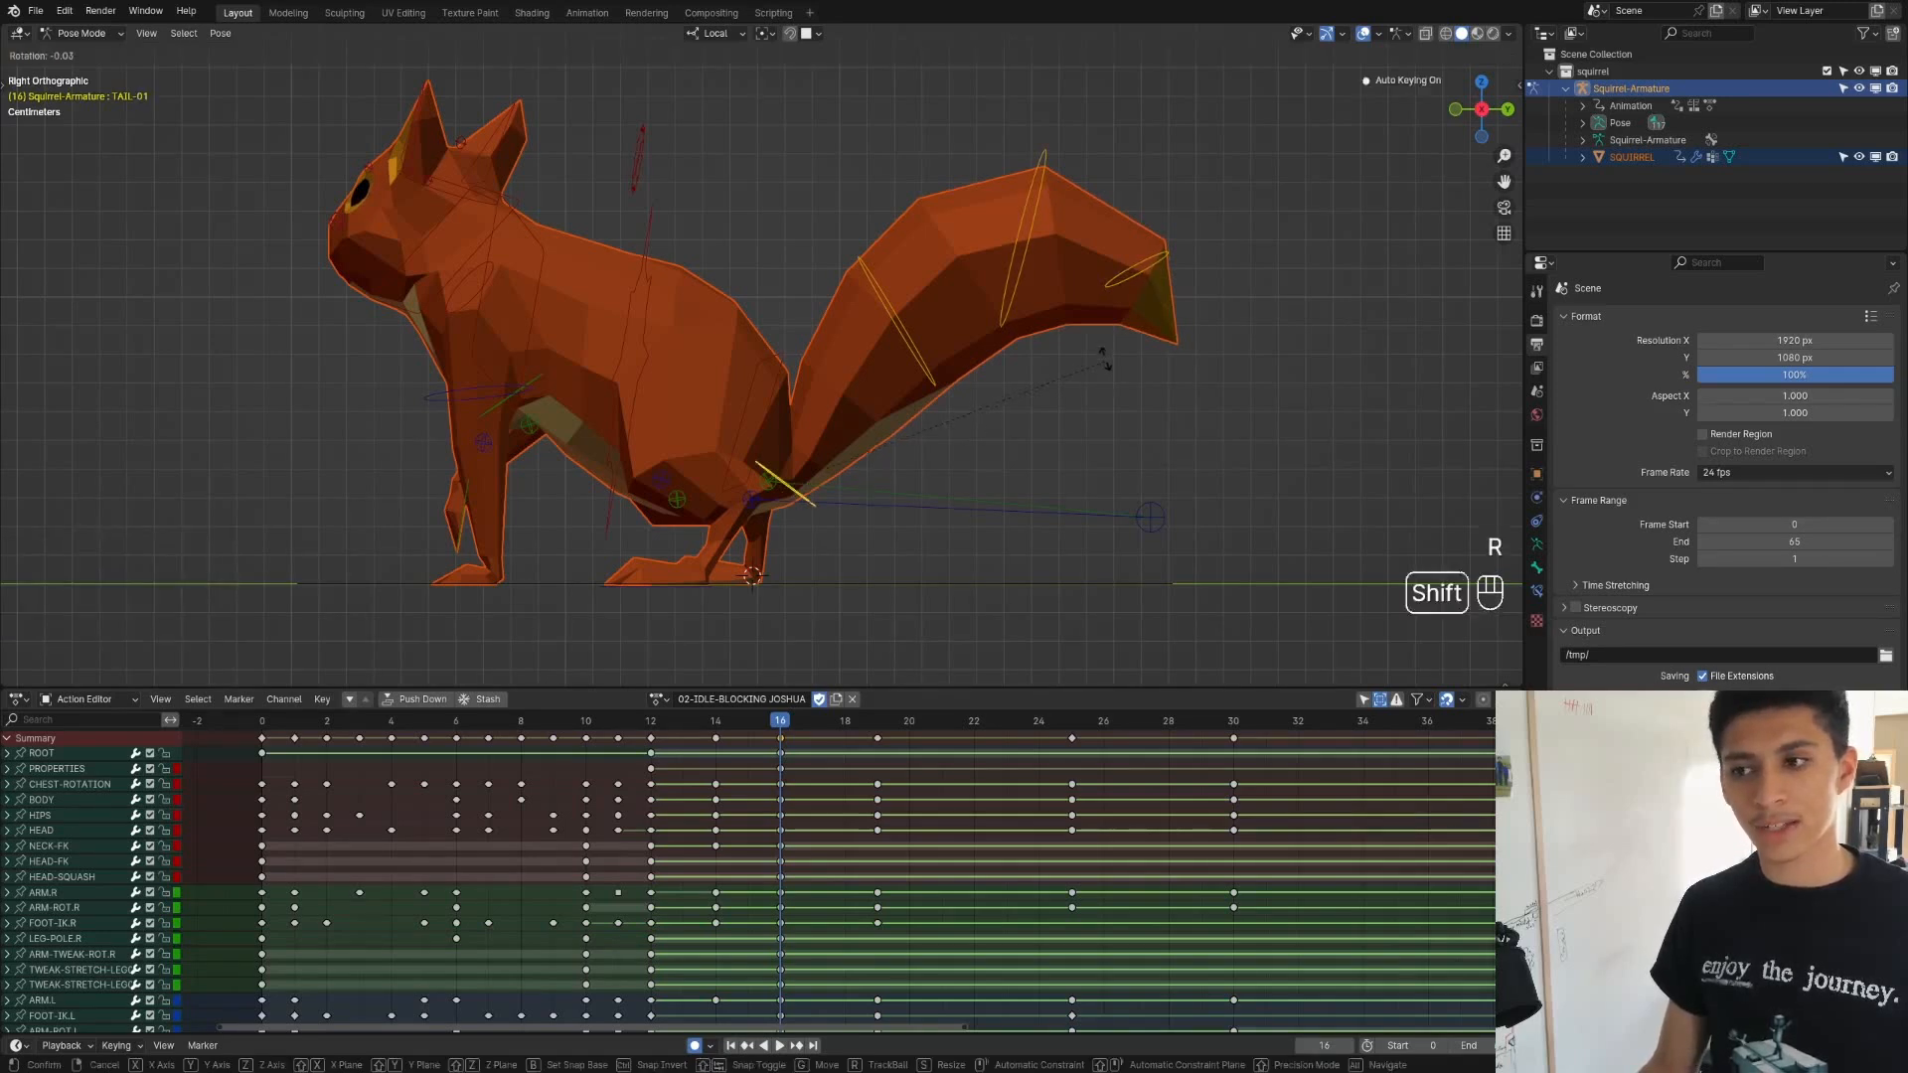
{"action": "left_click", "coordinate": [1101, 350]}
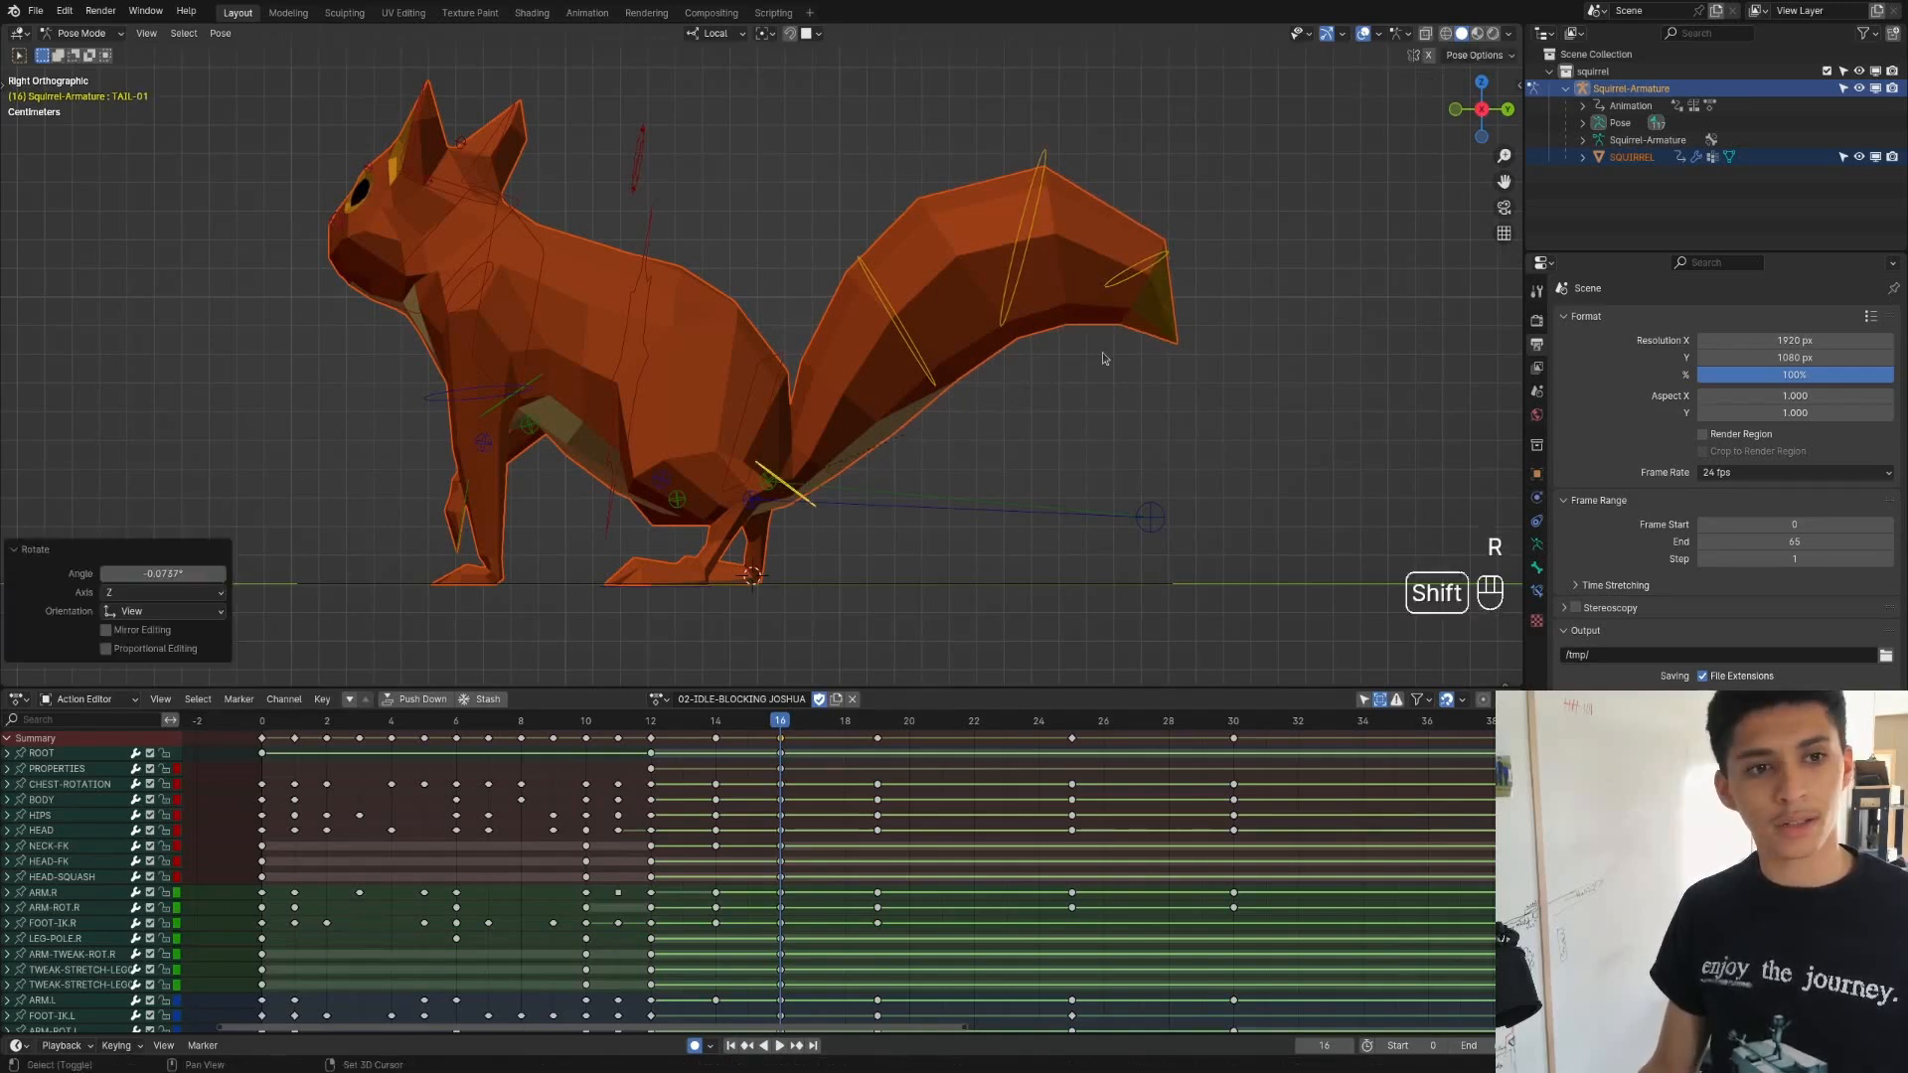
{"action": "left_click", "coordinate": [765, 387]}
{"action": "key", "text": "r"}
{"action": "key", "text": "shift"}
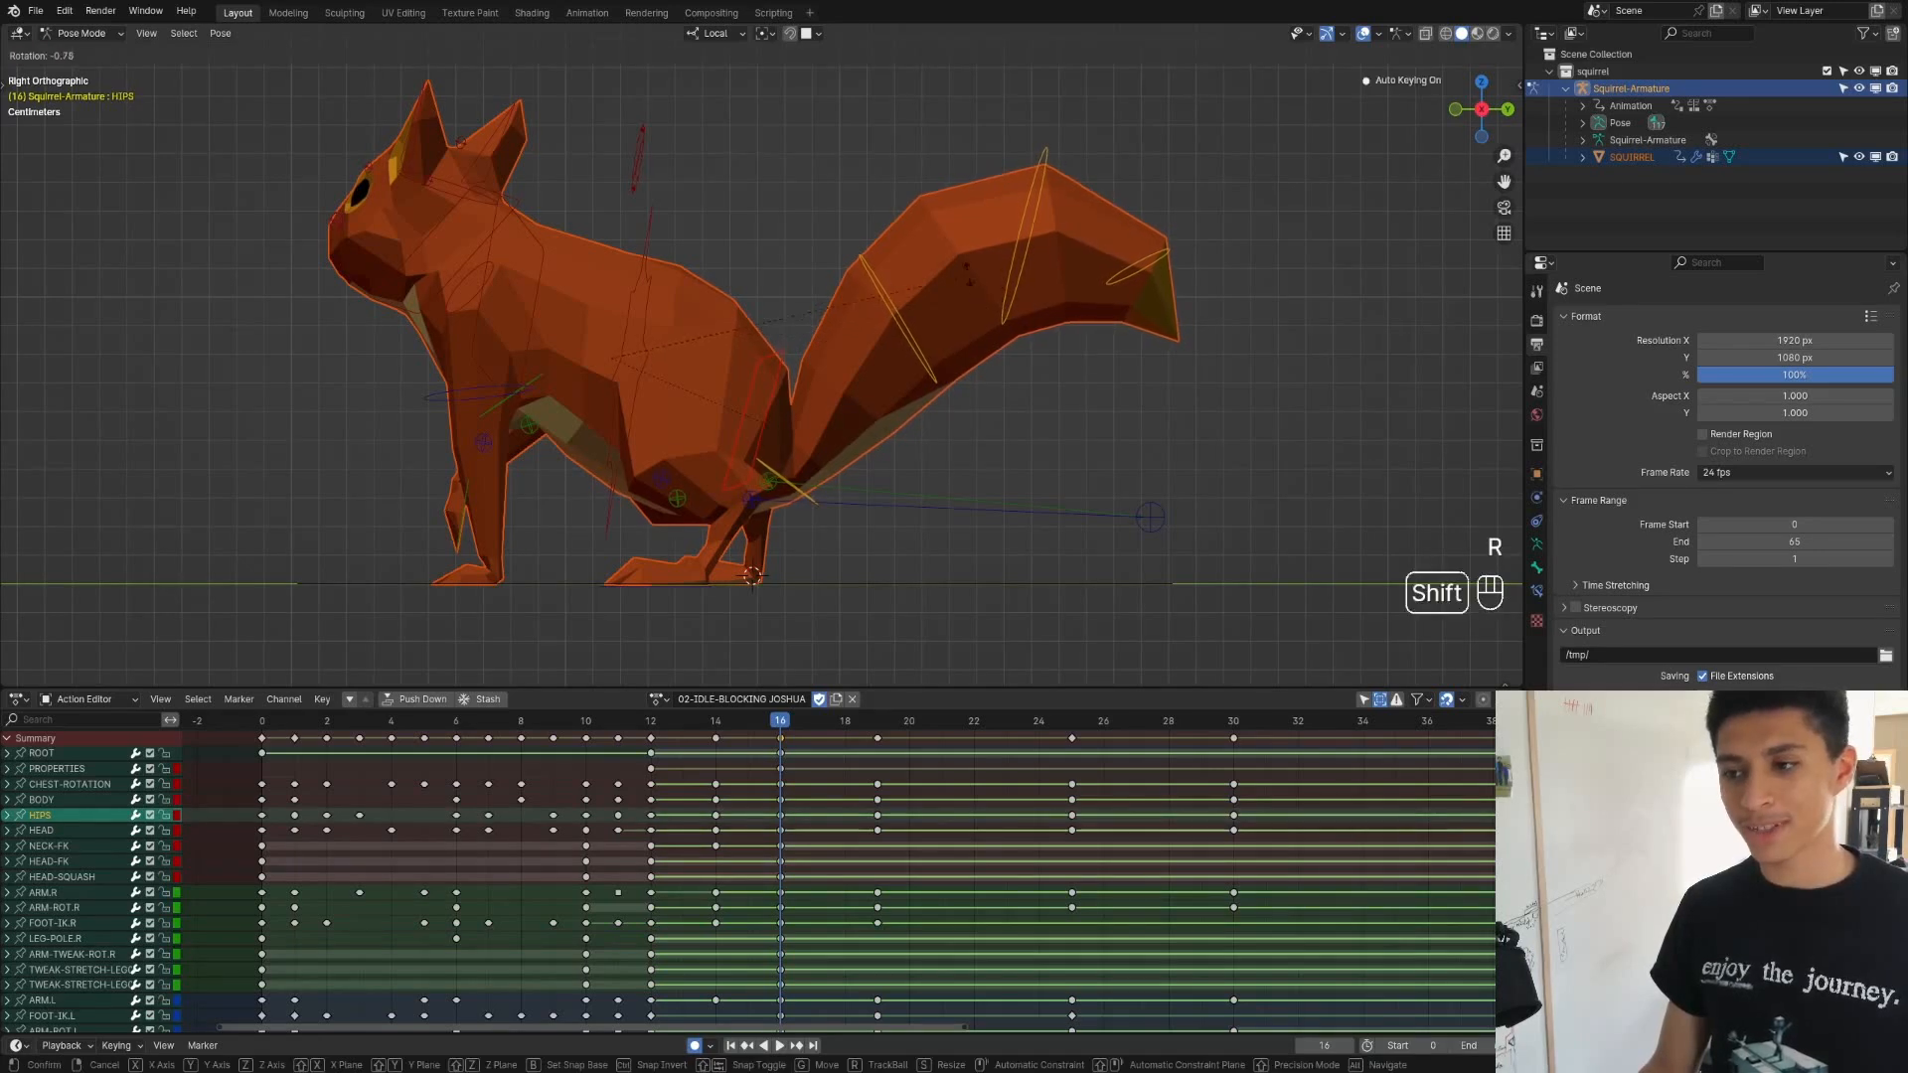
{"action": "left_click", "coordinate": [852, 241]}
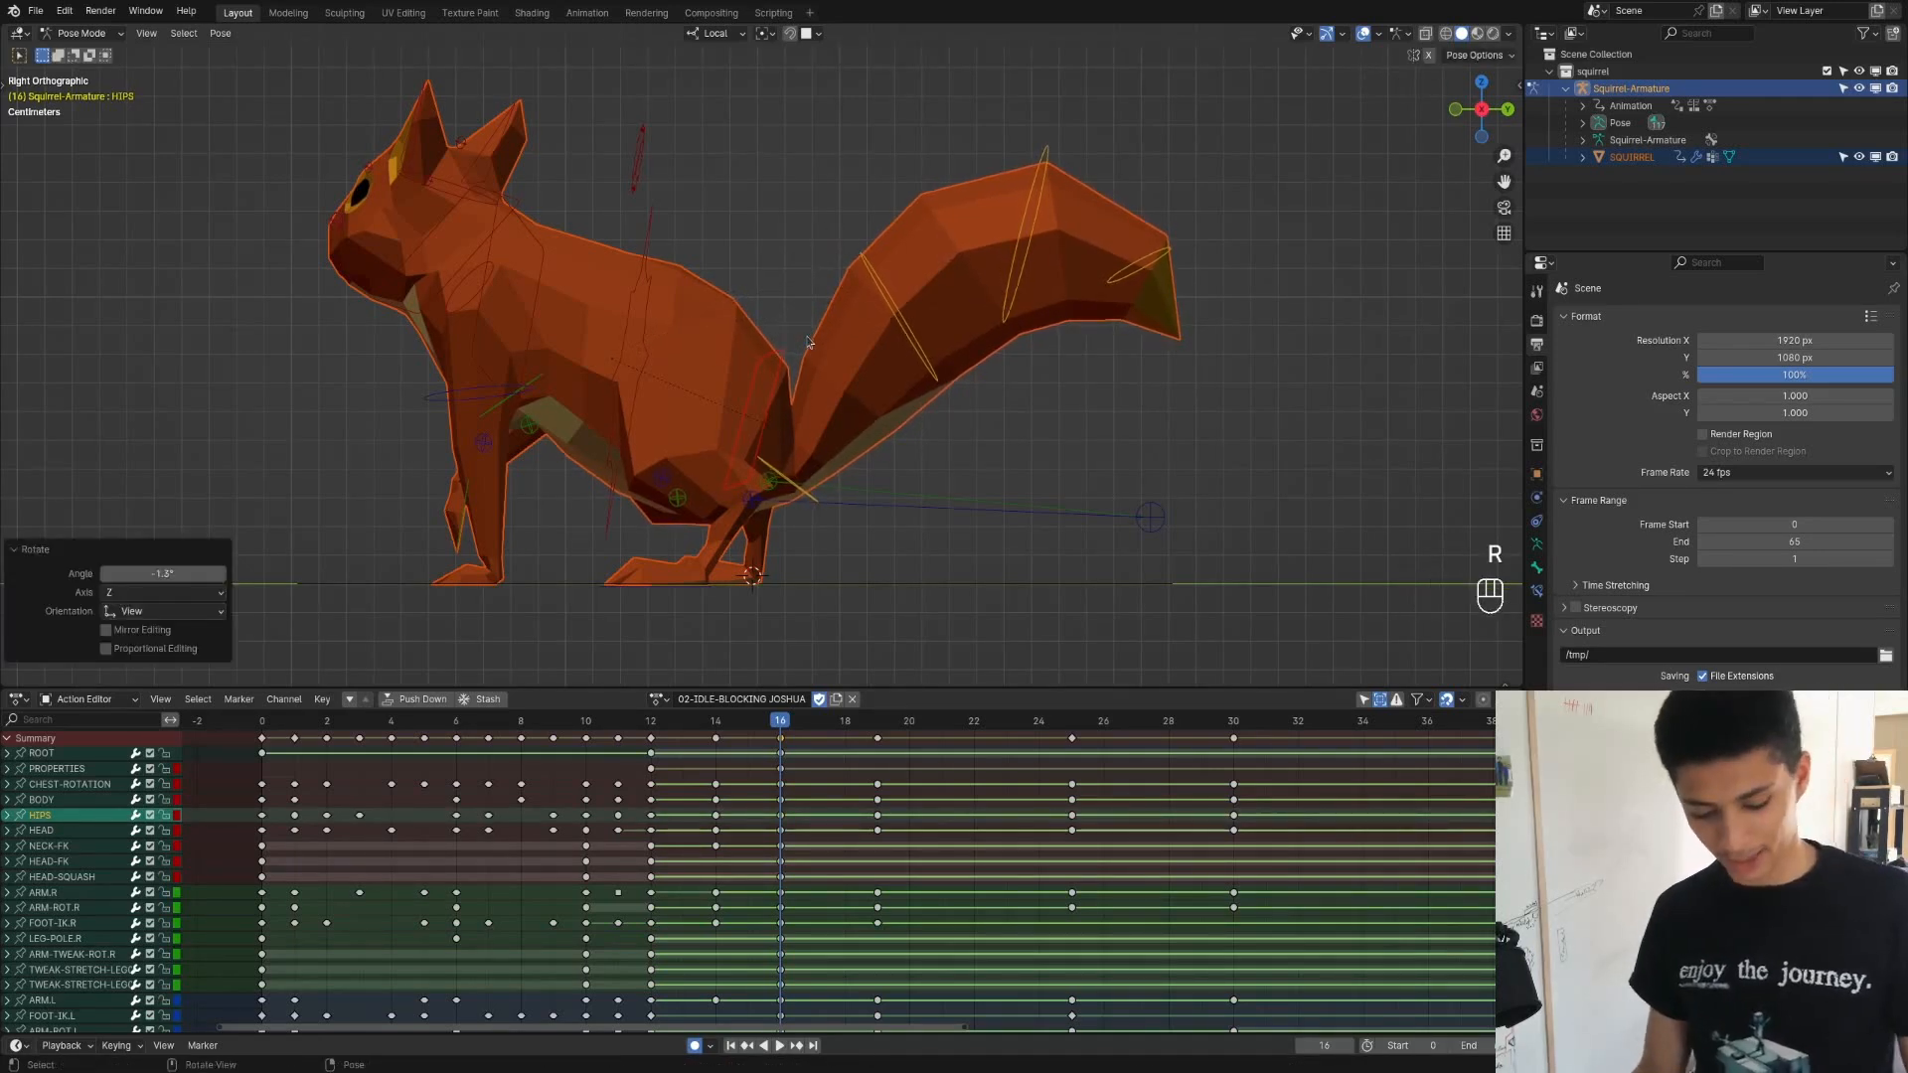
Lower the HIPS bone by about 0.001 m along the global Z axis at frame 16 and play back the pose change
{"action": "key", "text": "g"}
{"action": "key", "text": "z"}
{"action": "key", "text": "z"}
{"action": "key", "text": "shift"}
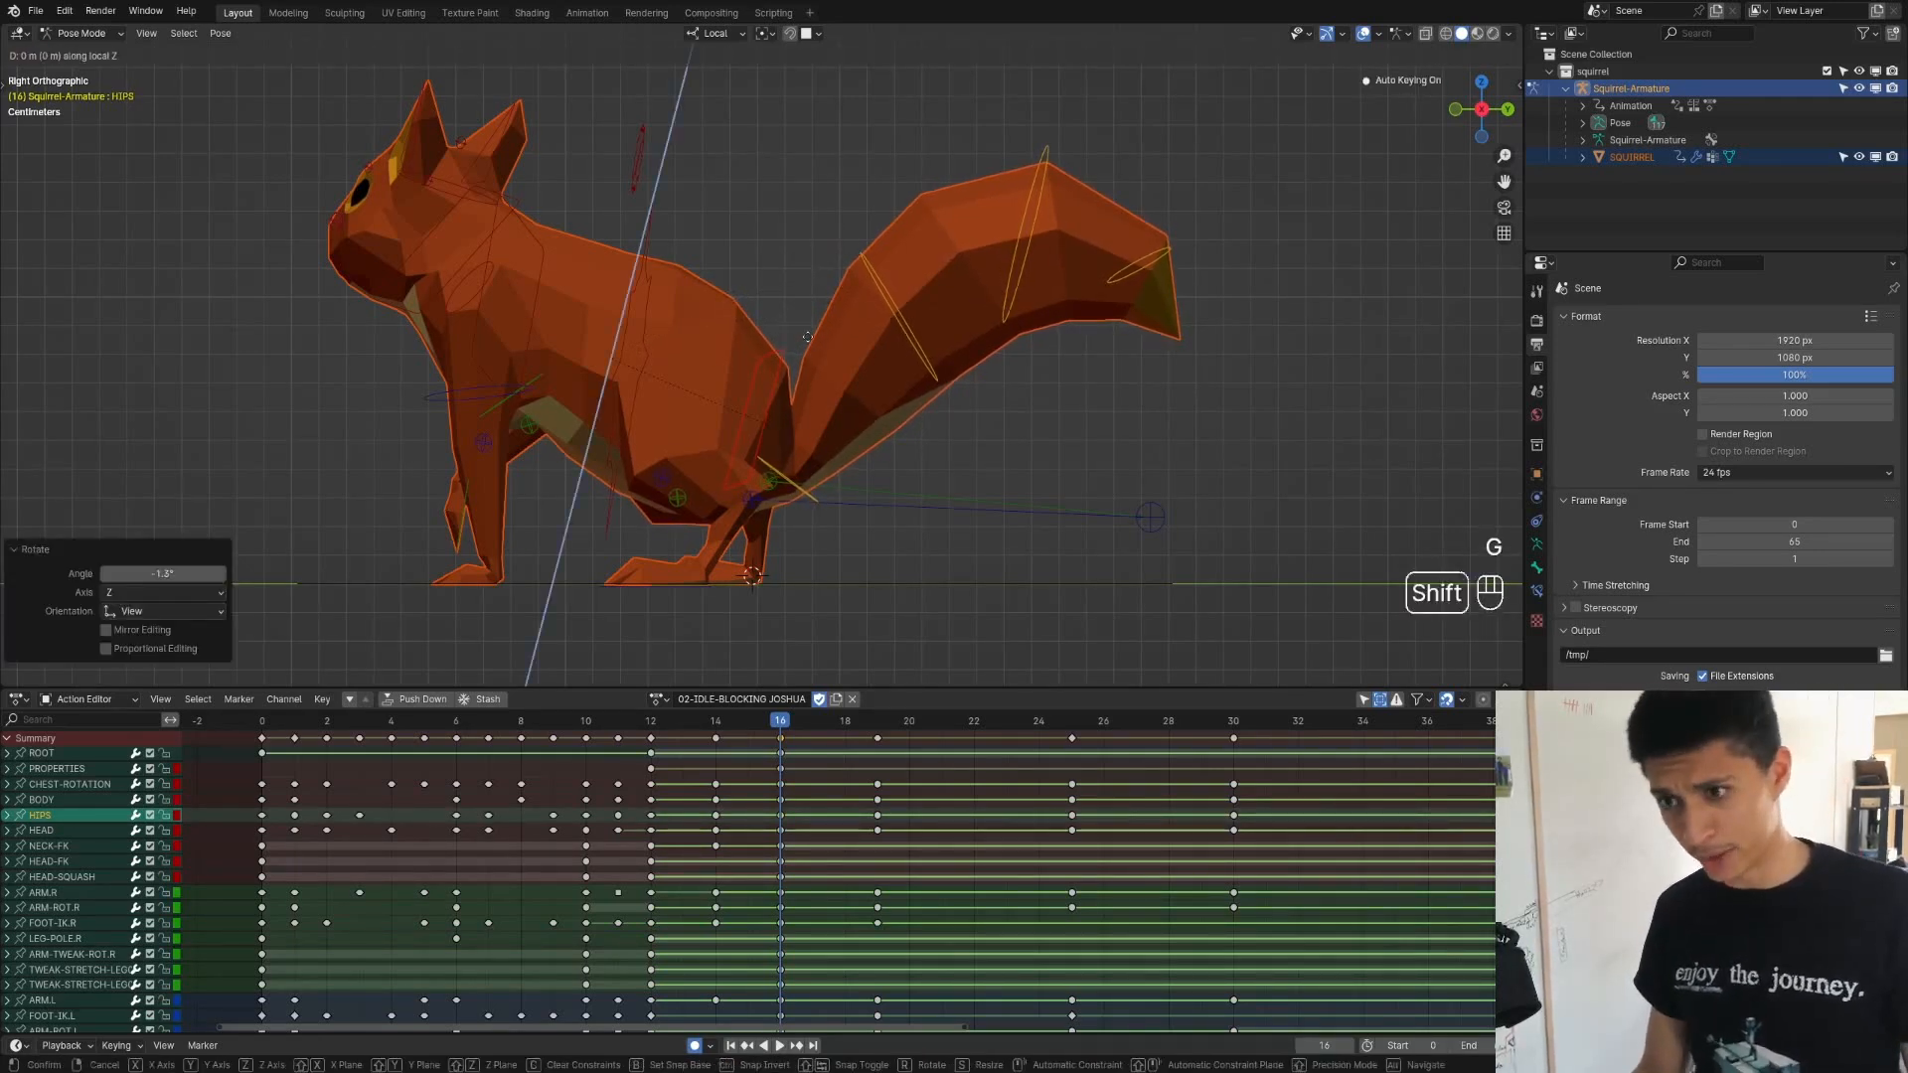
{"action": "key", "text": "z"}
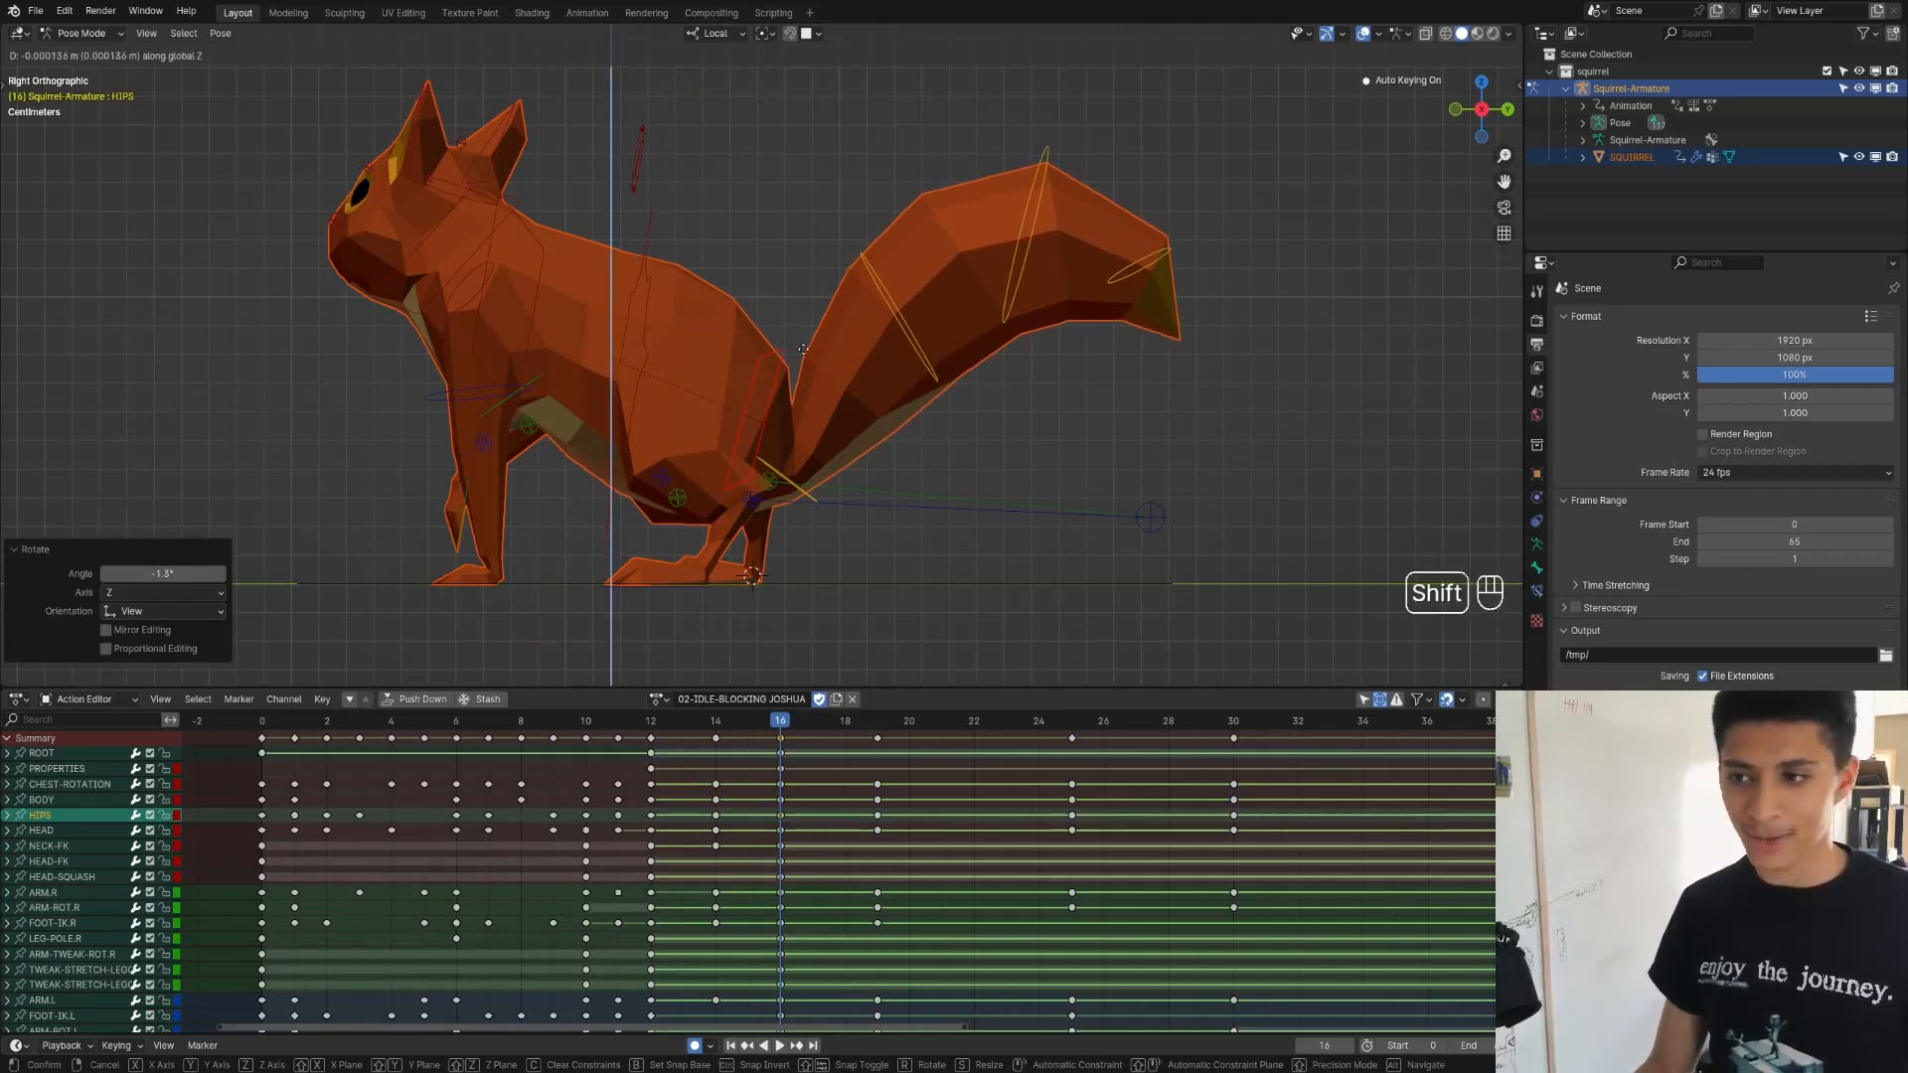
{"action": "left_click", "coordinate": [807, 368], "text": "shift"}
{"action": "key", "text": "space"}
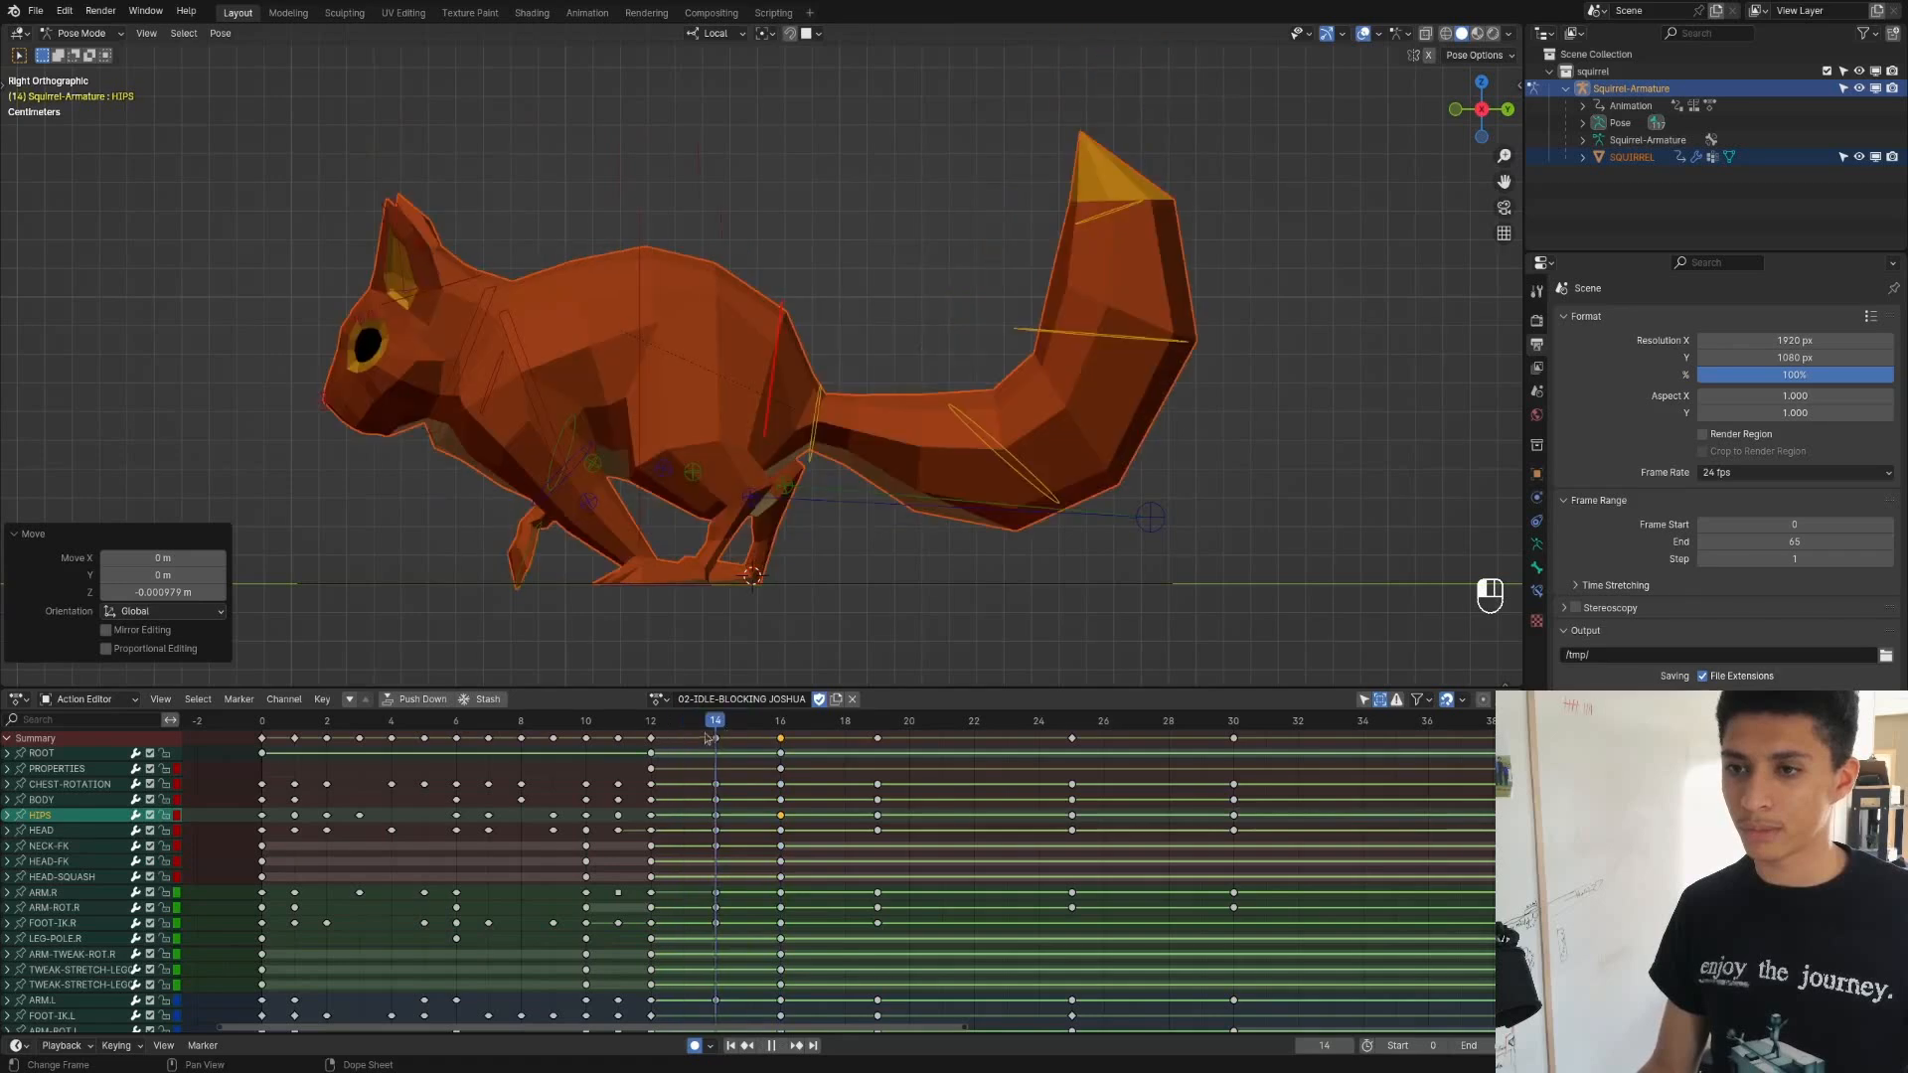
{"action": "key", "text": "Escape"}
Examine the raised right arm and the planted left arm around frame 16 from the side and from the front
{"action": "key", "text": "shift"}
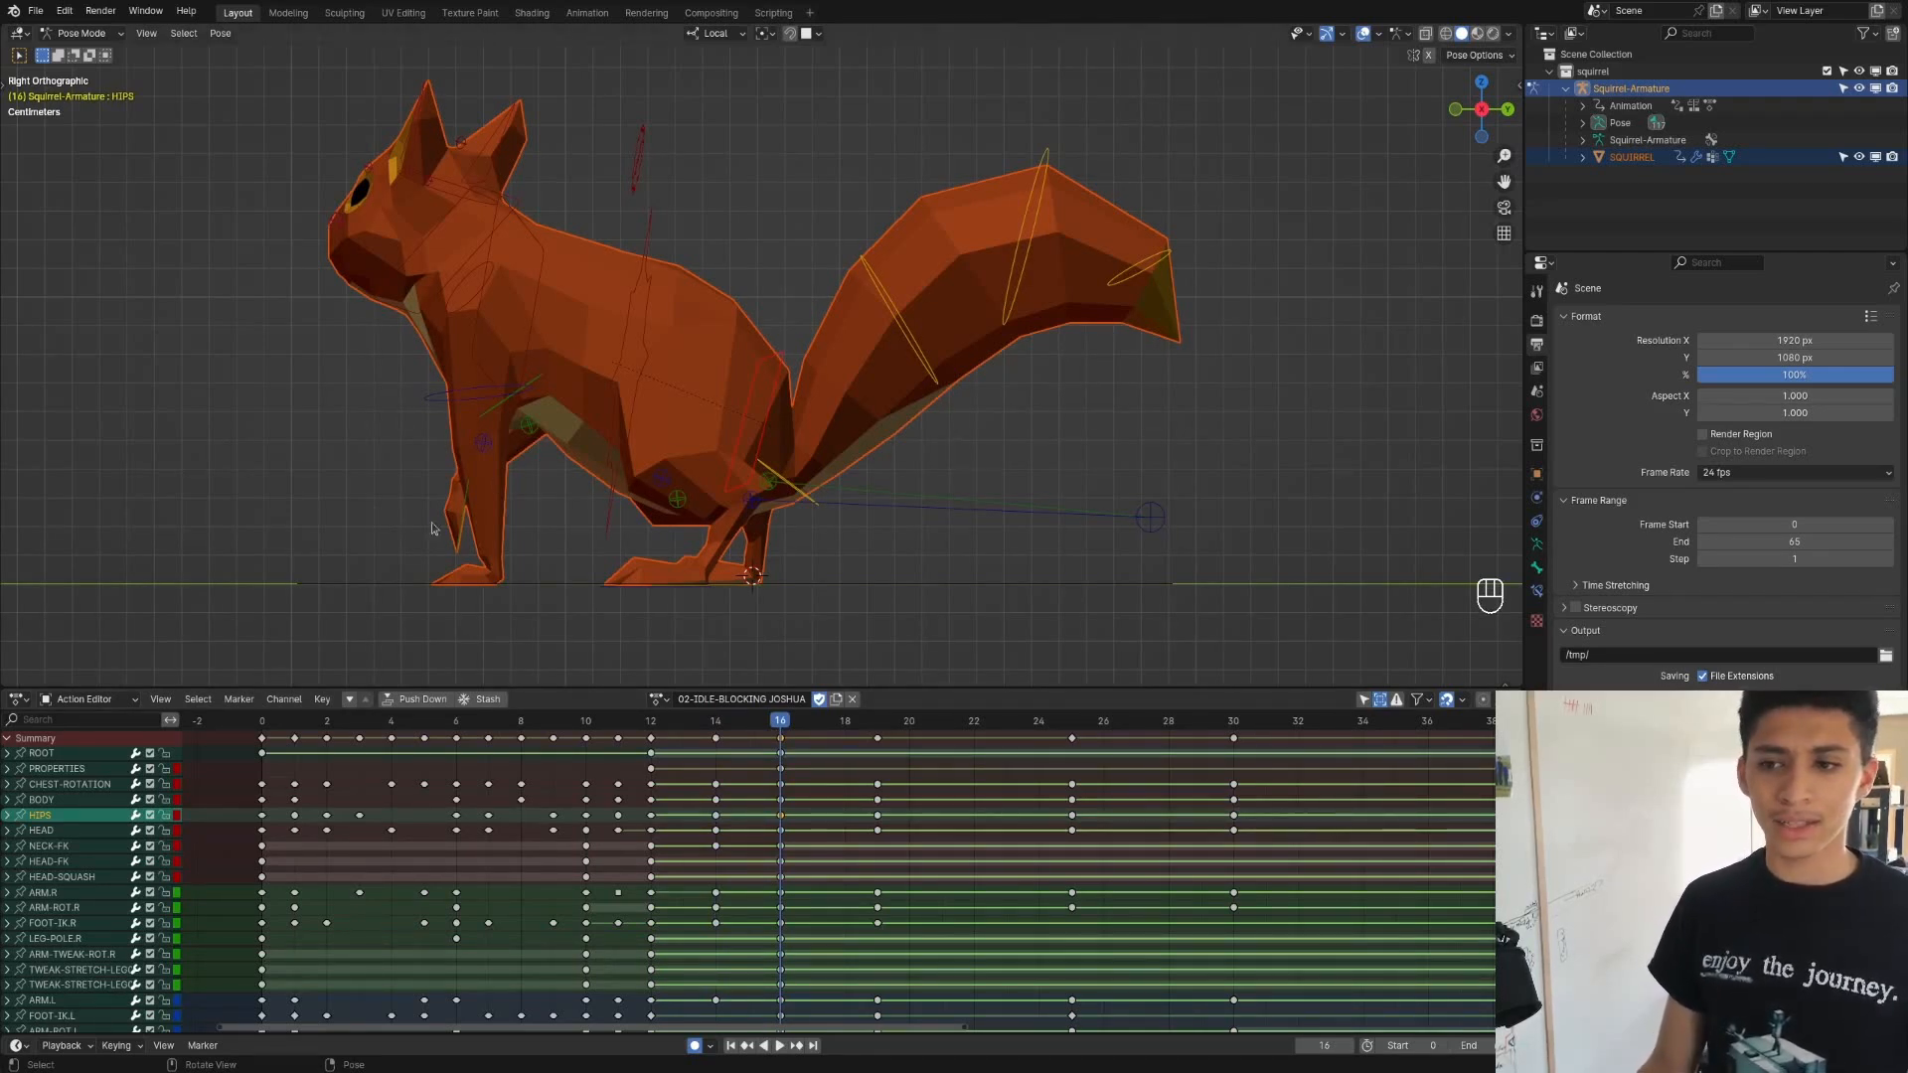
{"action": "left_click", "coordinate": [465, 525]}
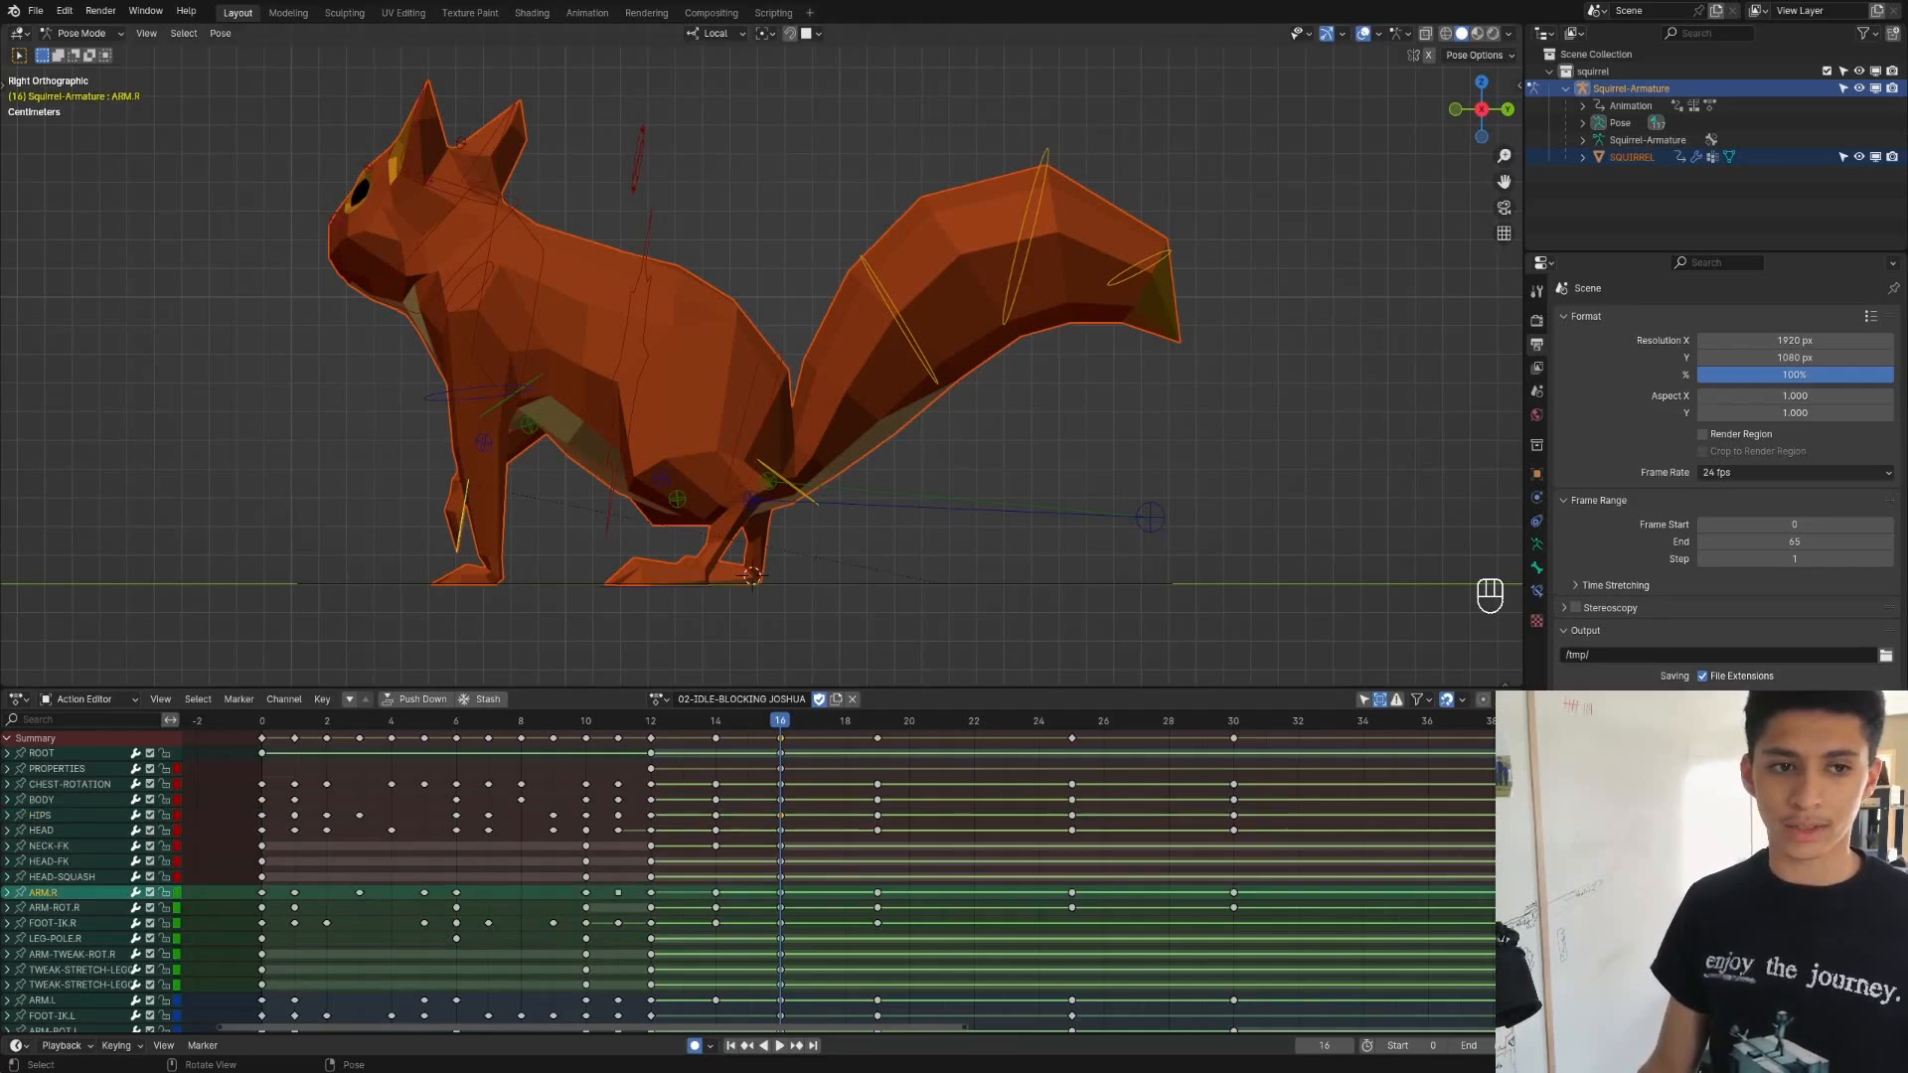
{"action": "middle_click_drag", "start_coordinate": [525, 443], "coordinate": [398, 398]}
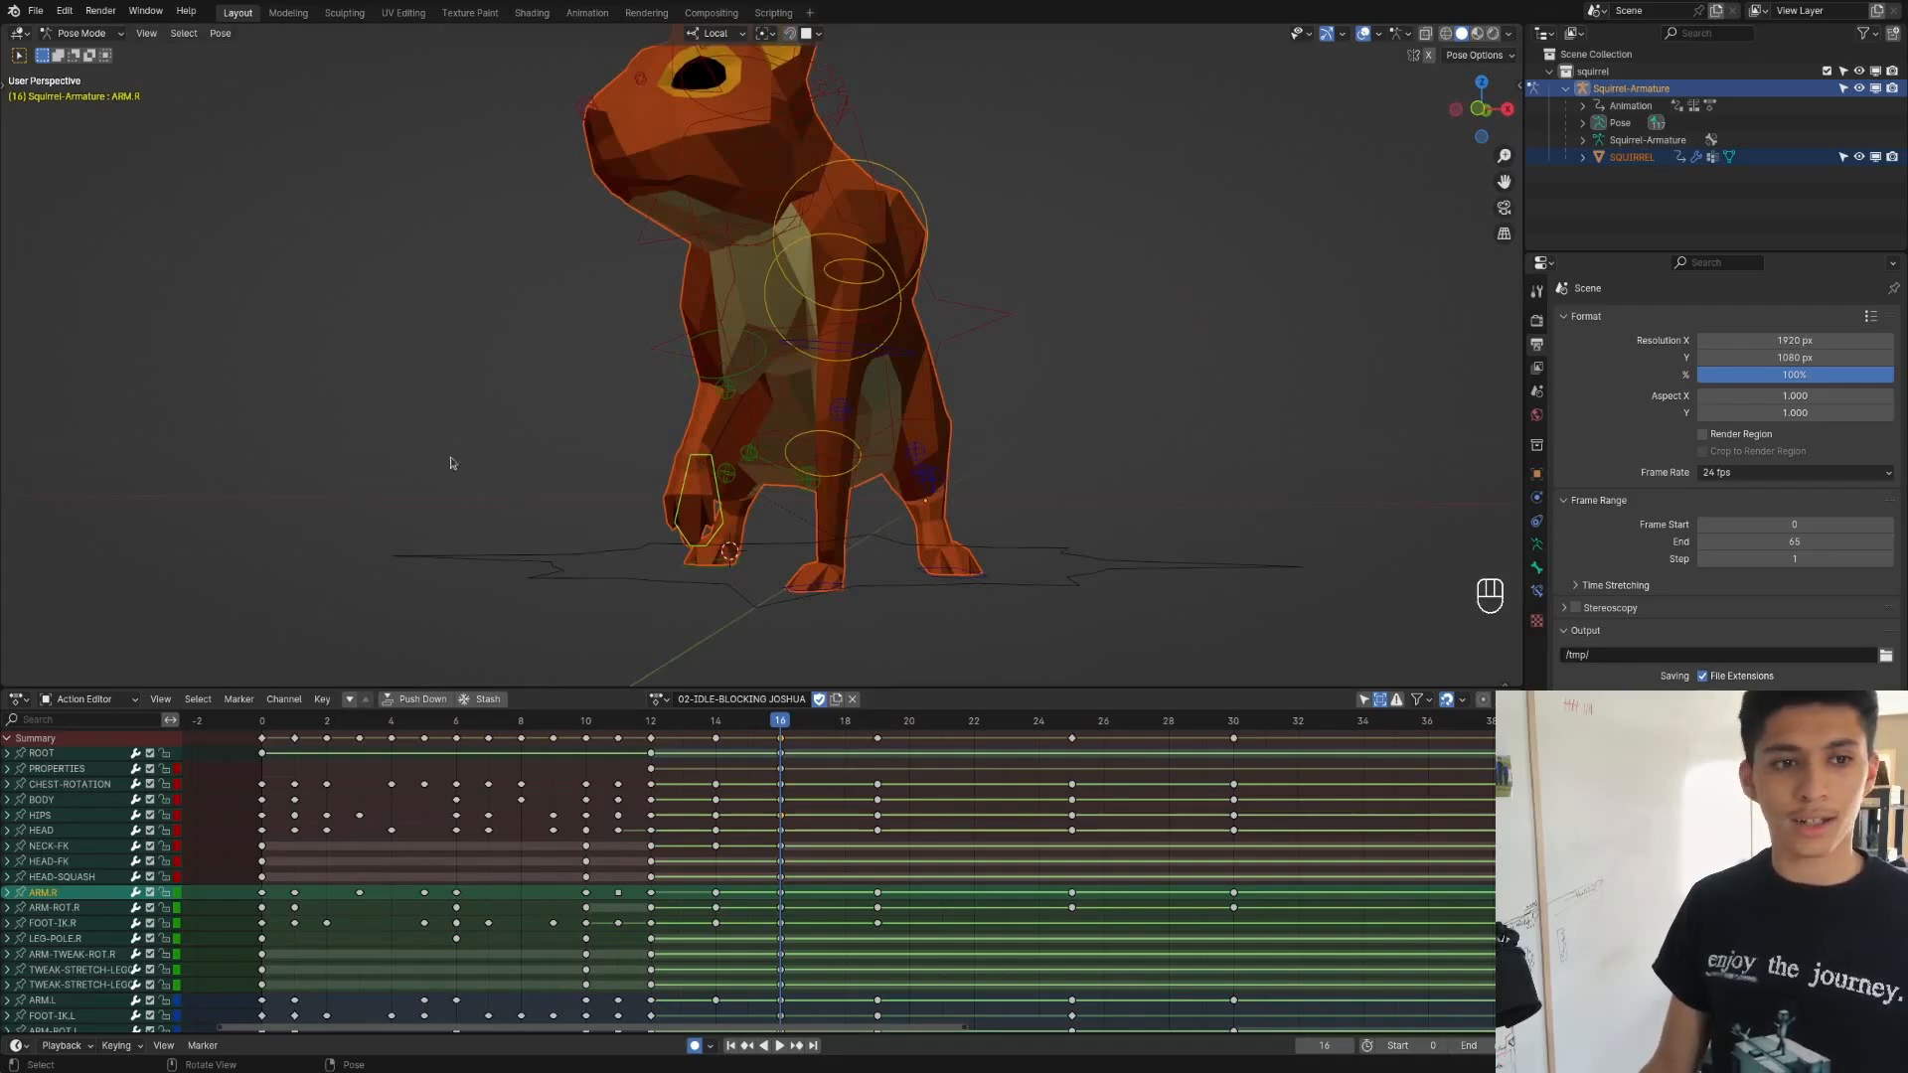
{"action": "middle_click_drag", "start_coordinate": [885, 490], "coordinate": [811, 484]}
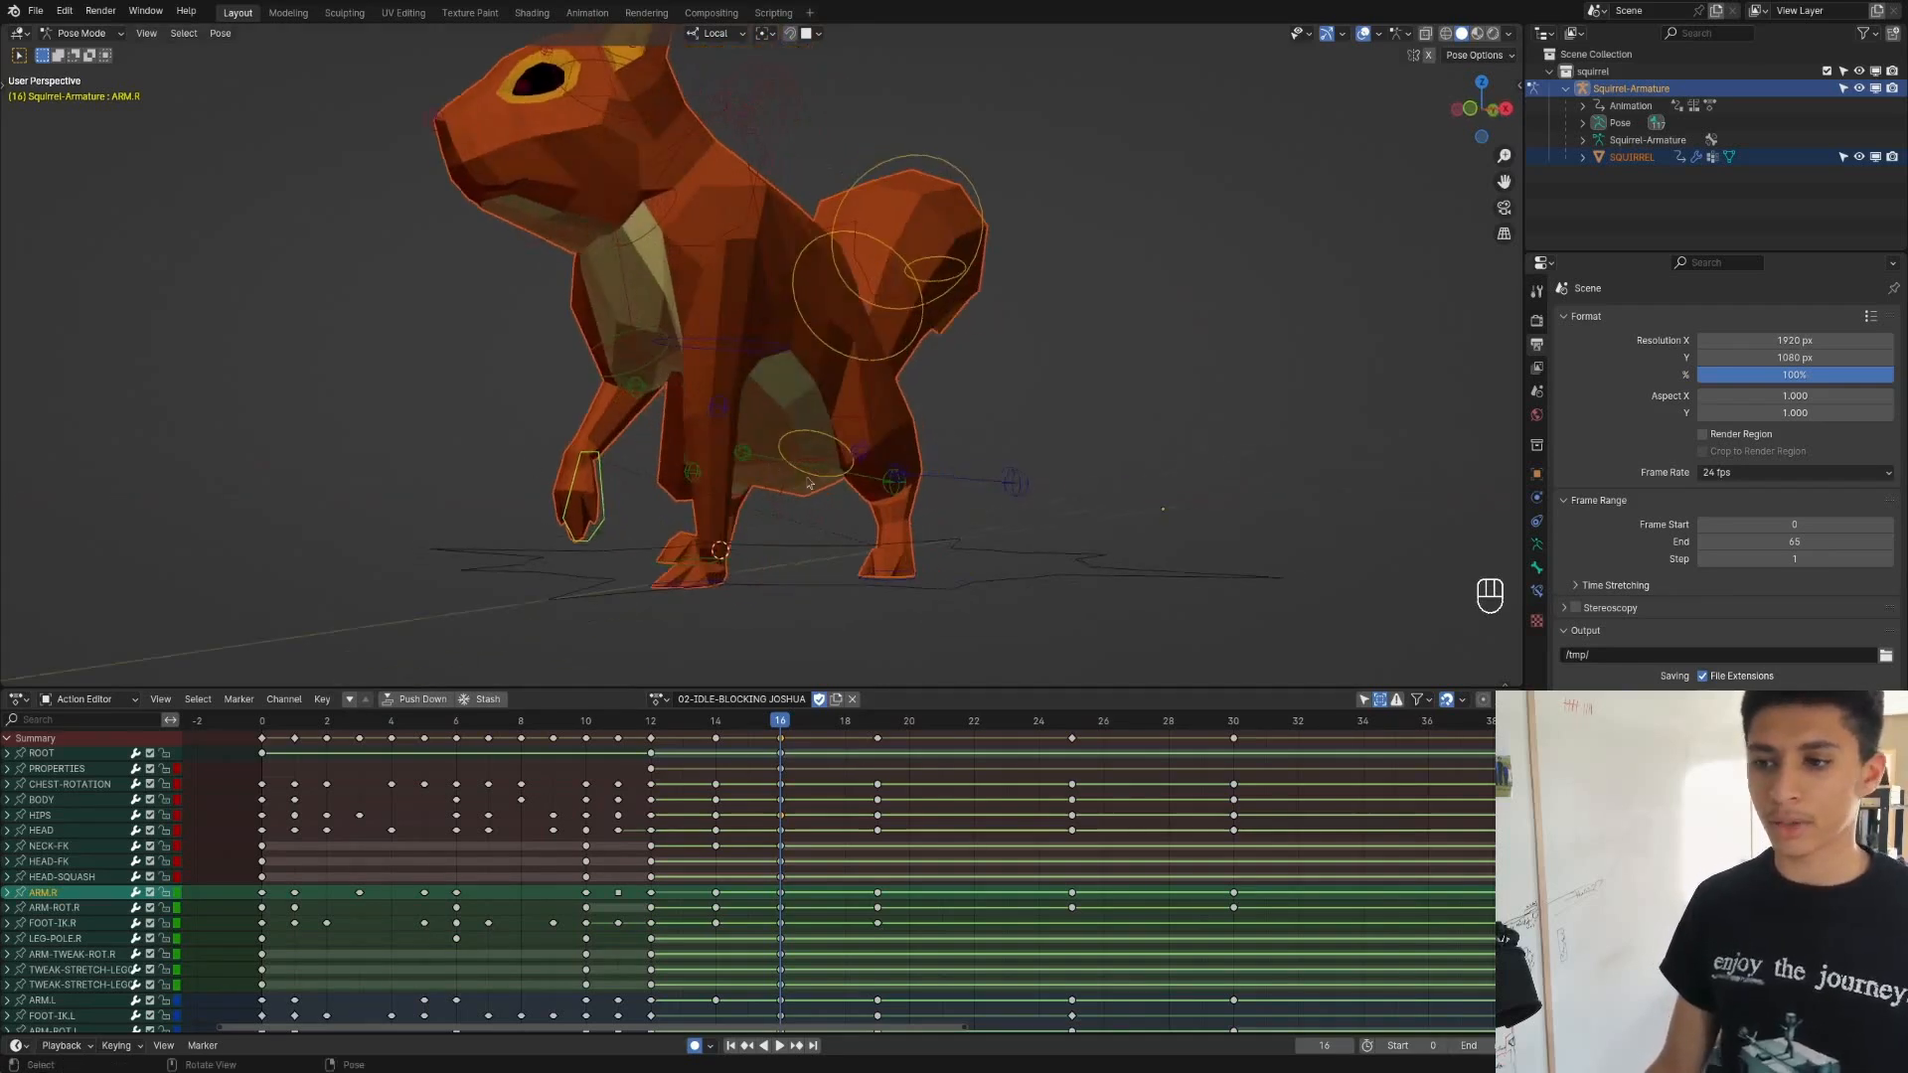
{"action": "left_click", "coordinate": [680, 590]}
{"action": "left_click", "coordinate": [681, 582]}
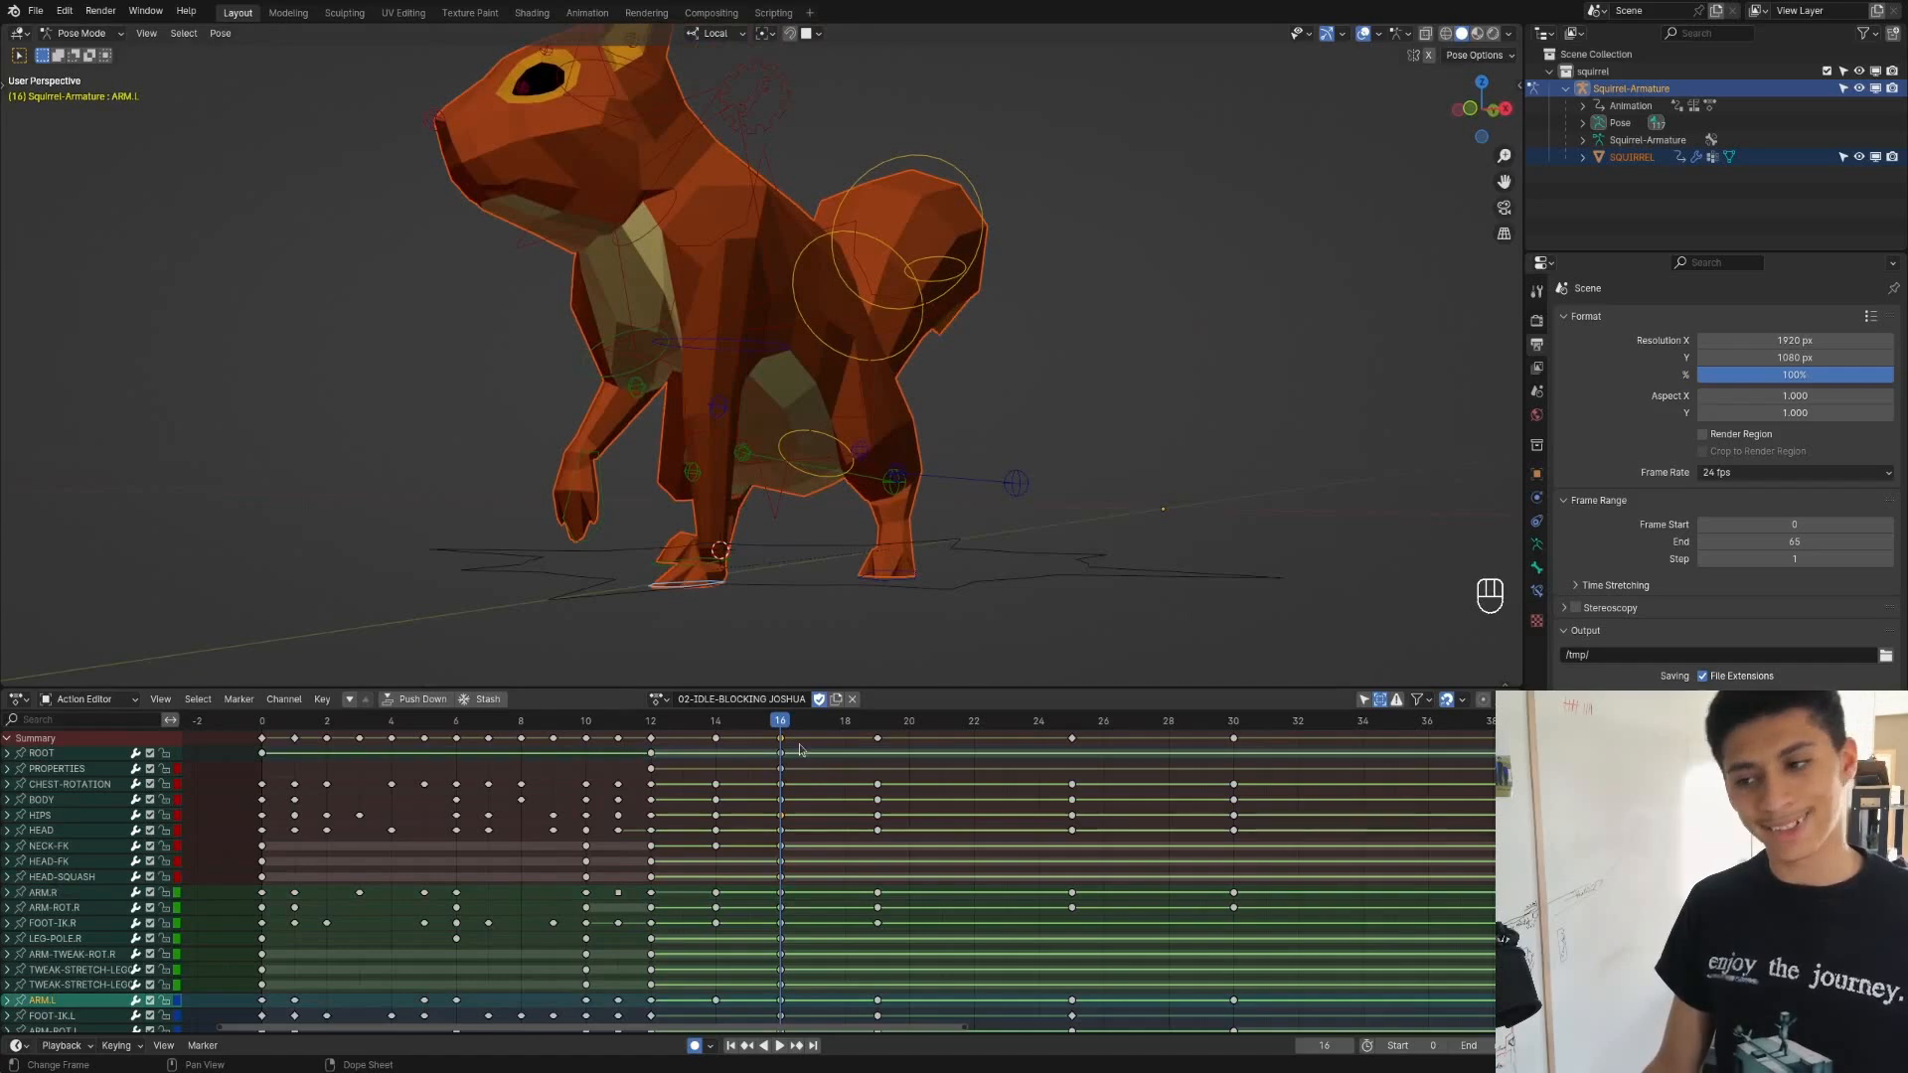
{"action": "key", "text": "space"}
{"action": "mouse_move", "coordinate": [776, 736]}
{"action": "left_mouse_down"}
{"action": "mouse_move", "coordinate": [522, 736]}
{"action": "mouse_move", "coordinate": [780, 731]}
{"action": "left_mouse_up"}
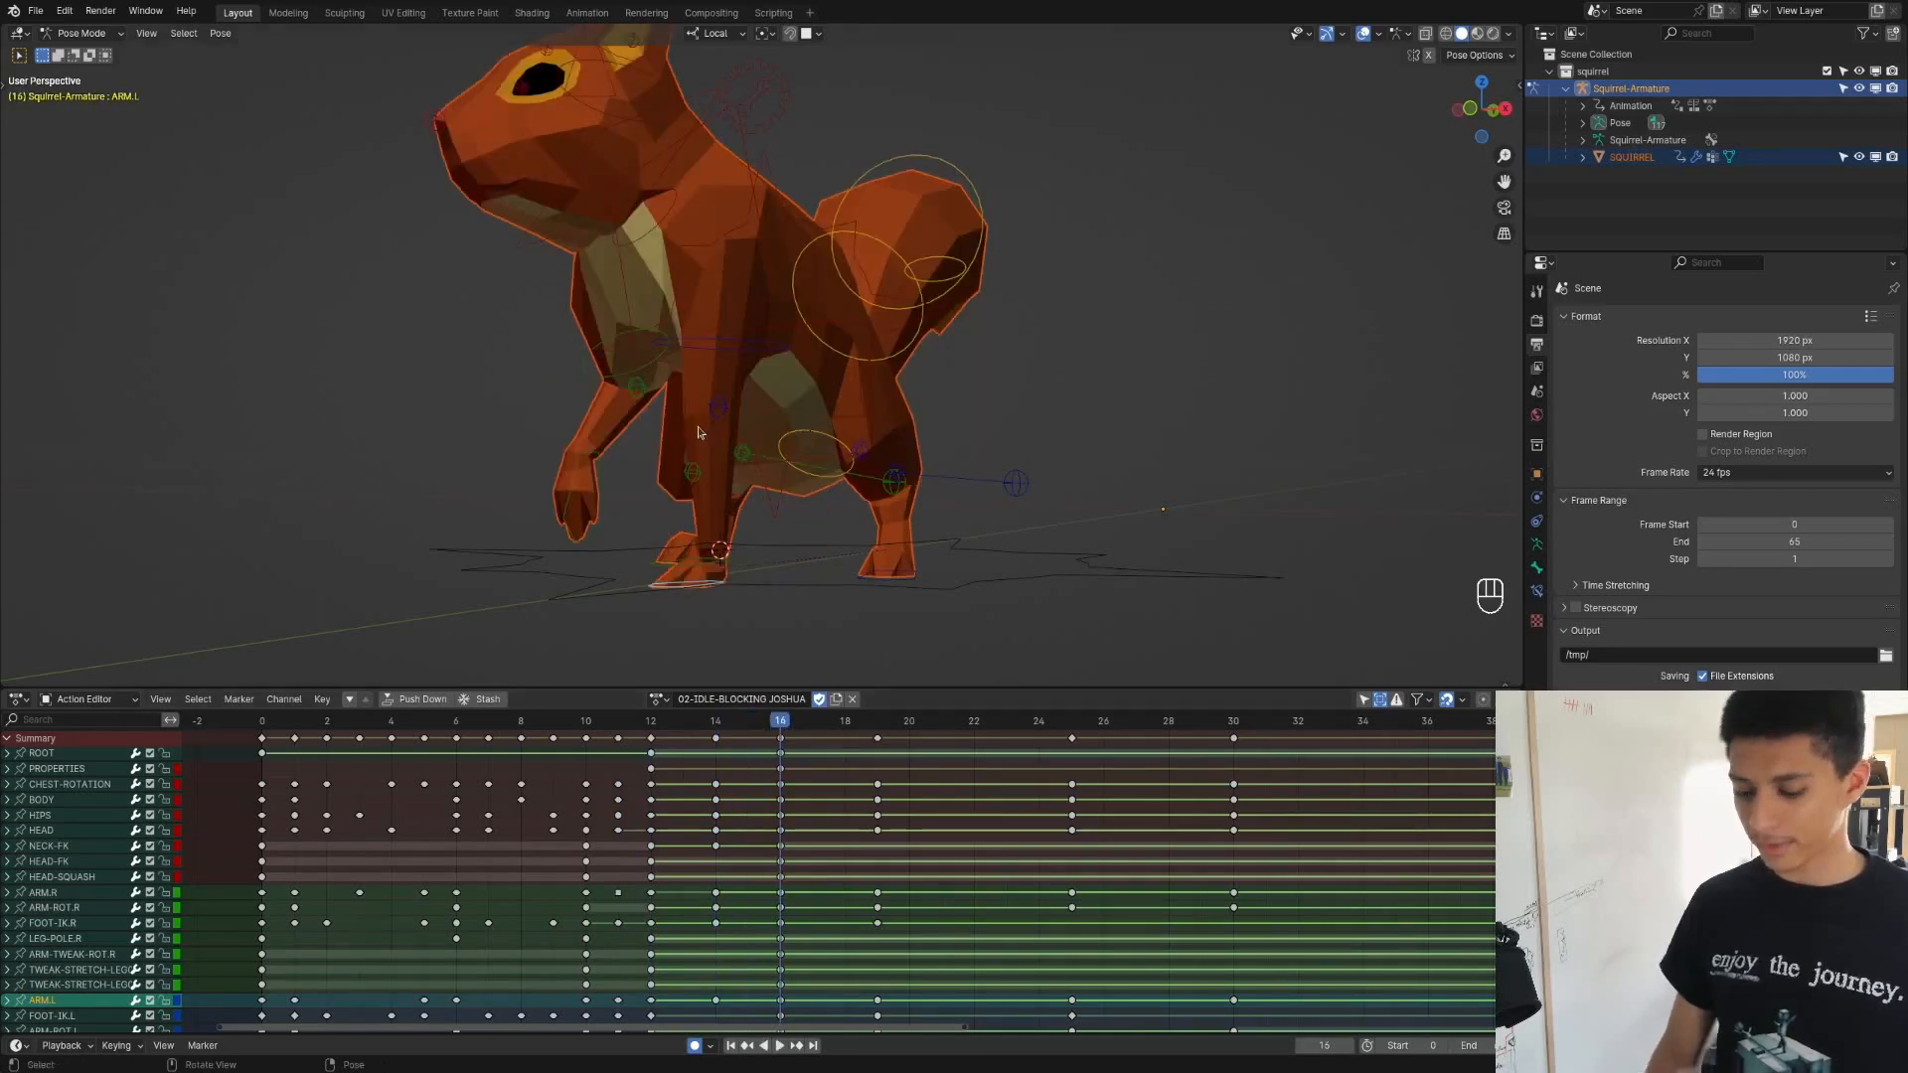
Examine the feet's ground contact up close and compare the planted left paw at frames 15 and 16
{"action": "key", "text": "KP_3"}
{"action": "scroll", "coordinate": [479, 551], "scroll_direction": "up", "scroll_amount": 6}
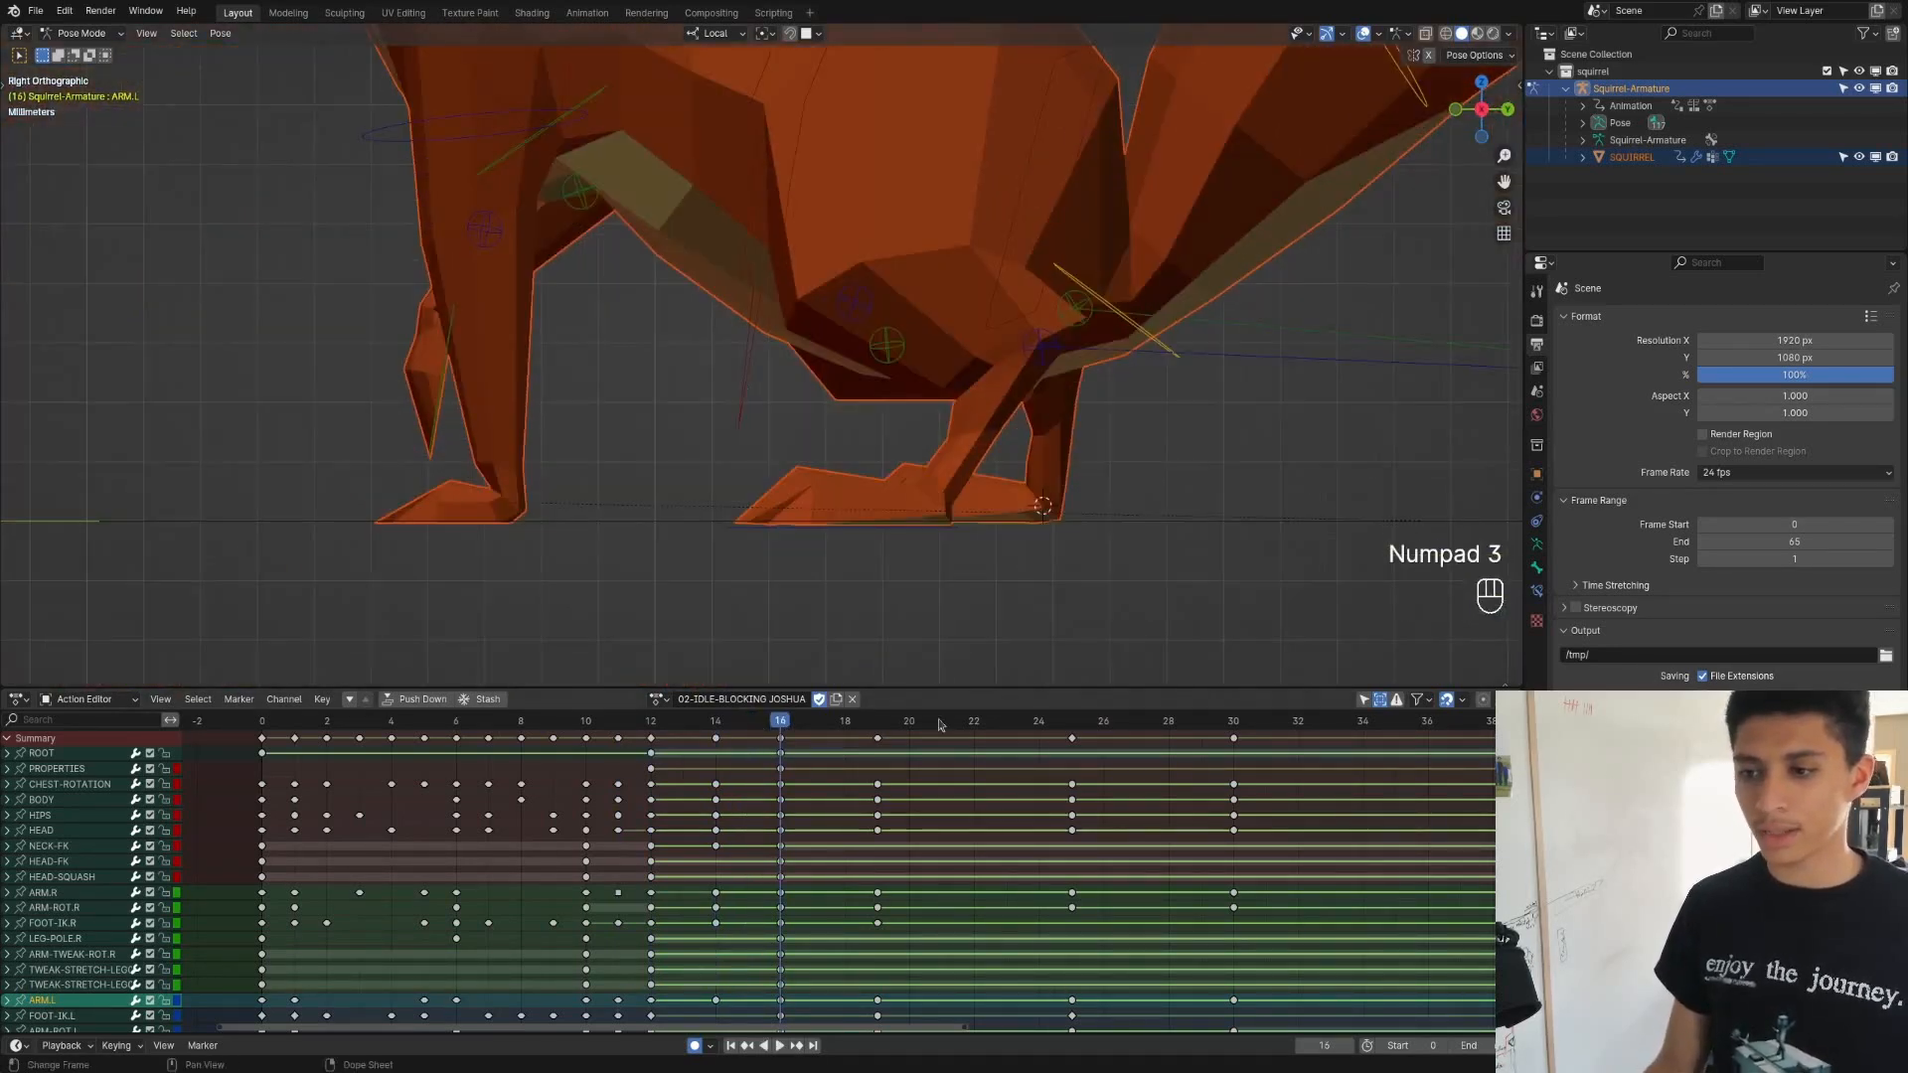
{"action": "mouse_move", "coordinate": [780, 731]}
{"action": "left_mouse_down"}
{"action": "mouse_move", "coordinate": [726, 730]}
{"action": "mouse_move", "coordinate": [778, 728]}
{"action": "left_mouse_up"}
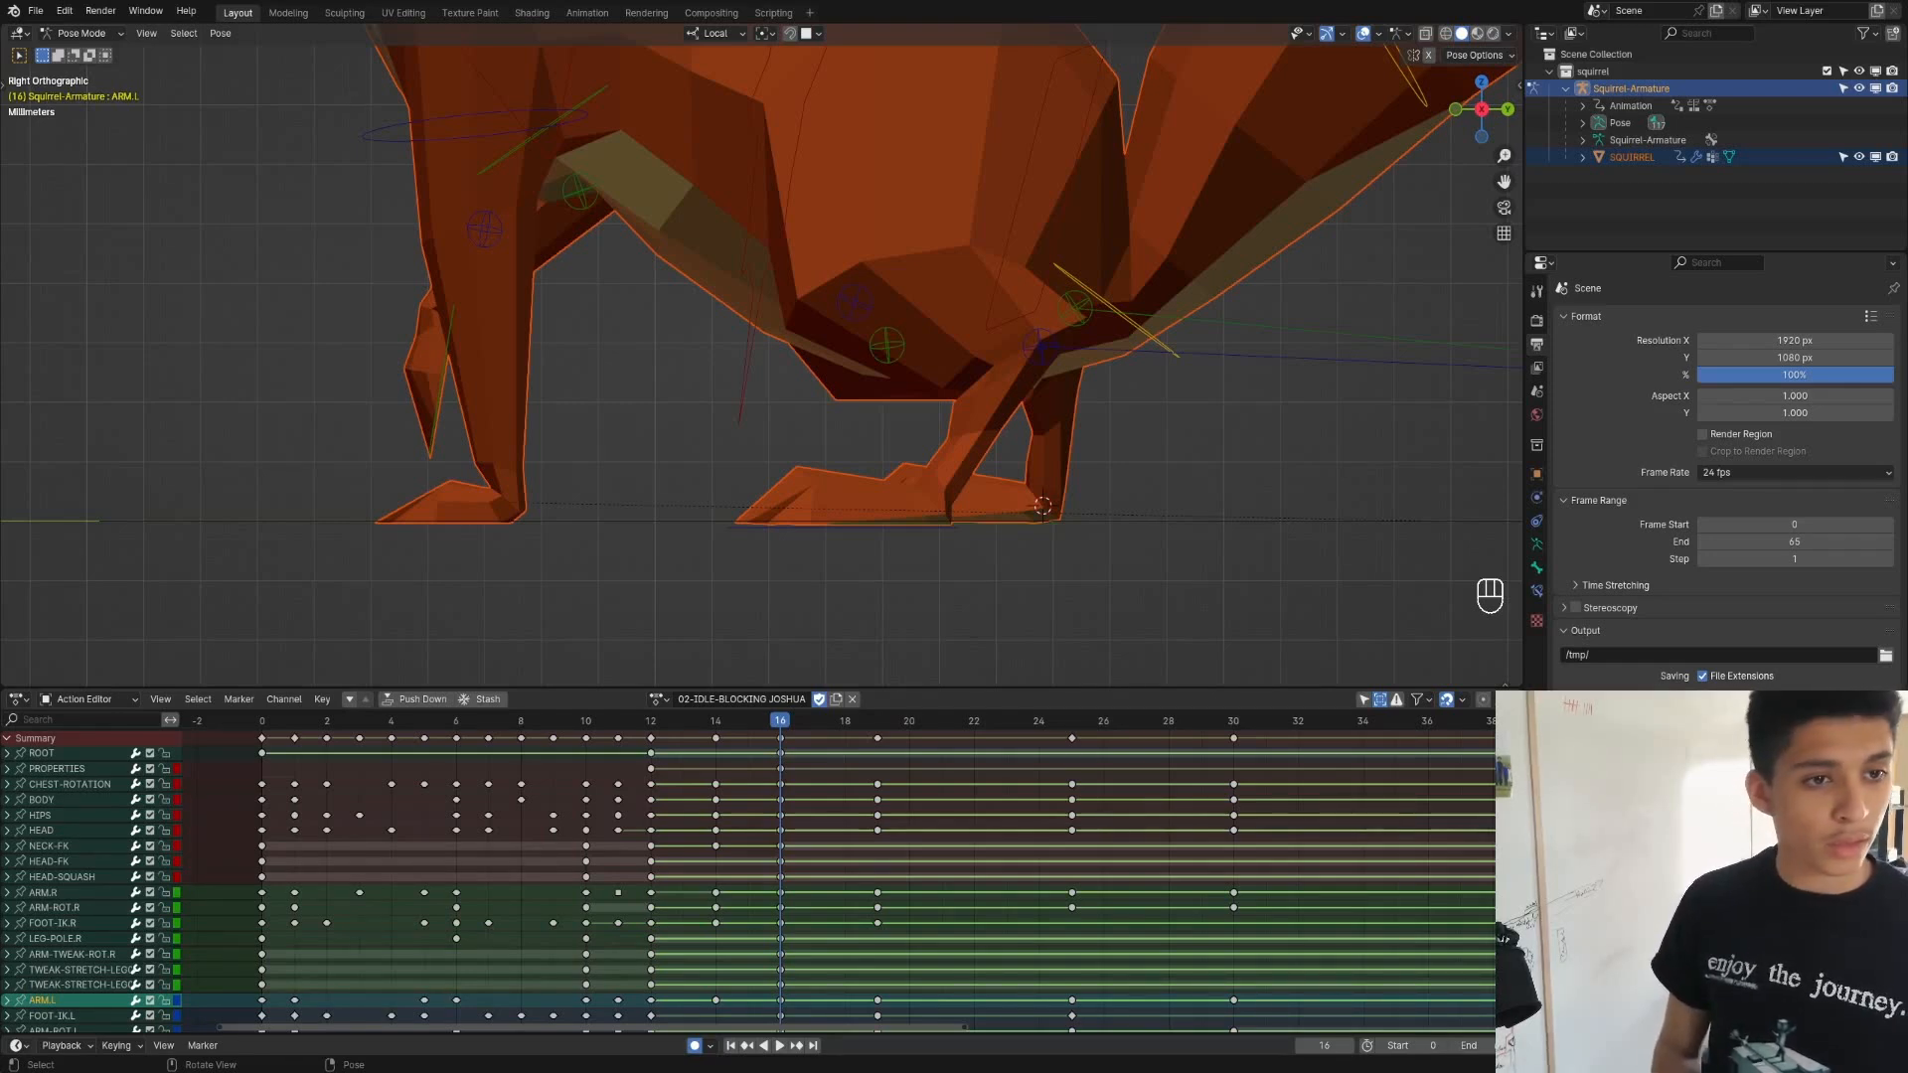
{"action": "middle_click_drag", "start_coordinate": [696, 586], "coordinate": [752, 589]}
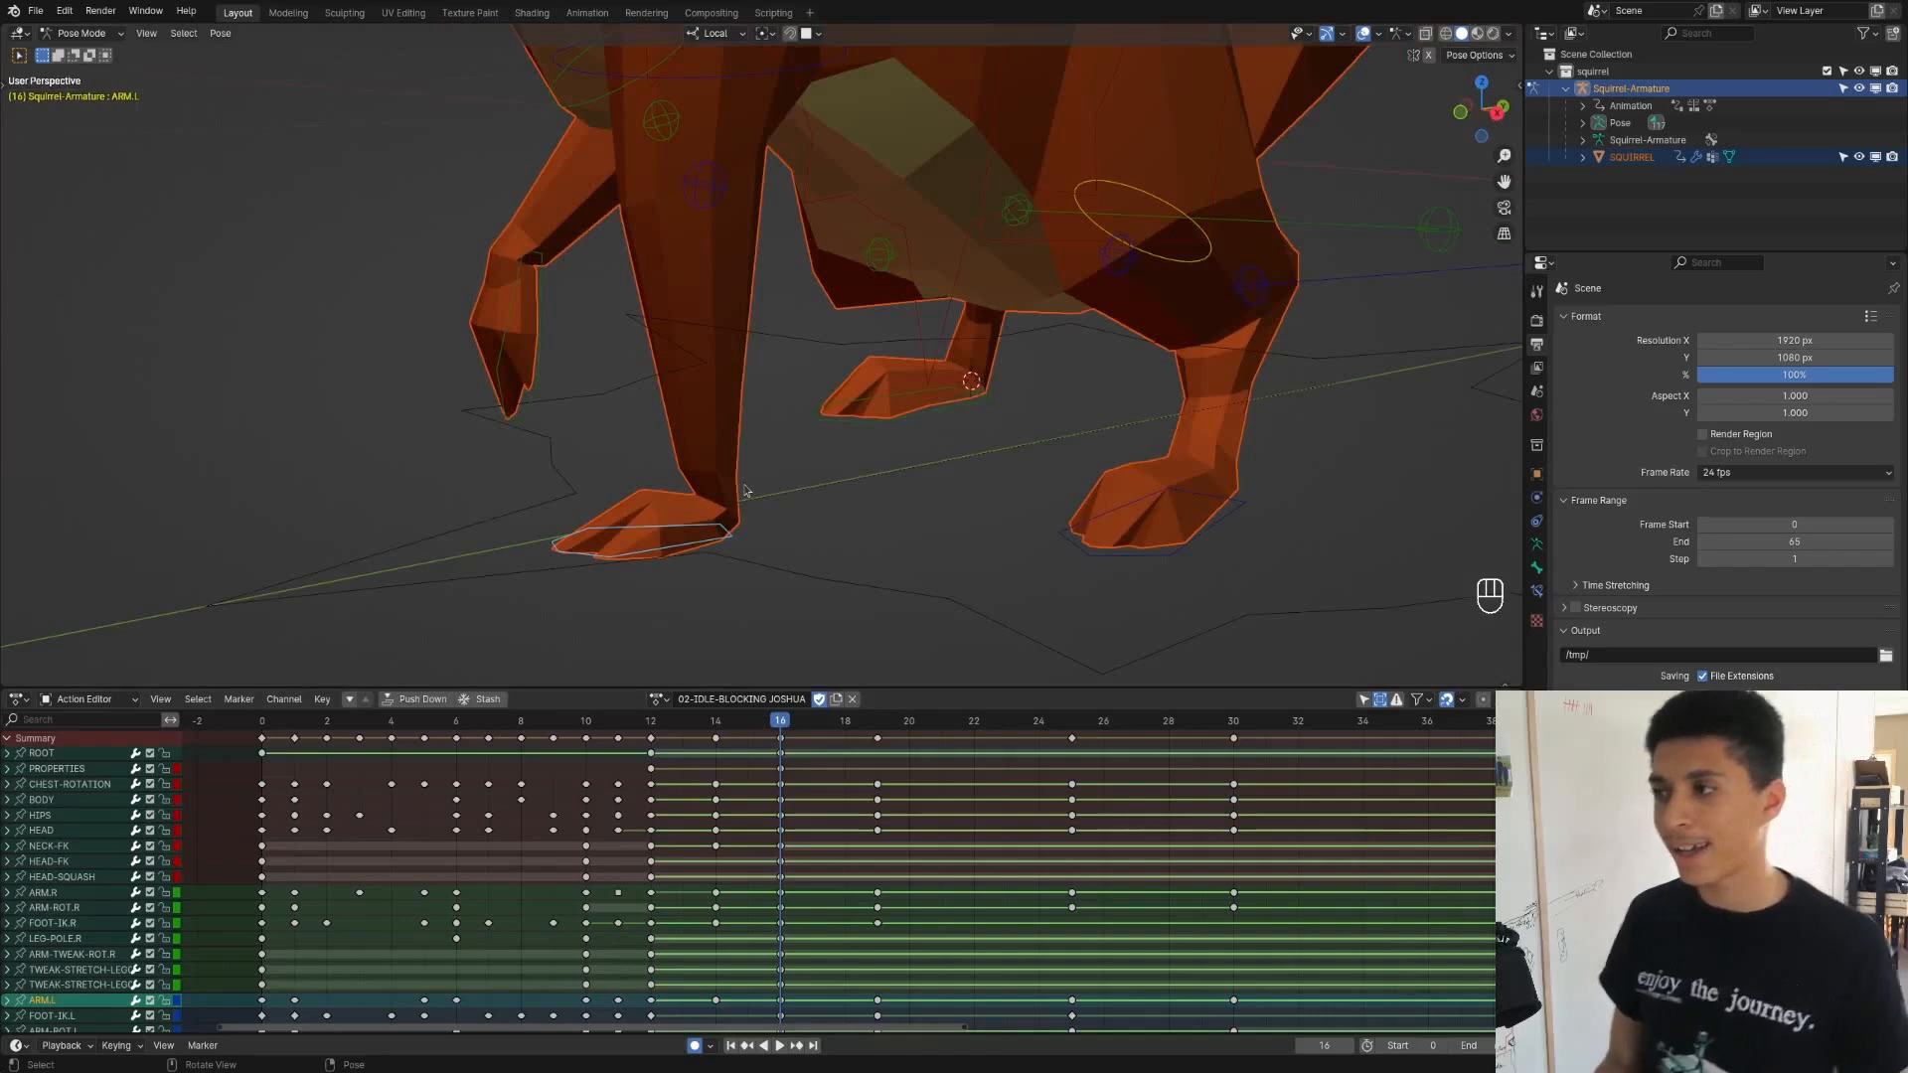
{"action": "middle_click_drag", "start_coordinate": [697, 367], "coordinate": [734, 344], "text": "shift"}
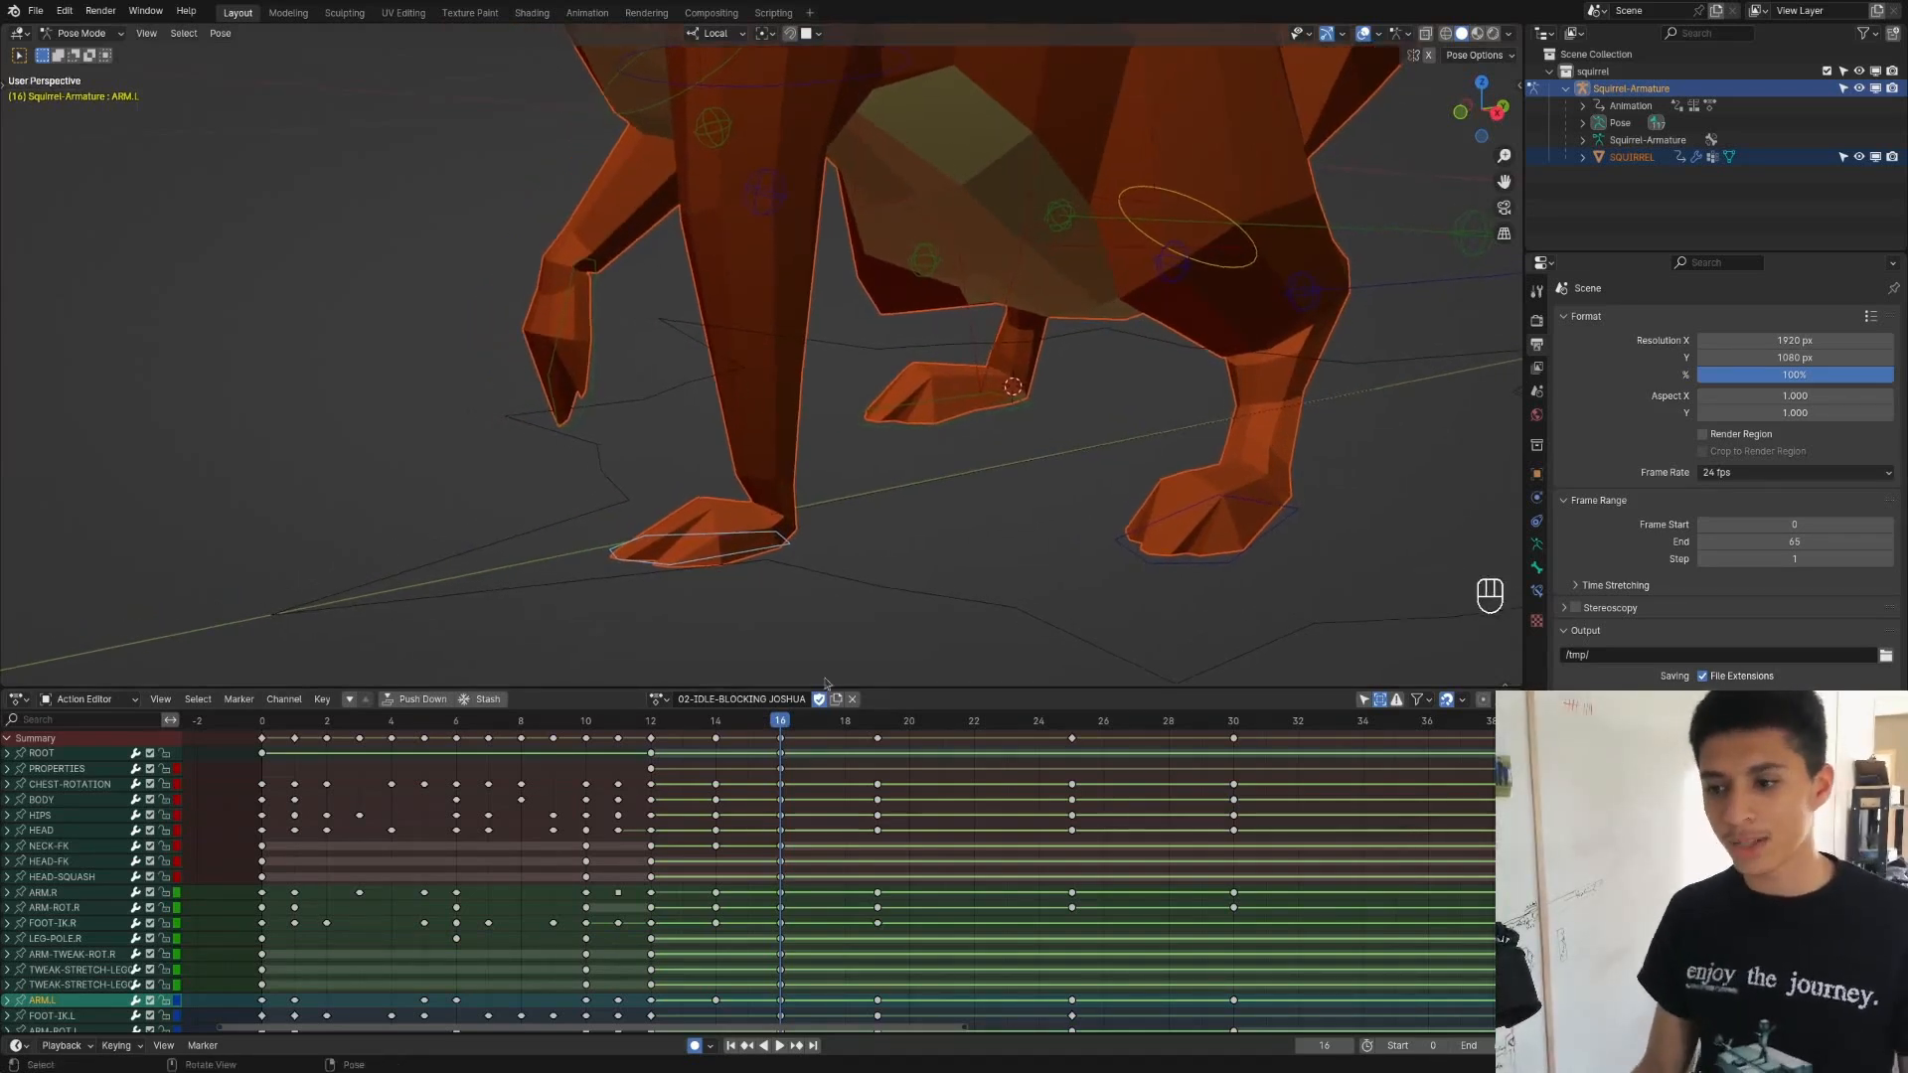
{"action": "left_click", "coordinate": [763, 725]}
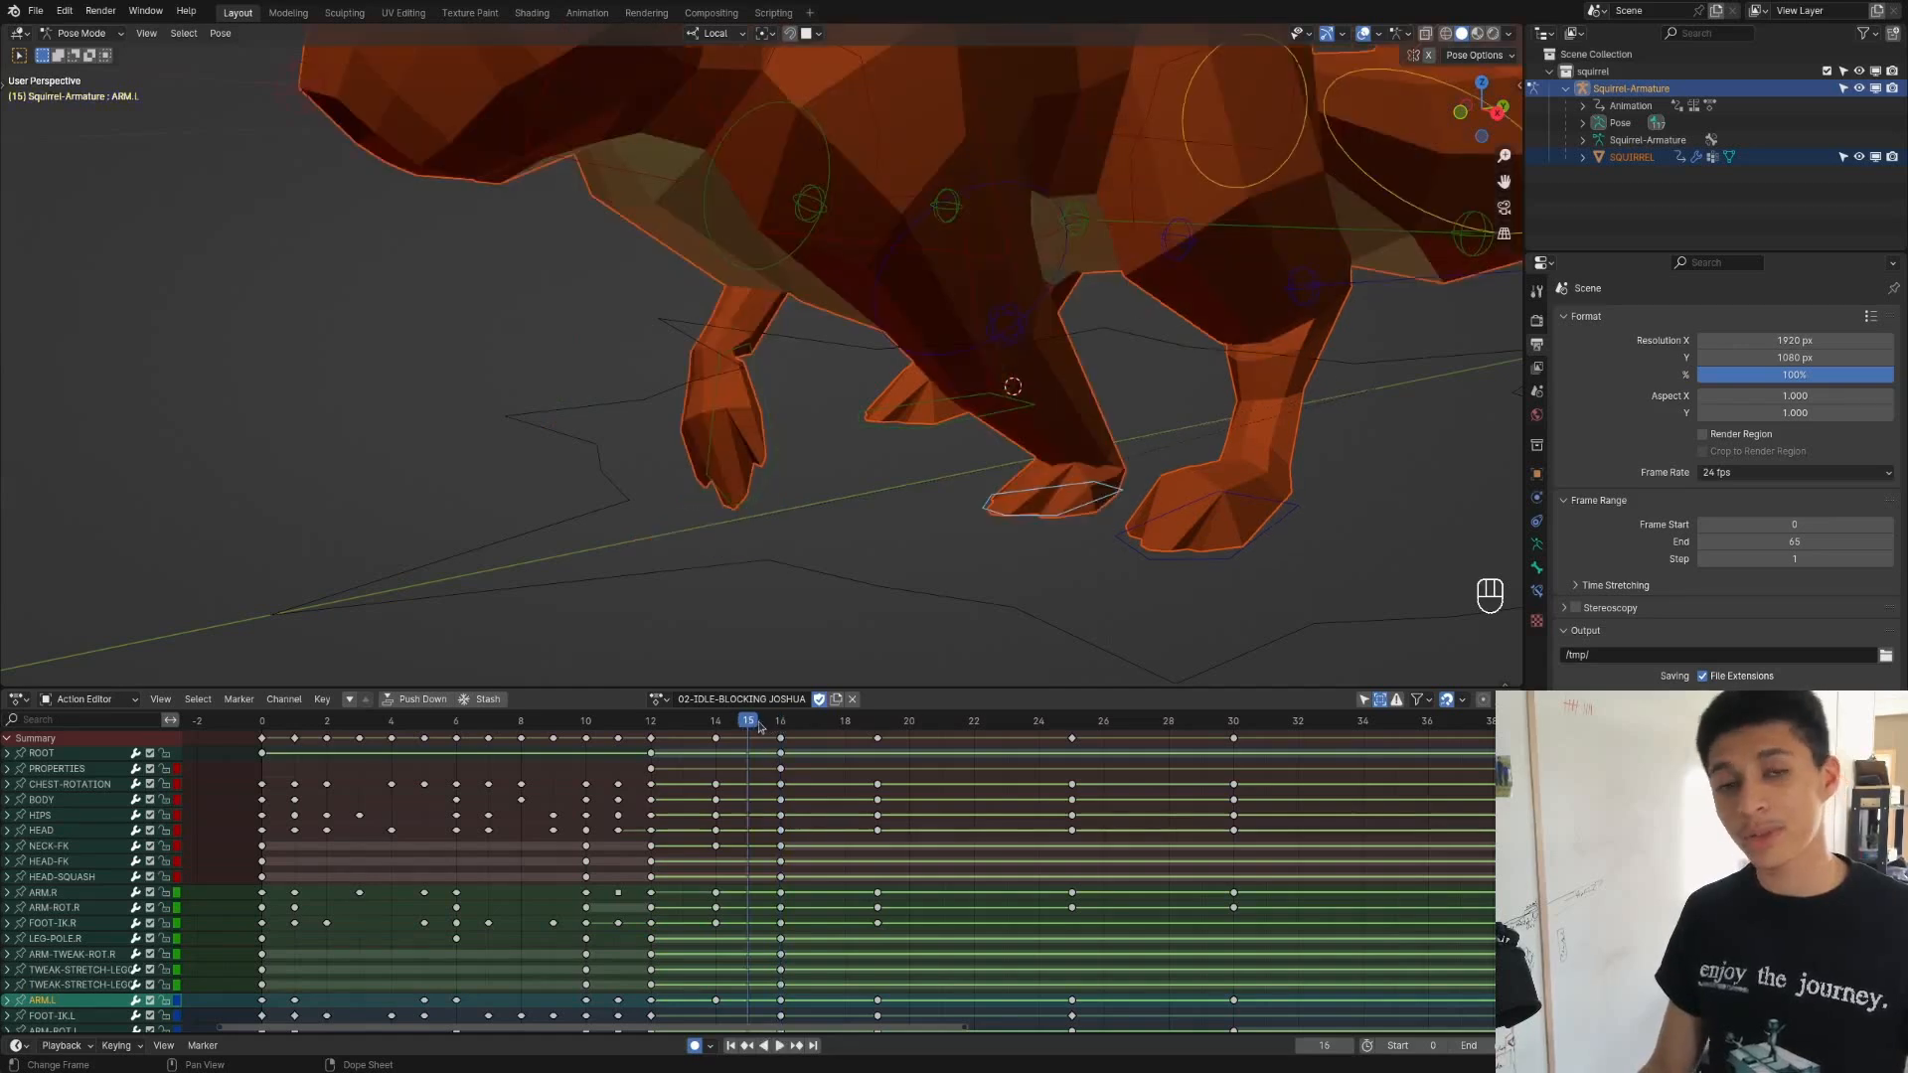
{"action": "left_click_drag", "start_coordinate": [737, 728], "coordinate": [788, 724]}
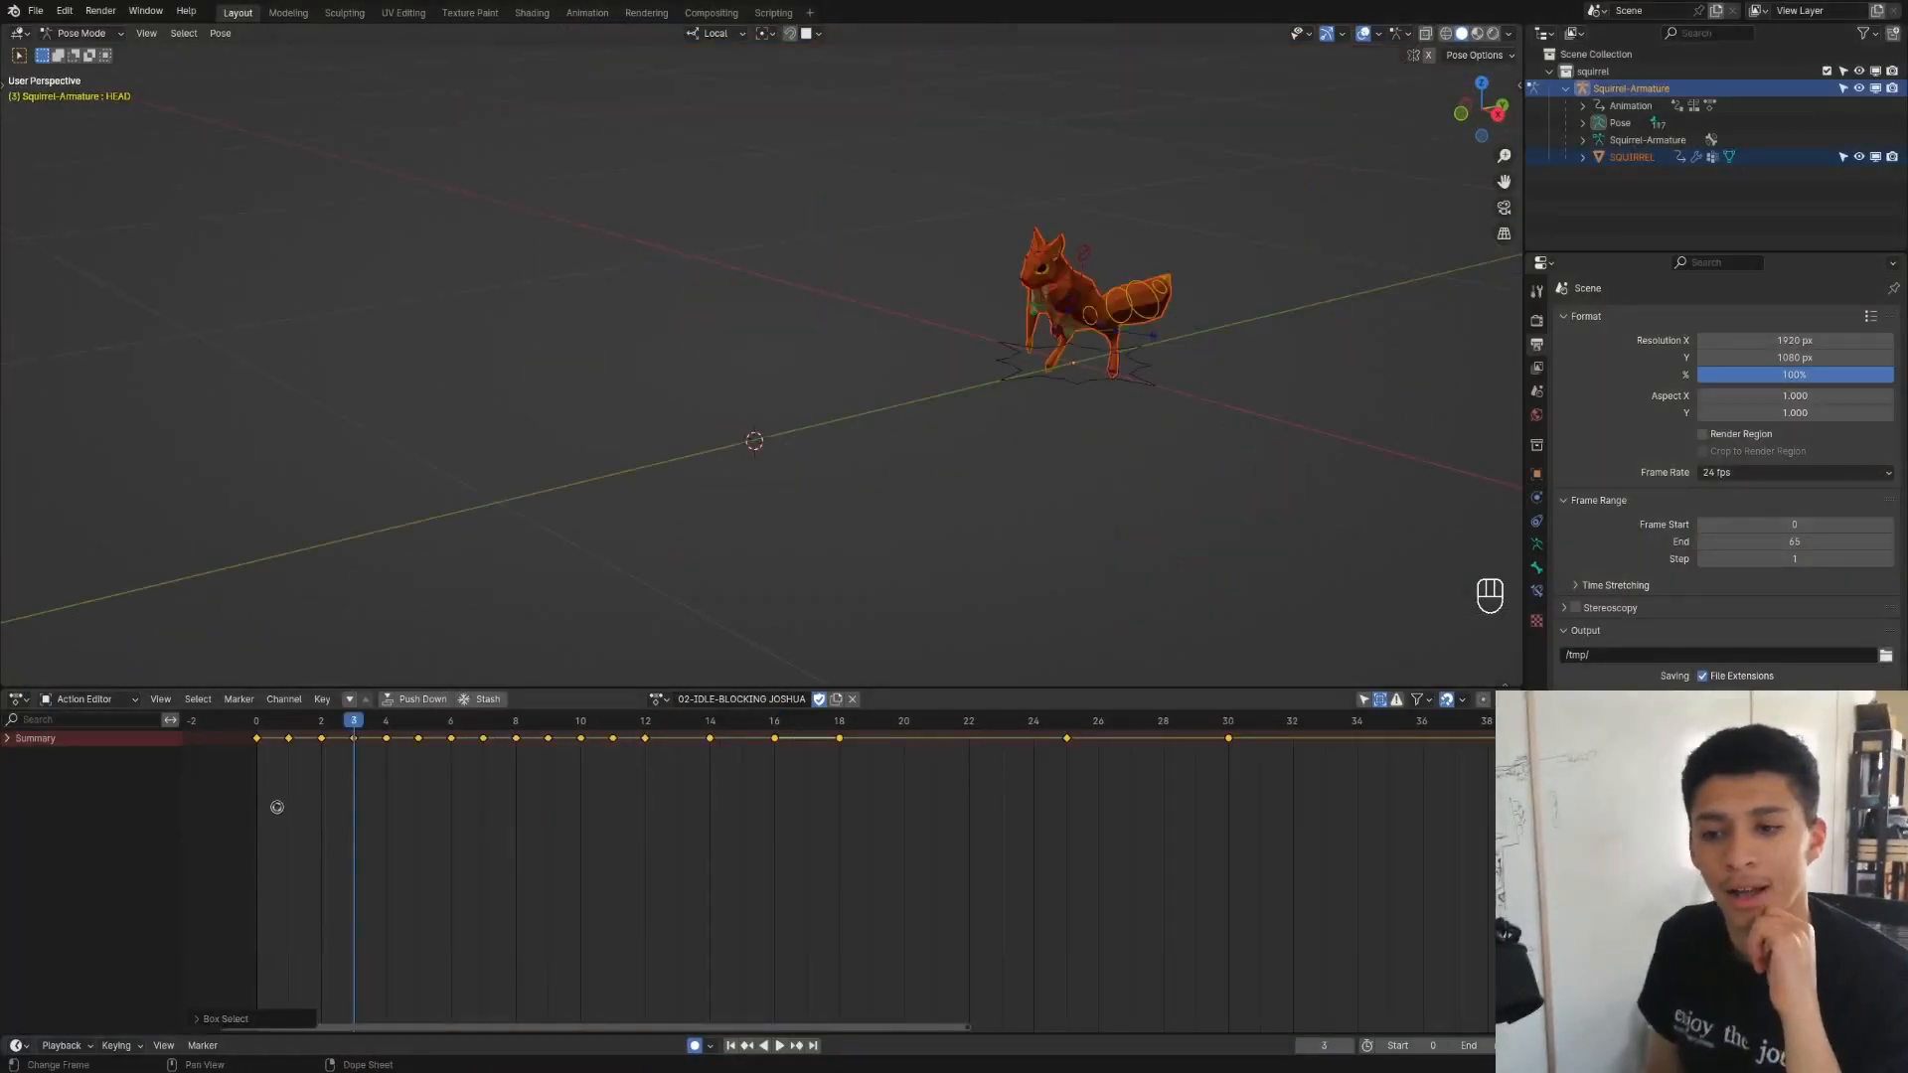
Review the full idle blocking animation by playing it and stepping through the frames up to frame 42
{"action": "left_click", "coordinate": [359, 787]}
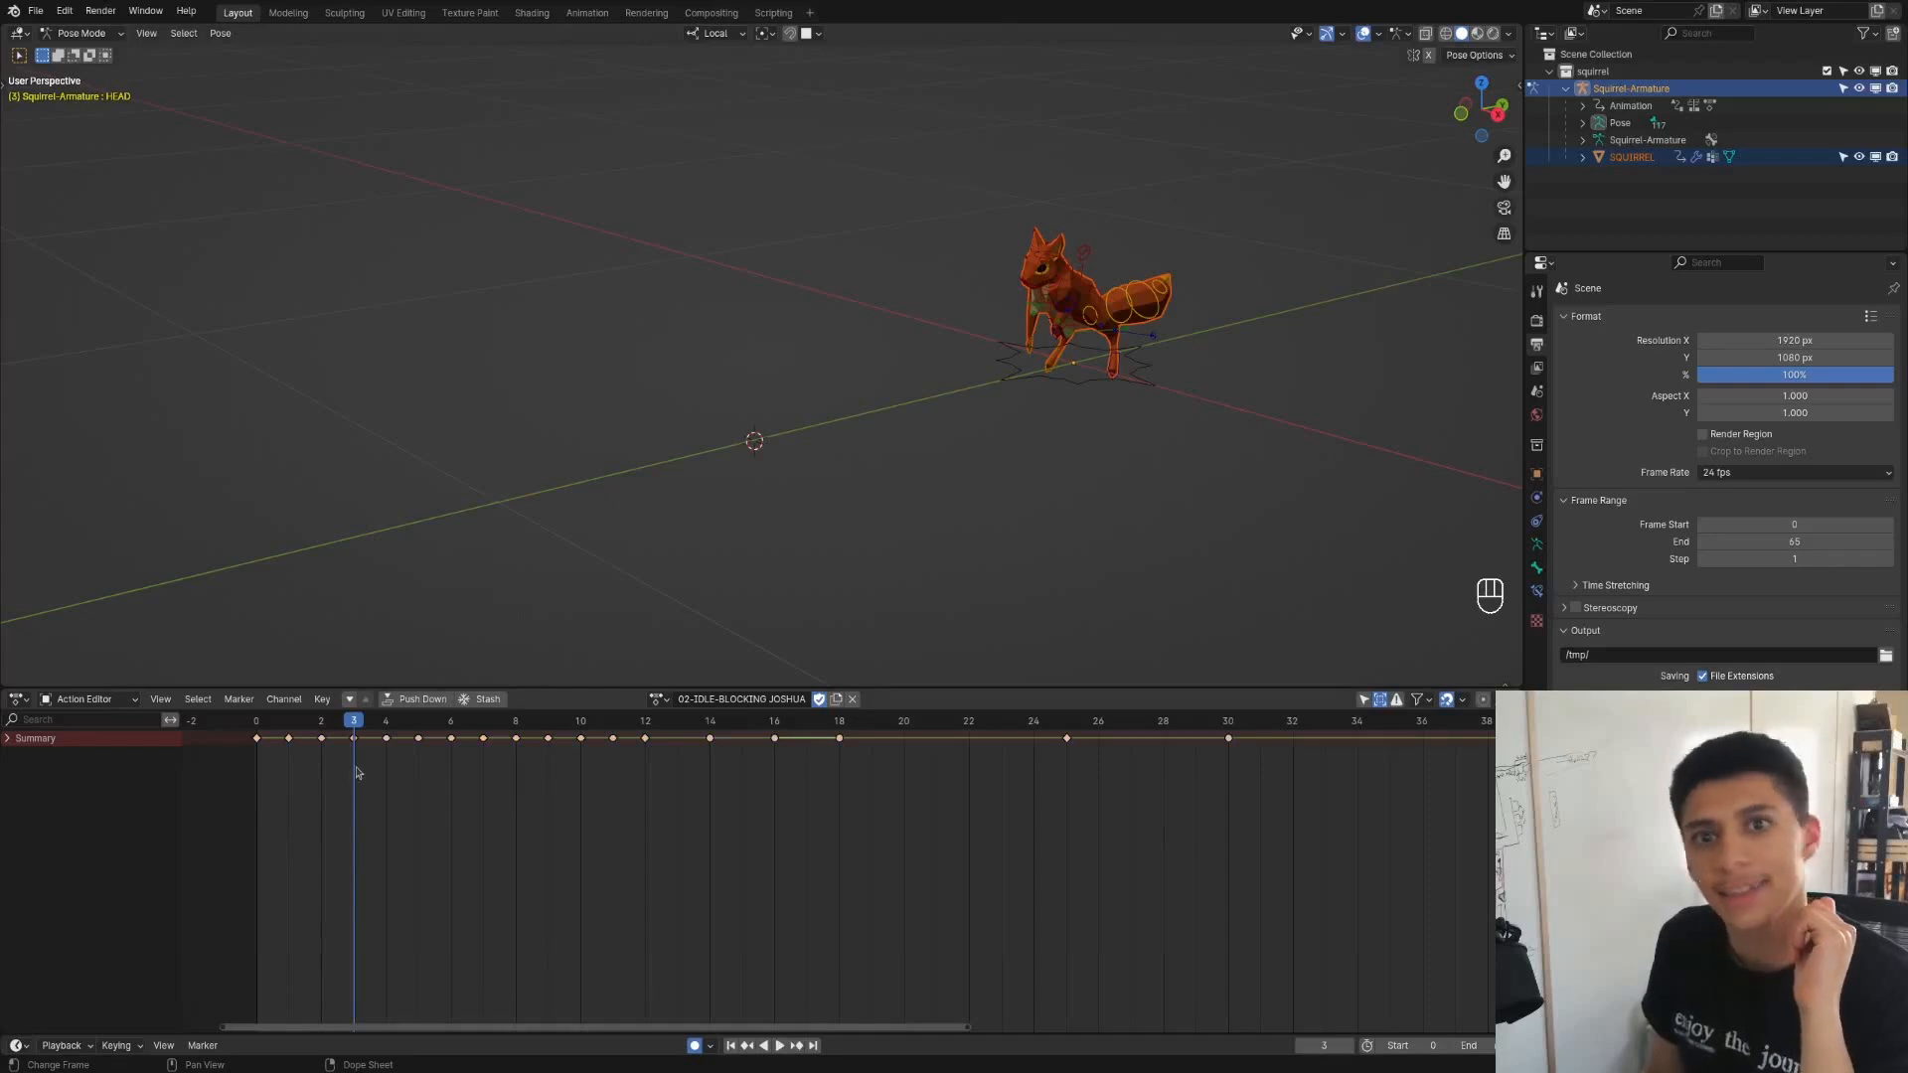
{"action": "middle_click_drag", "start_coordinate": [318, 810], "coordinate": [425, 822]}
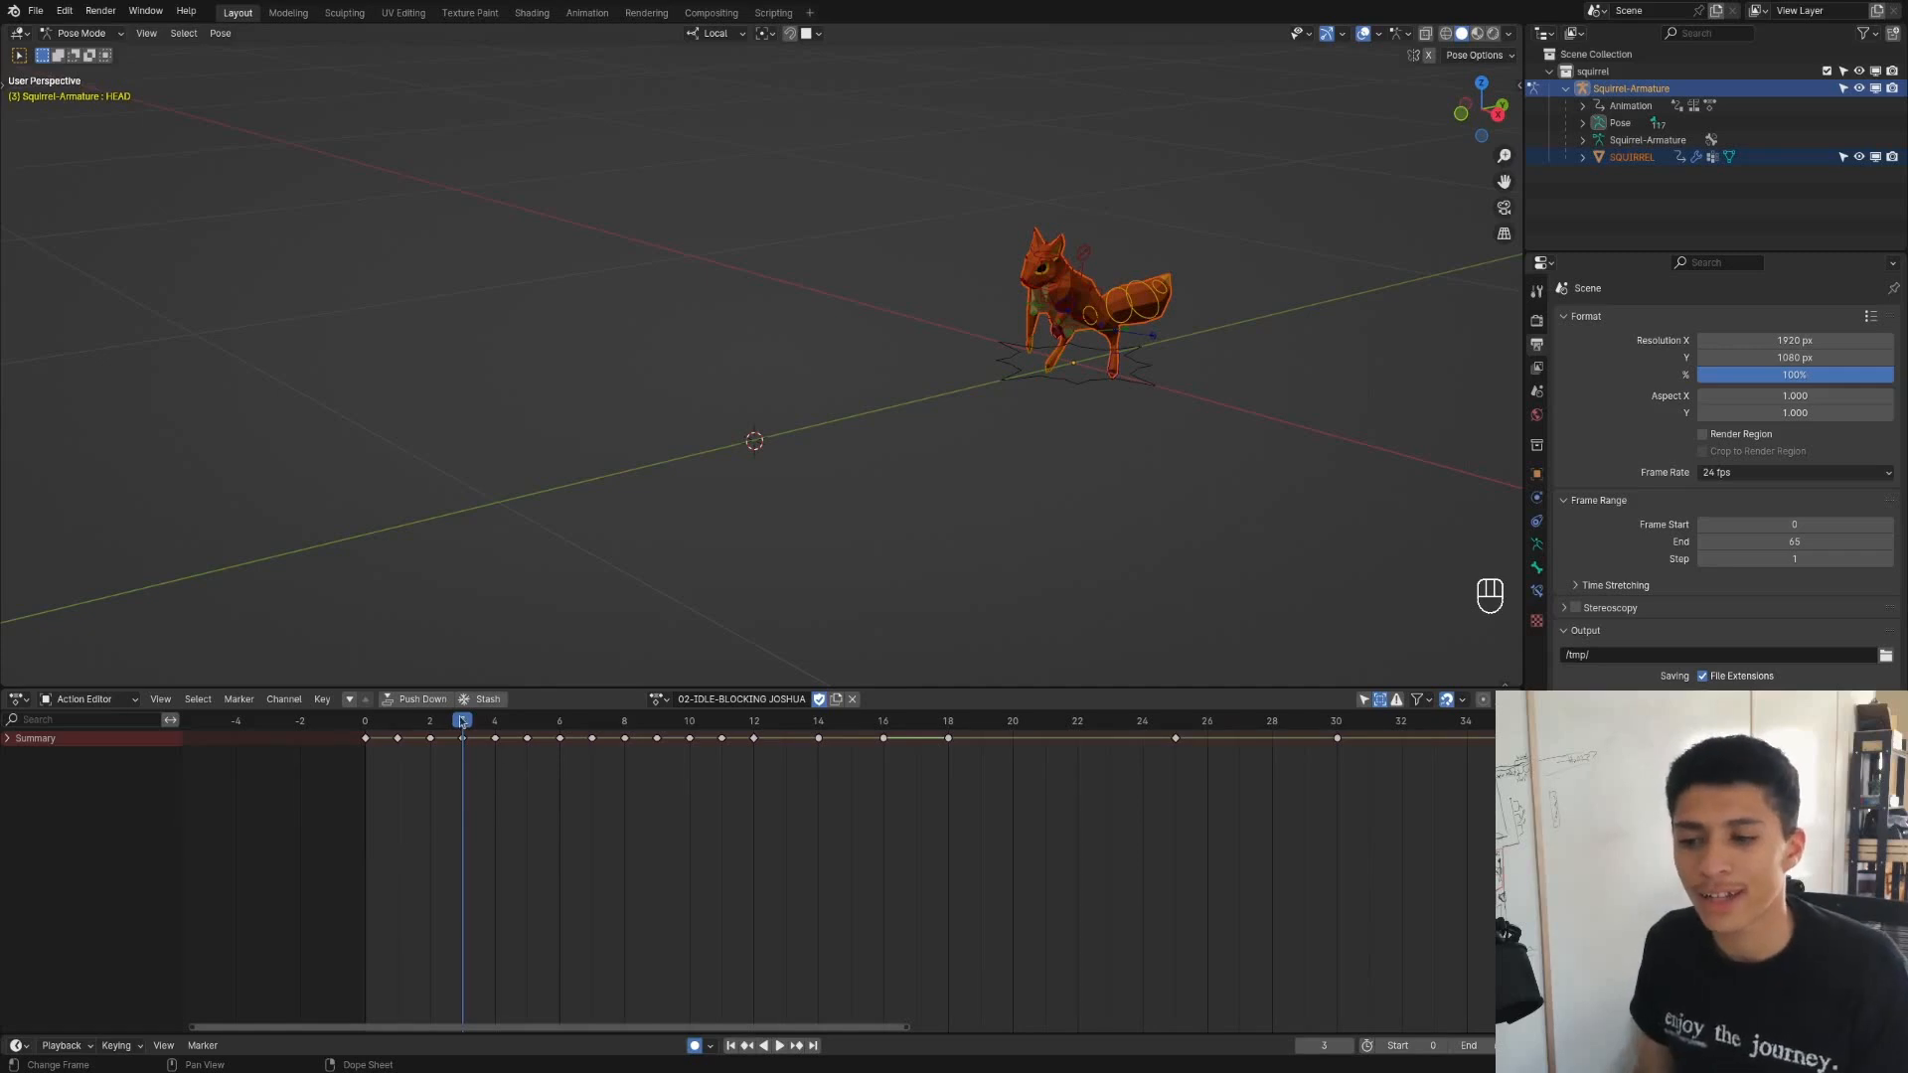
{"action": "key", "text": "space"}
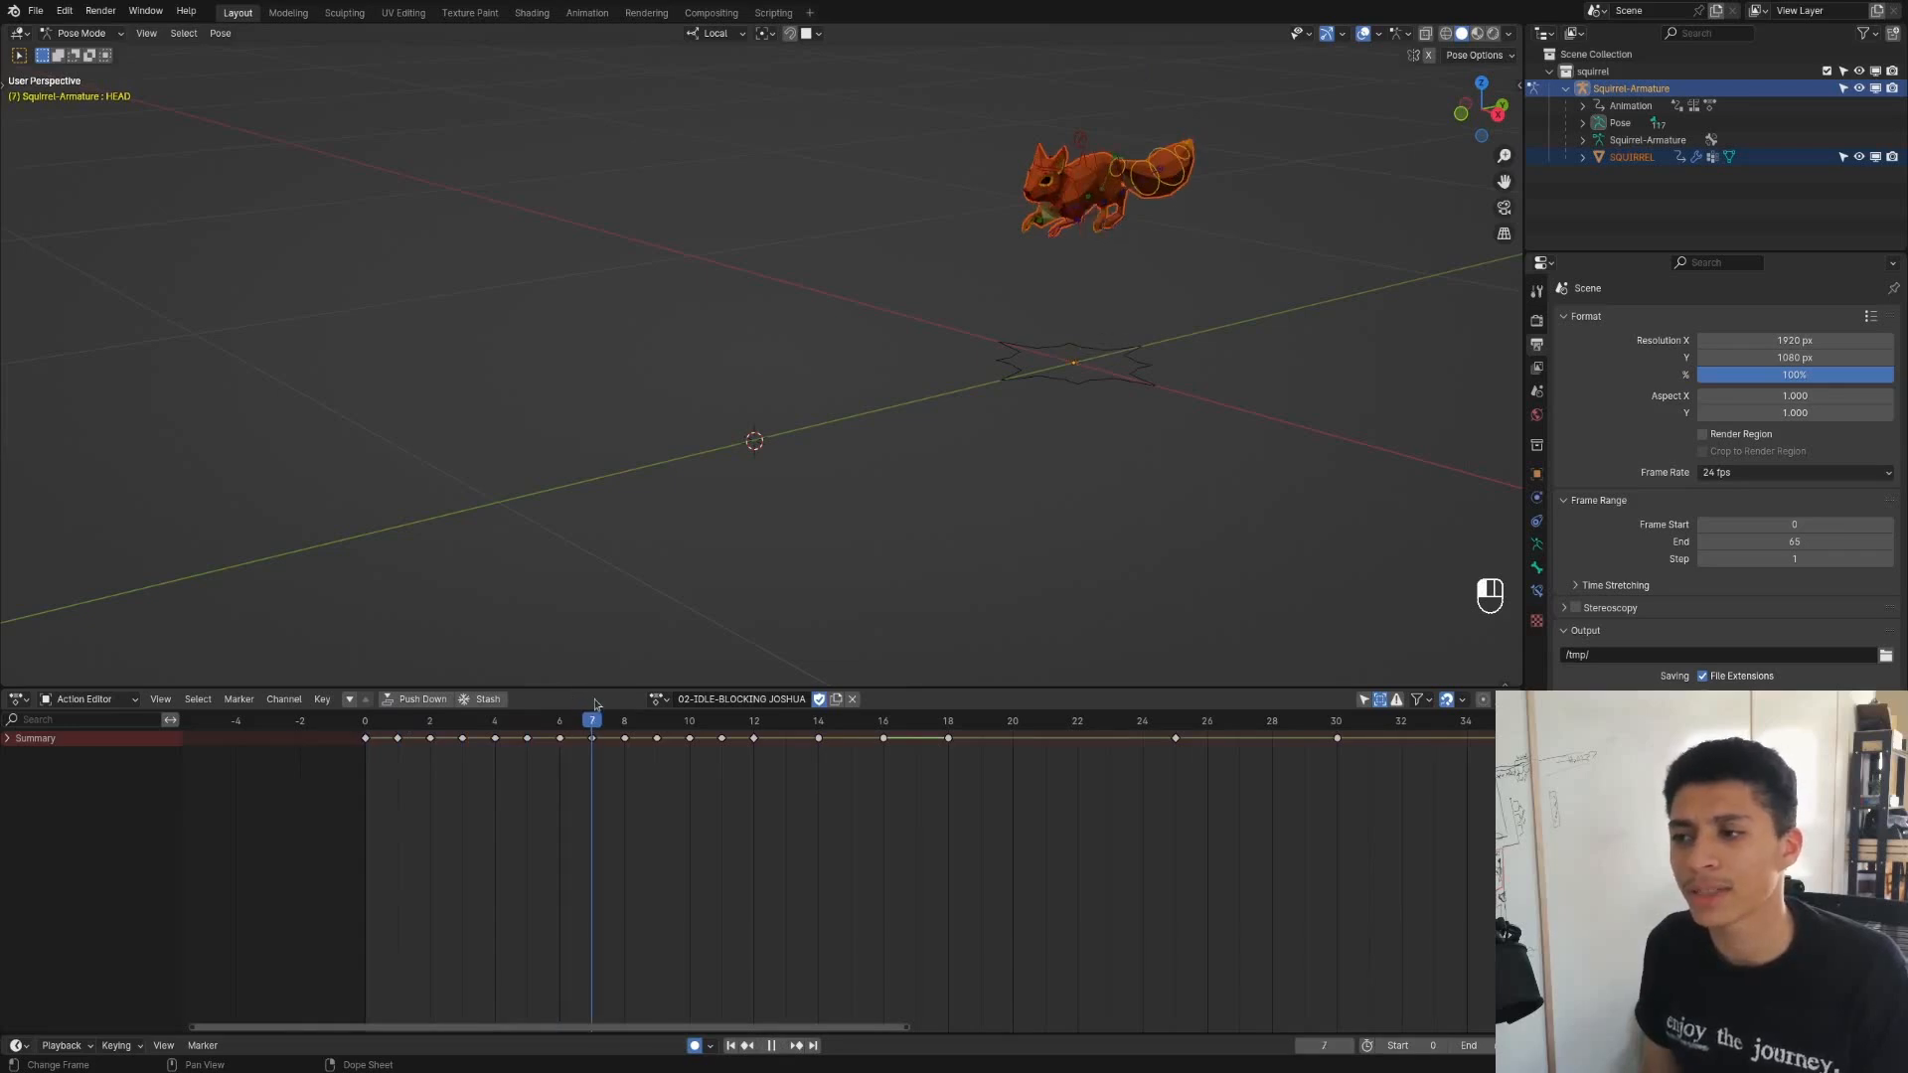
{"action": "left_click_drag", "start_coordinate": [579, 709], "coordinate": [850, 723]}
{"action": "middle_click_drag", "start_coordinate": [1033, 801], "coordinate": [907, 803]}
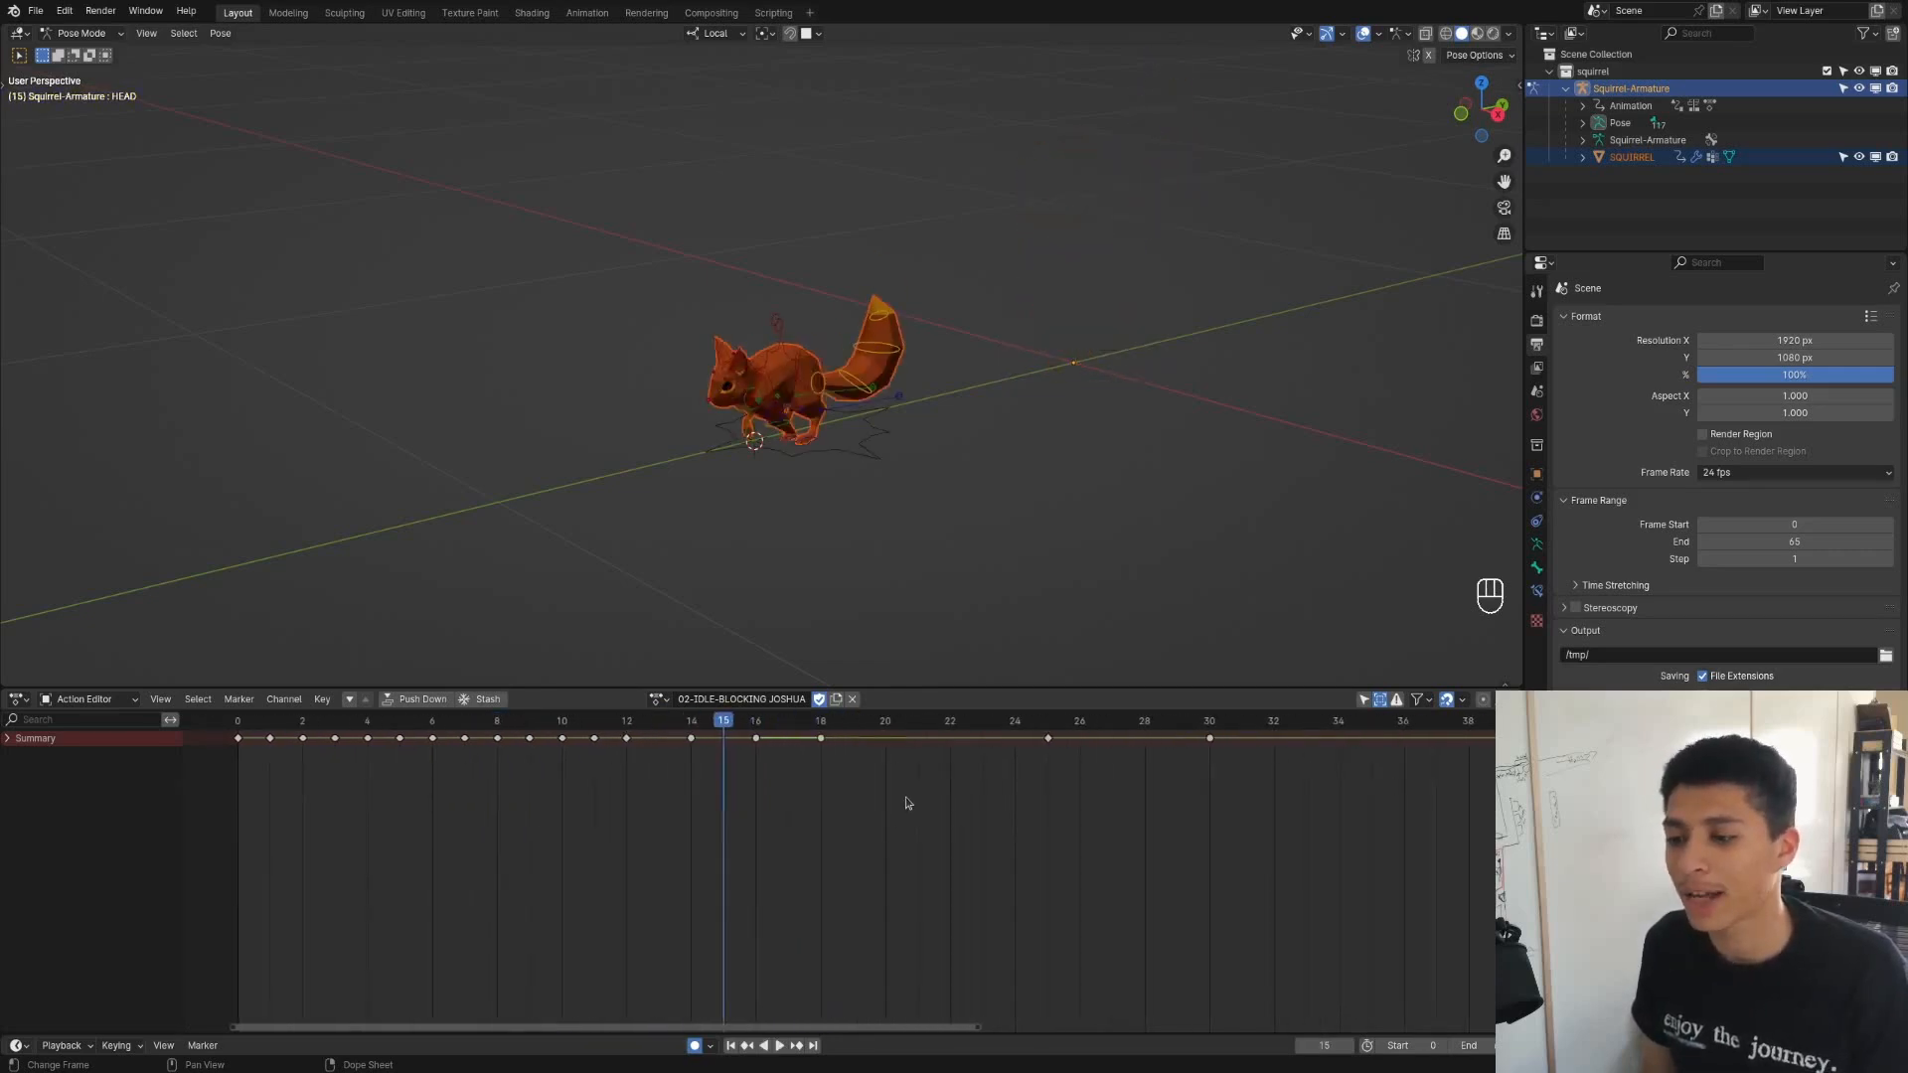
{"action": "scroll", "coordinate": [884, 818], "scroll_direction": "down", "scroll_amount": 13, "text": "alt"}
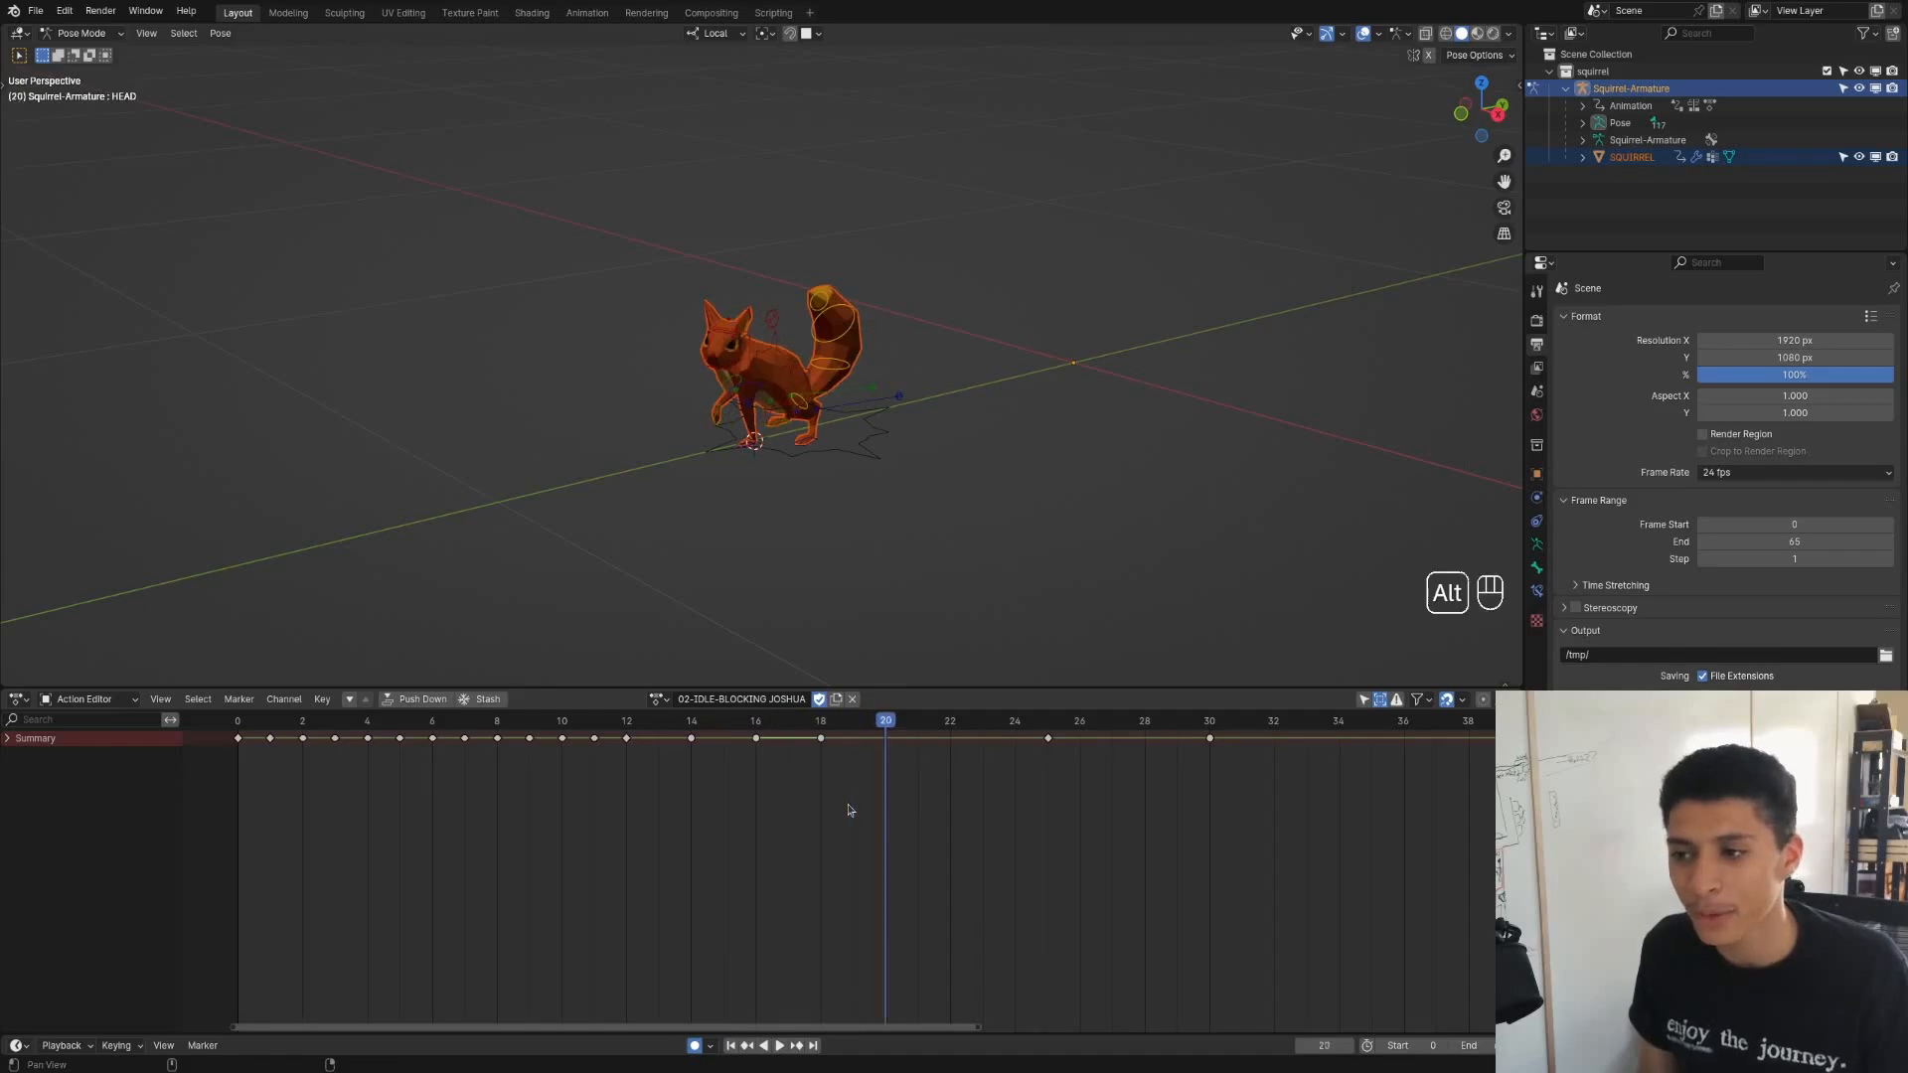
{"action": "scroll", "coordinate": [846, 824], "scroll_direction": "down", "scroll_amount": 7, "text": "alt"}
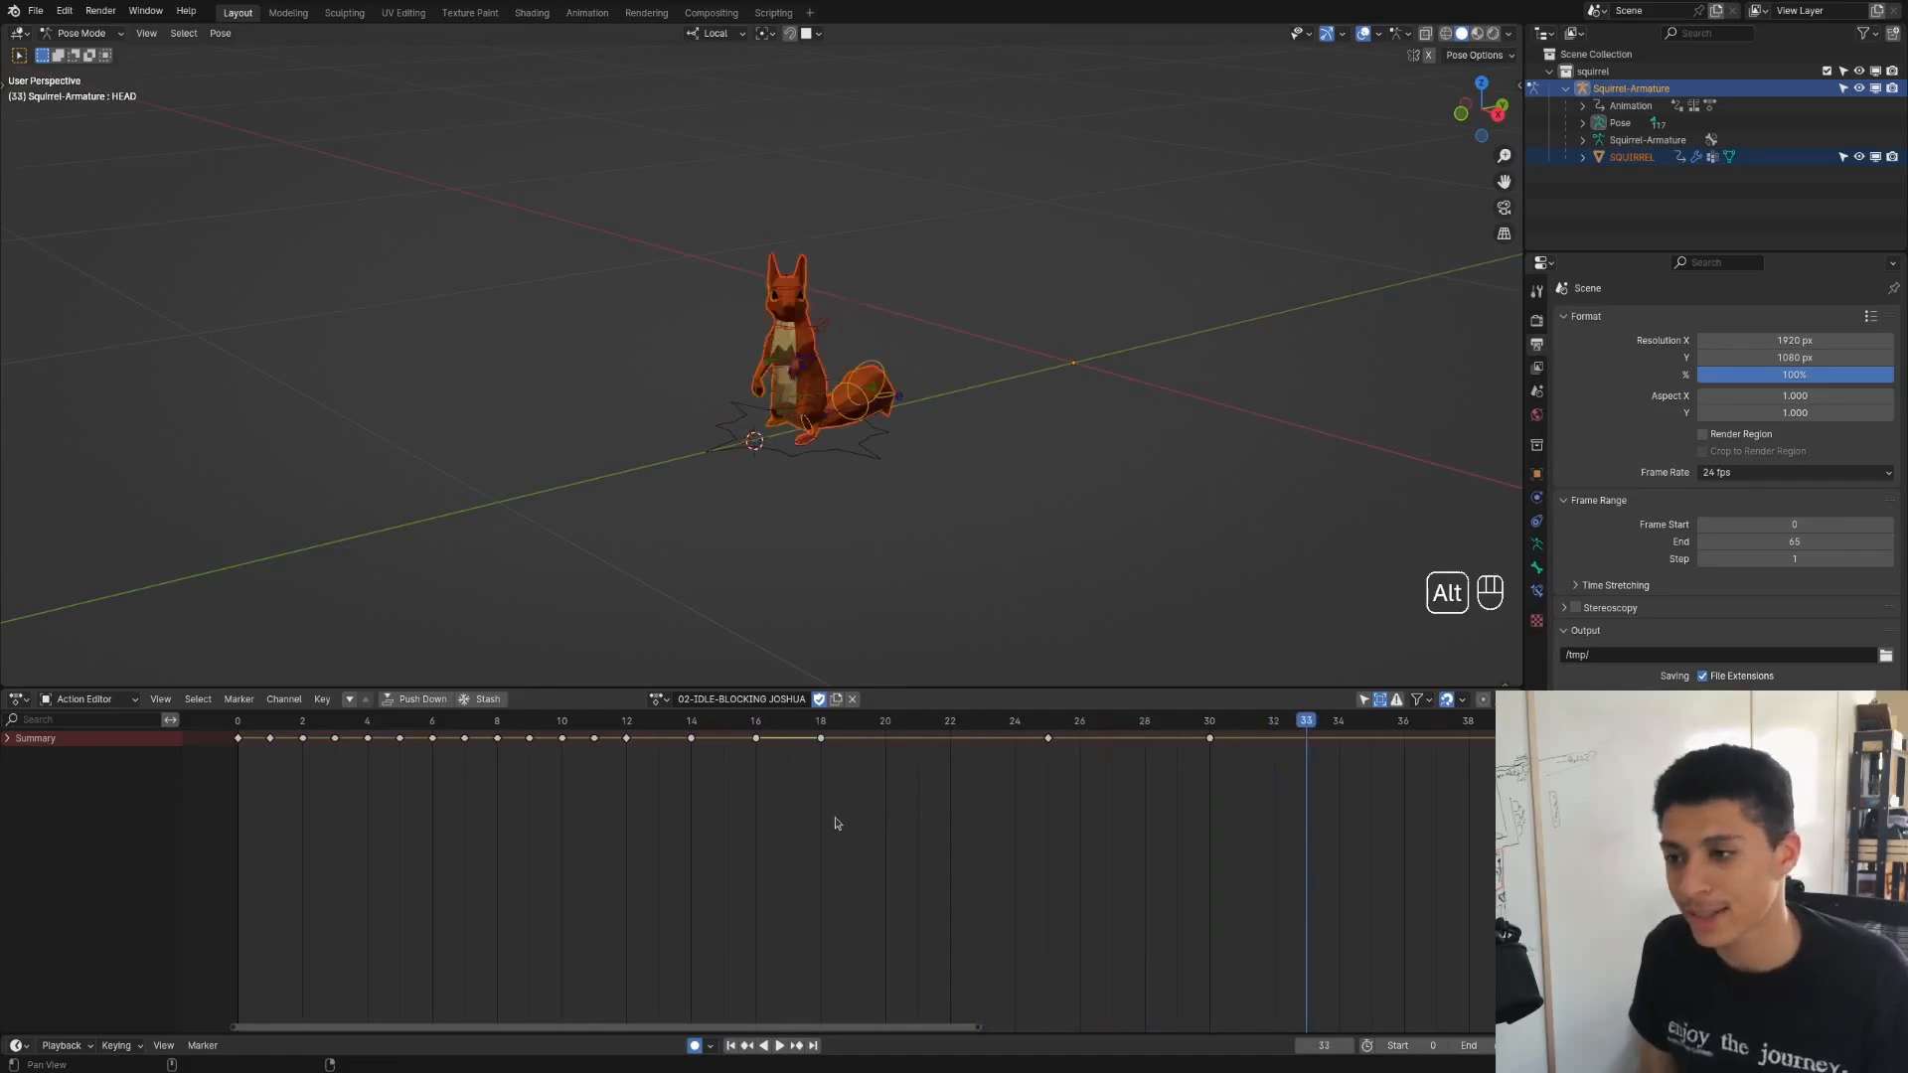
{"action": "scroll", "coordinate": [815, 740], "scroll_direction": "down", "scroll_amount": 3, "text": "alt"}
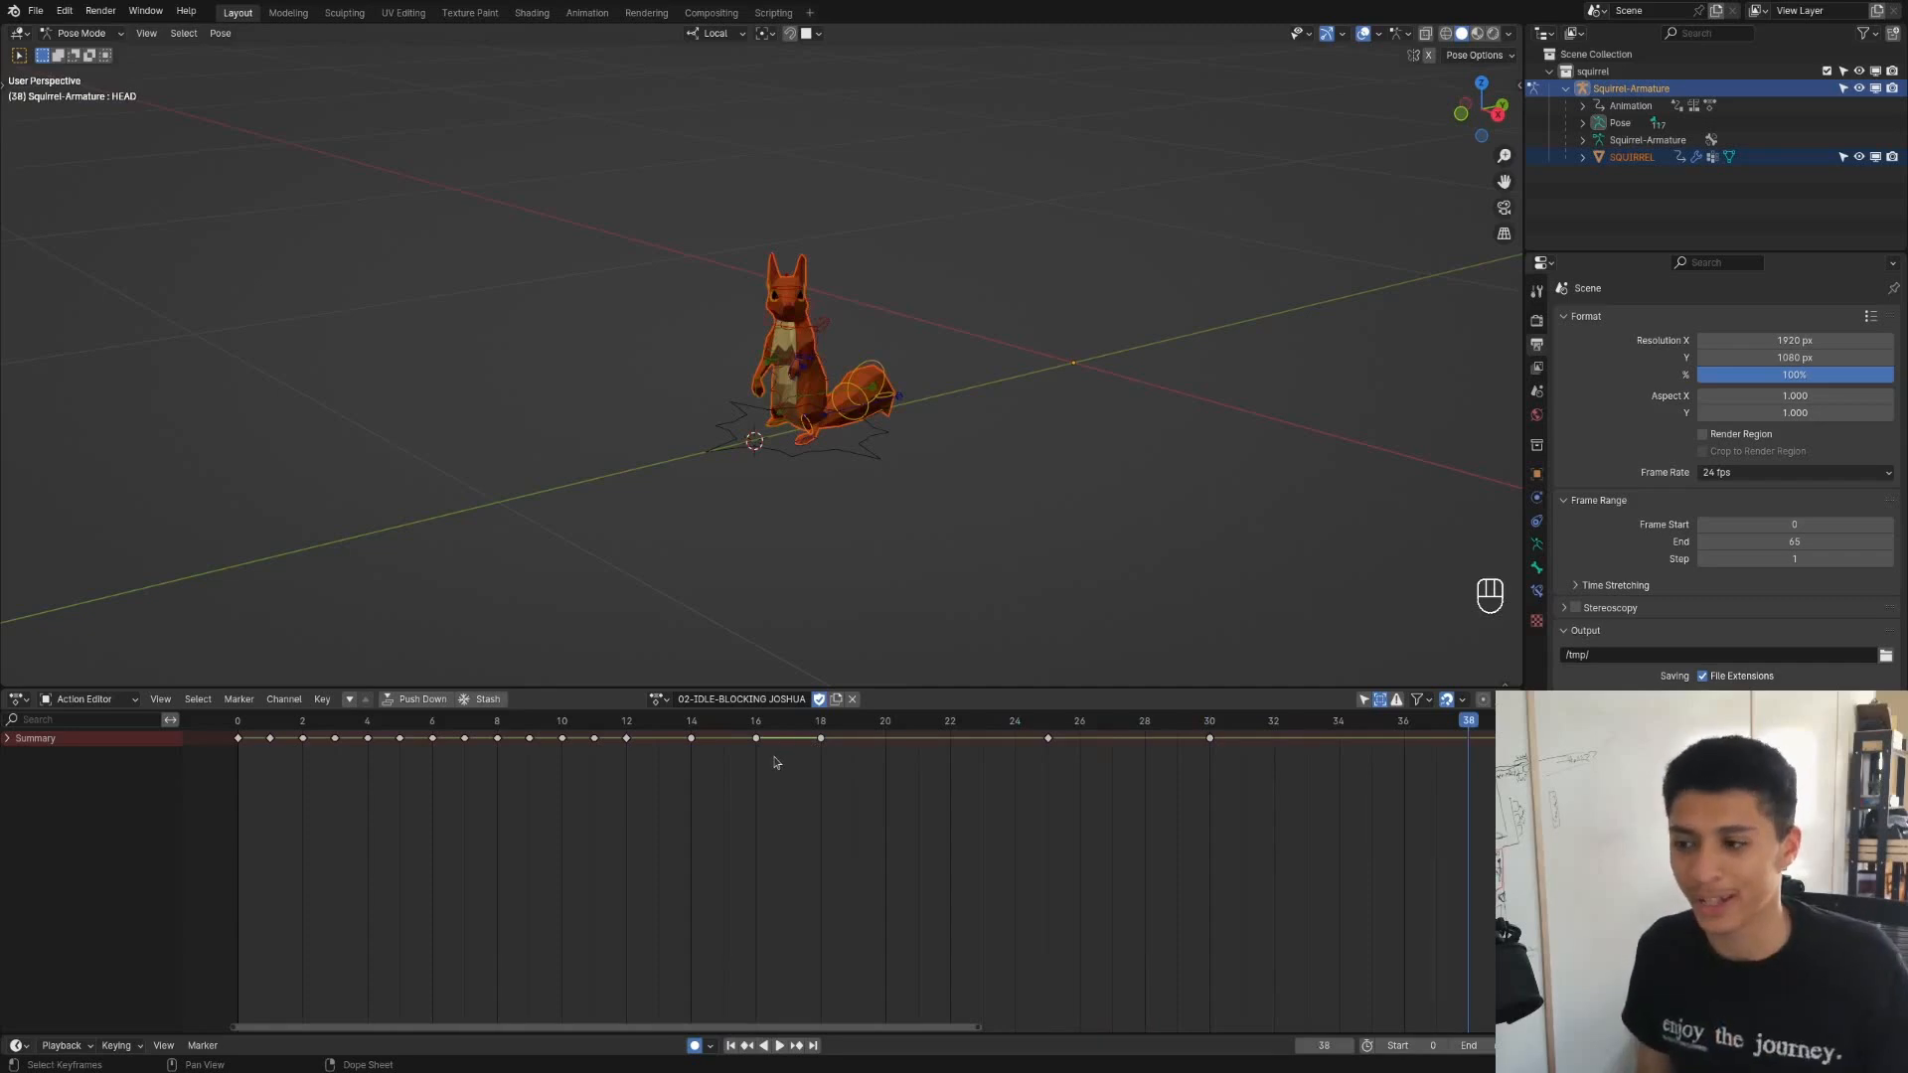
{"action": "scroll", "coordinate": [771, 758], "scroll_direction": "down", "scroll_amount": 3, "text": "ctrl"}
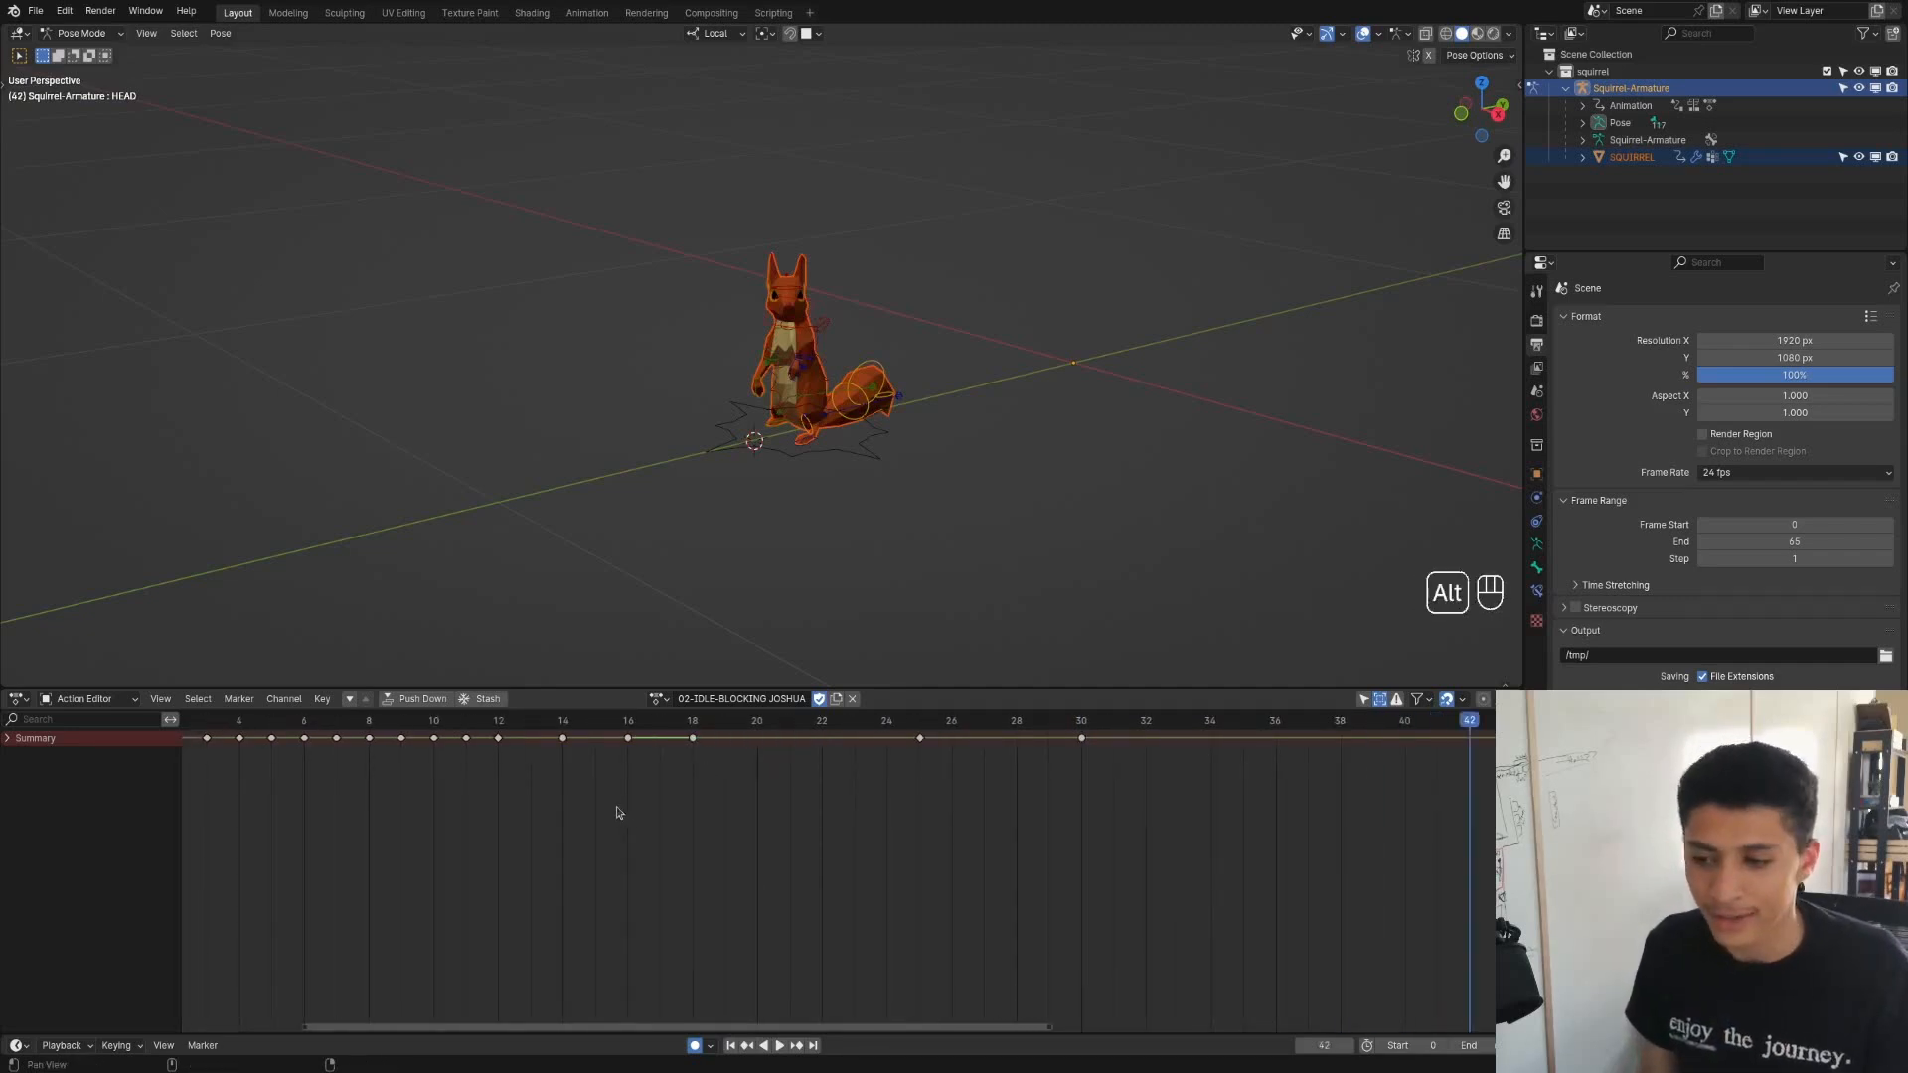
{"action": "scroll", "coordinate": [611, 810], "scroll_direction": "down", "scroll_amount": 9, "text": "alt"}
Replay the animation from the start in a closer view and compare the landing poses around frames 16 and 17
{"action": "left_click_drag", "start_coordinate": [412, 730], "coordinate": [253, 735]}
{"action": "scroll", "coordinate": [840, 492], "scroll_direction": "up", "scroll_amount": 5}
{"action": "key", "text": "space"}
{"action": "key", "text": "space"}
{"action": "scroll", "coordinate": [412, 821], "scroll_direction": "up", "scroll_amount": 3}
{"action": "key", "text": "space"}
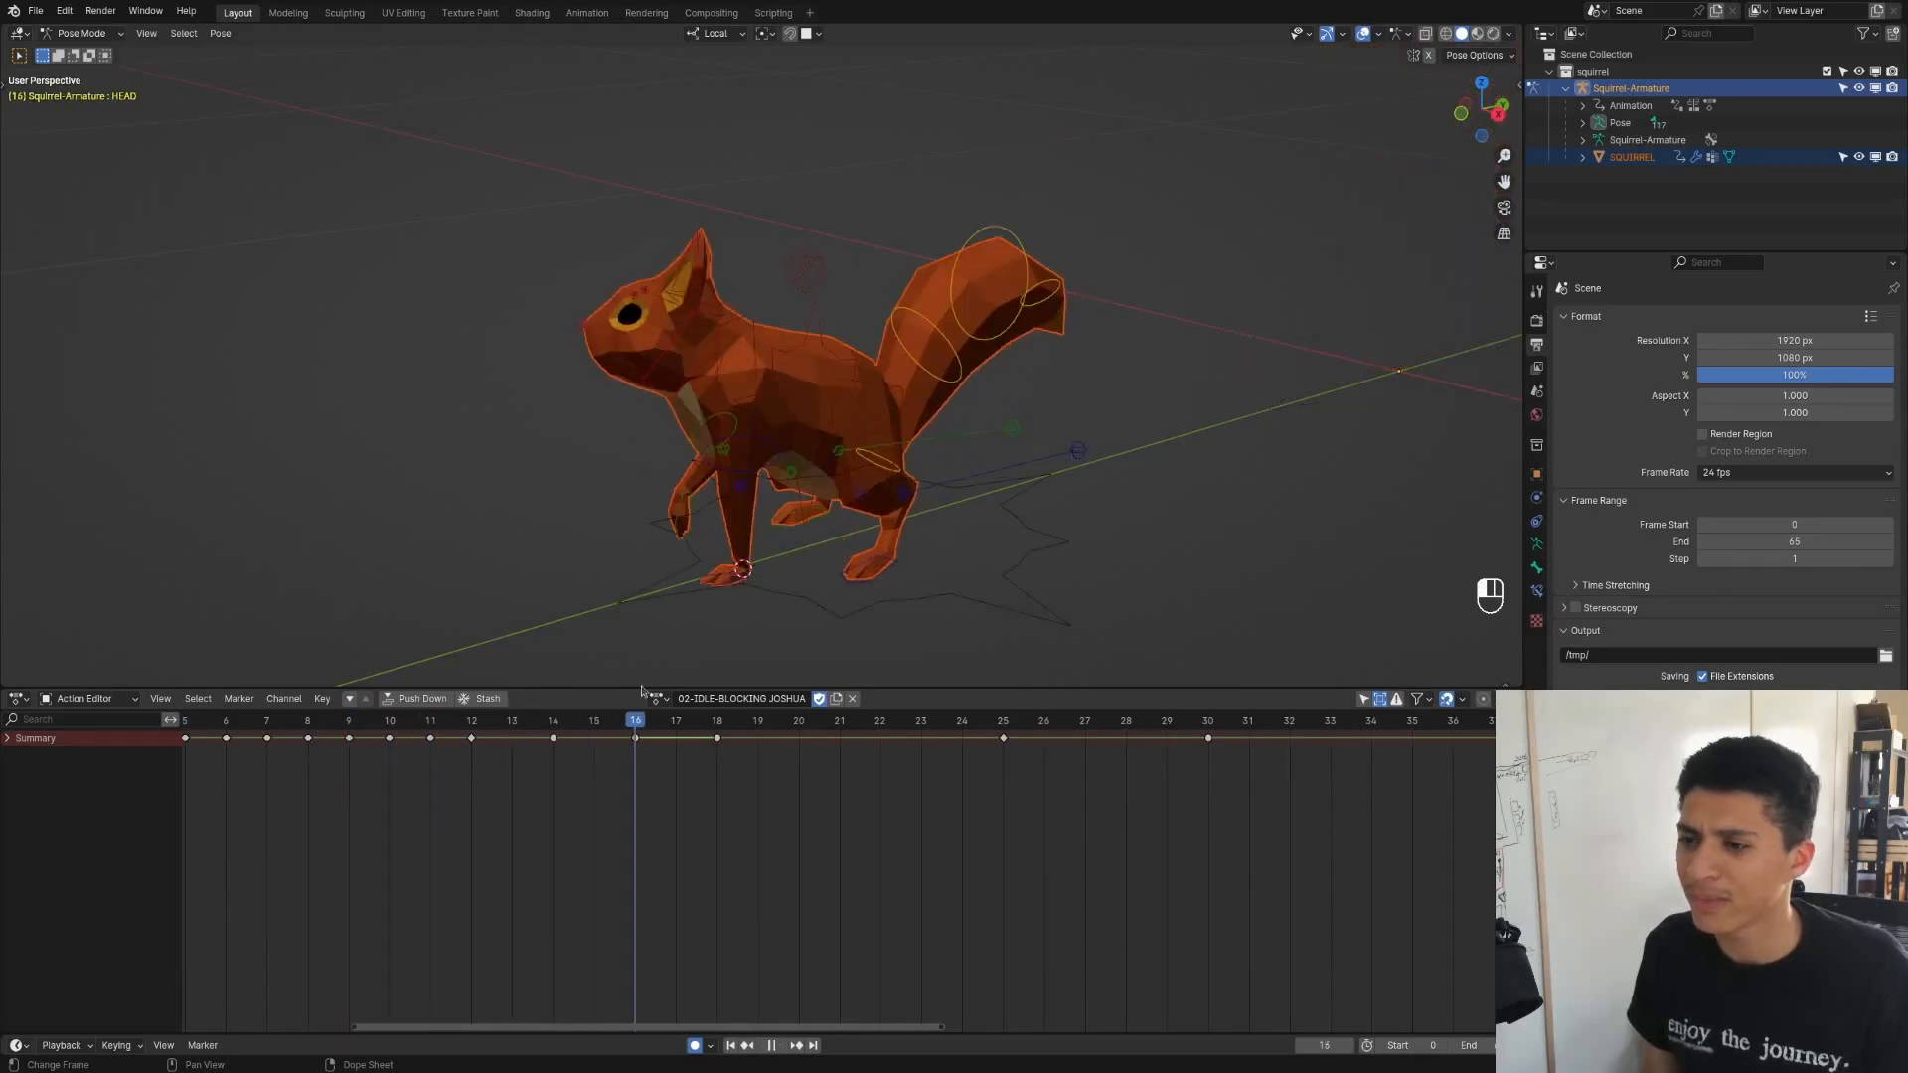
{"action": "key", "text": "Left"}
{"action": "key", "text": "Left"}
{"action": "key", "text": "Left"}
{"action": "key", "text": "Right"}
{"action": "key", "text": "Right"}
{"action": "key", "text": "Right"}
{"action": "key", "text": "Escape"}
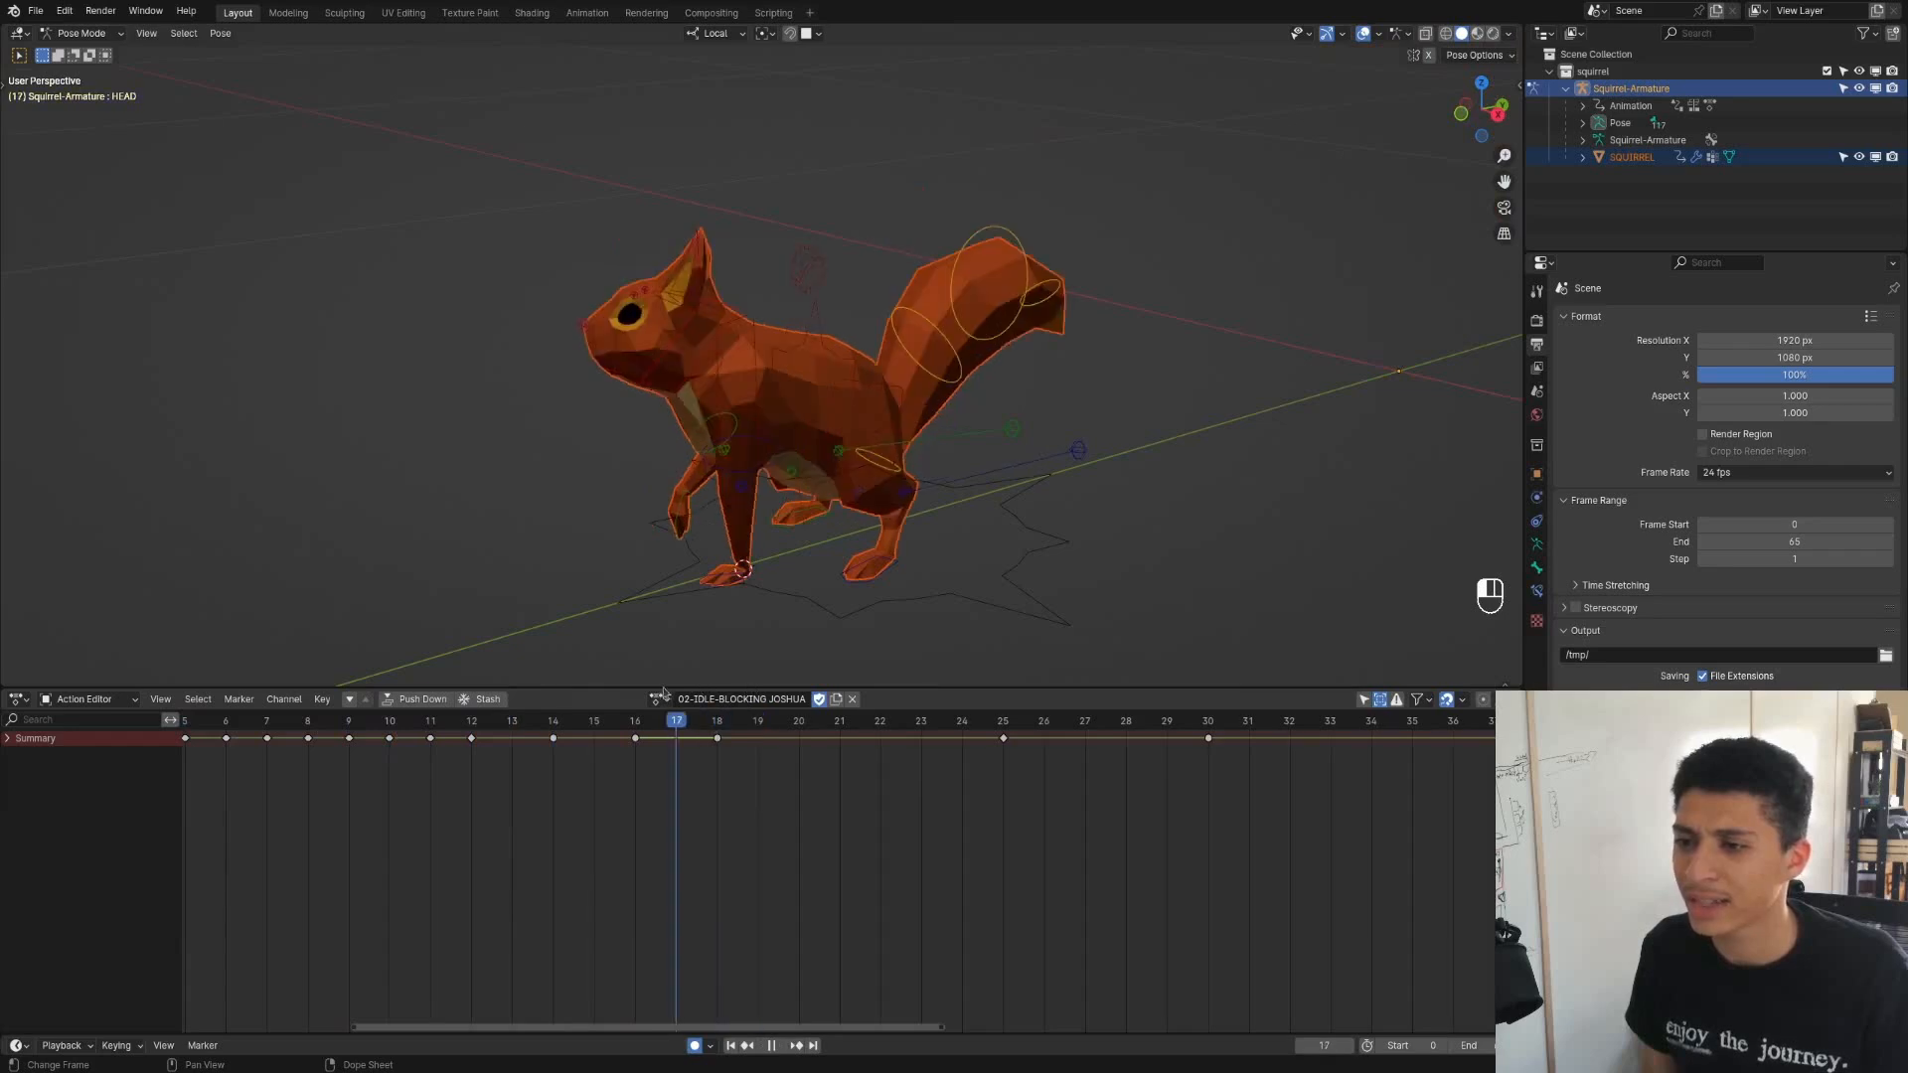
Compare the squirrel's poses at frames 14, 16 and 26 from a raised front view
{"action": "middle_click_drag", "start_coordinate": [736, 597], "coordinate": [768, 515]}
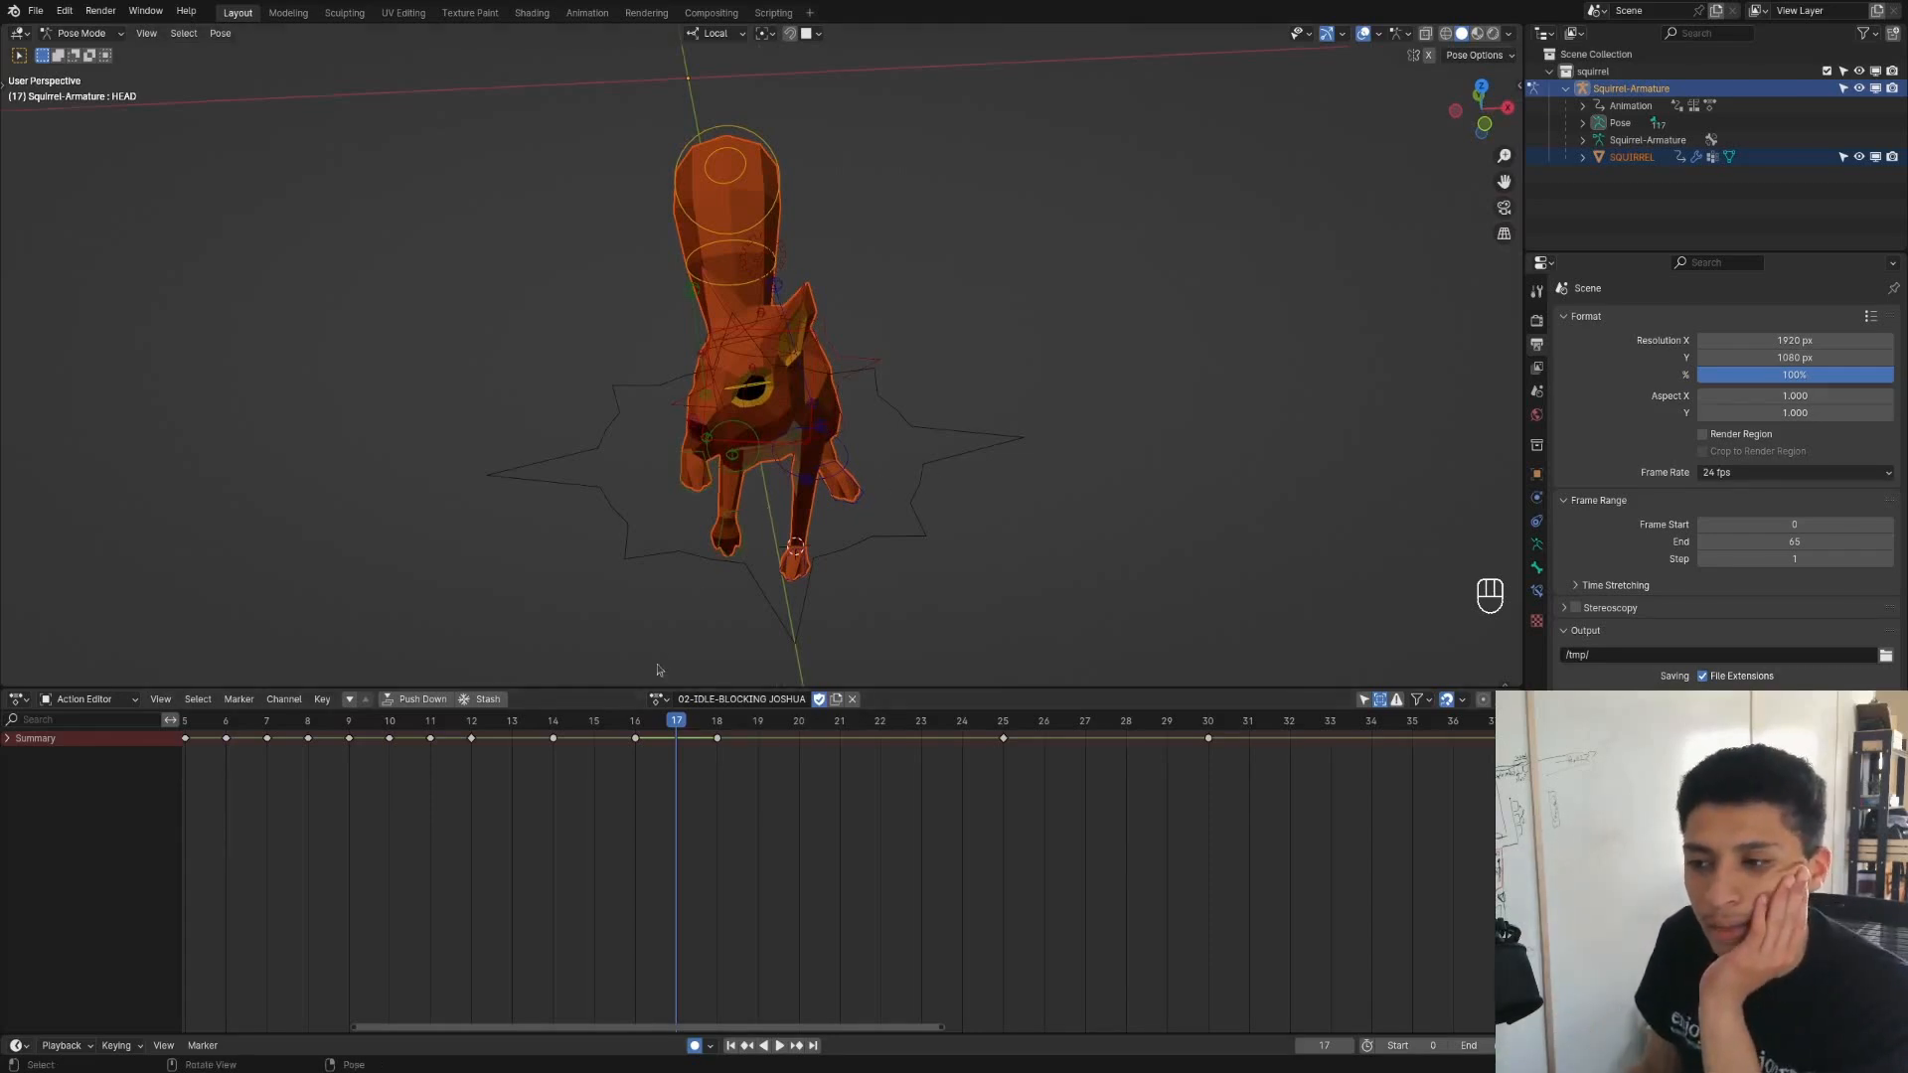
{"action": "left_click_drag", "start_coordinate": [596, 726], "coordinate": [557, 742]}
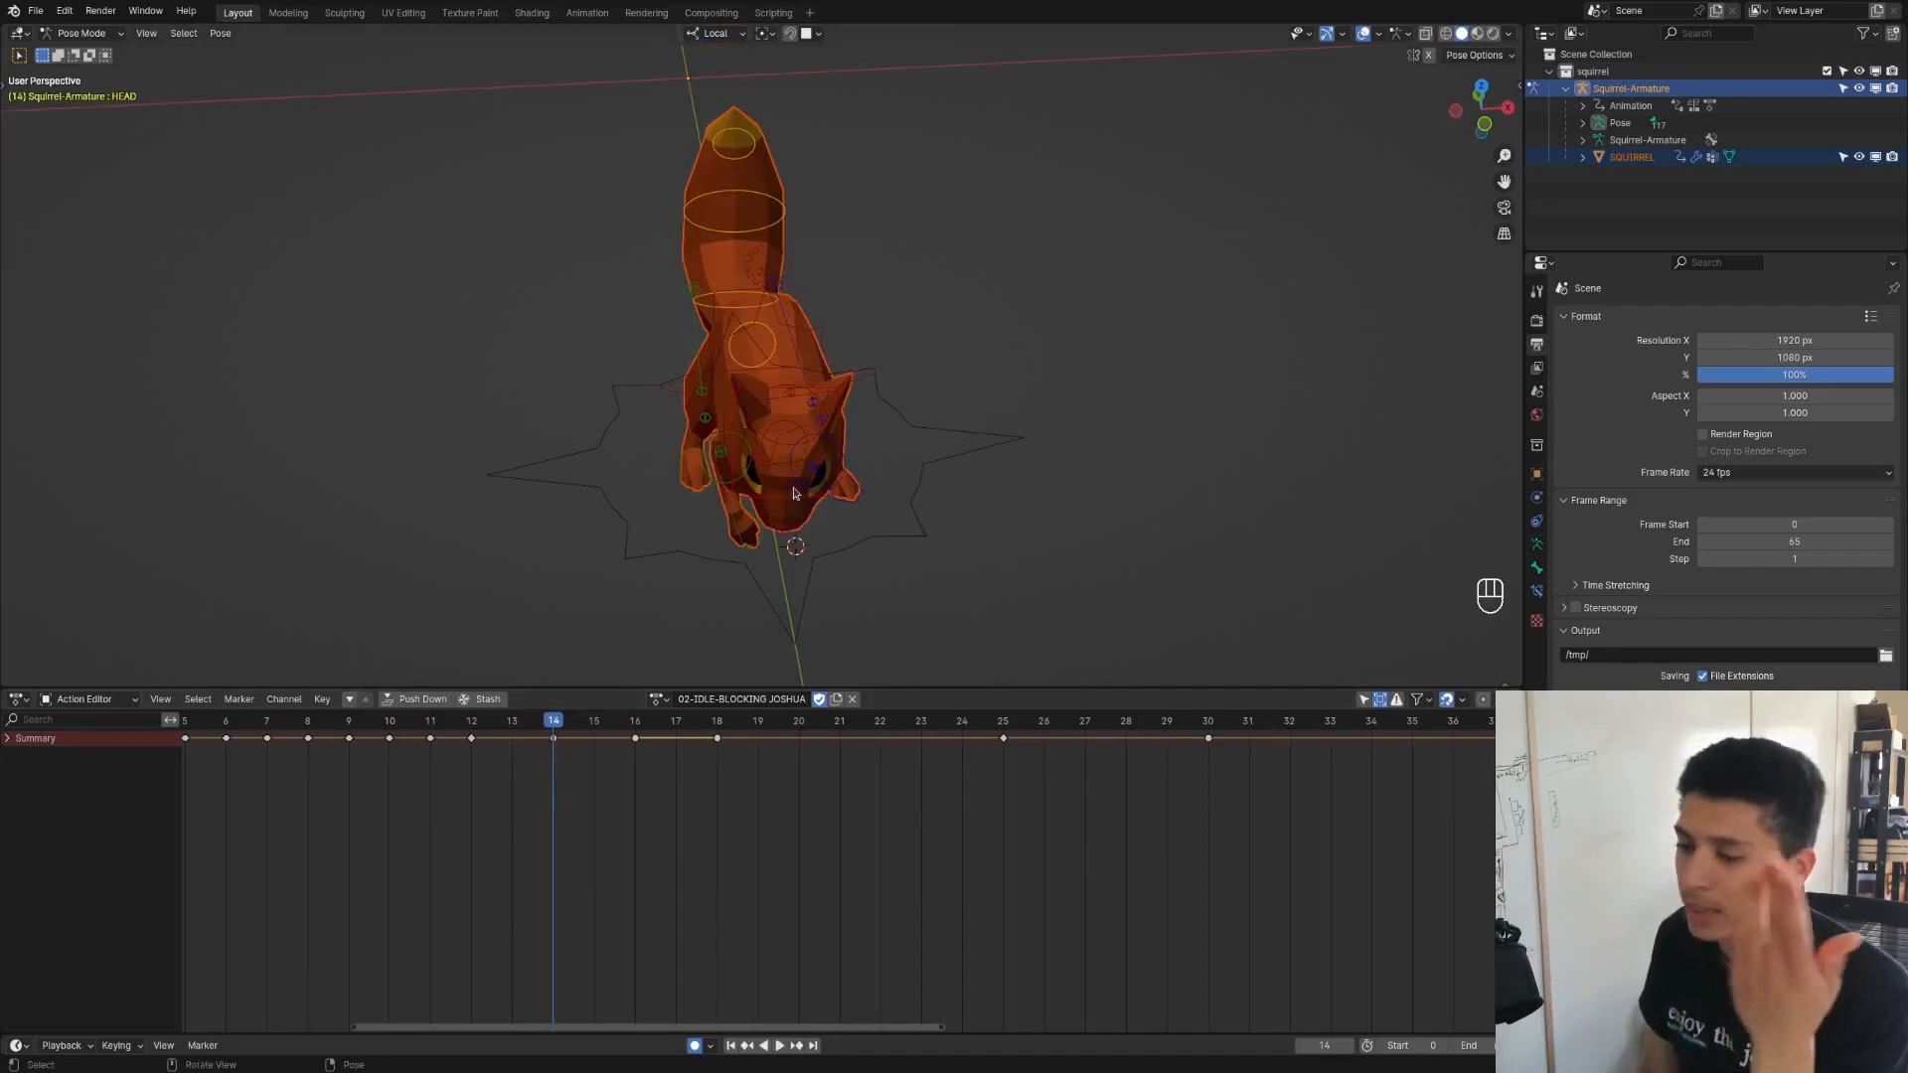
{"action": "left_click_drag", "start_coordinate": [600, 717], "coordinate": [636, 720]}
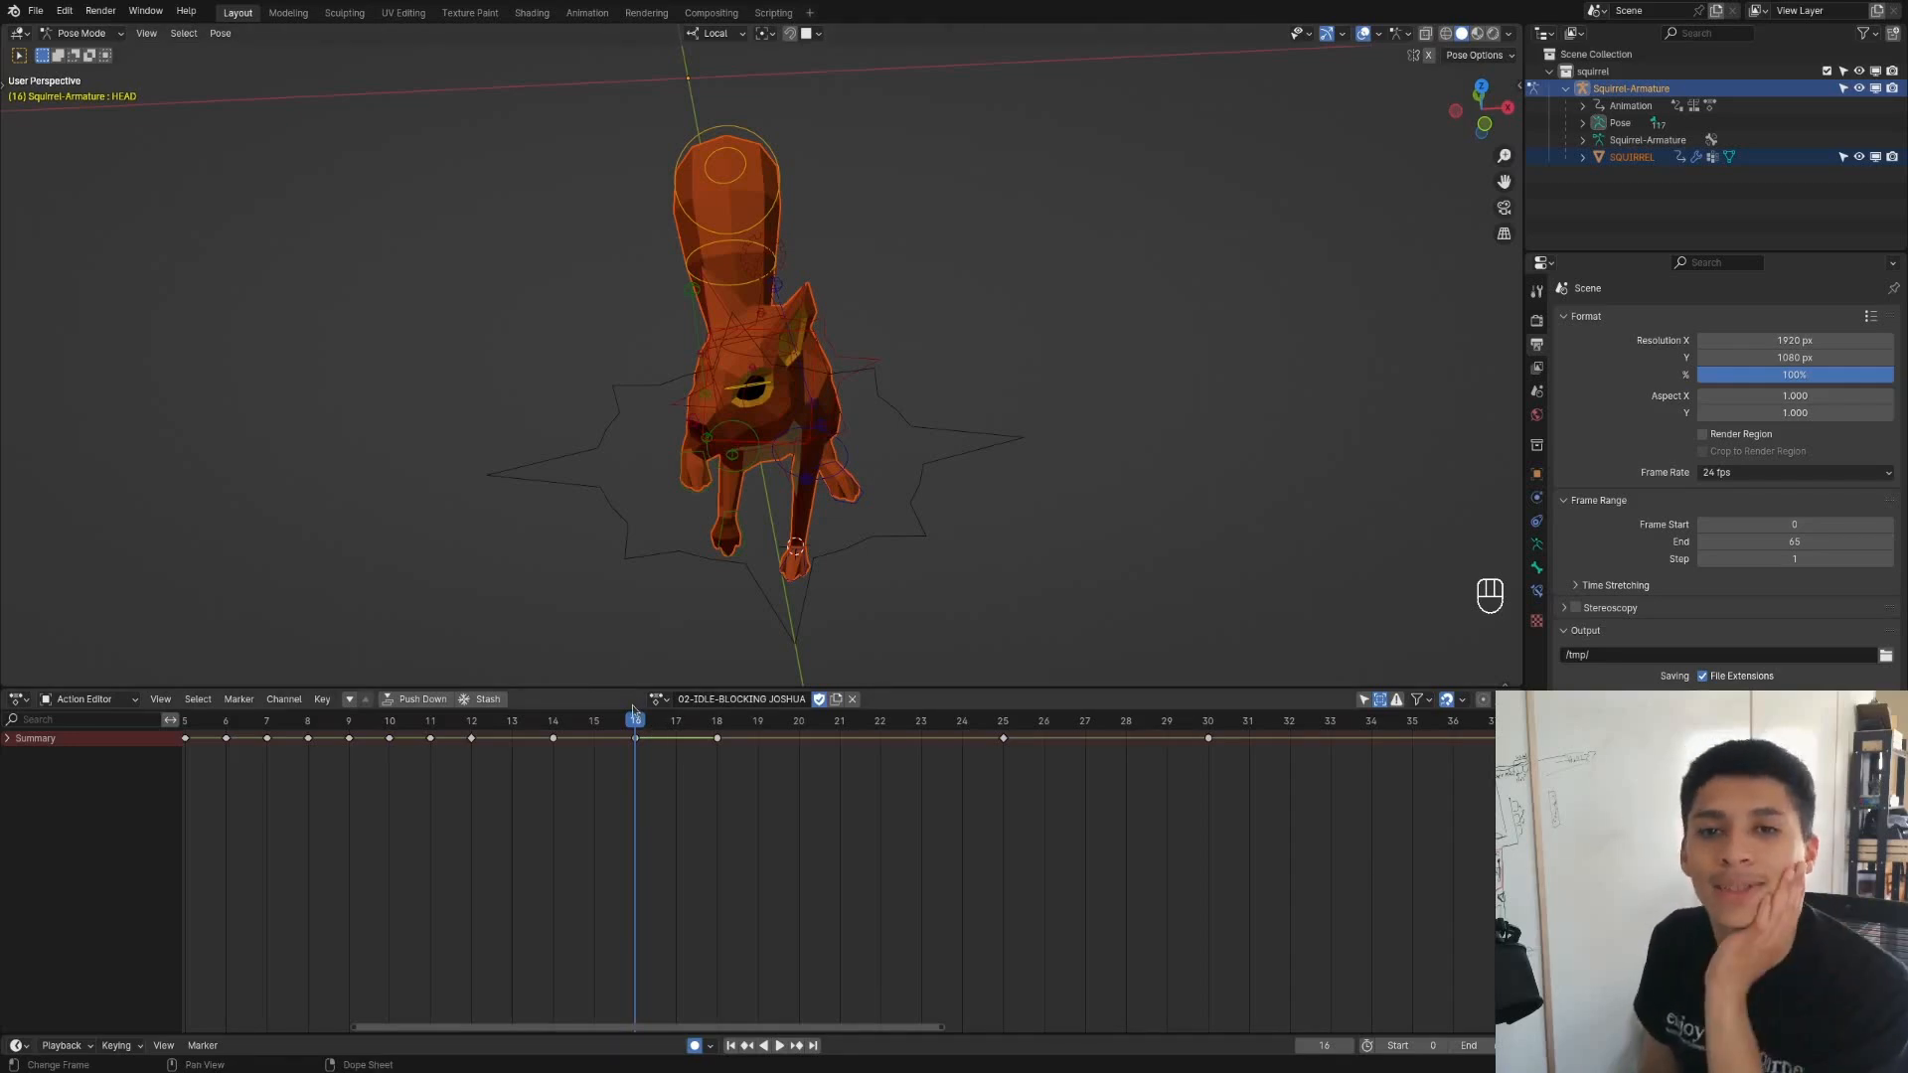
{"action": "left_click_drag", "start_coordinate": [644, 724], "coordinate": [1036, 685]}
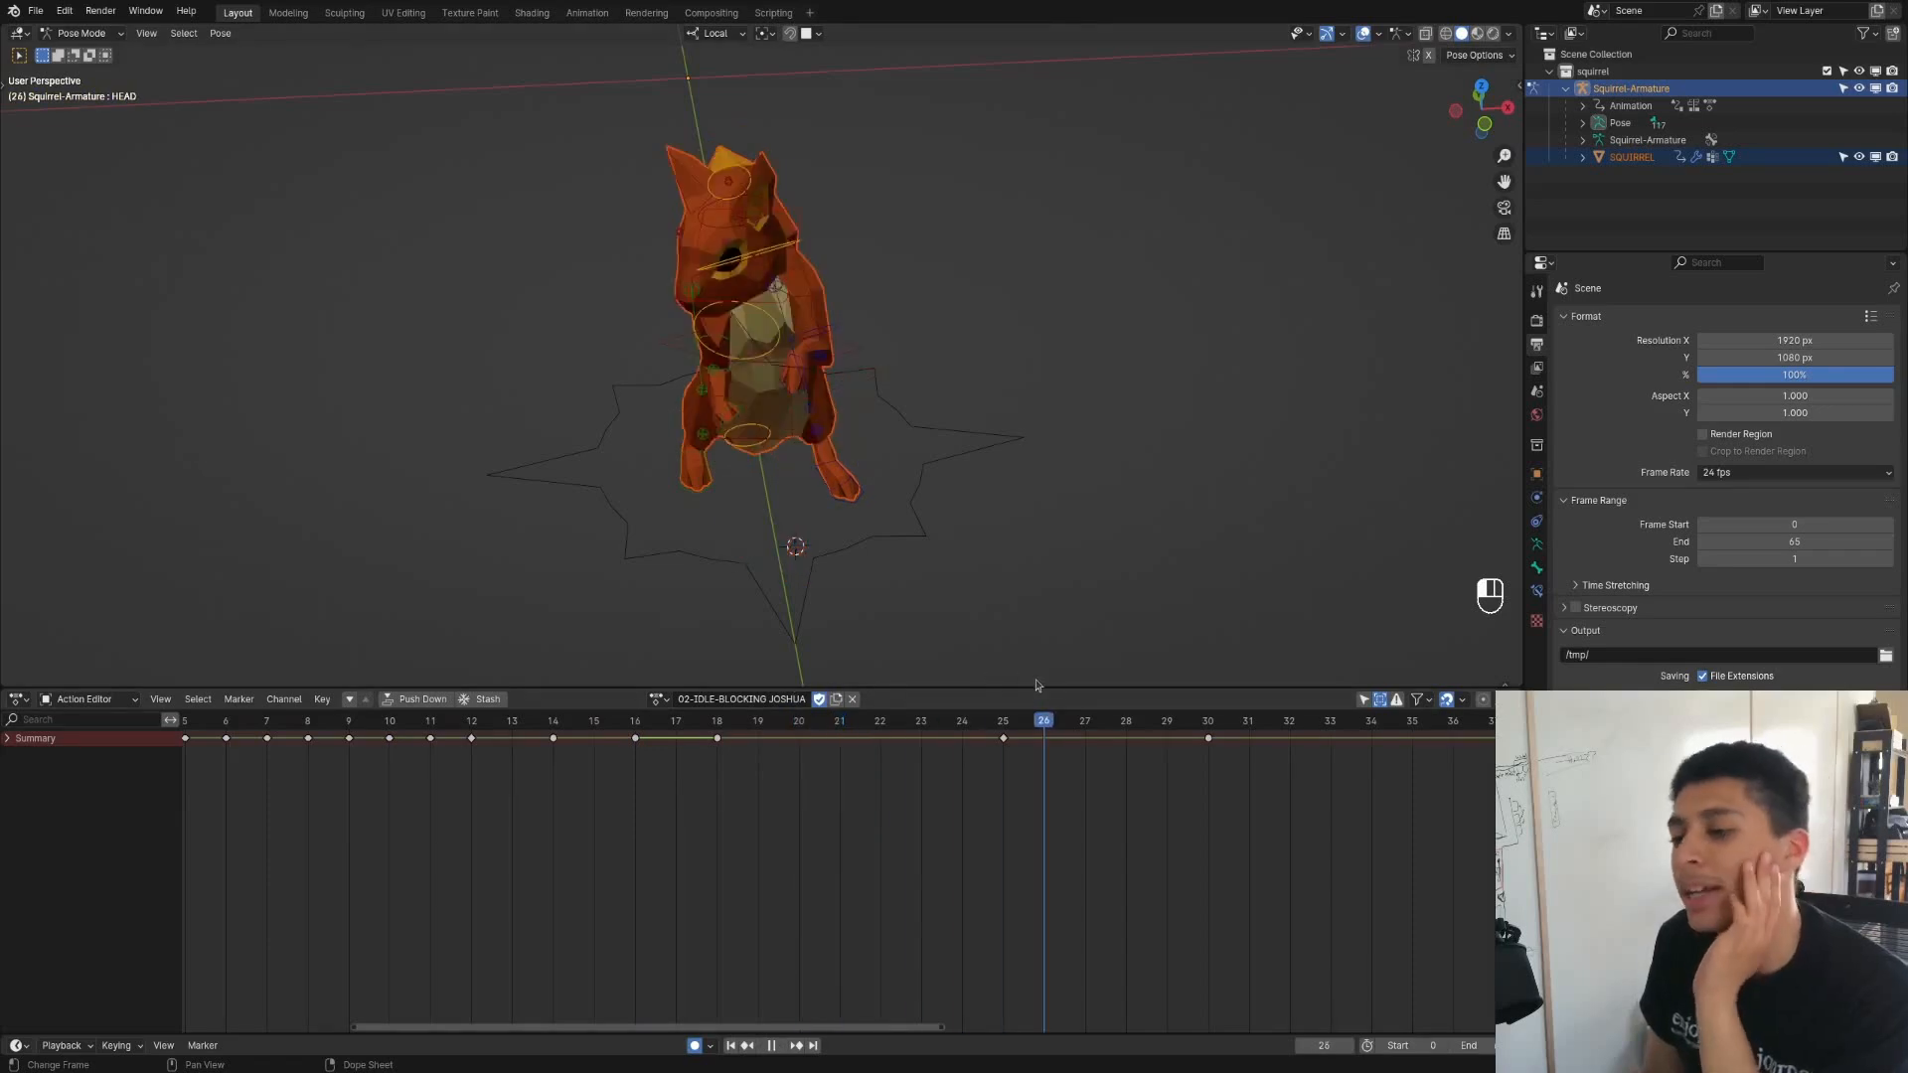
Return to frame 0 and play the whole animation from a wider front view
{"action": "scroll", "coordinate": [732, 799], "scroll_direction": "down", "scroll_amount": 3}
{"action": "left_click_drag", "start_coordinate": [587, 731], "coordinate": [261, 731]}
{"action": "scroll", "coordinate": [796, 449], "scroll_direction": "down", "scroll_amount": 5}
{"action": "middle_click_drag", "start_coordinate": [796, 449], "coordinate": [821, 418]}
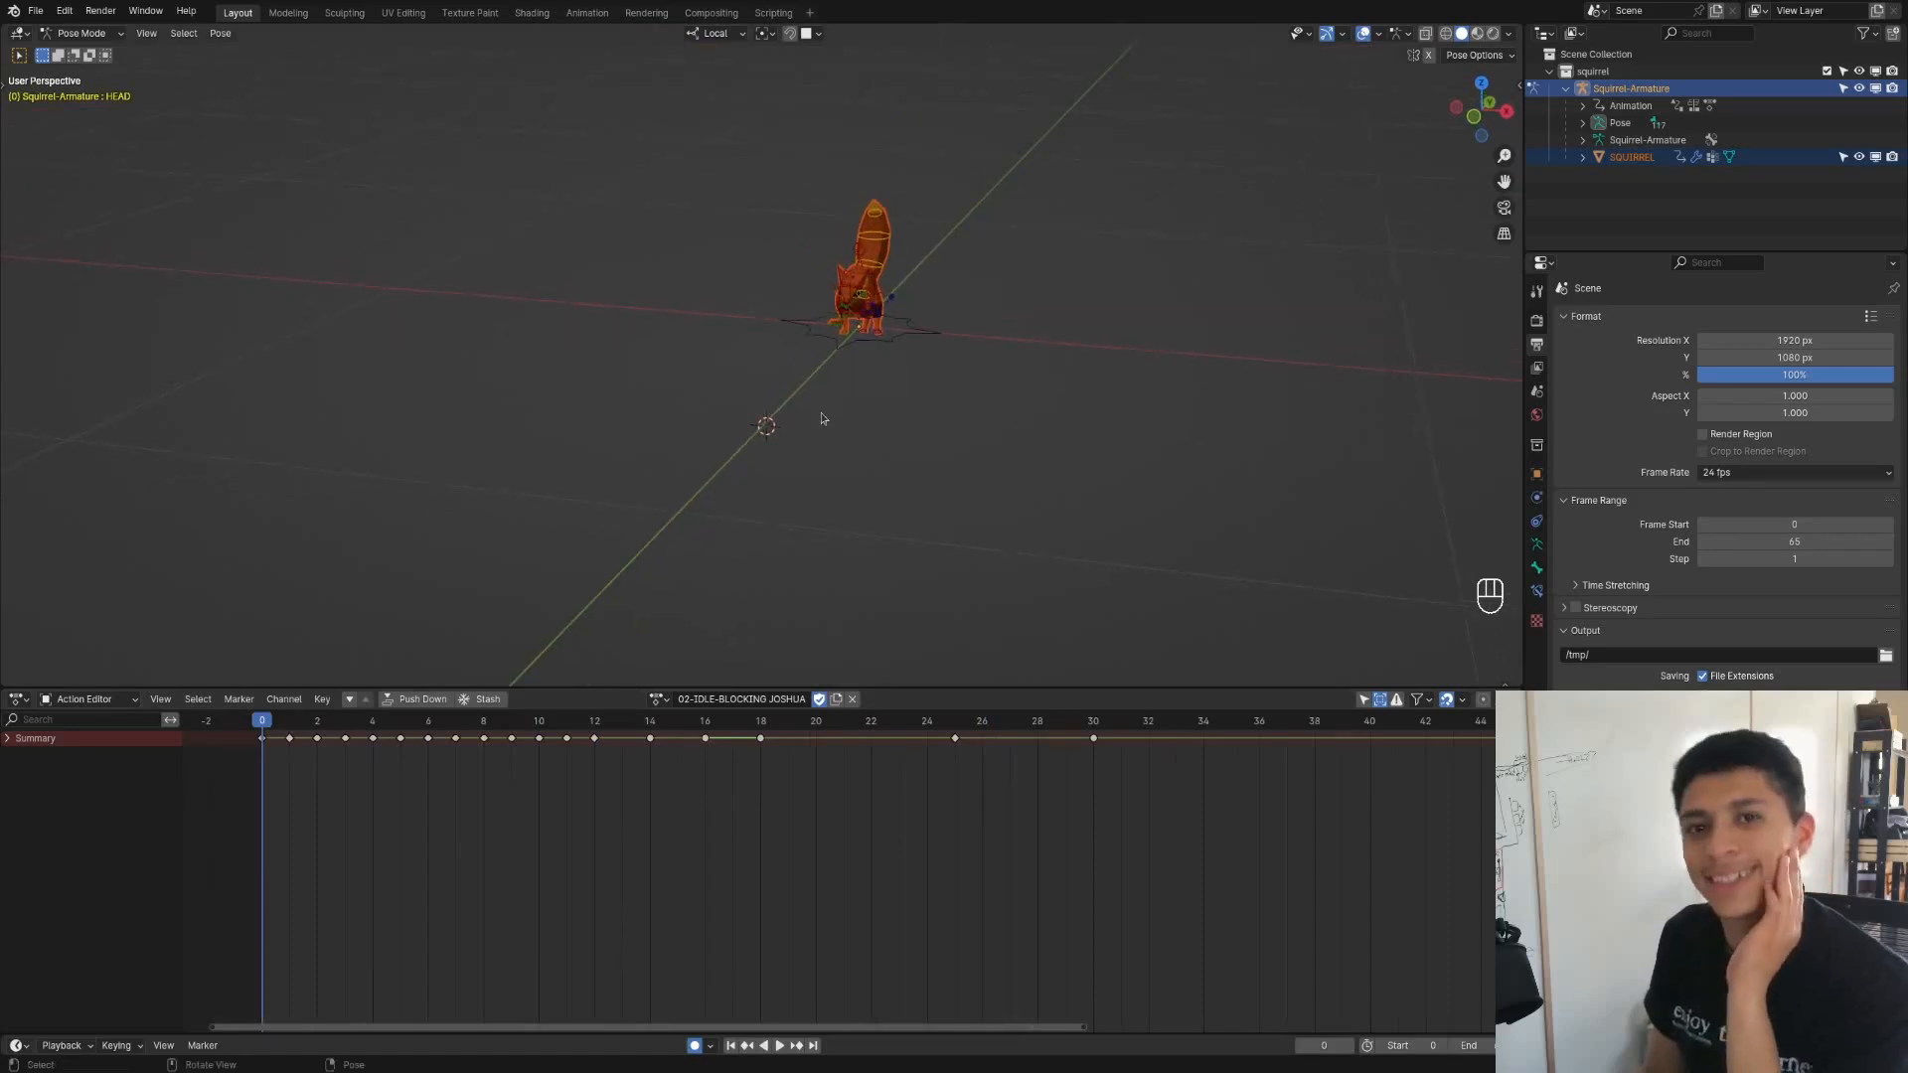
{"action": "key", "text": "space"}
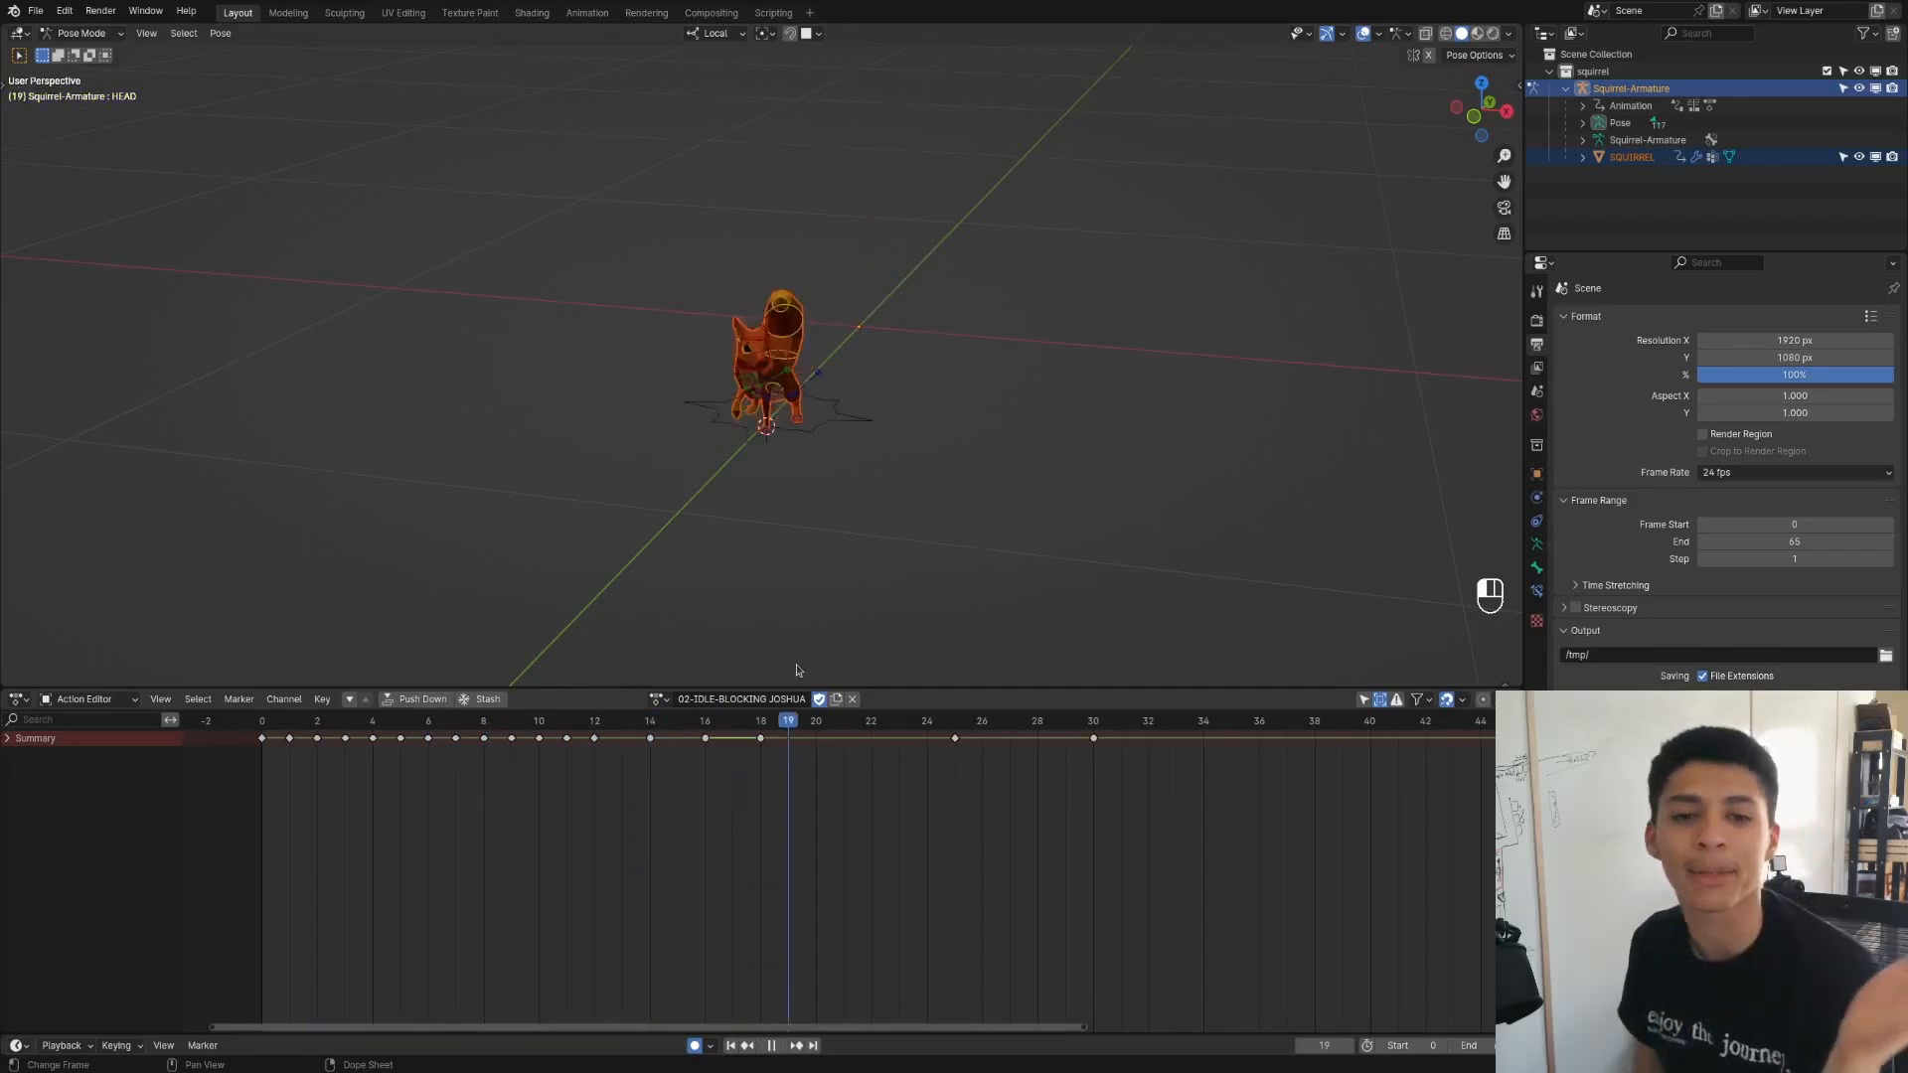
Scrub back to frame 18 and play the squirrel's blocking animation through to frame 42
{"action": "left_click_drag", "start_coordinate": [813, 713], "coordinate": [761, 706]}
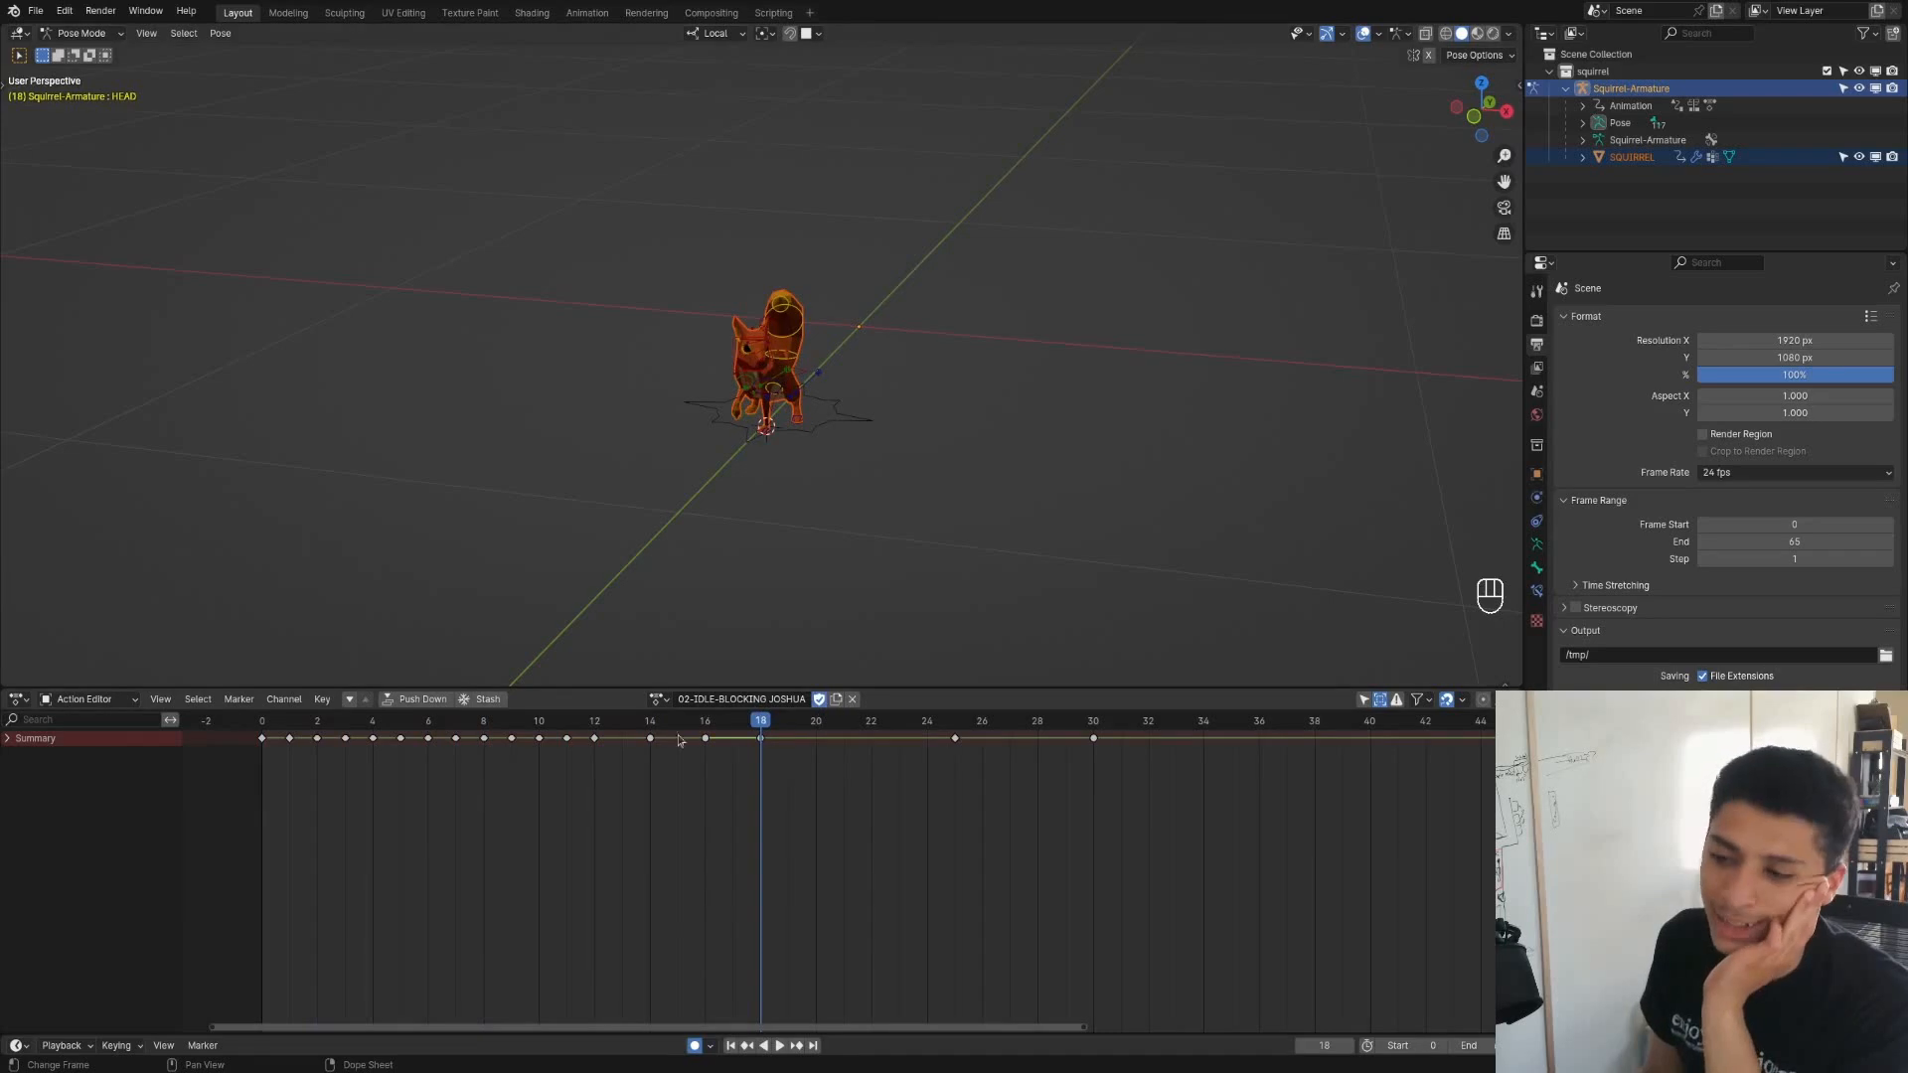
{"action": "left_click", "coordinate": [657, 700]}
{"action": "key", "text": "space"}
{"action": "key", "text": "space"}
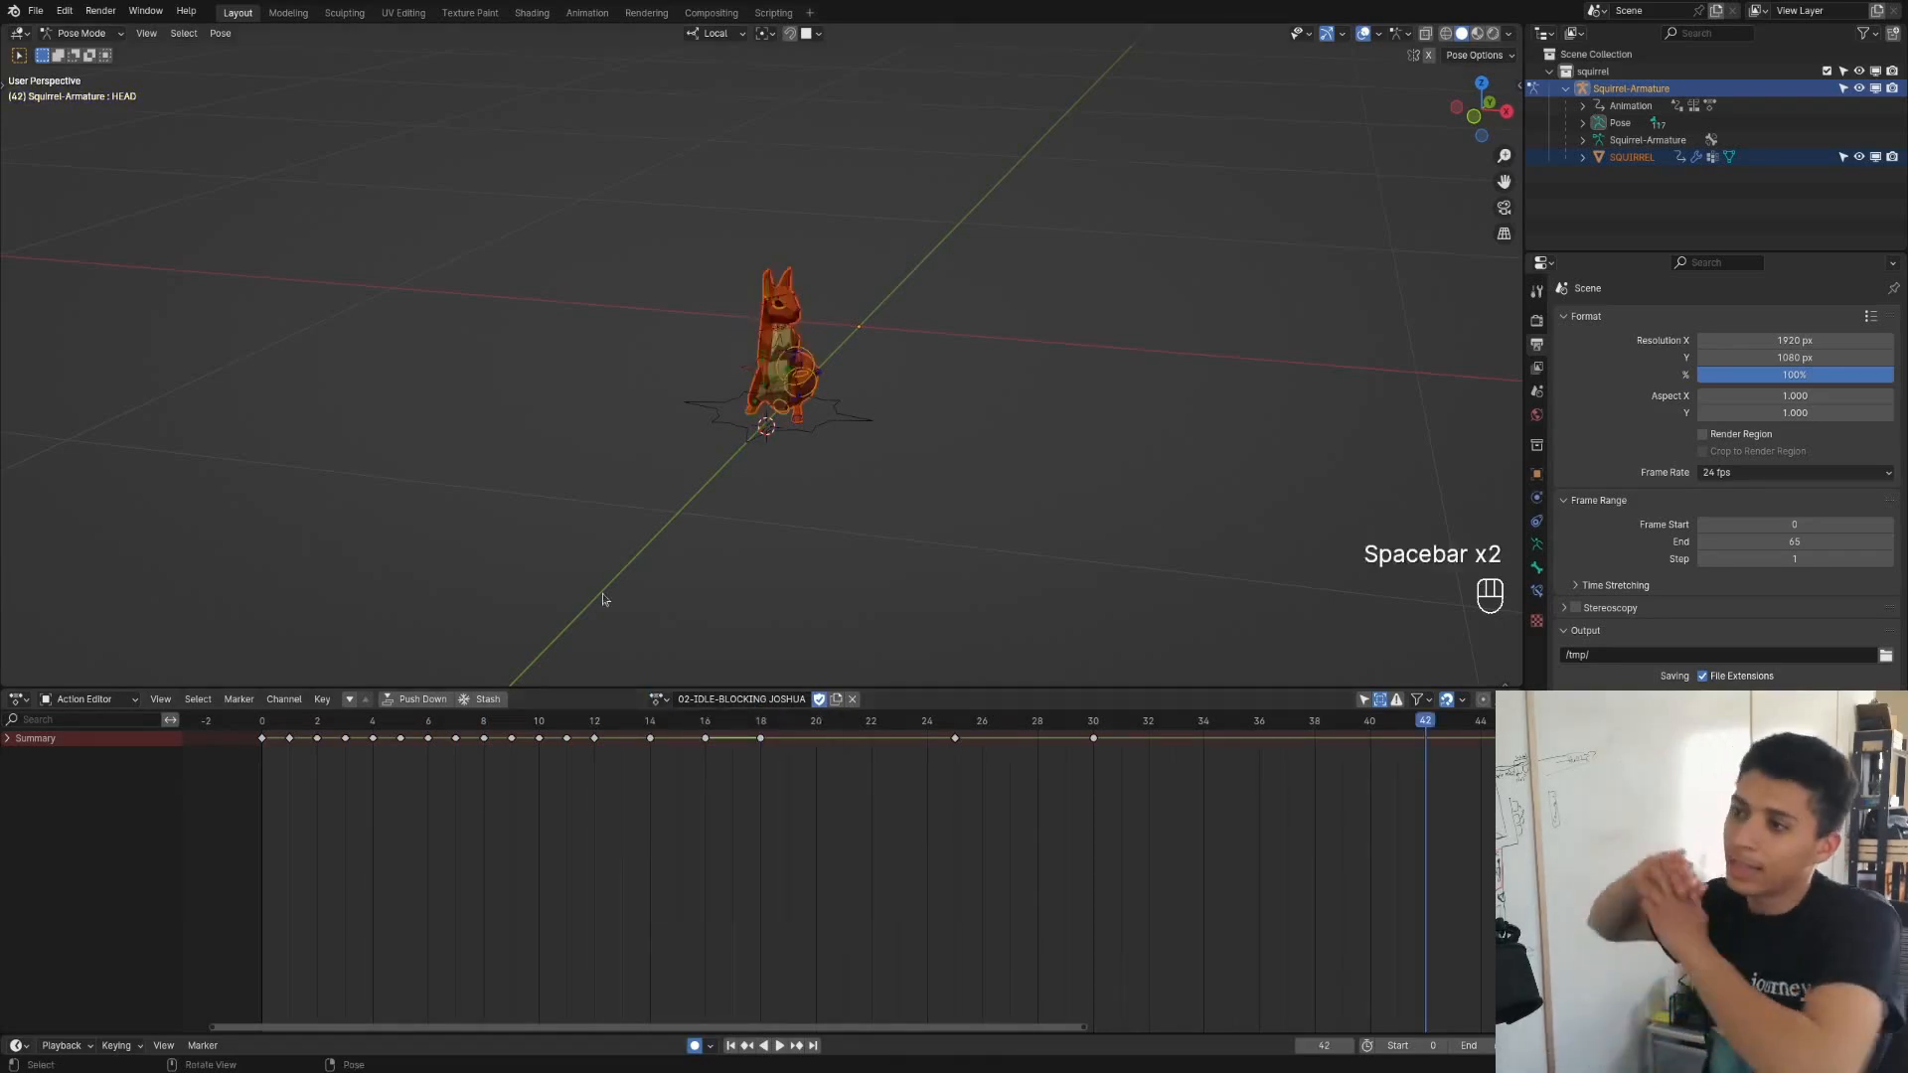
Open the recent file Hospital v1.blend and discard the unsaved changes to the squirrel file
{"action": "key", "text": "ctrl+shift+o"}
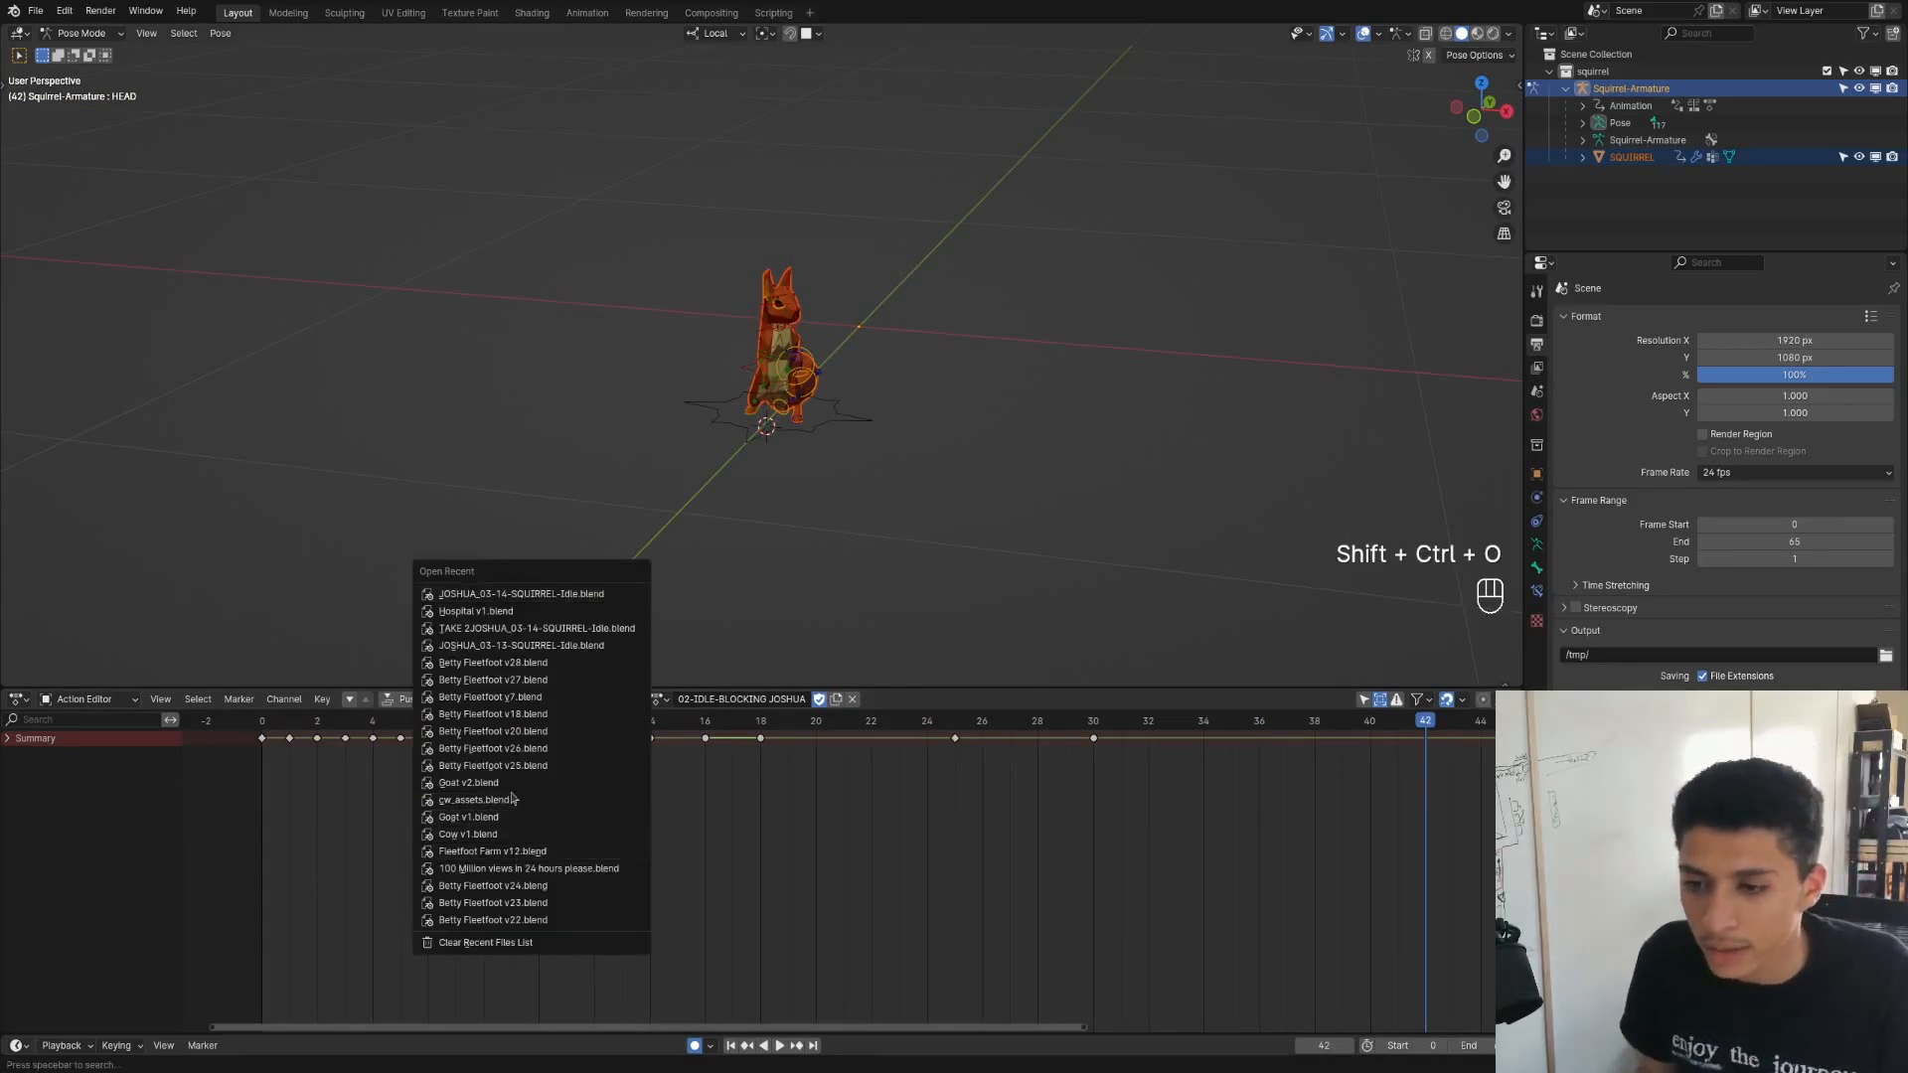
{"action": "left_click", "coordinate": [506, 616]}
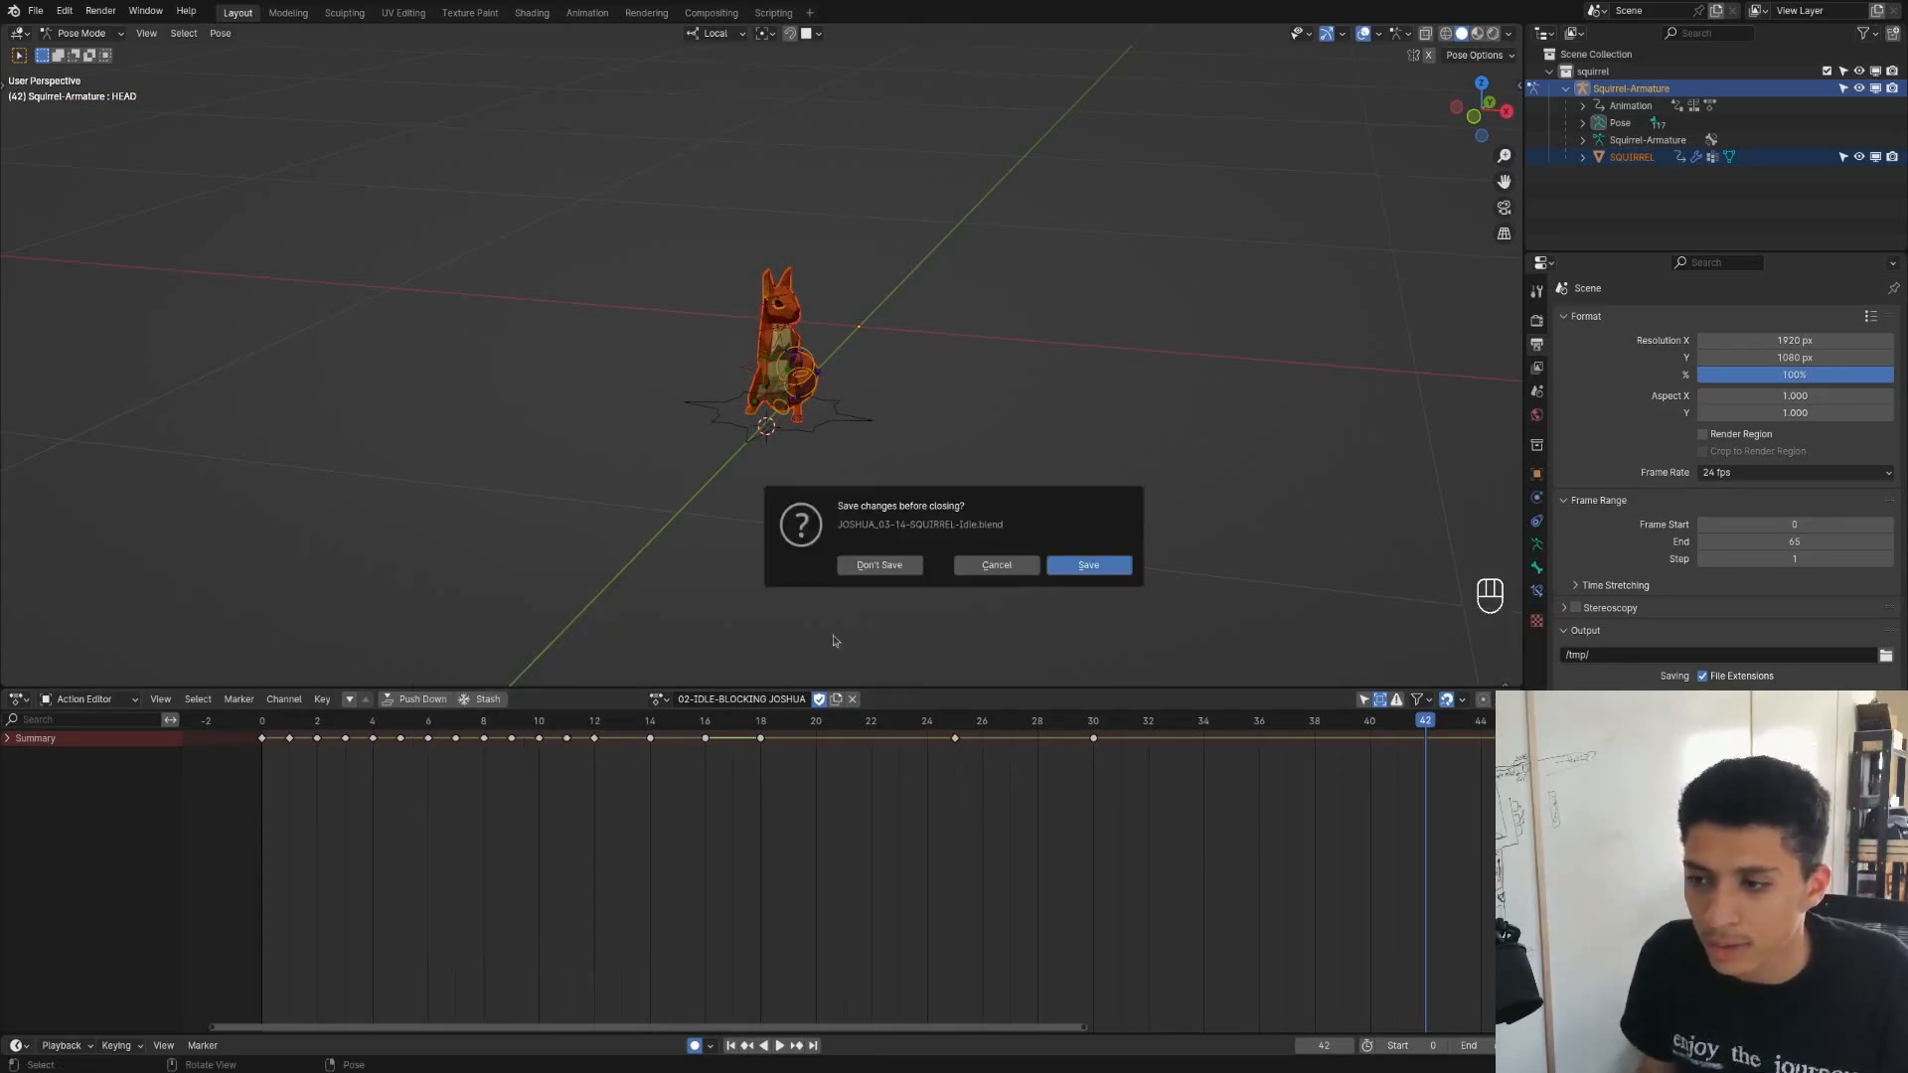
{"action": "left_click", "coordinate": [879, 564]}
Display the patient room in Material Preview with overlays on, leave Edit Mode, and select the medical cart
{"action": "middle_click_drag", "start_coordinate": [150, 550], "coordinate": [1251, 529]}
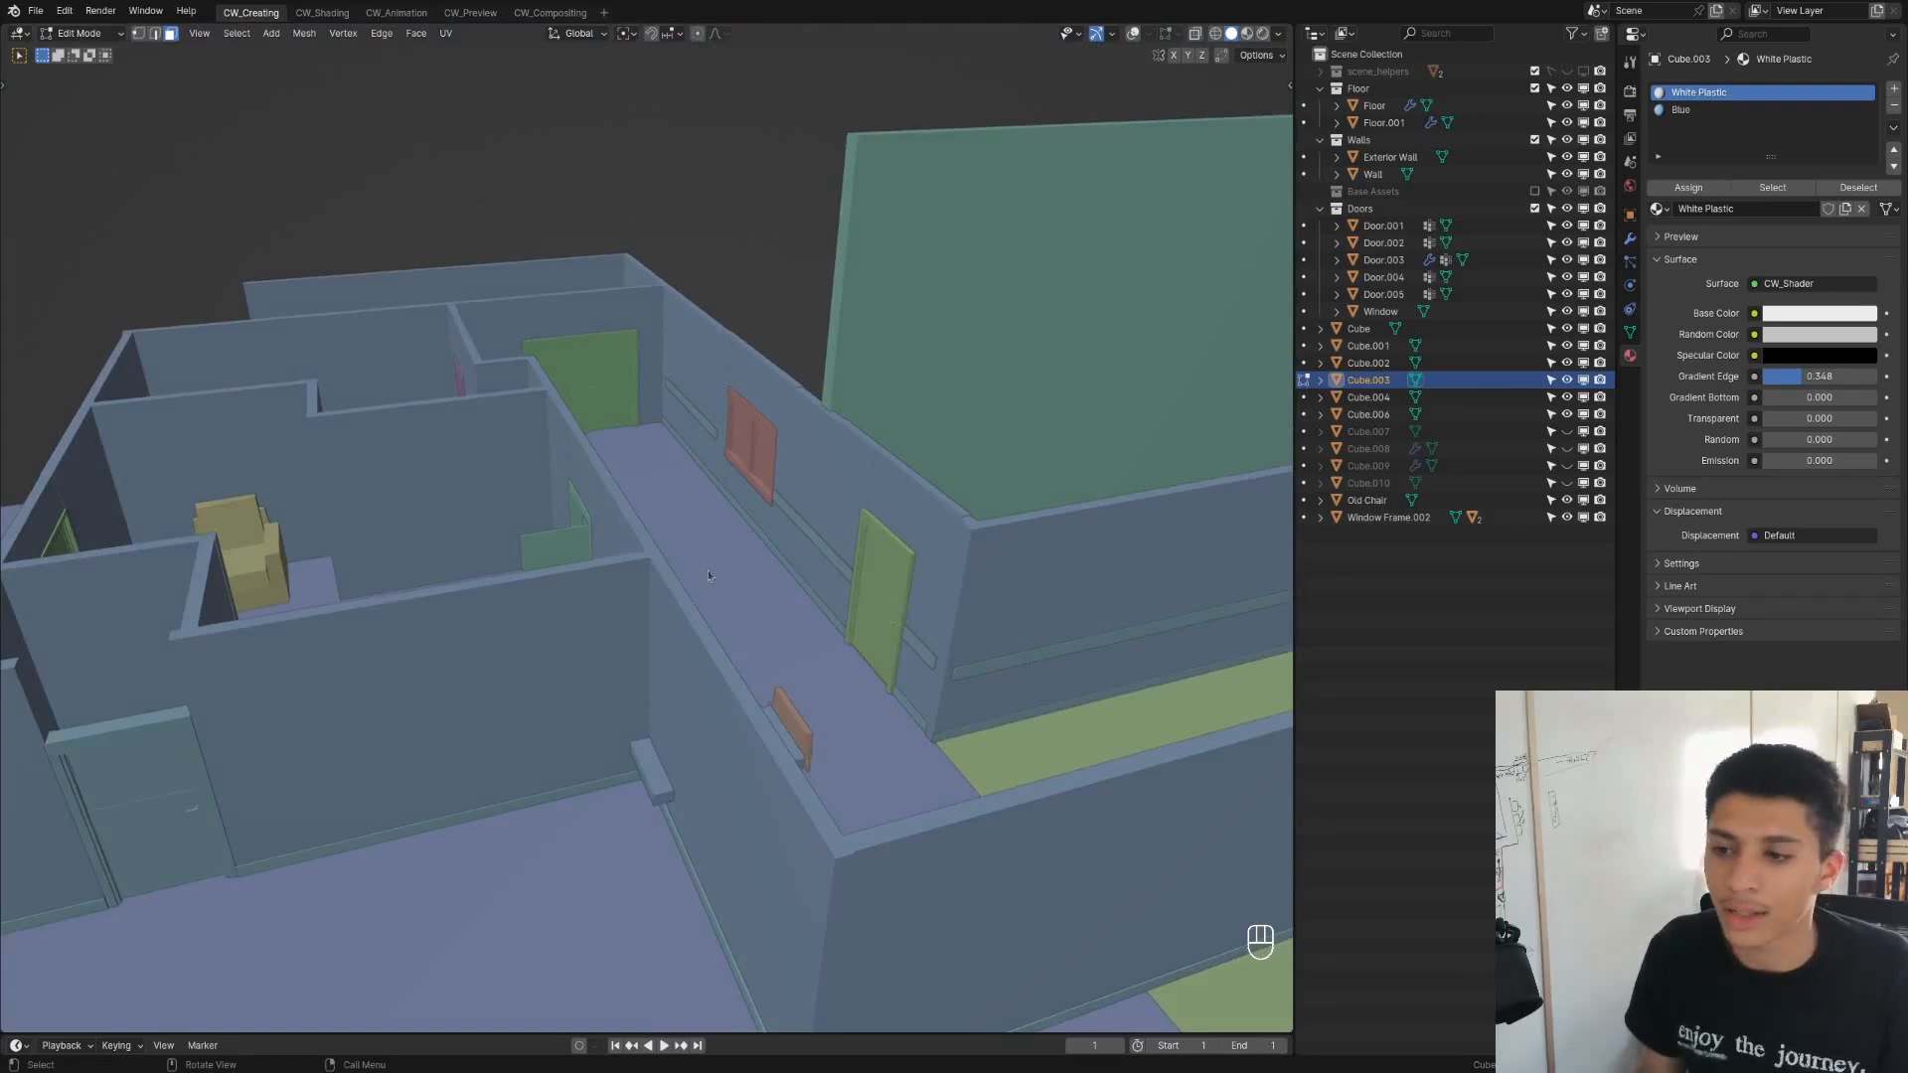
{"action": "middle_click_drag", "start_coordinate": [823, 675], "coordinate": [876, 582]}
{"action": "scroll", "coordinate": [636, 654], "scroll_direction": "up", "scroll_amount": 6}
{"action": "scroll", "coordinate": [944, 740], "scroll_direction": "up", "scroll_amount": 4}
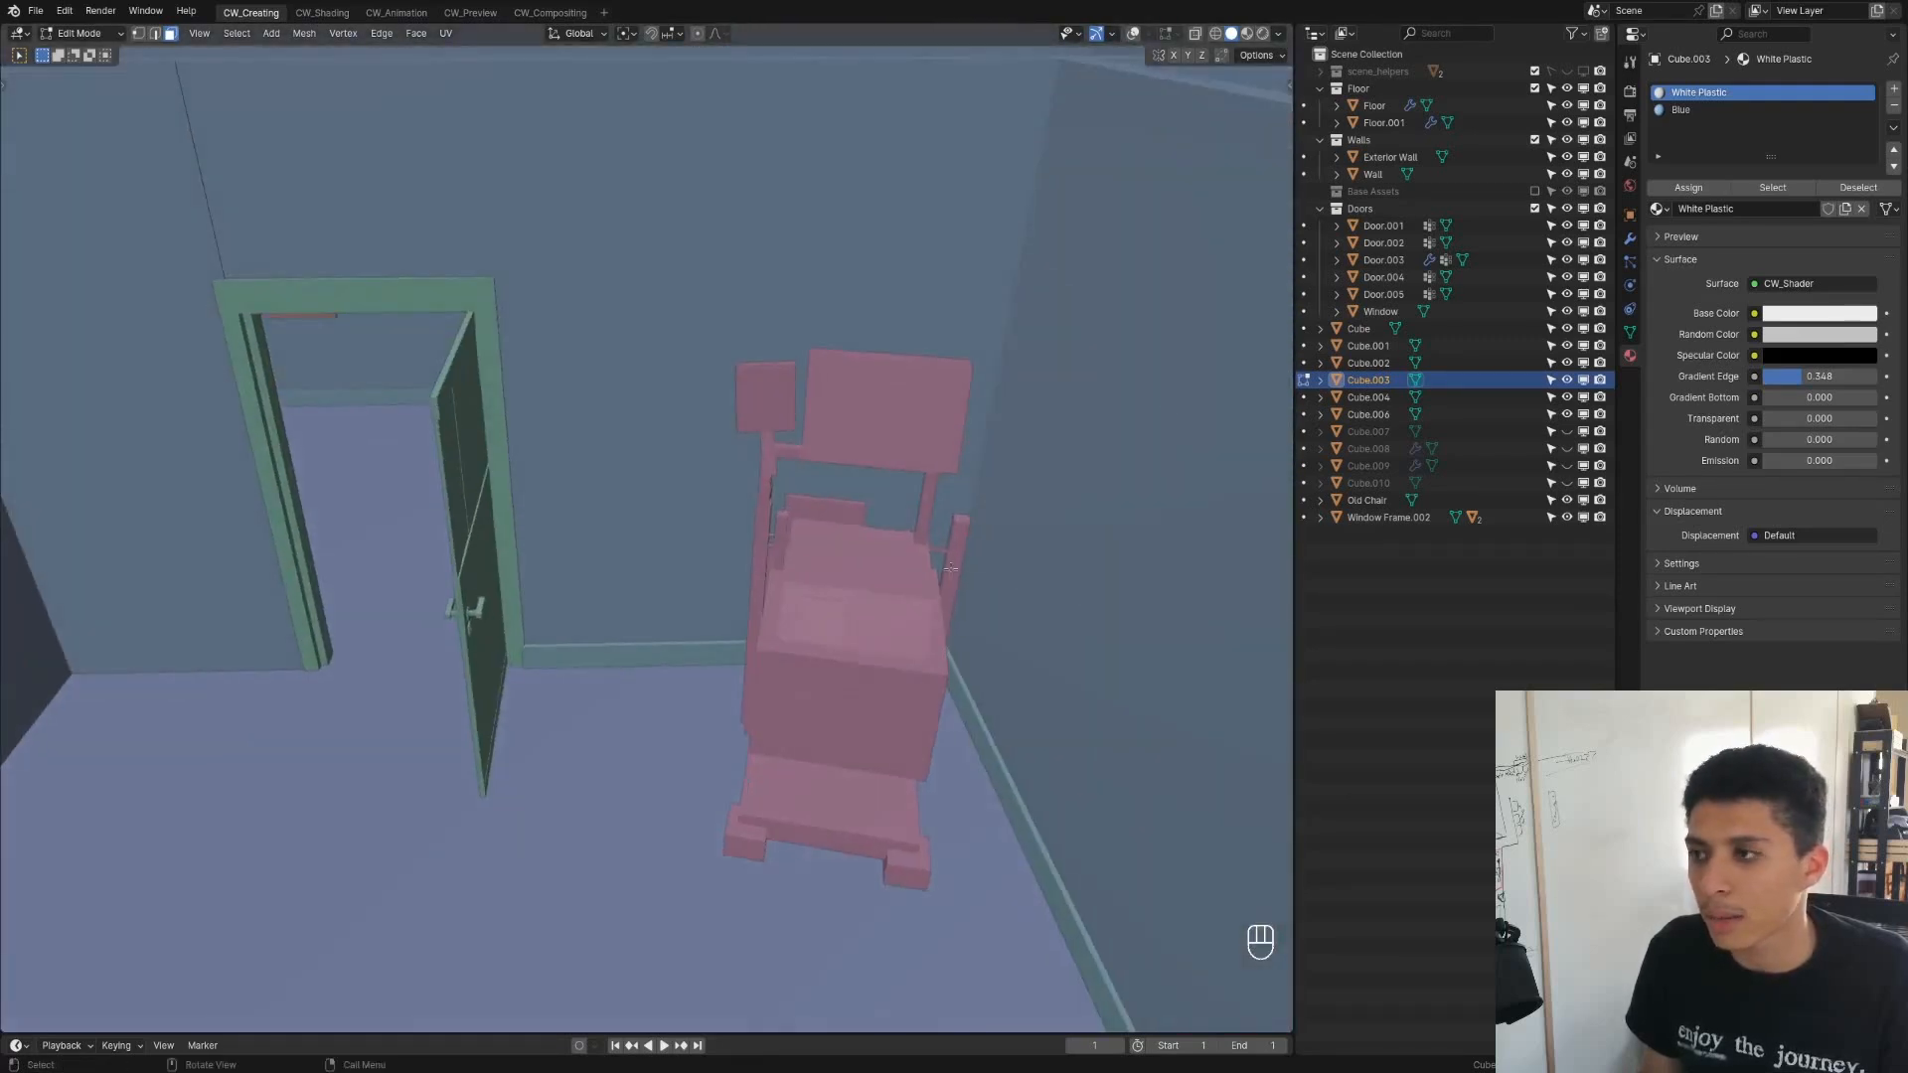
{"action": "left_click", "coordinate": [1248, 34]}
{"action": "middle_click_drag", "start_coordinate": [993, 566], "coordinate": [850, 501]}
{"action": "key", "text": "Tab"}
{"action": "left_click", "coordinate": [994, 502]}
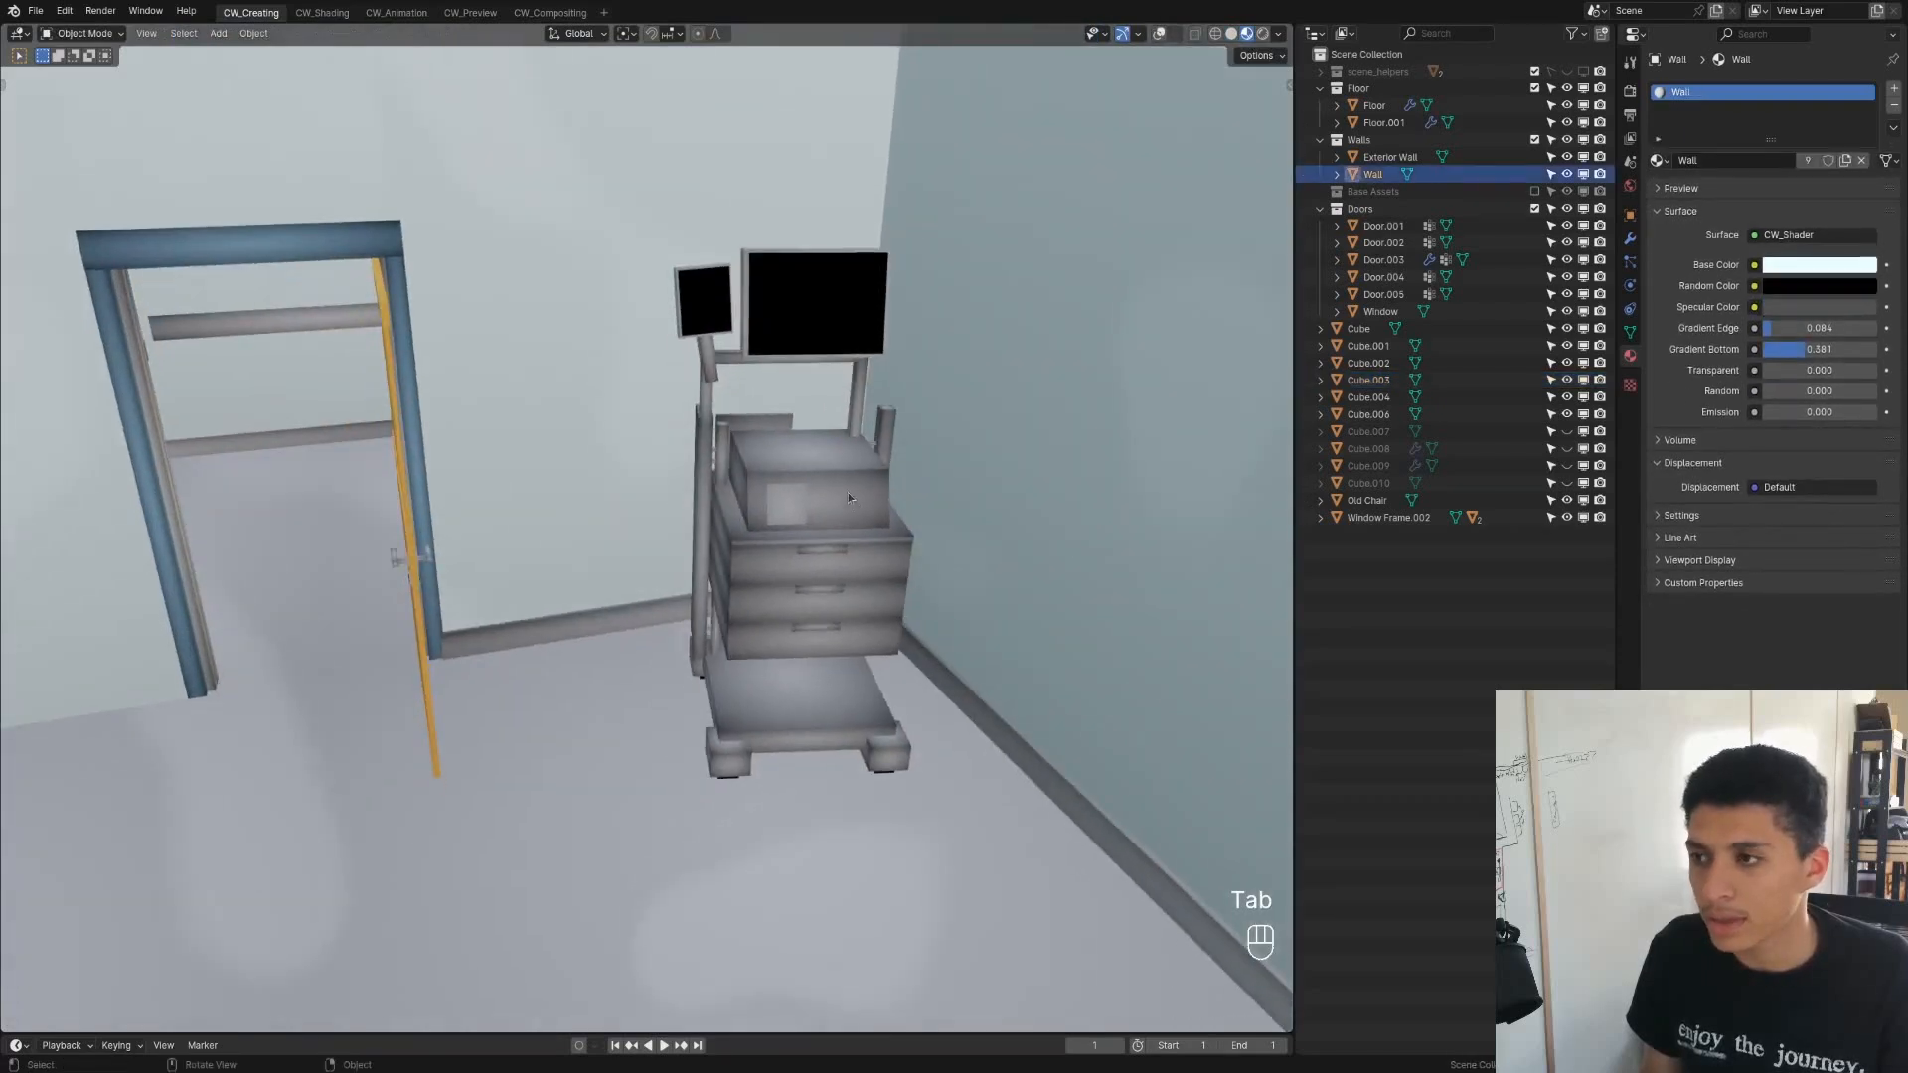
{"action": "left_click", "coordinate": [1159, 33]}
{"action": "left_click", "coordinate": [862, 512]}
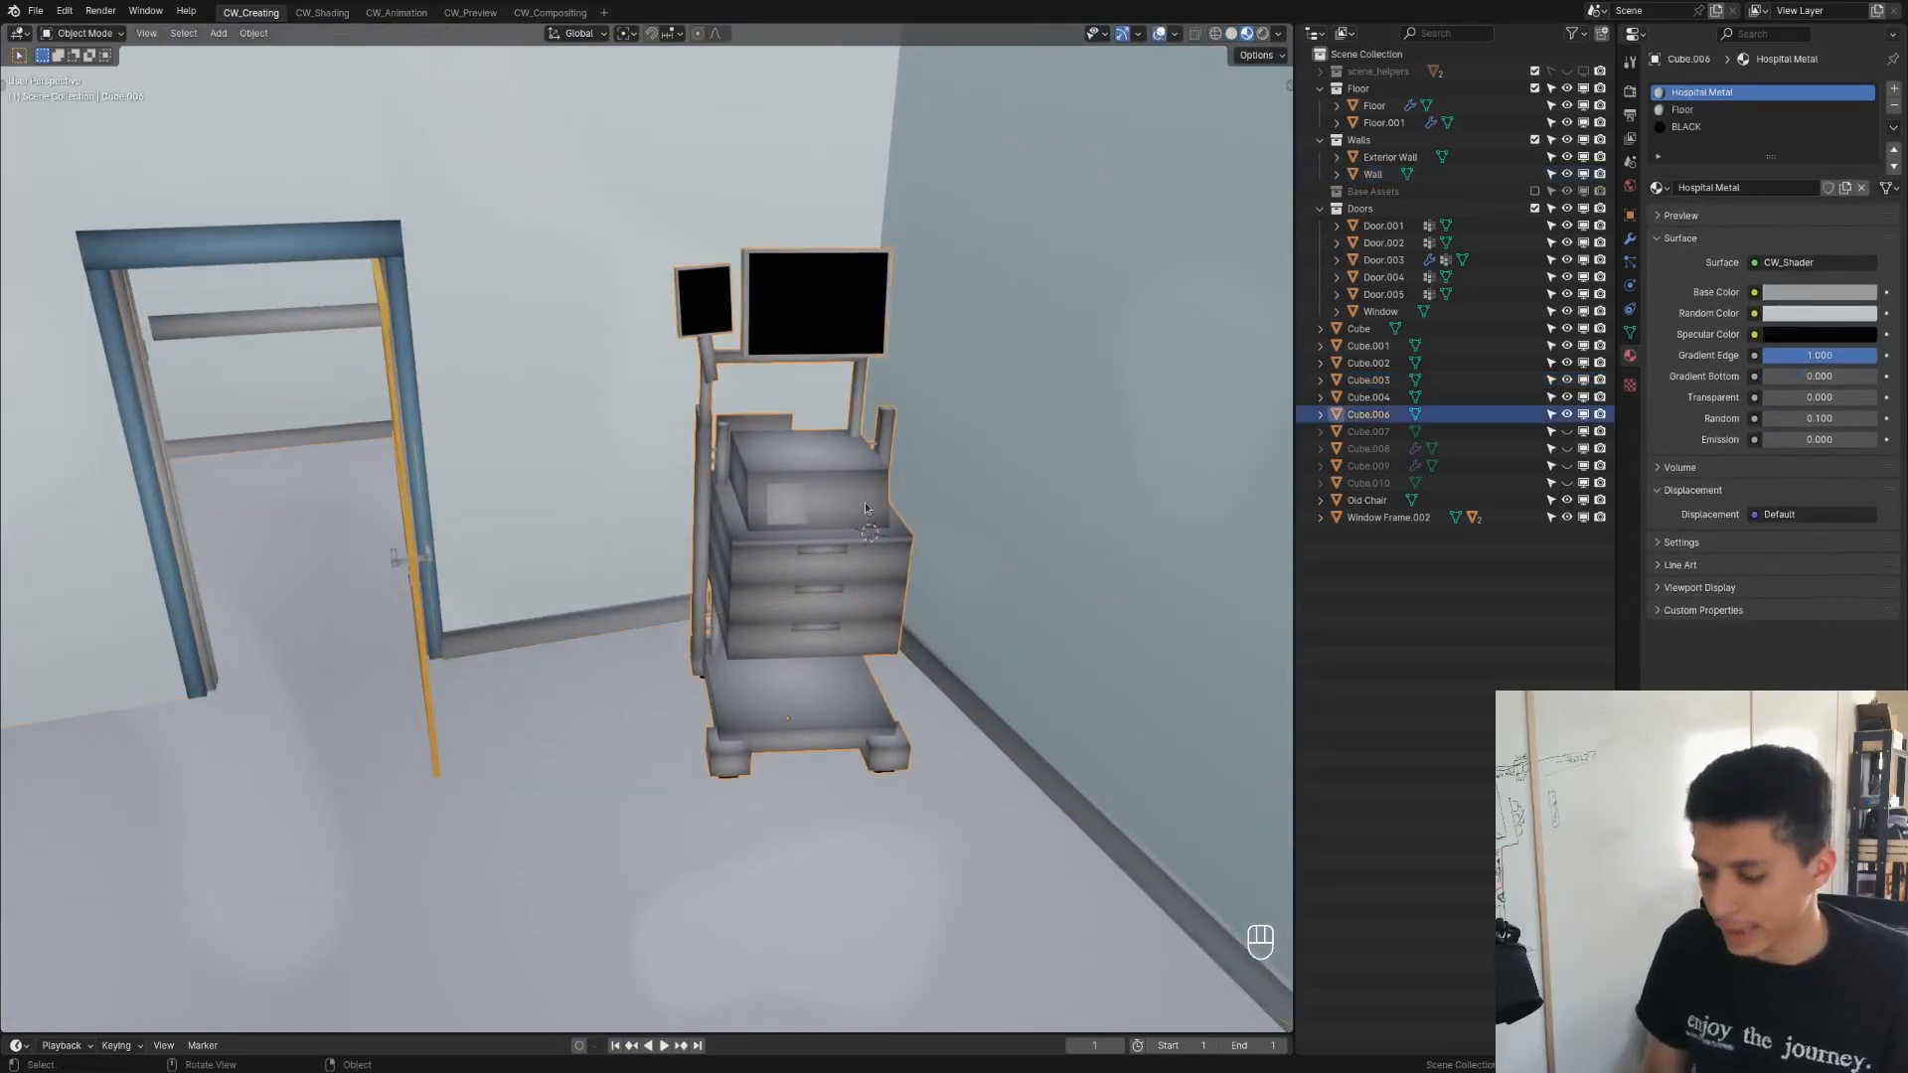
Examine the medical cart's monitors, drawers and wheeled base up close and from several angles
{"action": "key", "text": "KP_Decimal"}
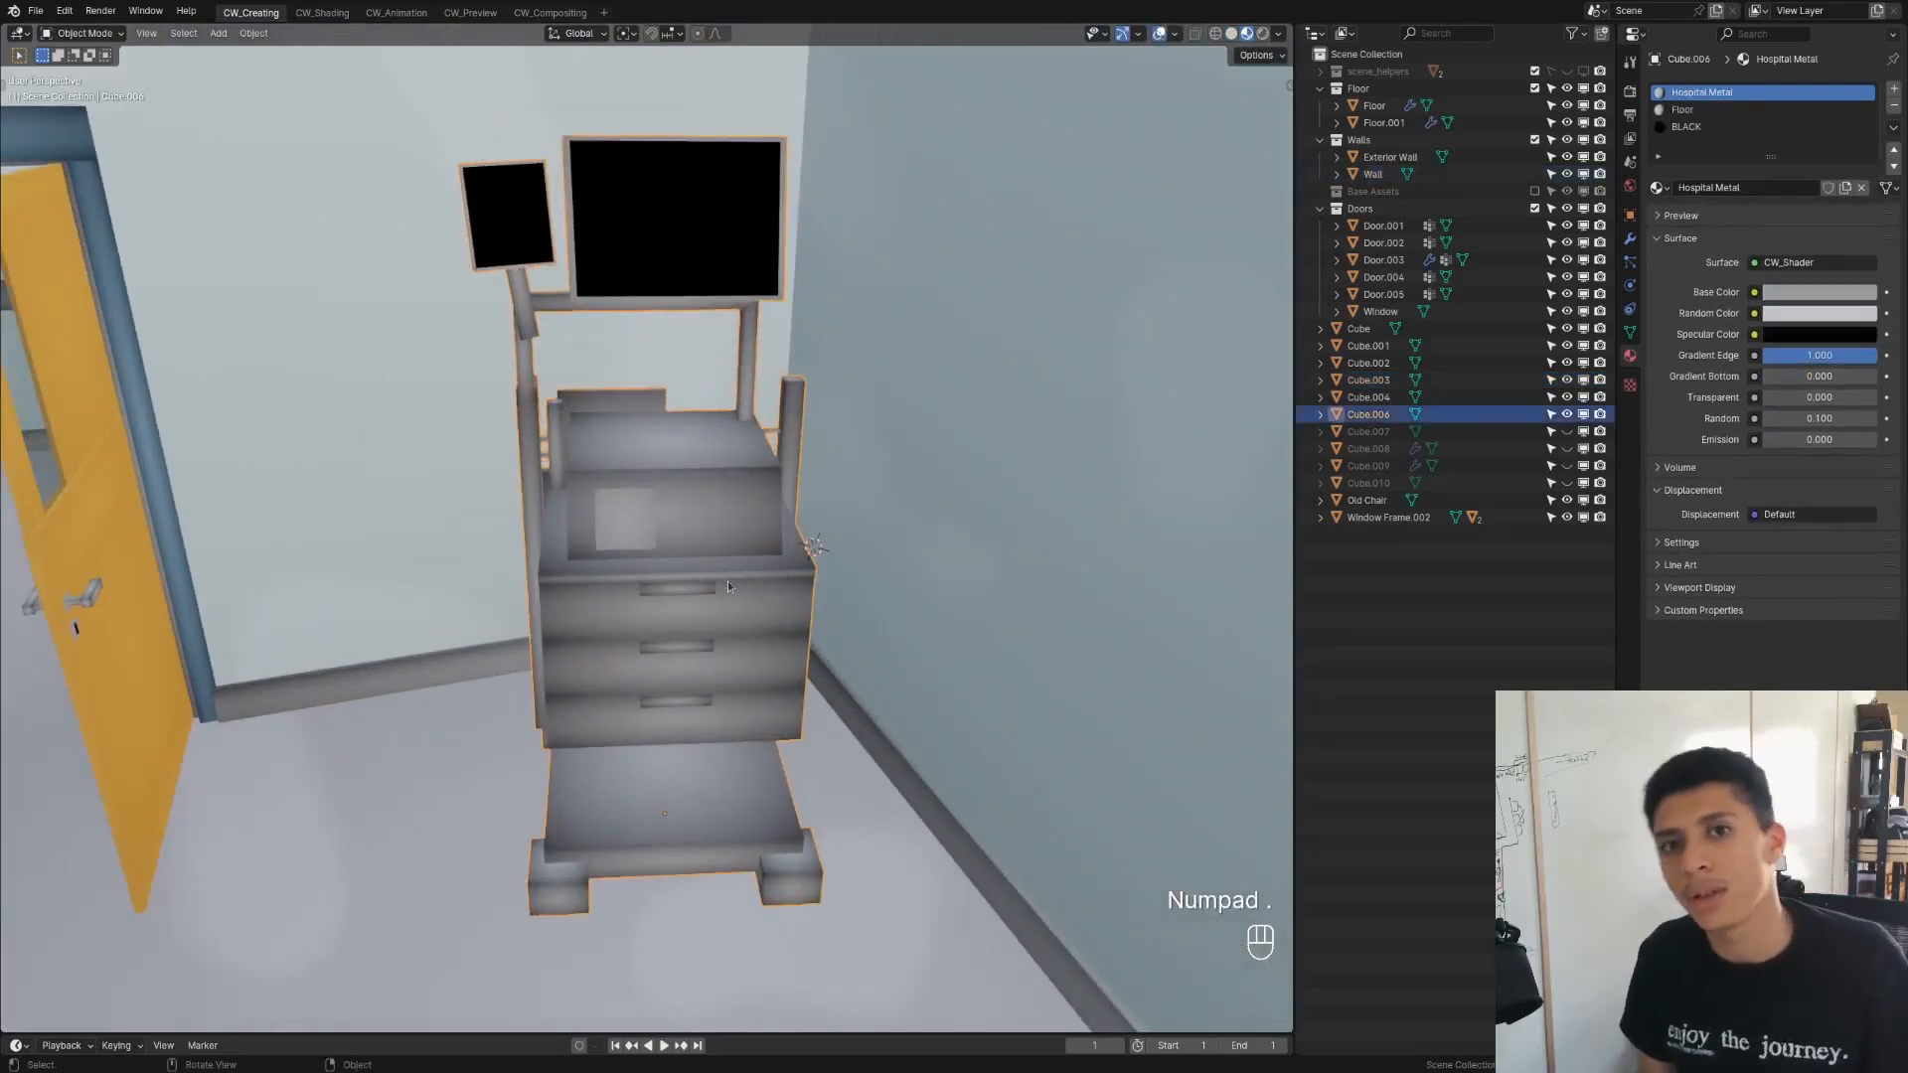
{"action": "middle_click_drag", "start_coordinate": [721, 572], "coordinate": [765, 472]}
{"action": "scroll", "coordinate": [777, 552], "scroll_direction": "up", "scroll_amount": 5}
{"action": "scroll", "coordinate": [686, 456], "scroll_direction": "up", "scroll_amount": 4}
{"action": "scroll", "coordinate": [618, 526], "scroll_direction": "down", "scroll_amount": 6}
{"action": "middle_click_drag", "start_coordinate": [622, 596], "coordinate": [642, 588]}
{"action": "scroll", "coordinate": [642, 587], "scroll_direction": "up", "scroll_amount": 6}
{"action": "scroll", "coordinate": [608, 613], "scroll_direction": "down", "scroll_amount": 6}
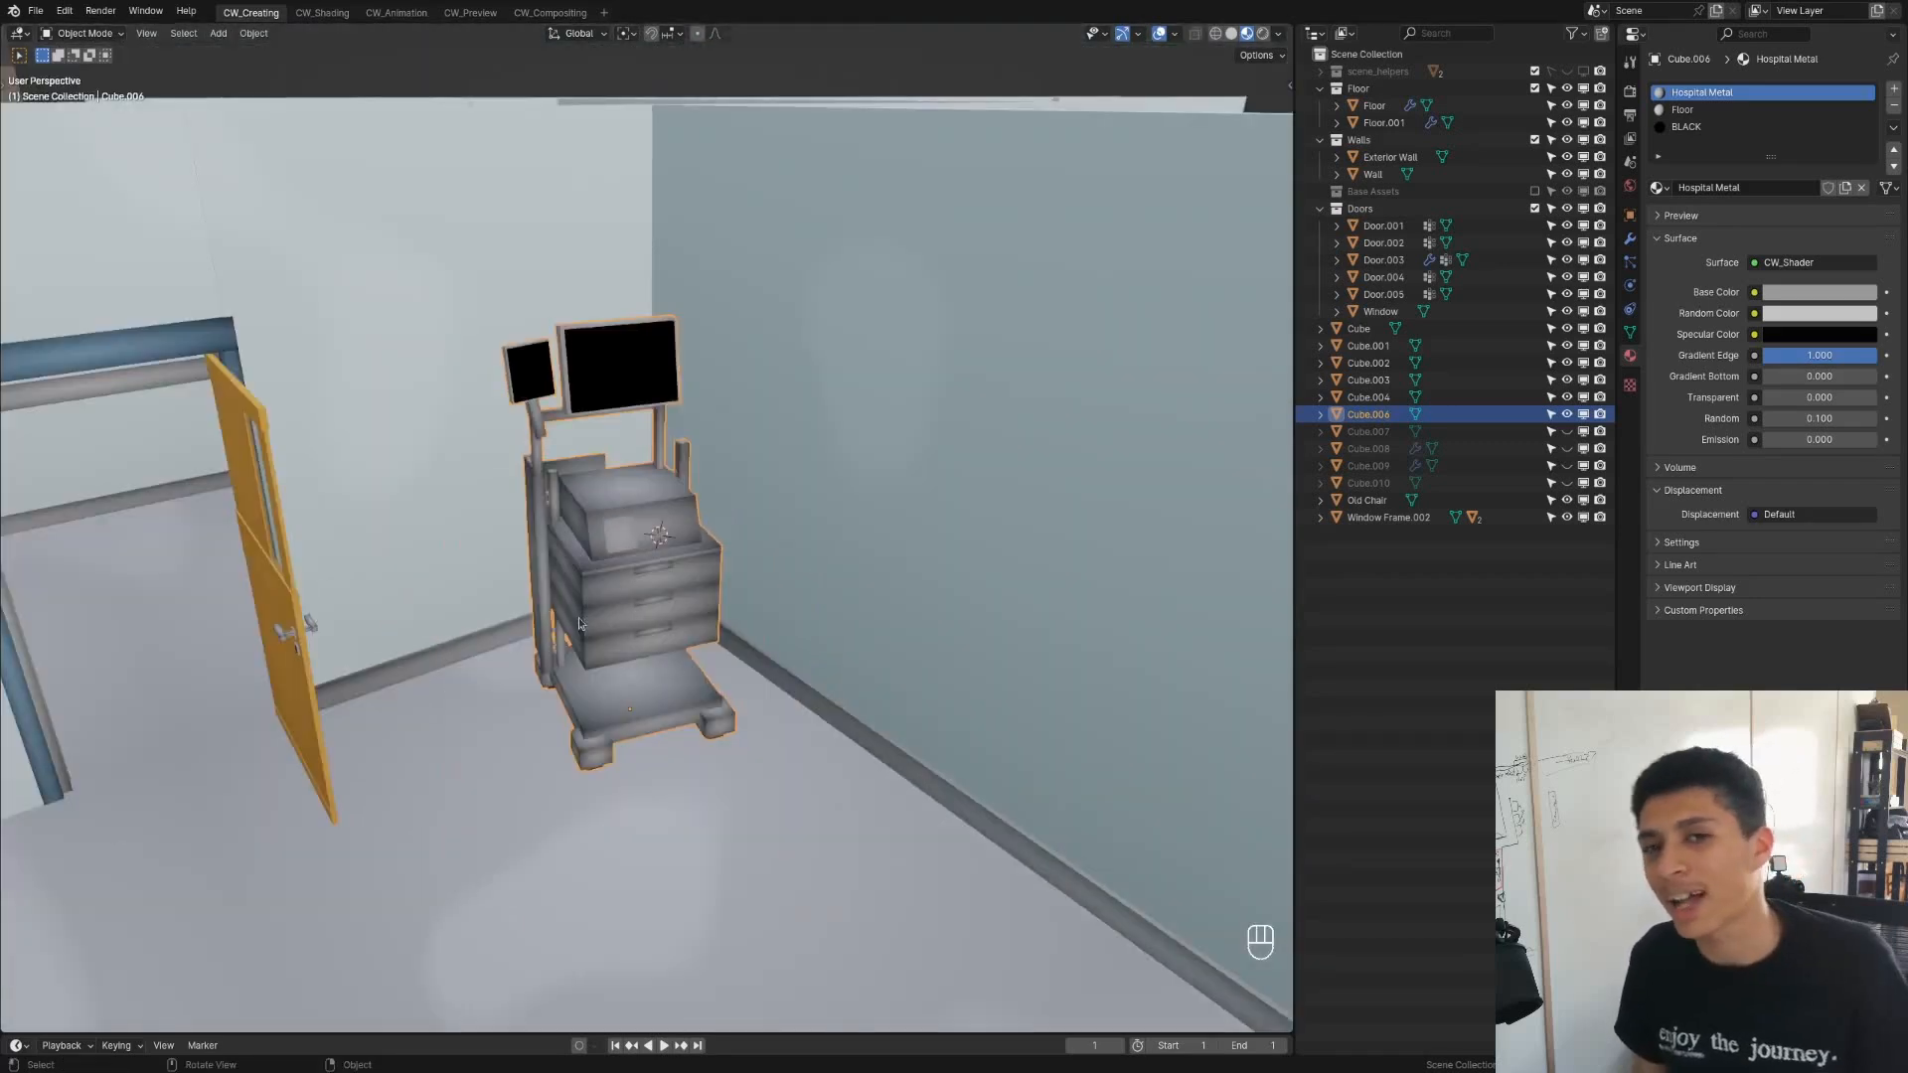
{"action": "scroll", "coordinate": [587, 601], "scroll_direction": "down", "scroll_amount": 5}
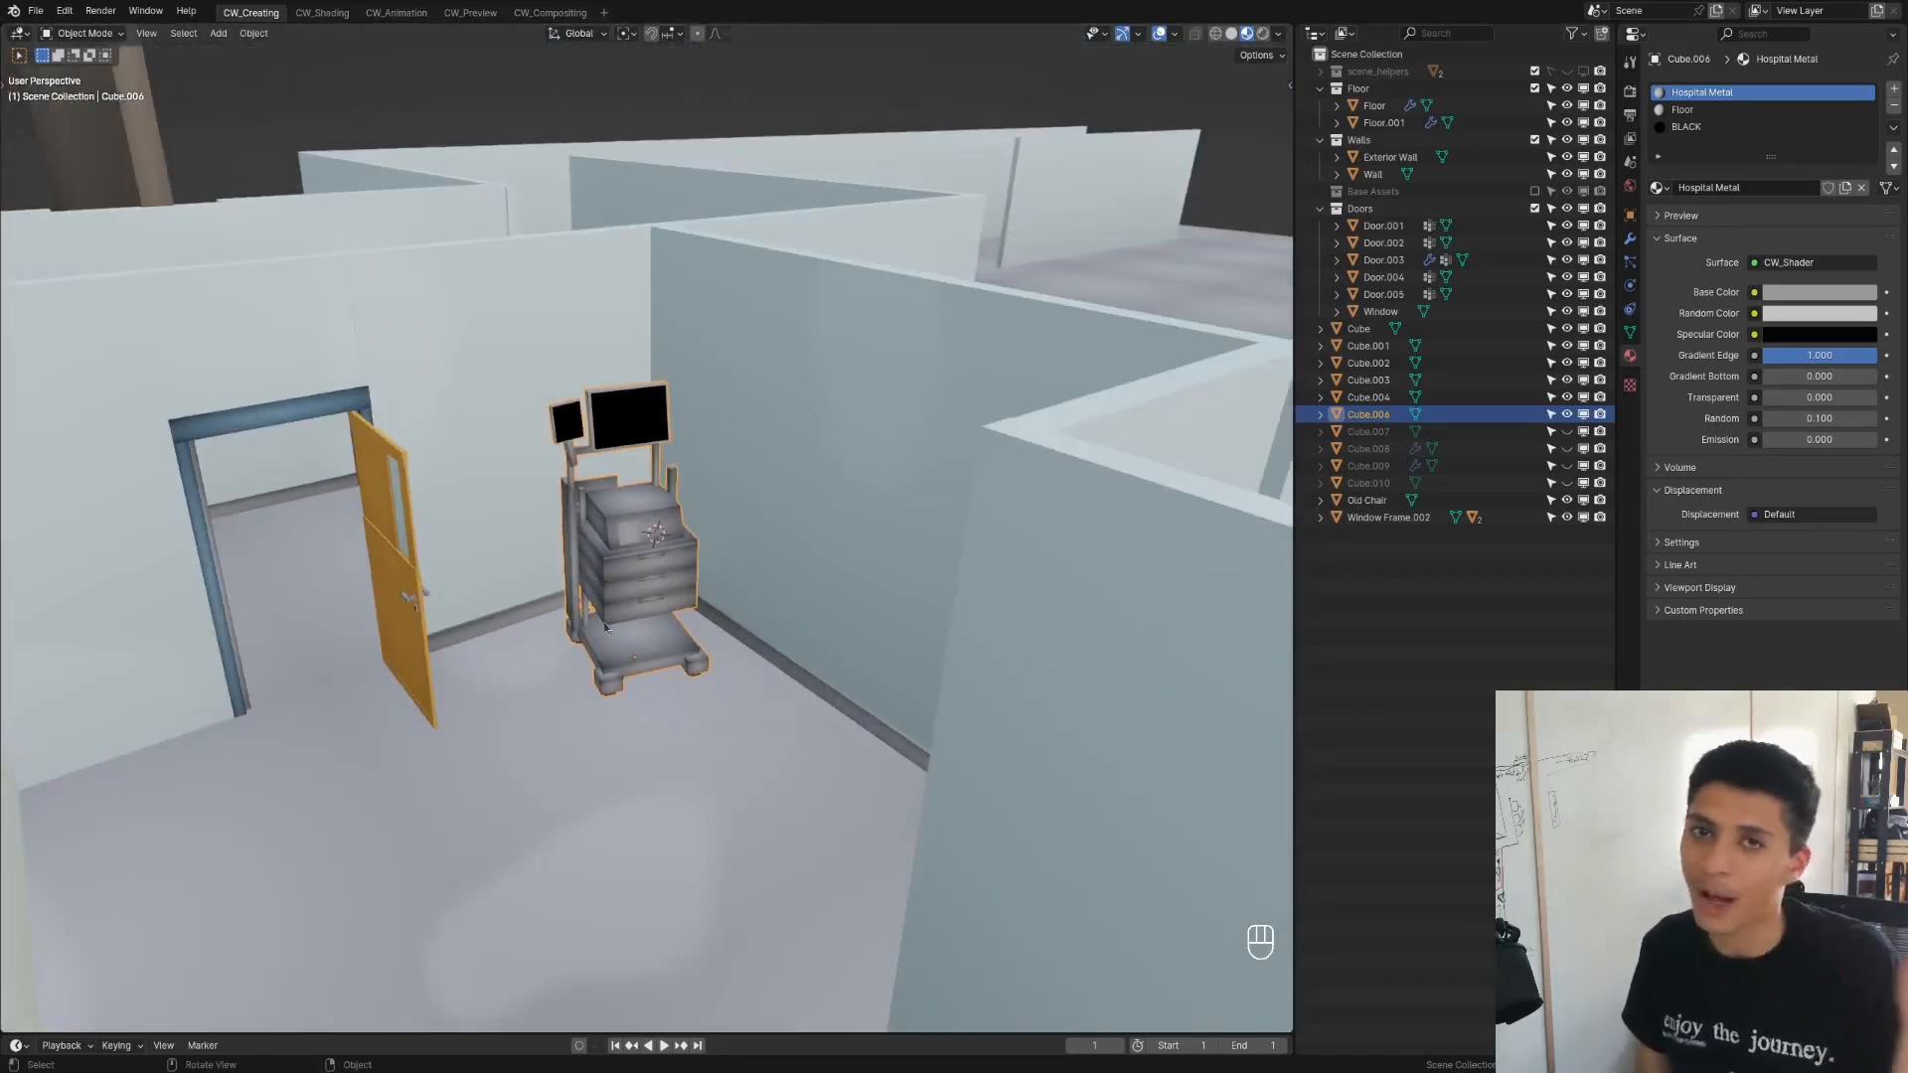
{"action": "scroll", "coordinate": [606, 611], "scroll_direction": "up", "scroll_amount": 6}
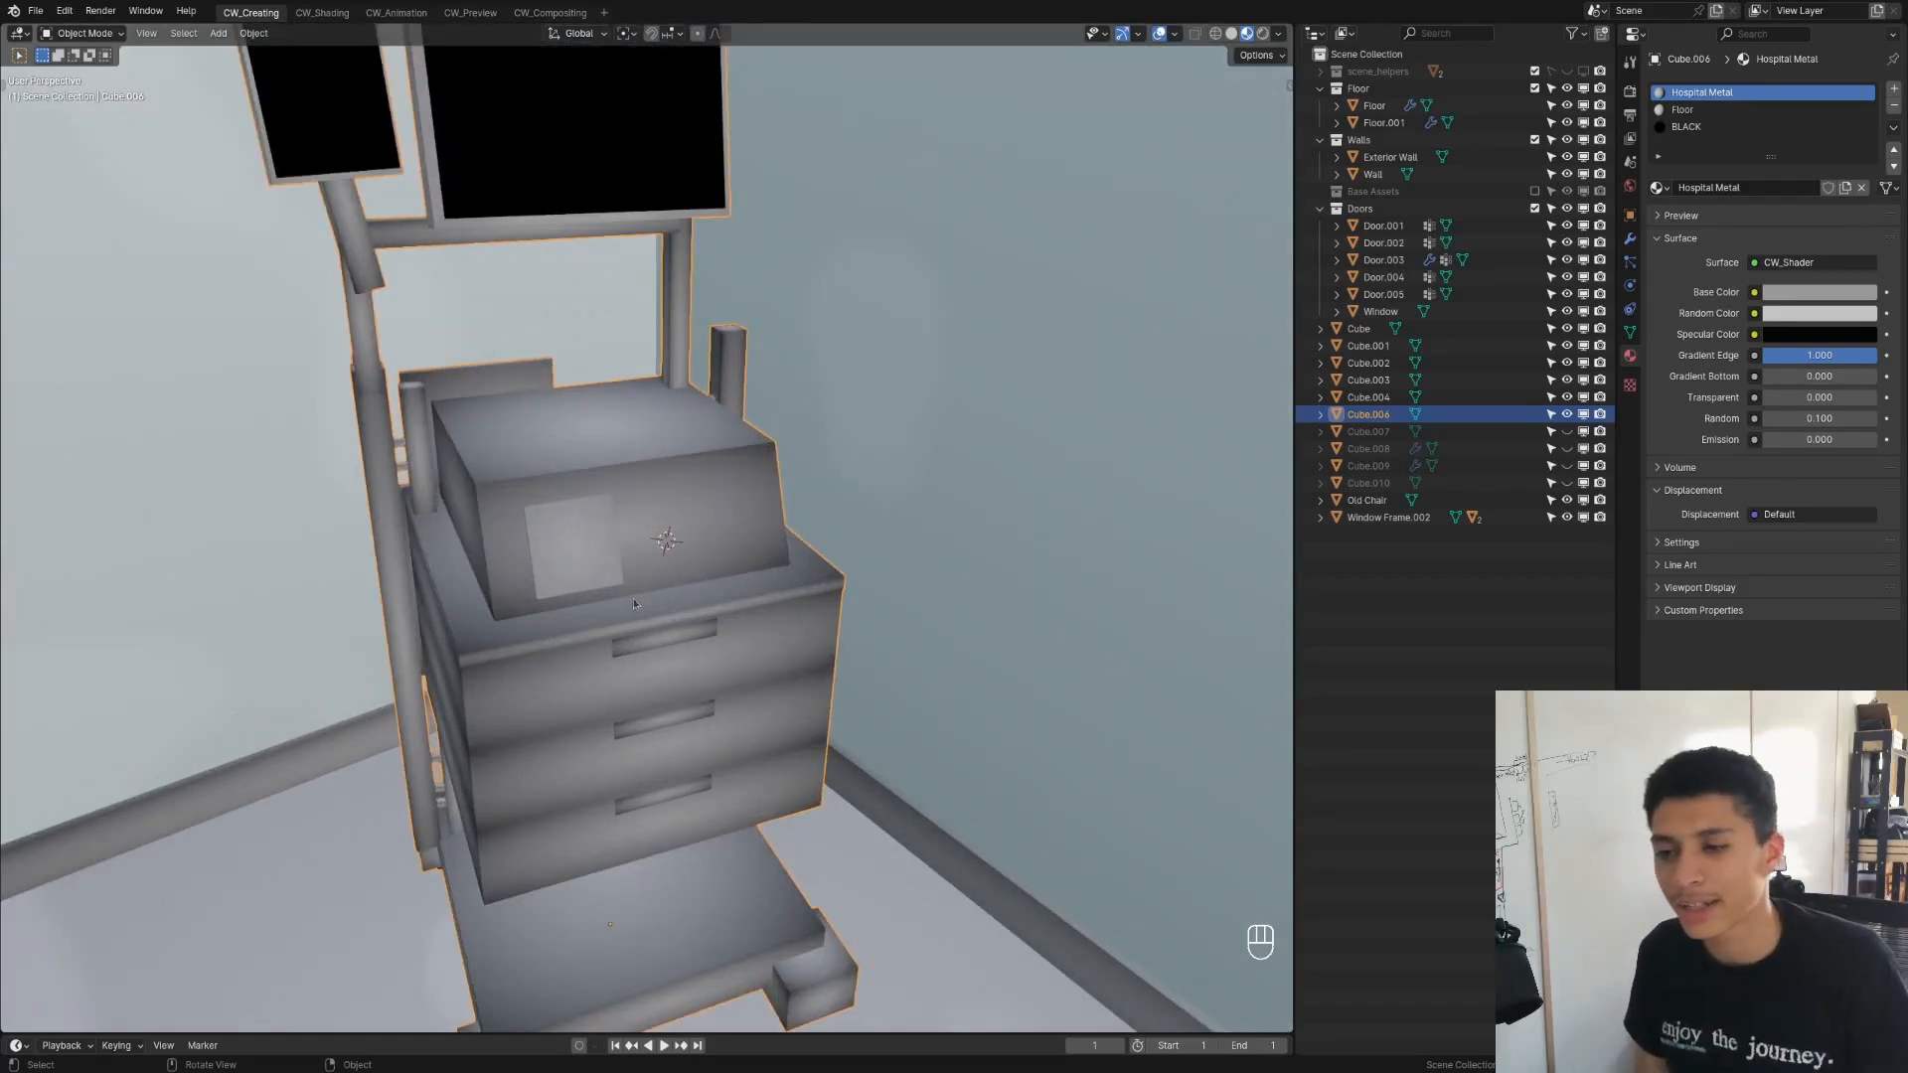
{"action": "scroll", "coordinate": [628, 606], "scroll_direction": "down", "scroll_amount": 8}
{"action": "scroll", "coordinate": [618, 568], "scroll_direction": "up", "scroll_amount": 3}
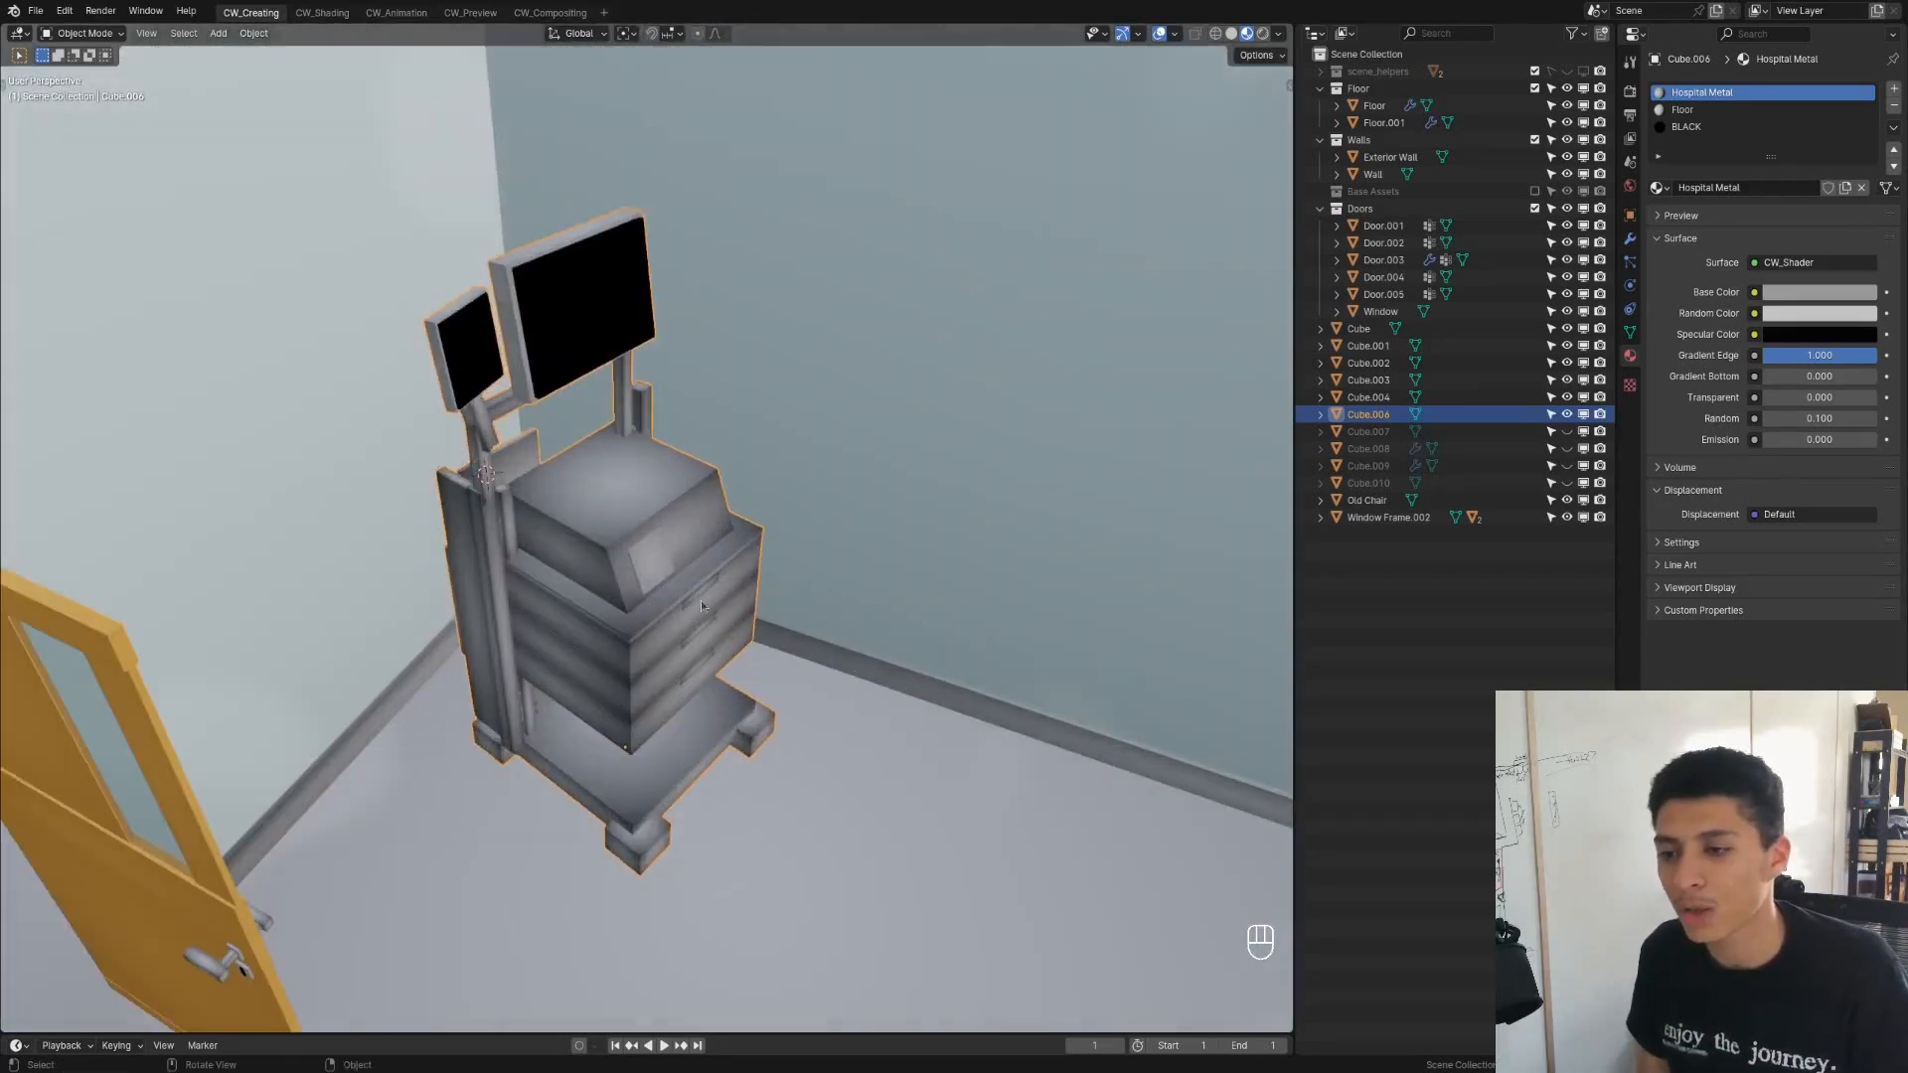
Select the old chair from a wide overview of the hospital and frame it
{"action": "scroll", "coordinate": [635, 604], "scroll_direction": "down", "scroll_amount": 8}
{"action": "middle_click_drag", "start_coordinate": [616, 640], "coordinate": [398, 606]}
{"action": "left_click", "coordinate": [254, 575]}
{"action": "key", "text": "KP_Decimal"}
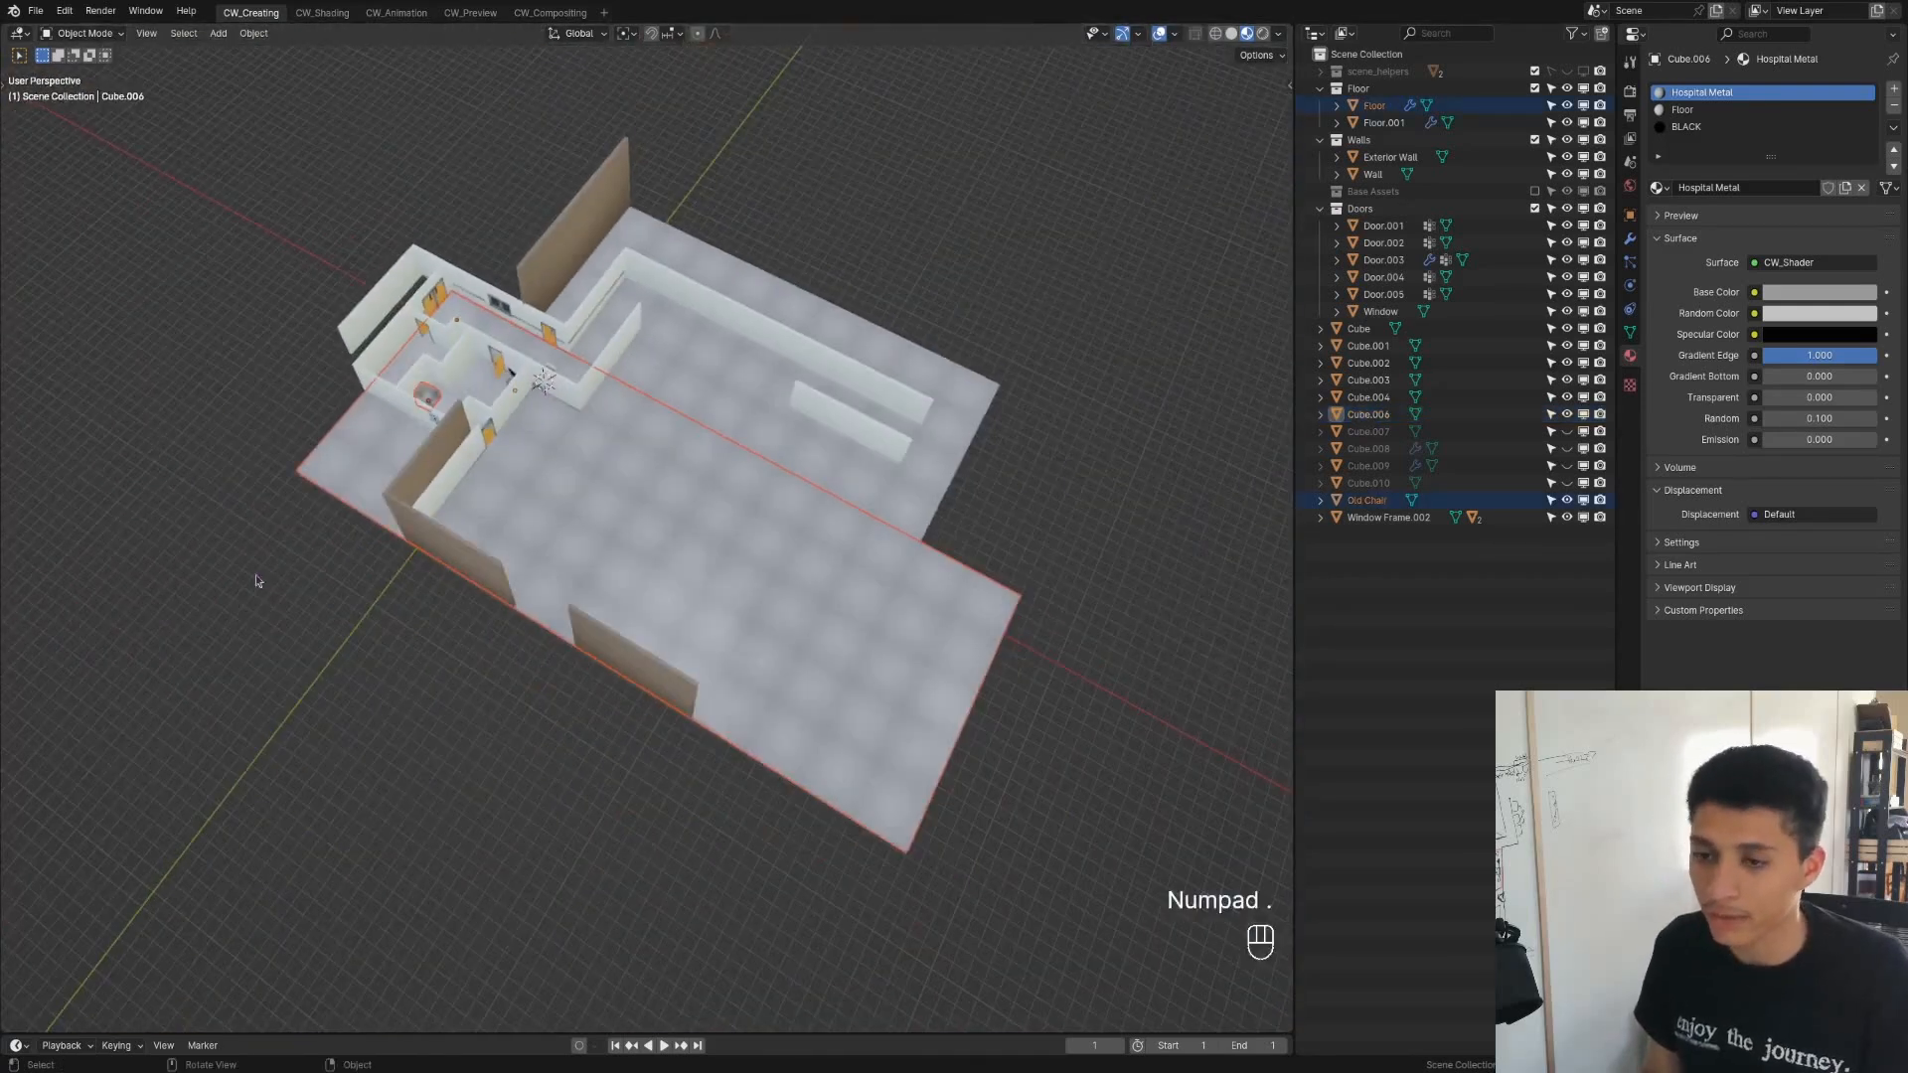
{"action": "key", "text": "KP_Decimal"}
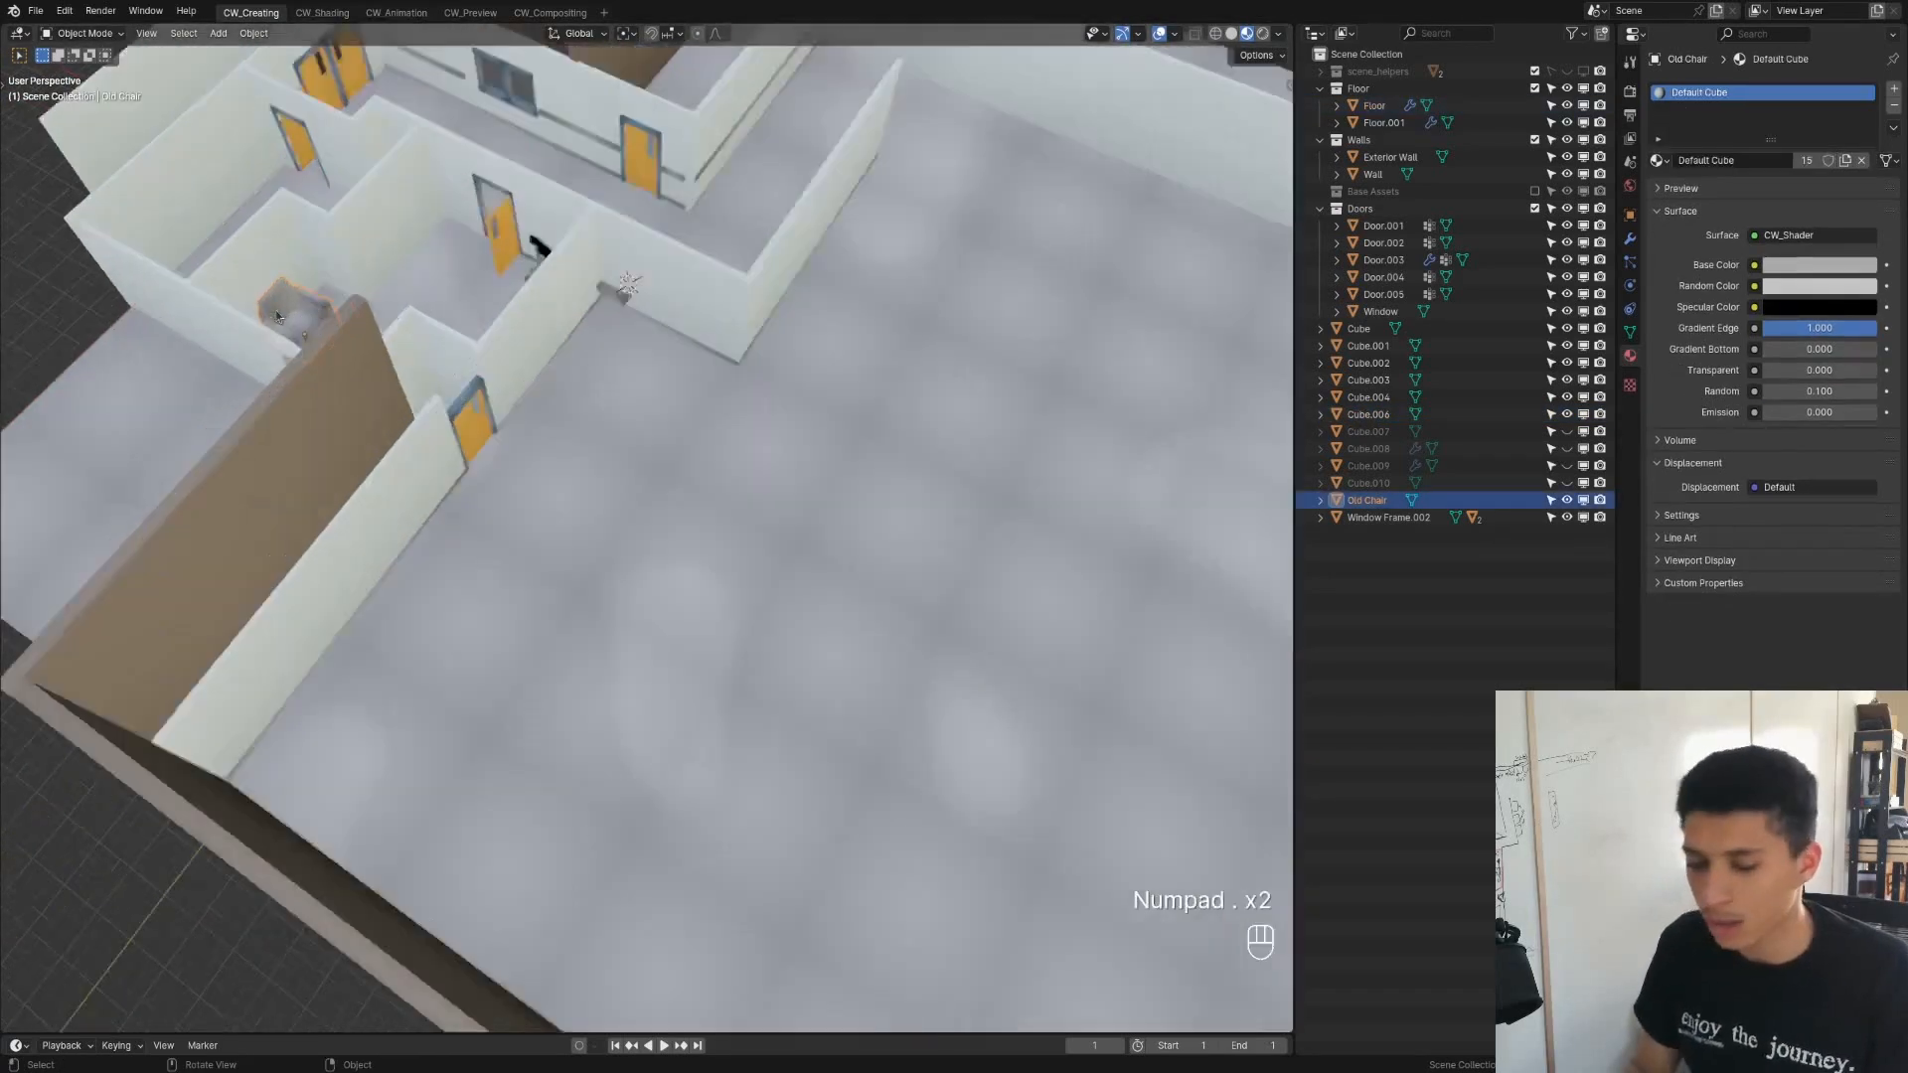
Walk through the patient room to inspect the old chair and the medical cart at eye level
{"action": "scroll", "coordinate": [607, 377], "scroll_direction": "down", "scroll_amount": 3}
{"action": "middle_click_drag", "start_coordinate": [664, 678], "coordinate": [895, 552]}
{"action": "scroll", "coordinate": [902, 552], "scroll_direction": "up", "scroll_amount": 5}
{"action": "key", "text": "shift+grave"}
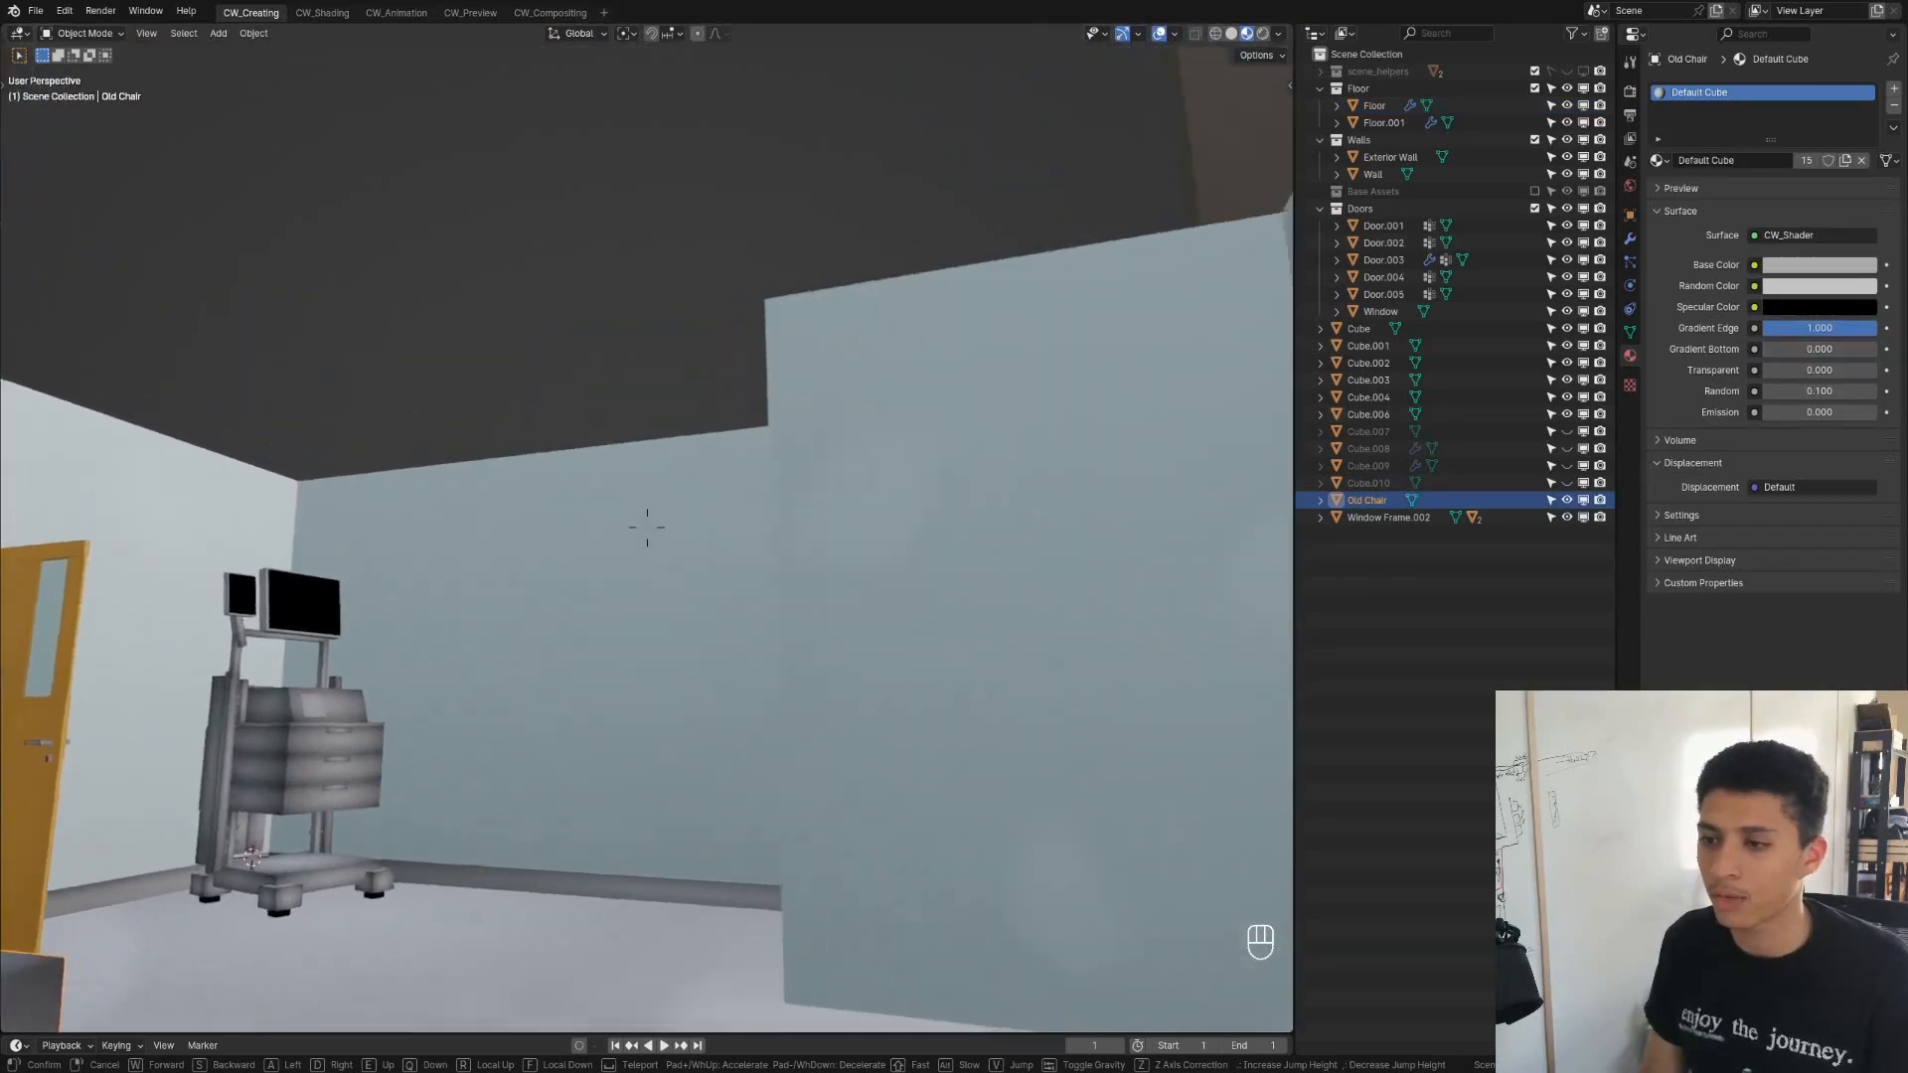
{"action": "key", "text": "w"}
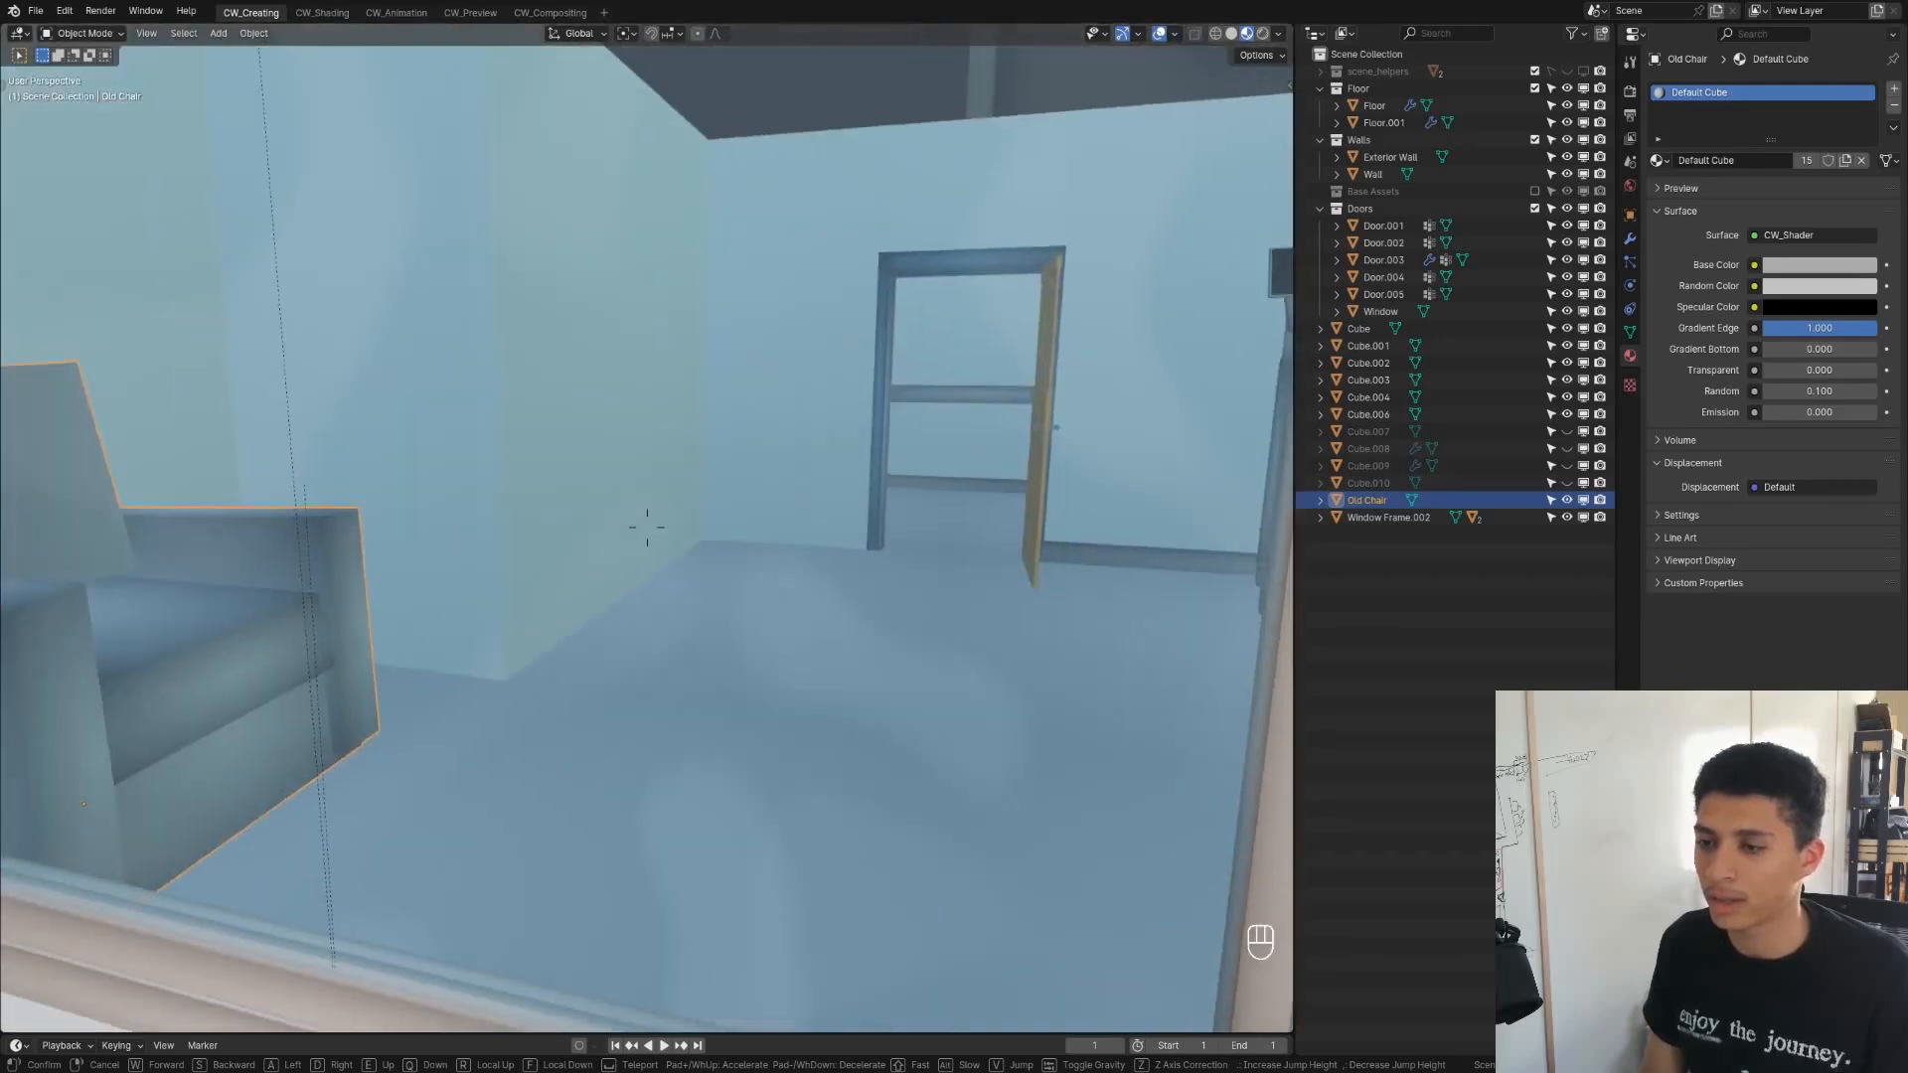
{"action": "key", "text": "w"}
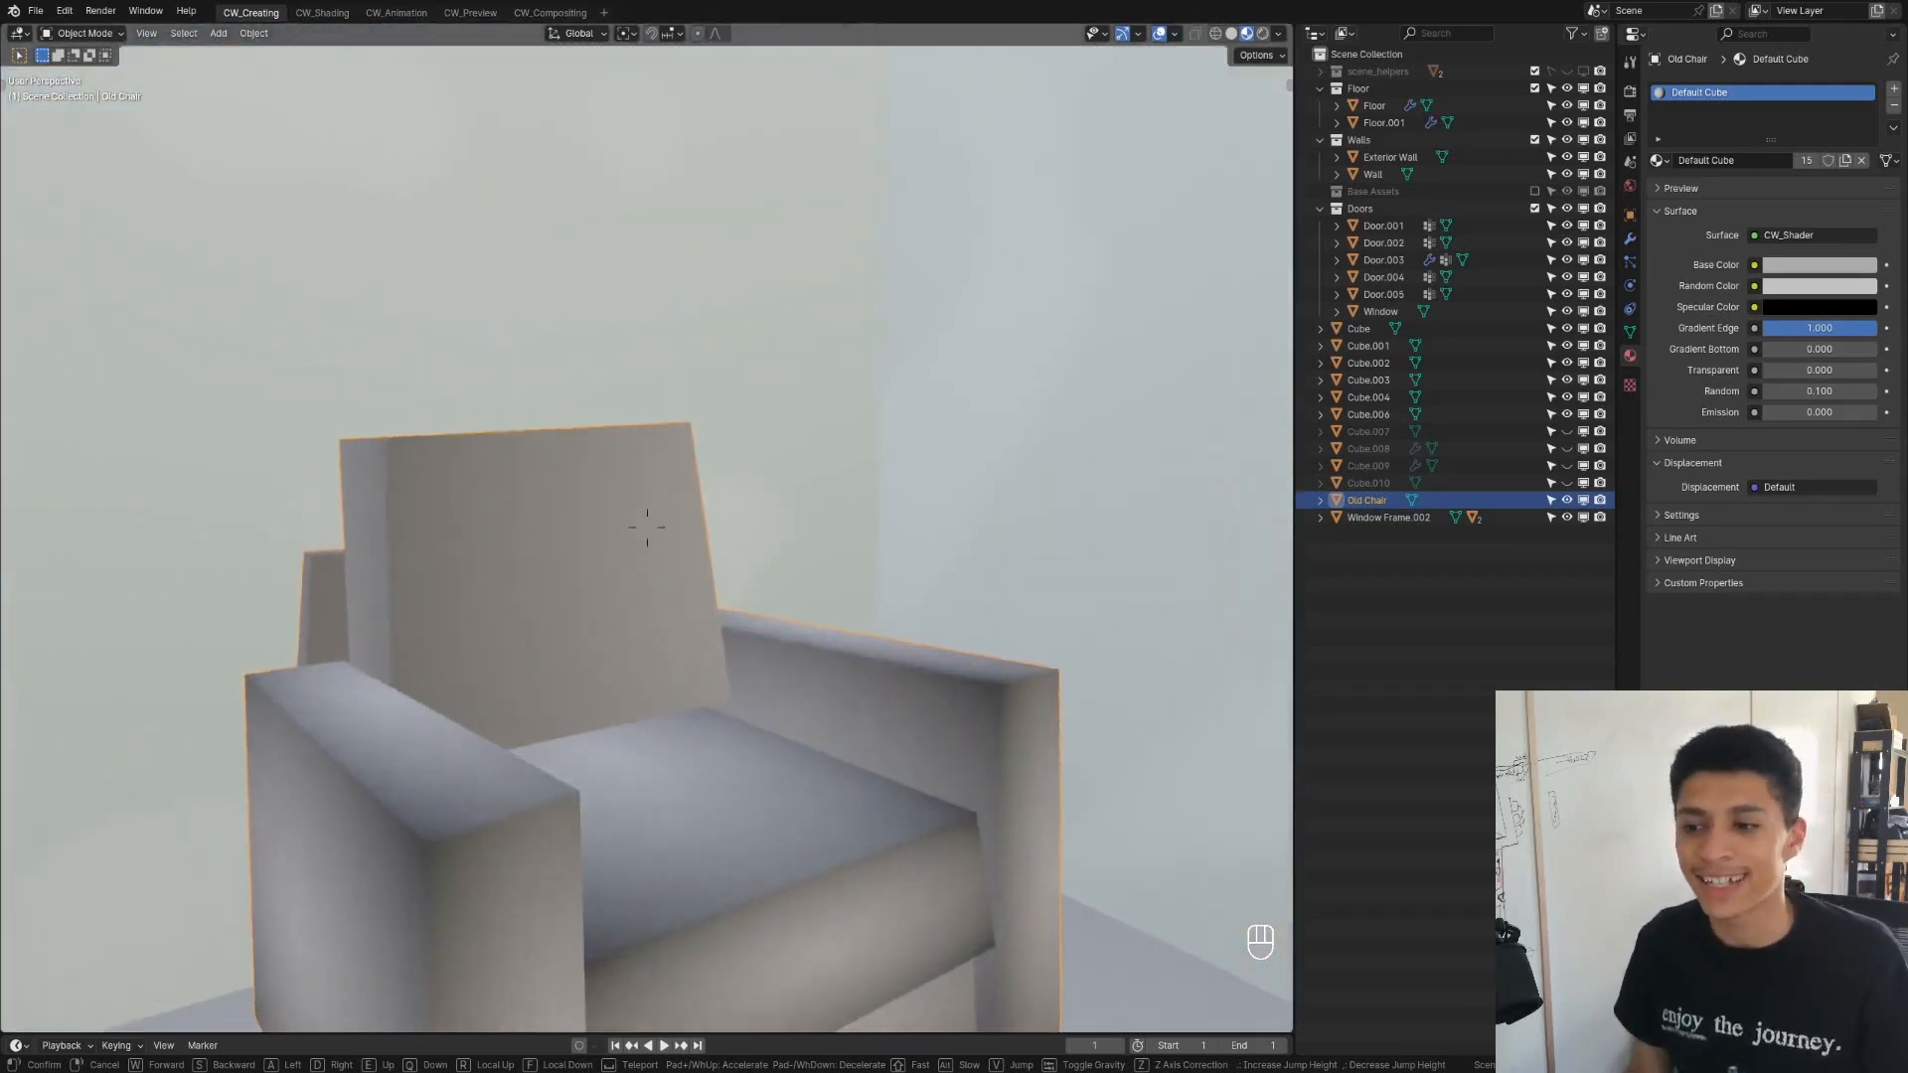
{"action": "key", "text": "e"}
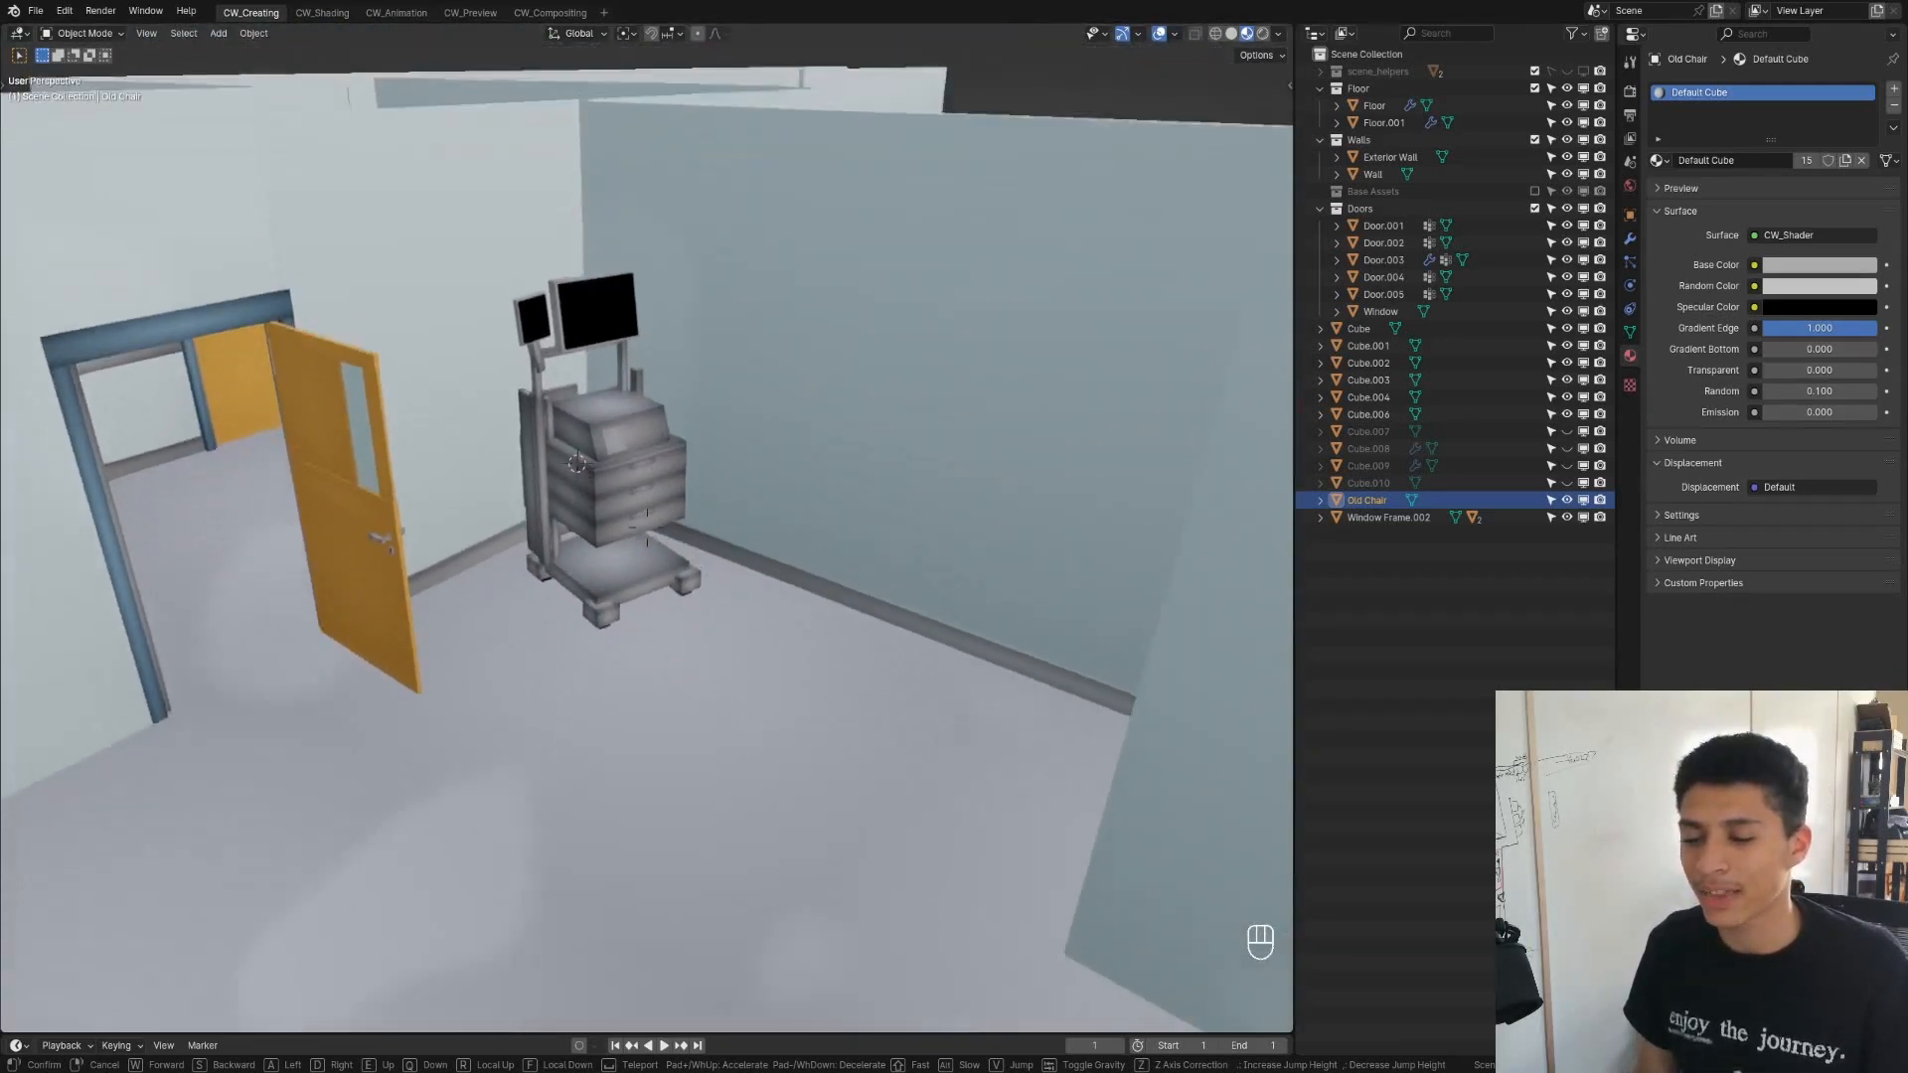
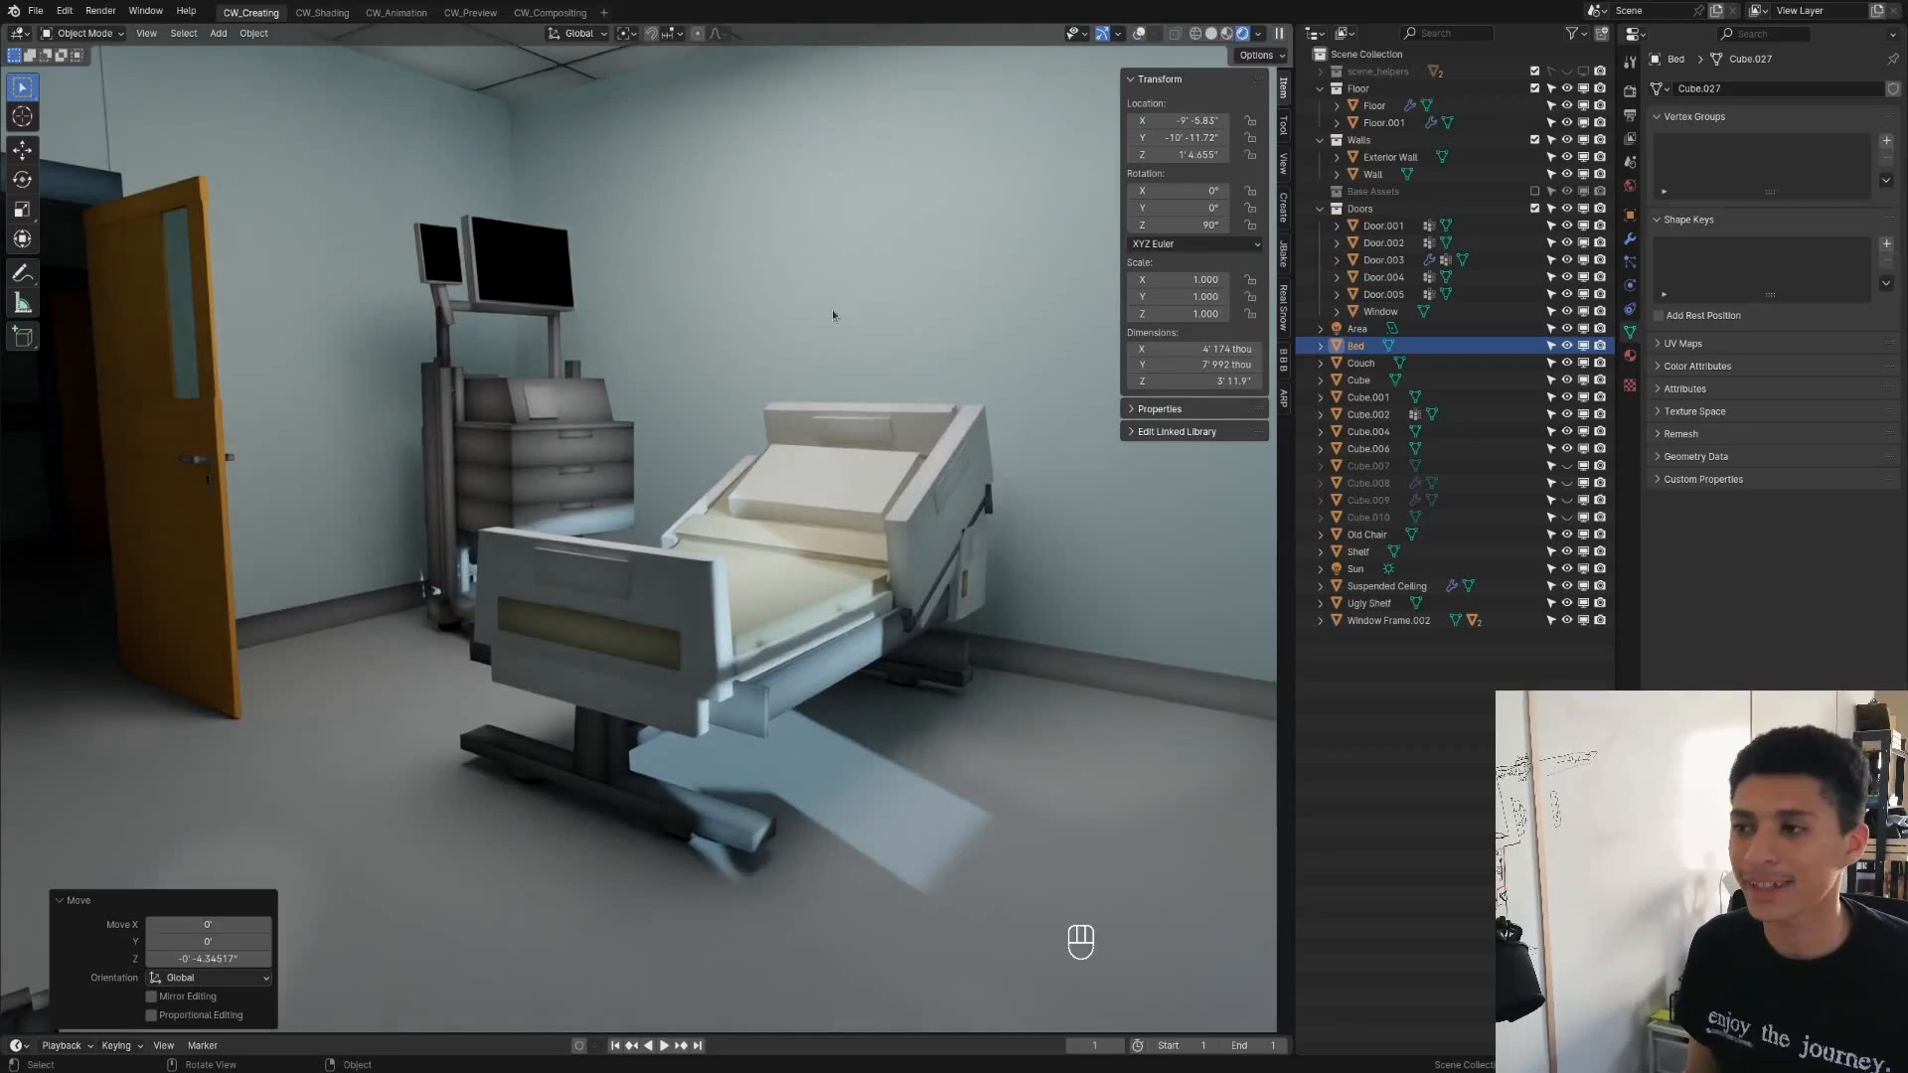
Inspect the hospital bed, and compare the corridor outside the open door in Material Preview and Rendered shading
{"action": "middle_click_drag", "start_coordinate": [836, 357], "coordinate": [751, 639]}
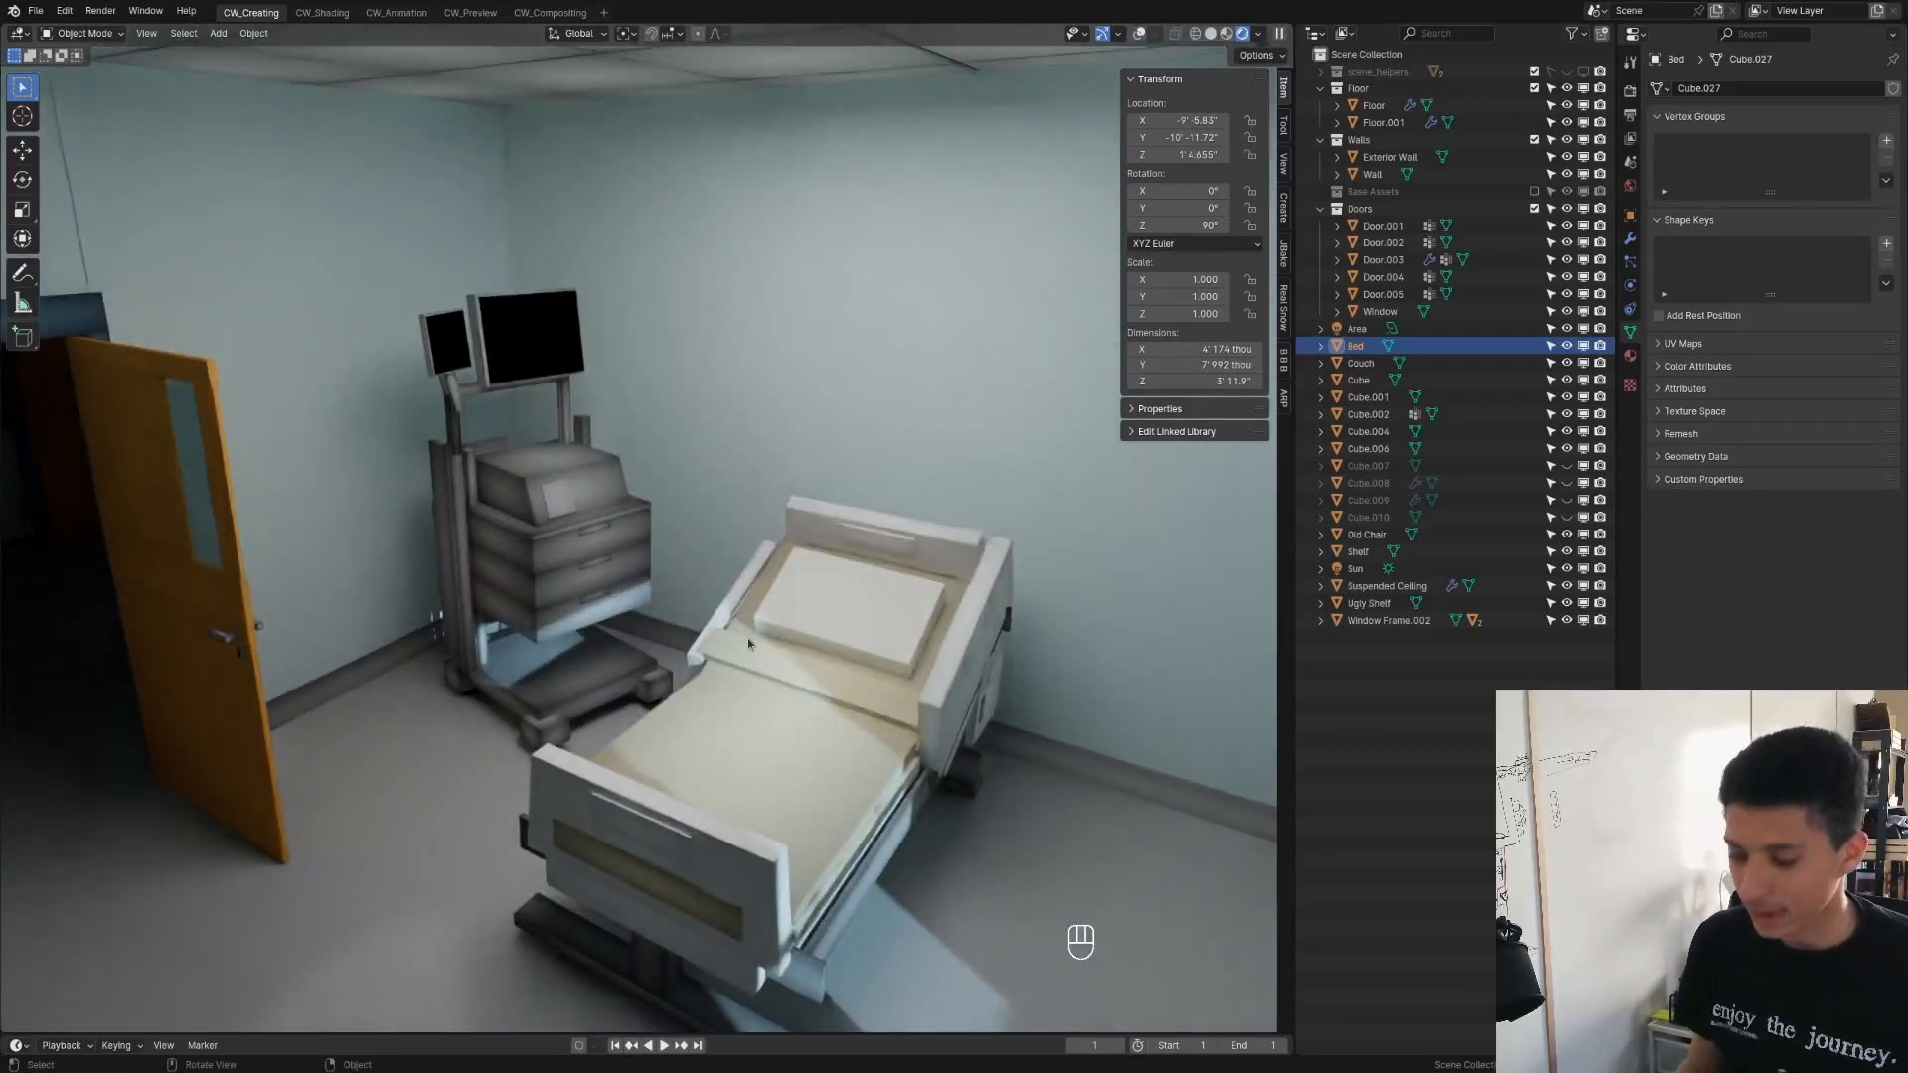
{"action": "key", "text": "KP_Decimal"}
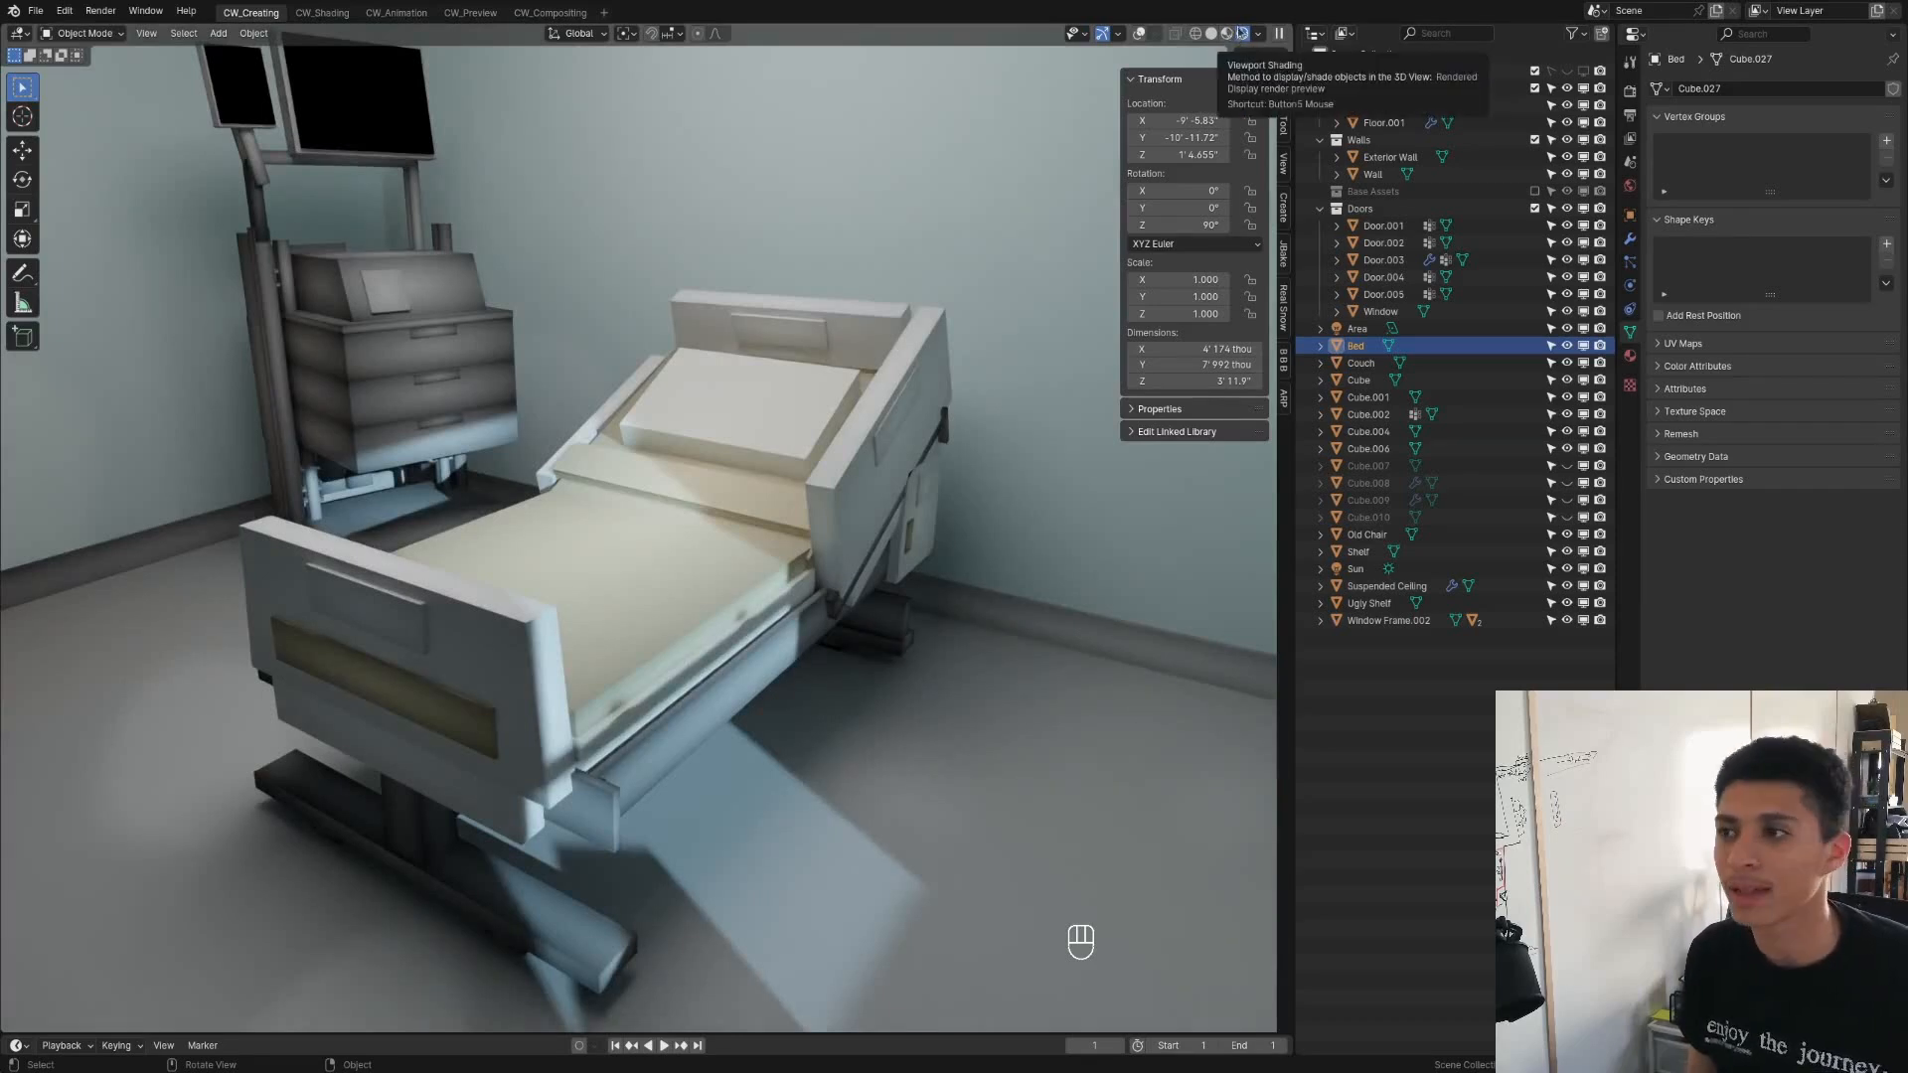
{"action": "left_click", "coordinate": [1228, 32]}
{"action": "scroll", "coordinate": [612, 521], "scroll_direction": "down", "scroll_amount": 8}
{"action": "middle_click_drag", "start_coordinate": [635, 512], "coordinate": [807, 479]}
{"action": "scroll", "coordinate": [805, 479], "scroll_direction": "down", "scroll_amount": 4}
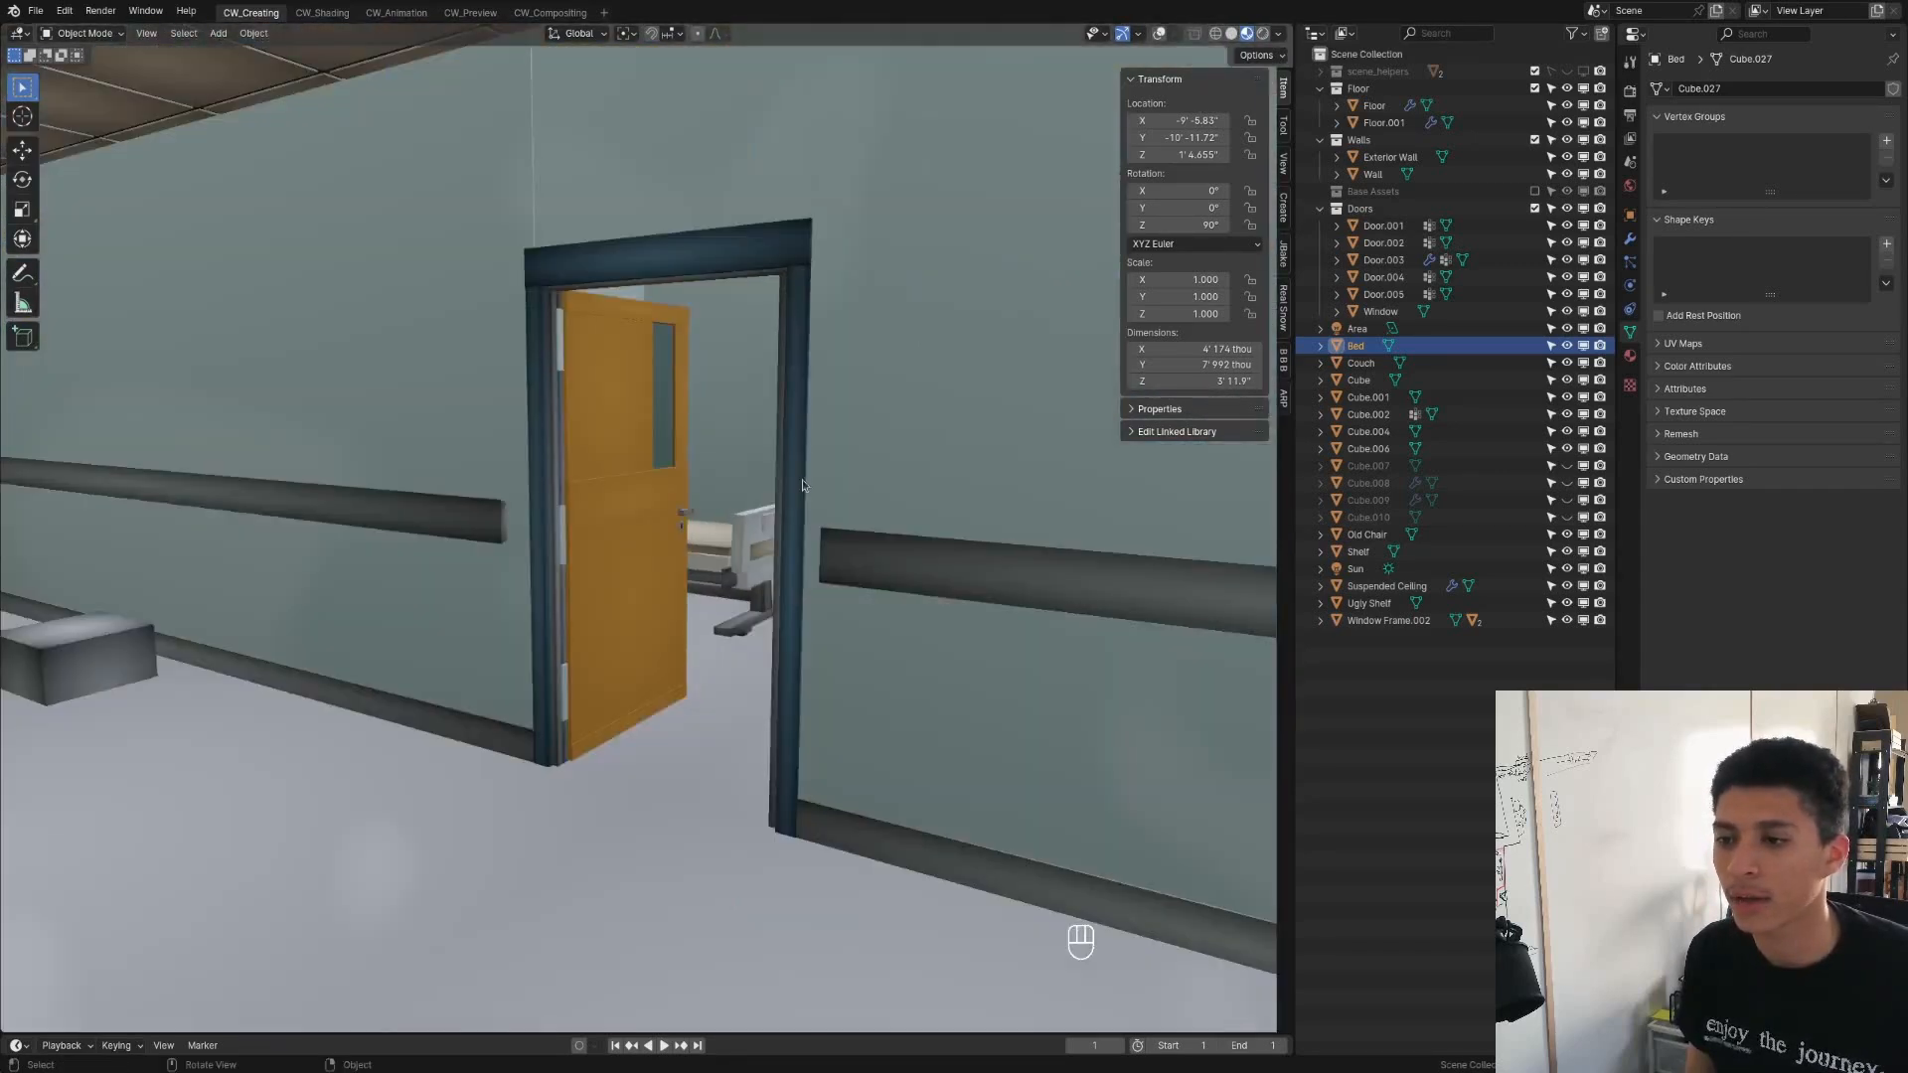
{"action": "left_click", "coordinate": [1263, 34]}
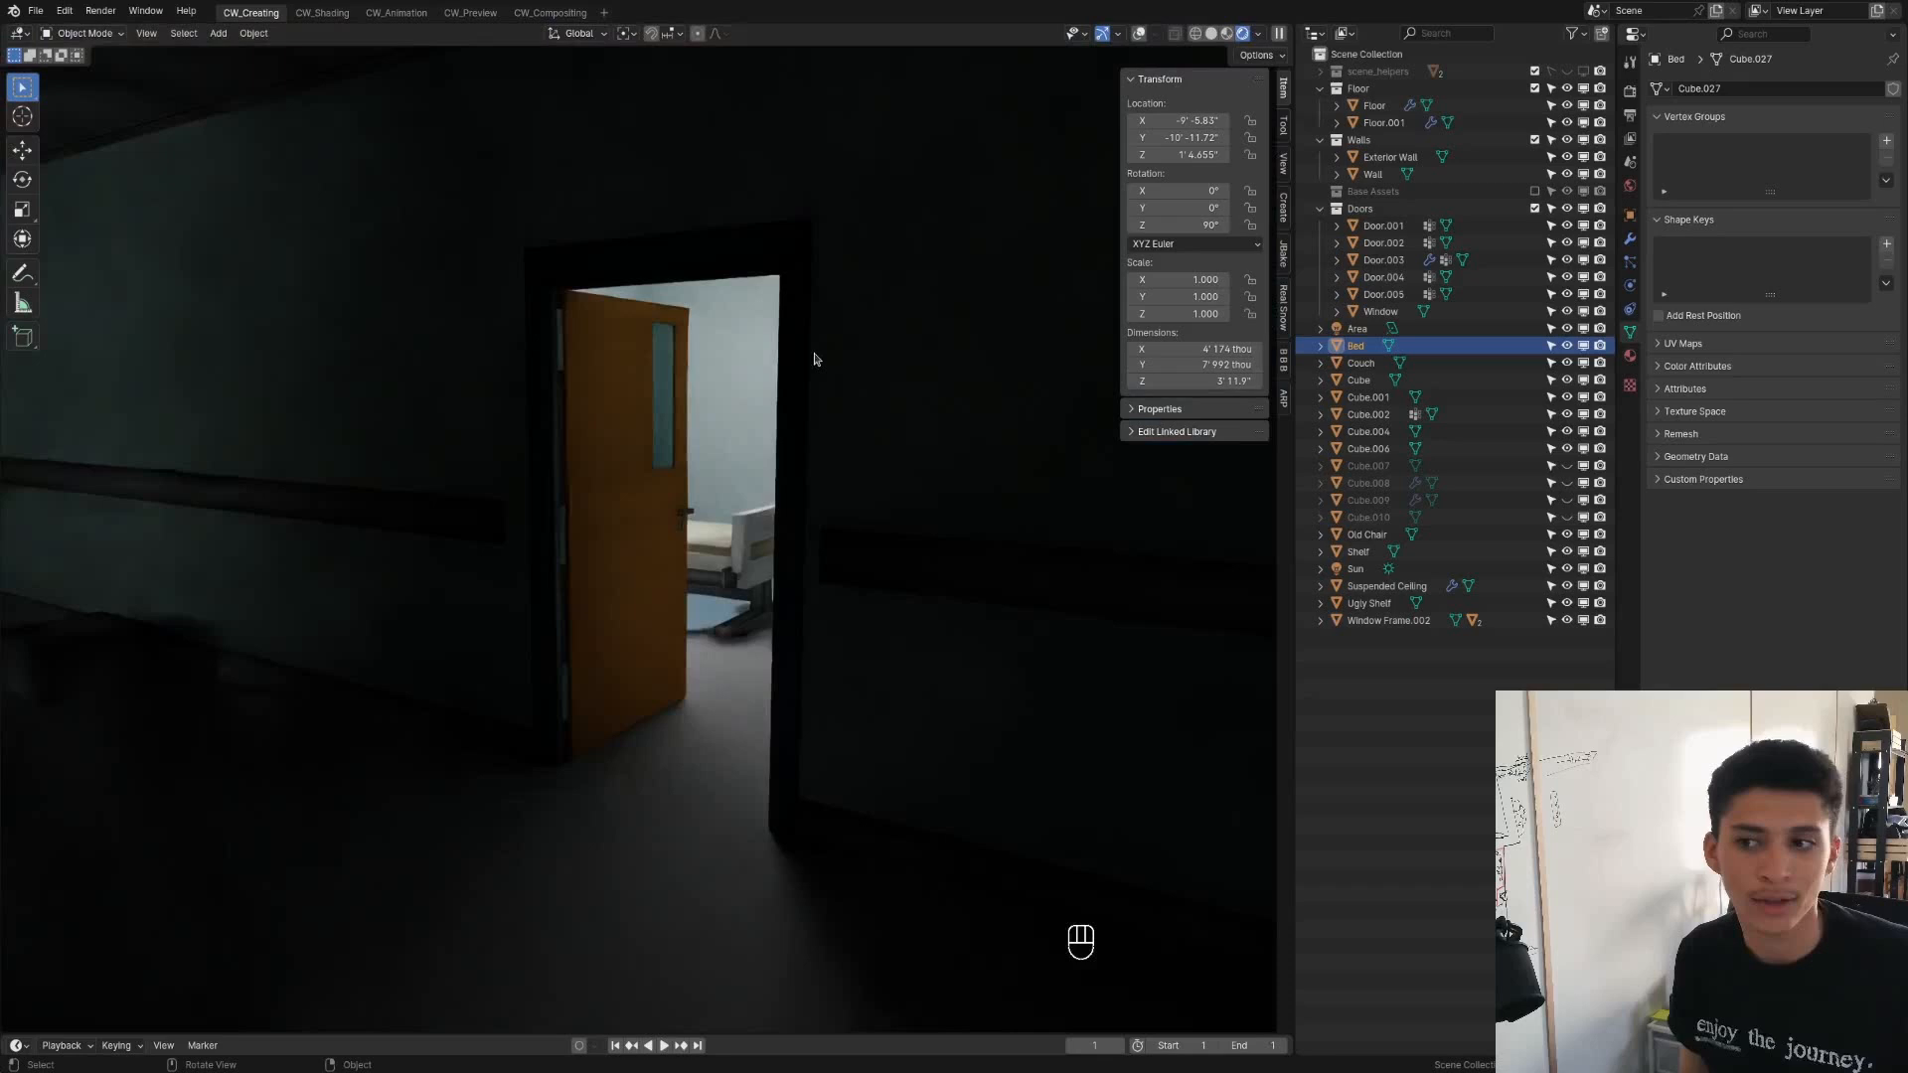
Walk from the corridor through the rendered patient room to the equipment behind the blue armchair, and select the shelf
{"action": "key", "text": "shift+grave"}
{"action": "key", "text": "w"}
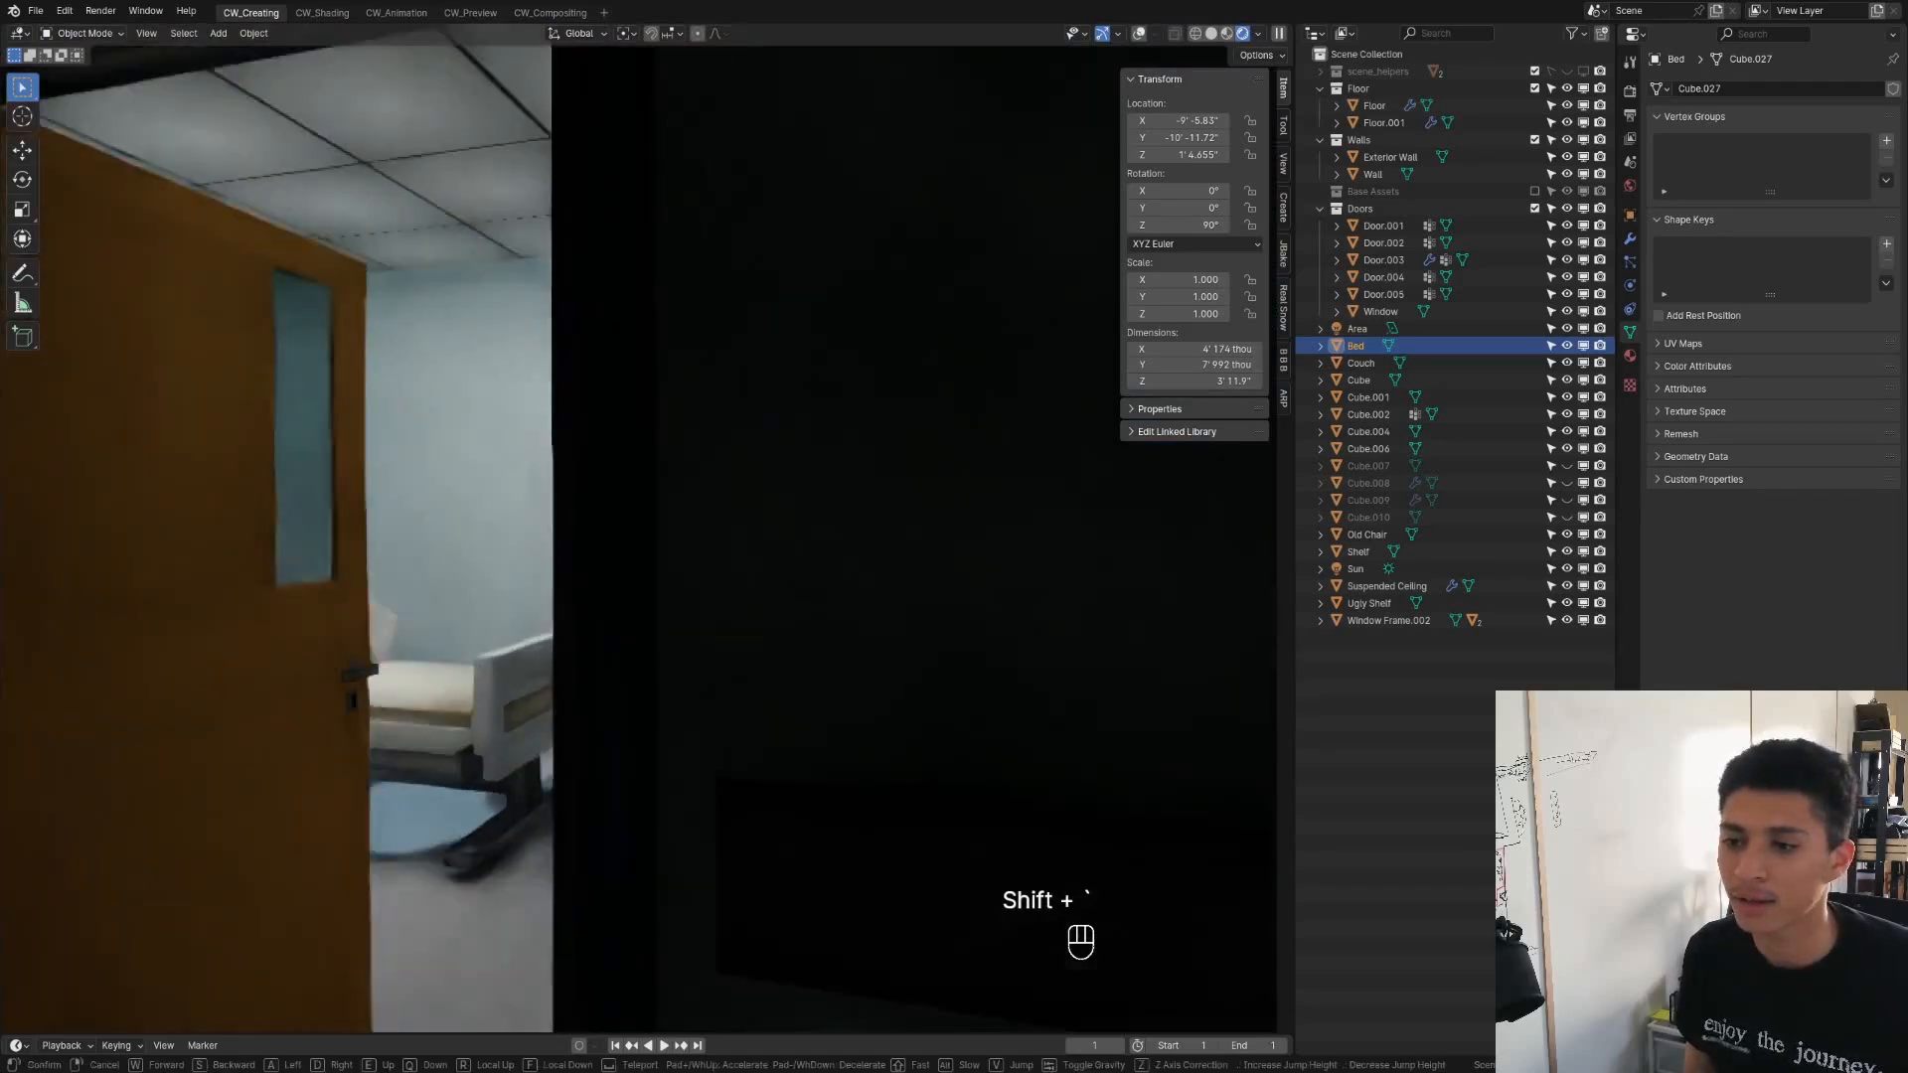
{"action": "key", "text": "w"}
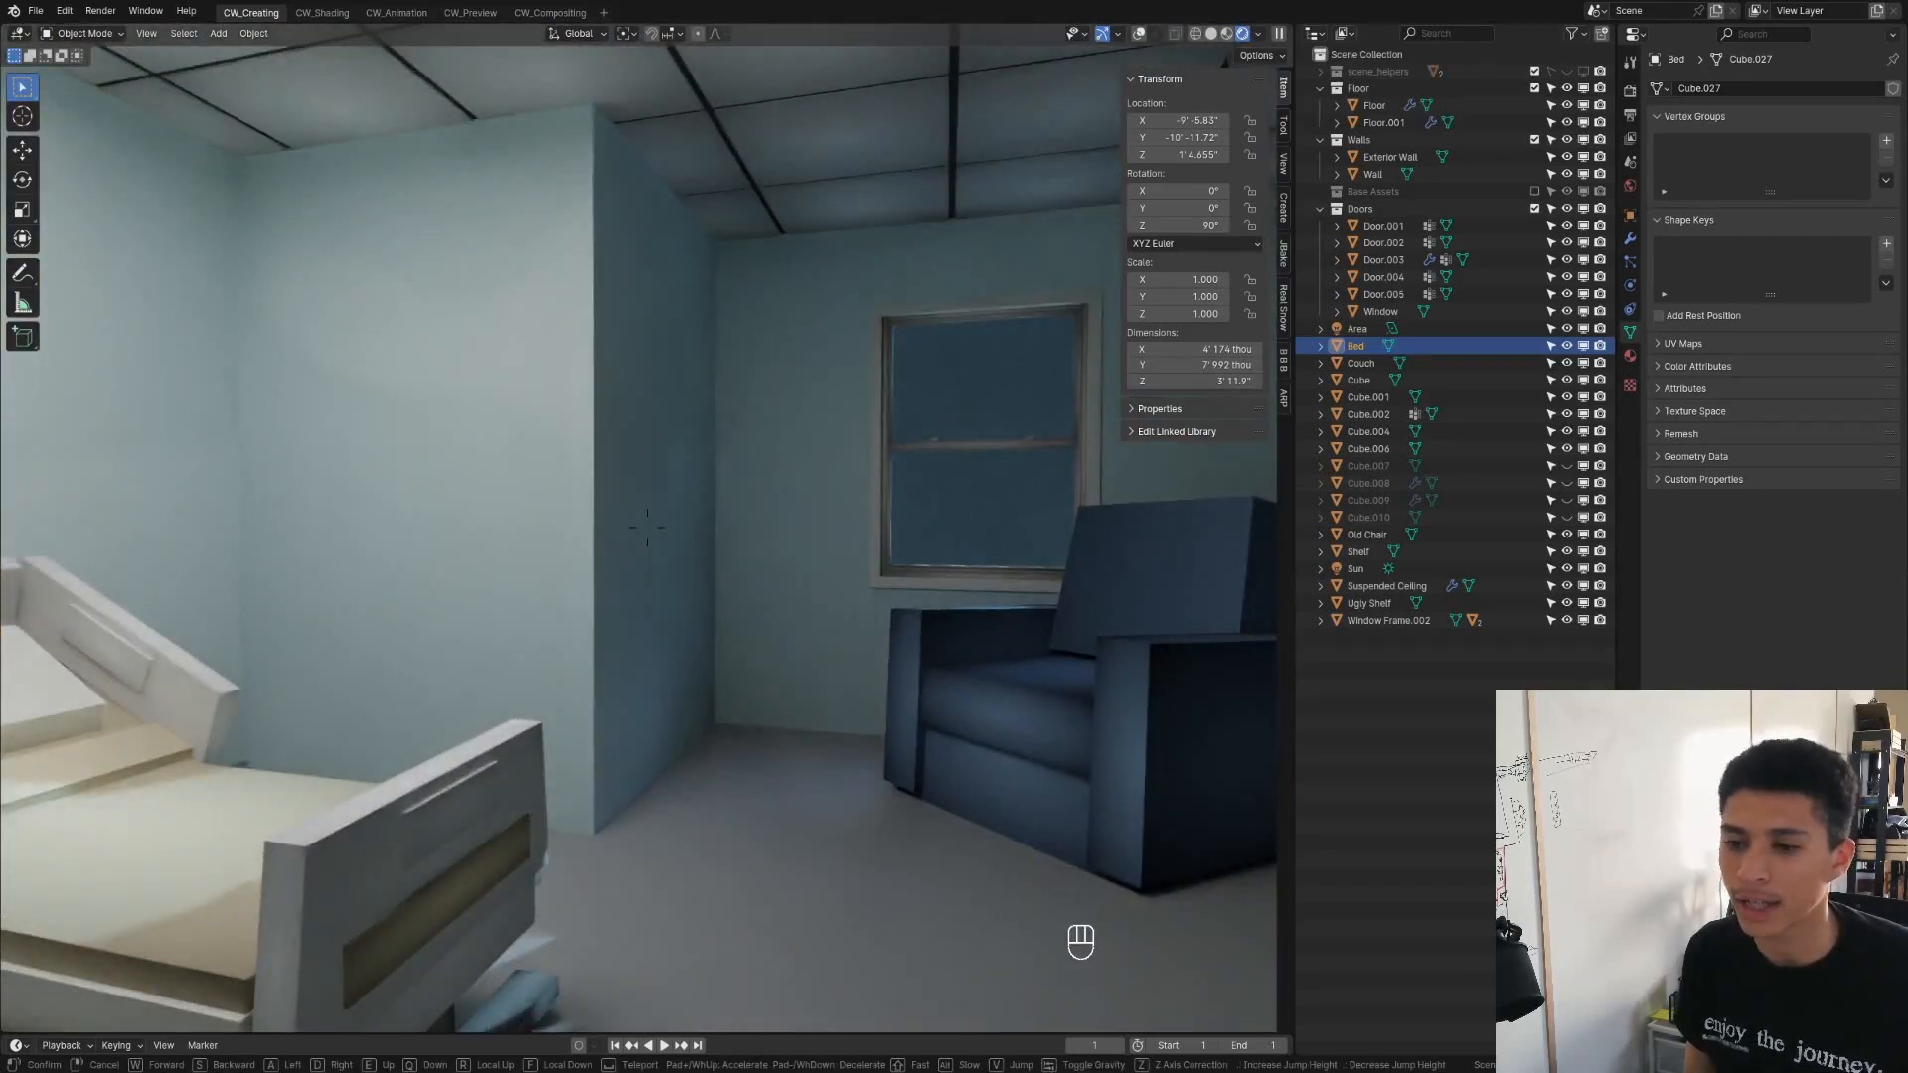
{"action": "key", "text": "s"}
{"action": "key", "text": "w"}
{"action": "key", "text": "s"}
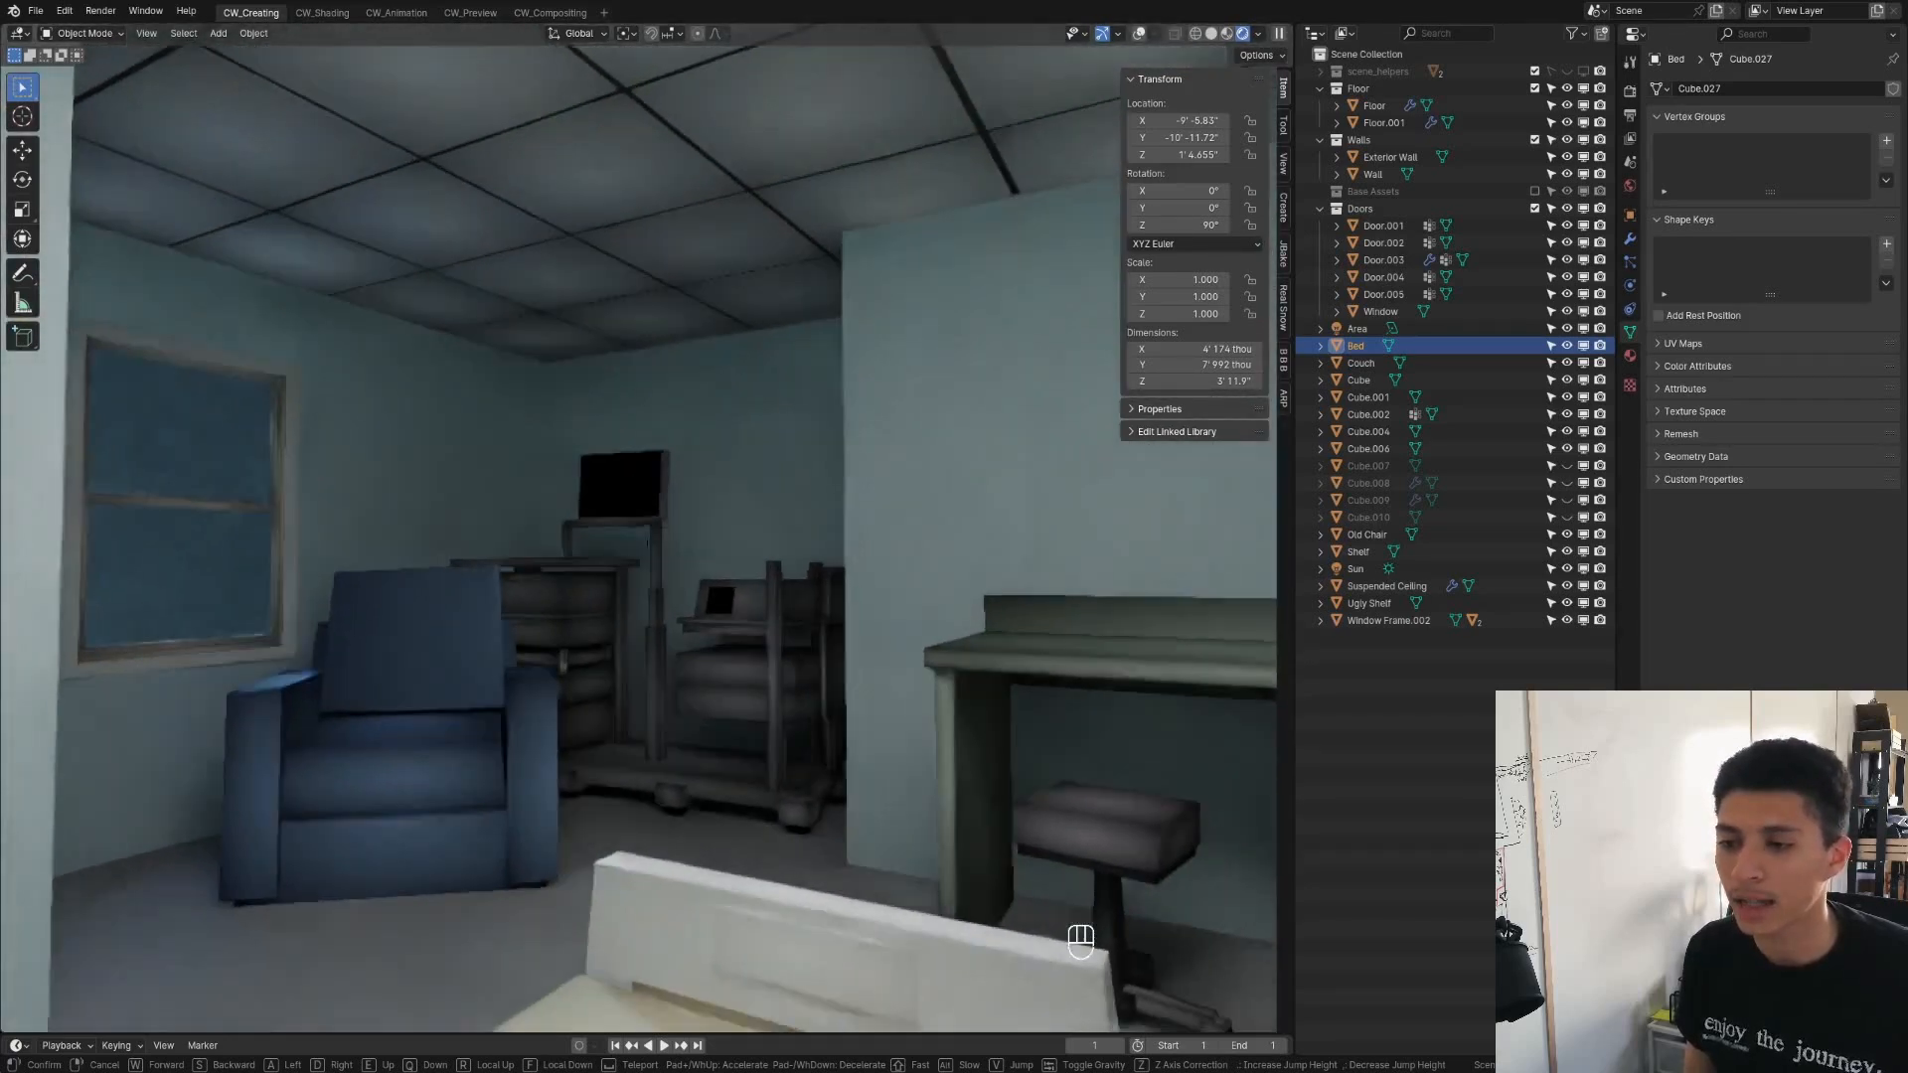
{"action": "key", "text": "w"}
{"action": "left_click", "coordinate": [623, 584]}
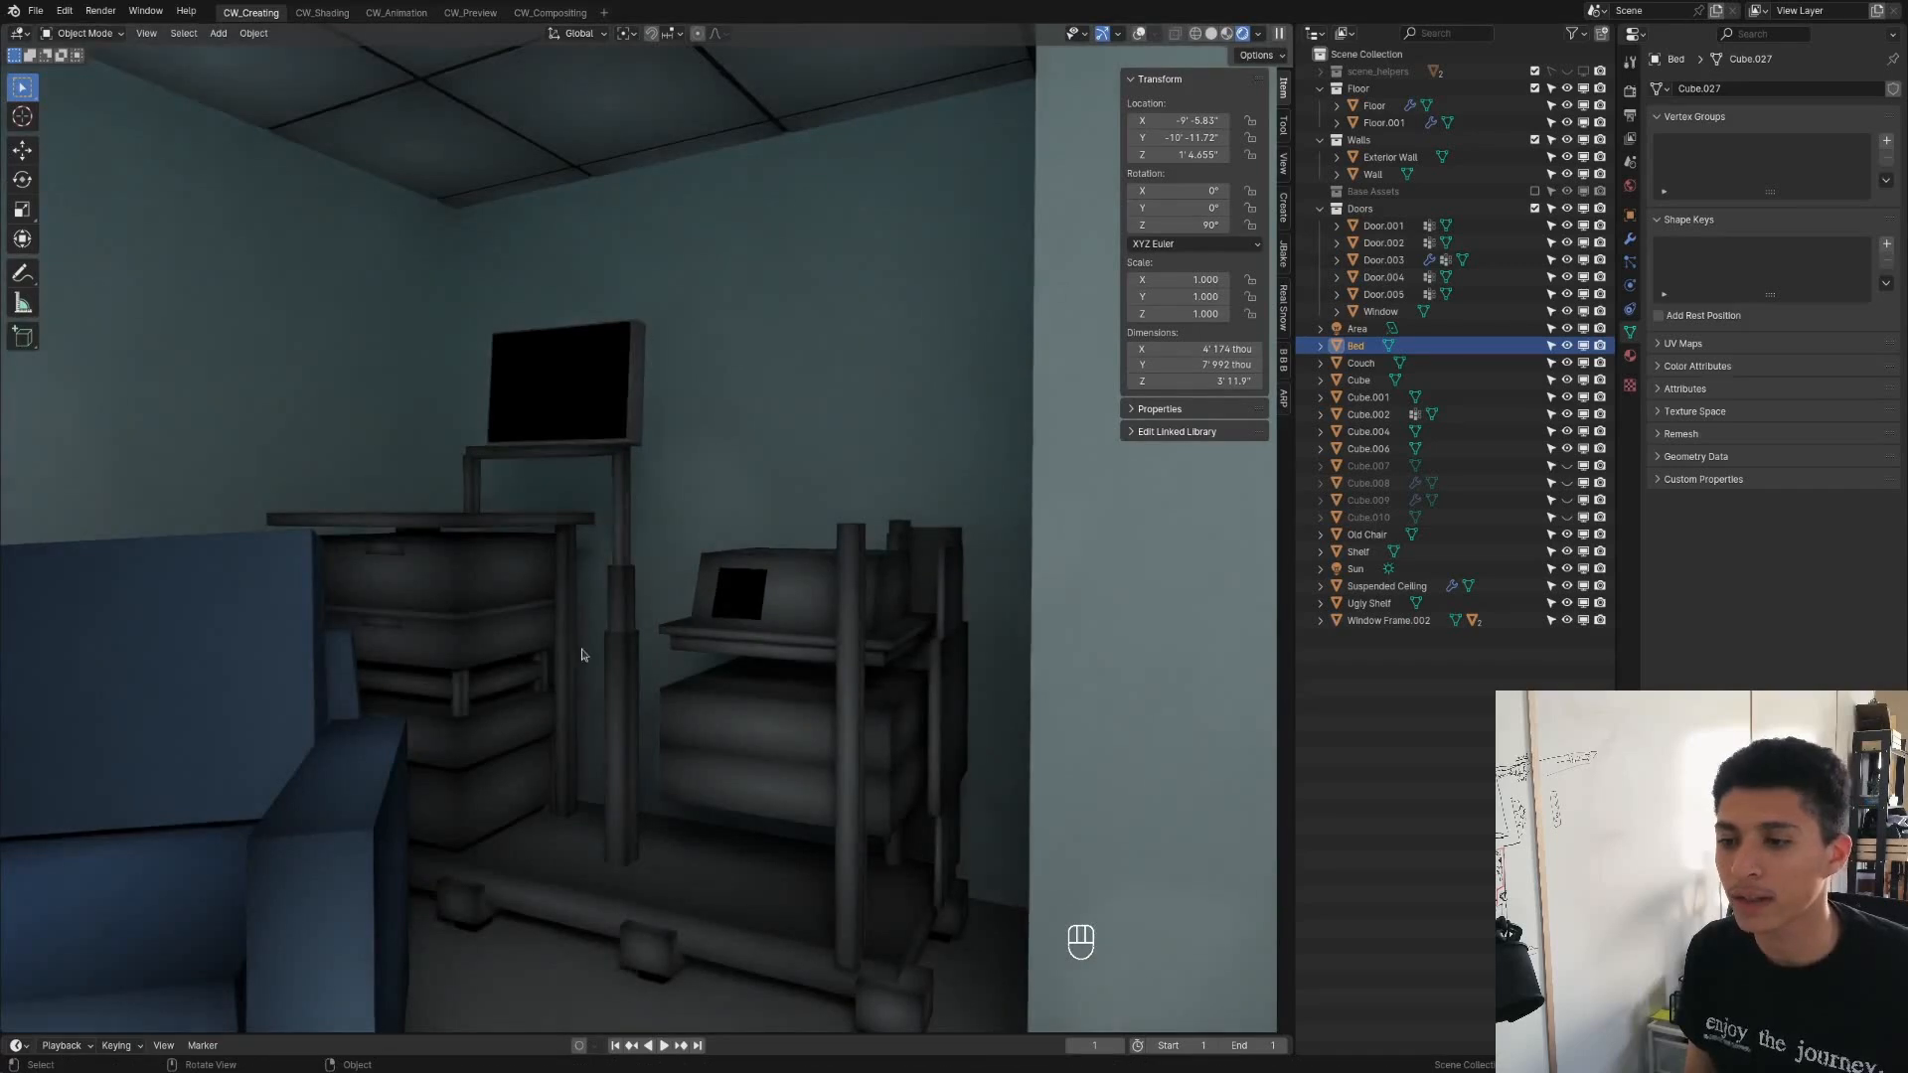
{"action": "left_click", "coordinate": [779, 637]}
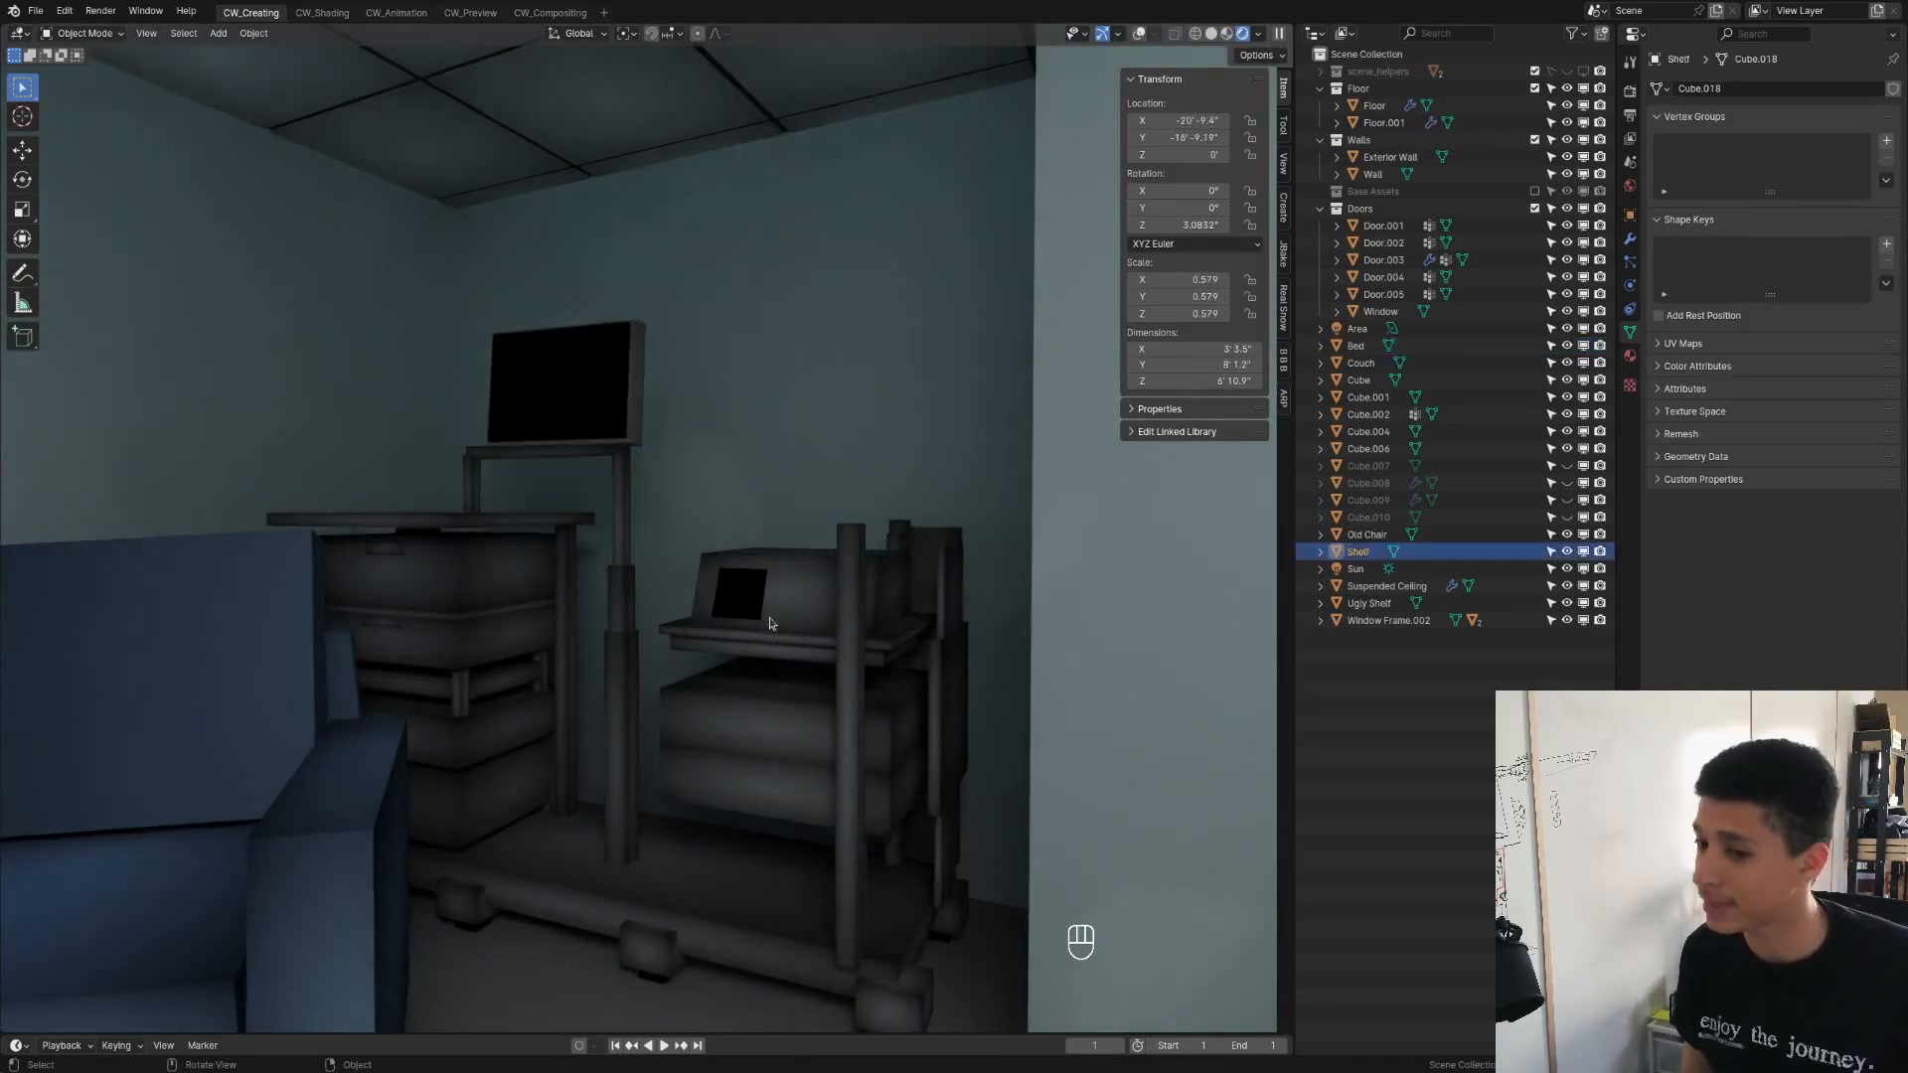
Walk to the green desk with open shelves, and select the desk and the rolling stool under it for inspection
{"action": "key", "text": "shift+grave"}
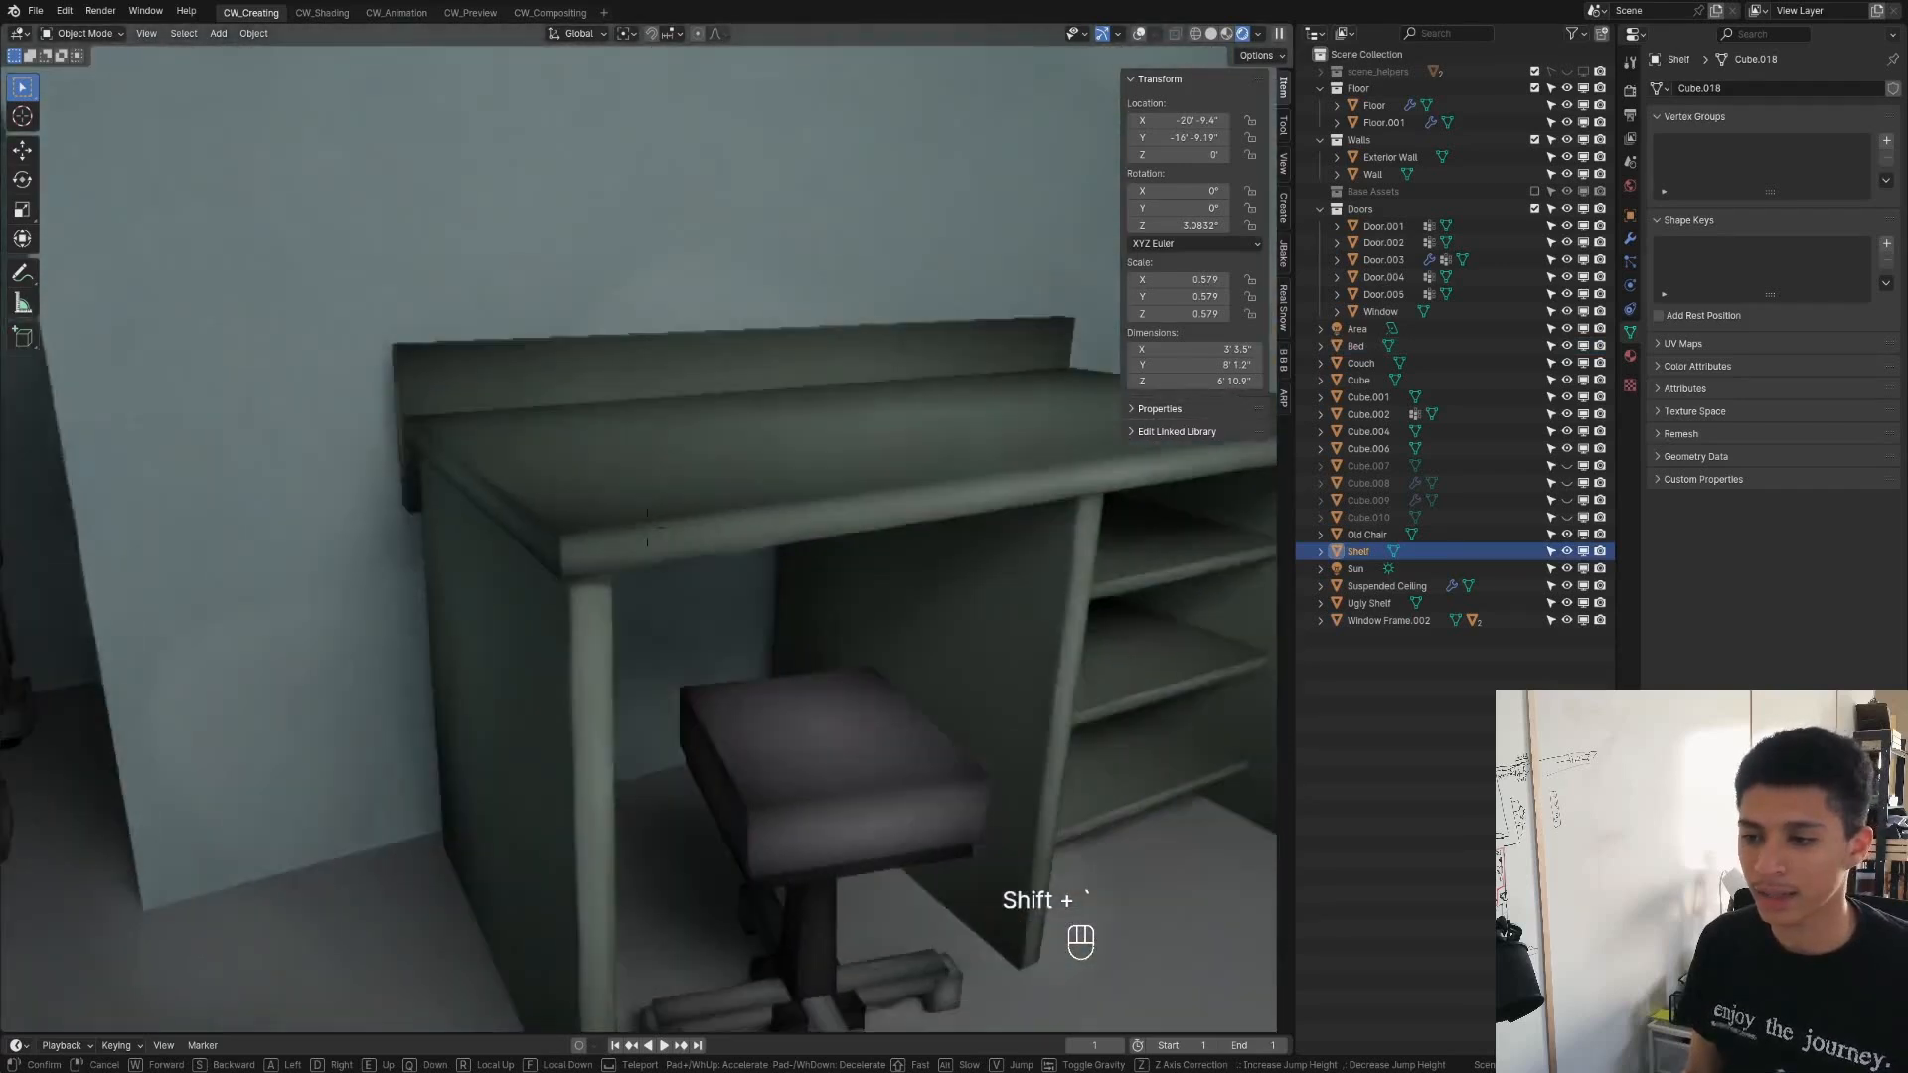
{"action": "key", "text": "s"}
{"action": "left_click", "coordinate": [653, 630]}
{"action": "left_click", "coordinate": [813, 558]}
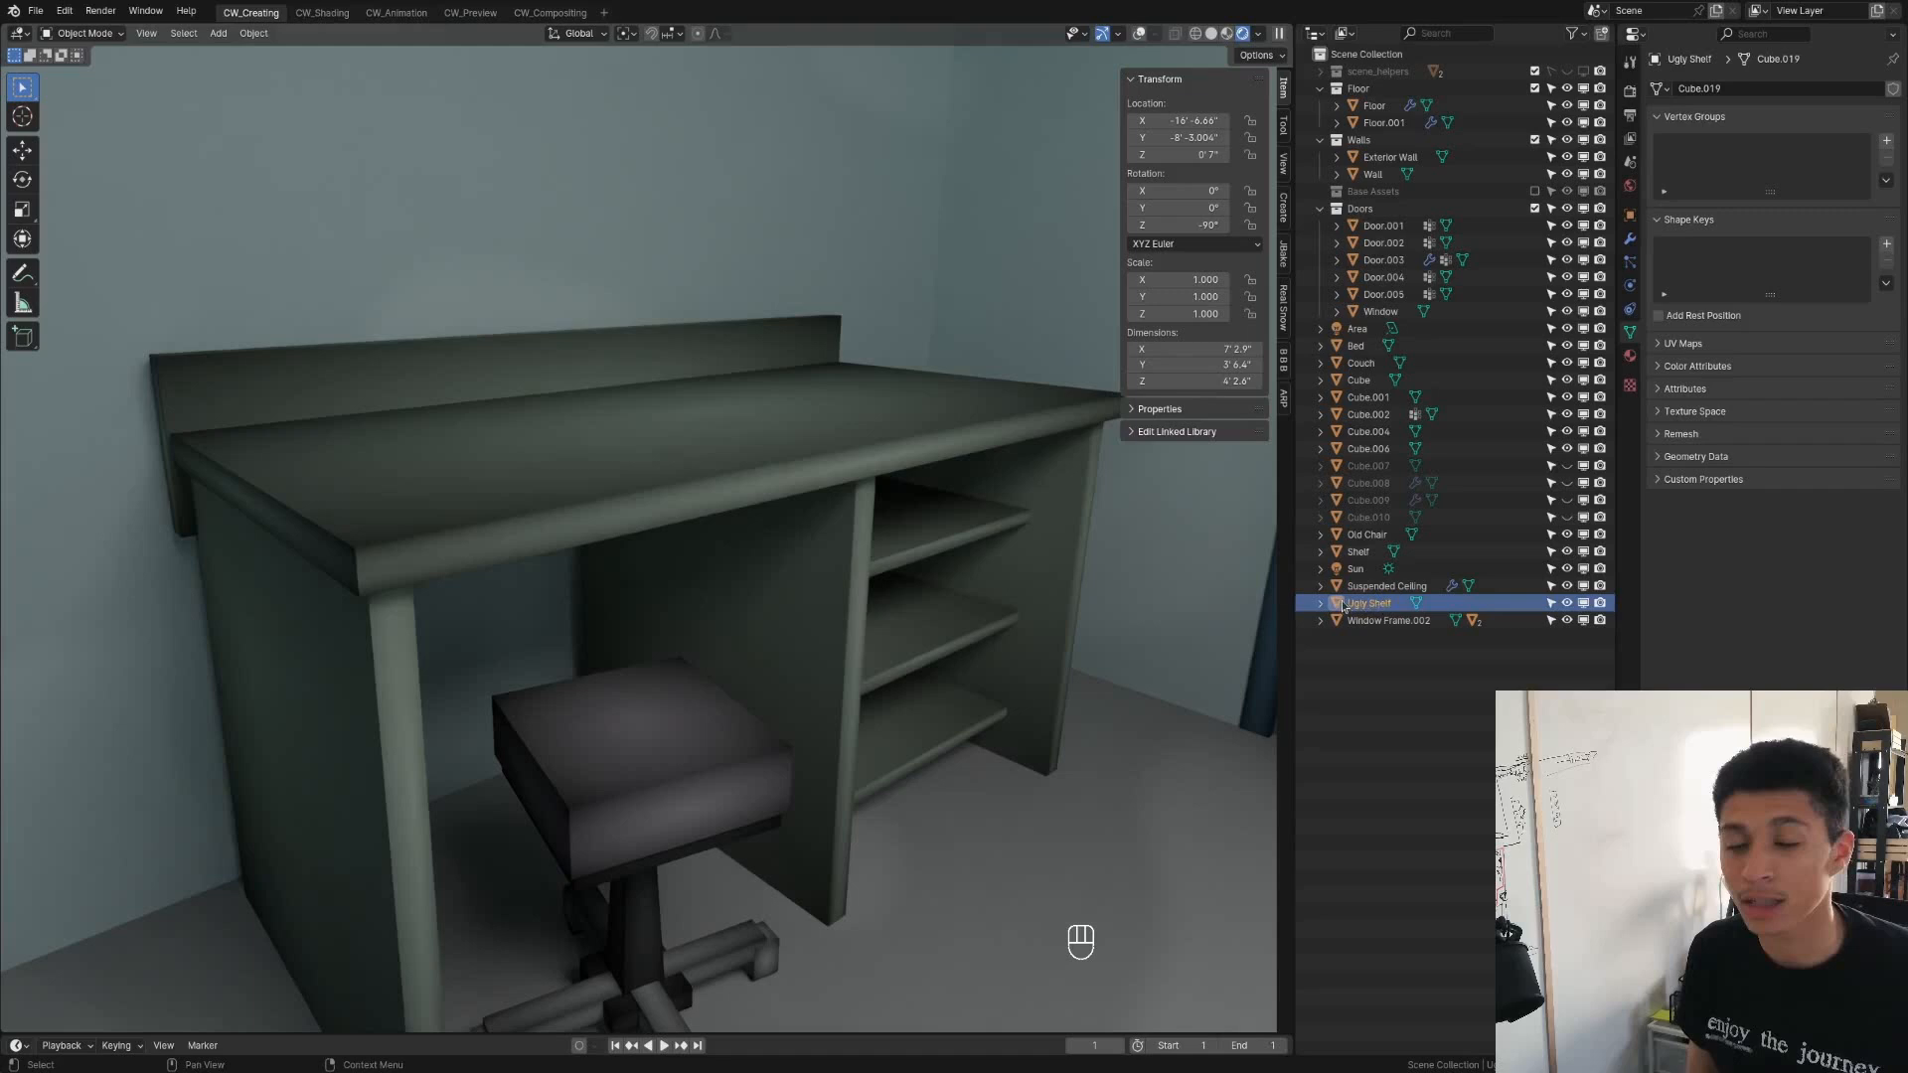
{"action": "left_click", "coordinate": [672, 763]}
{"action": "middle_click_drag", "start_coordinate": [672, 764], "coordinate": [672, 646], "text": "shift"}
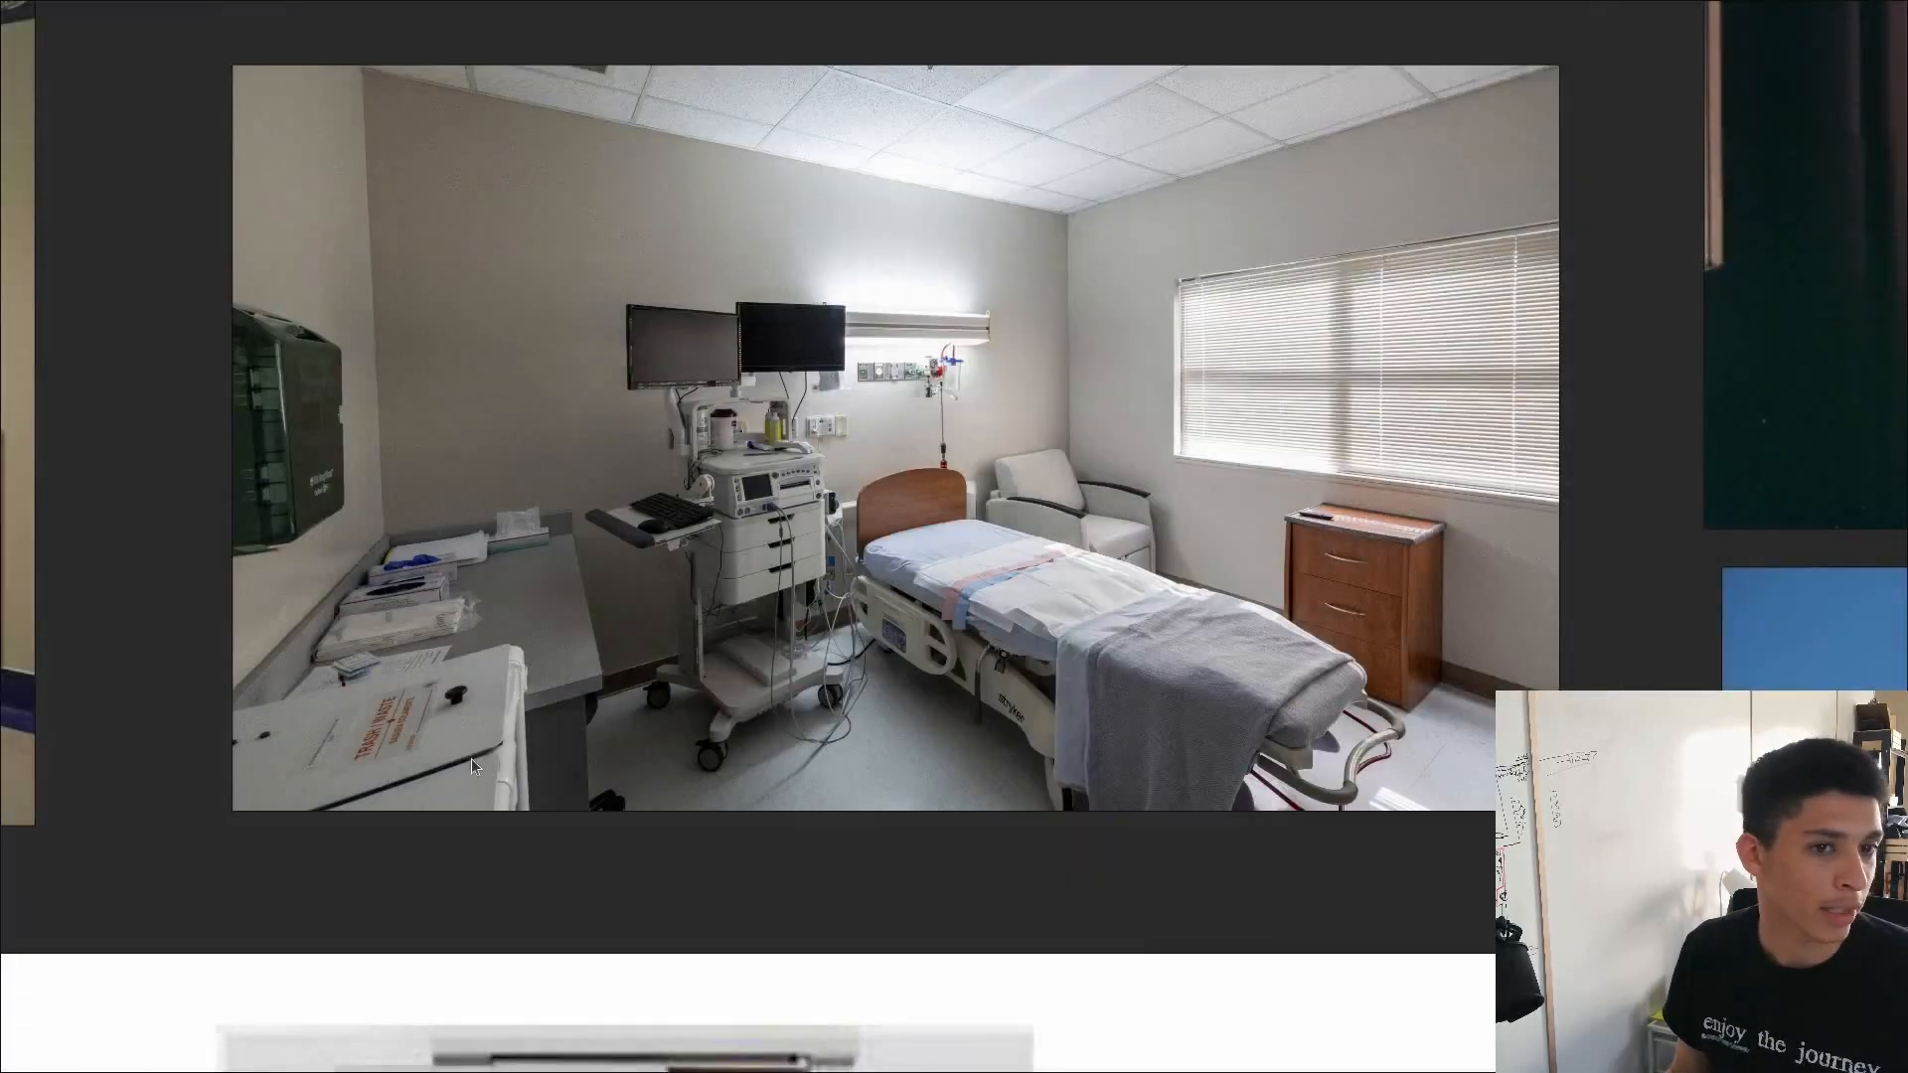
Examine the counter's corner and the caster wheels beside it in the hospital room reference photo
{"action": "scroll", "coordinate": [265, 759], "scroll_direction": "up", "scroll_amount": 6}
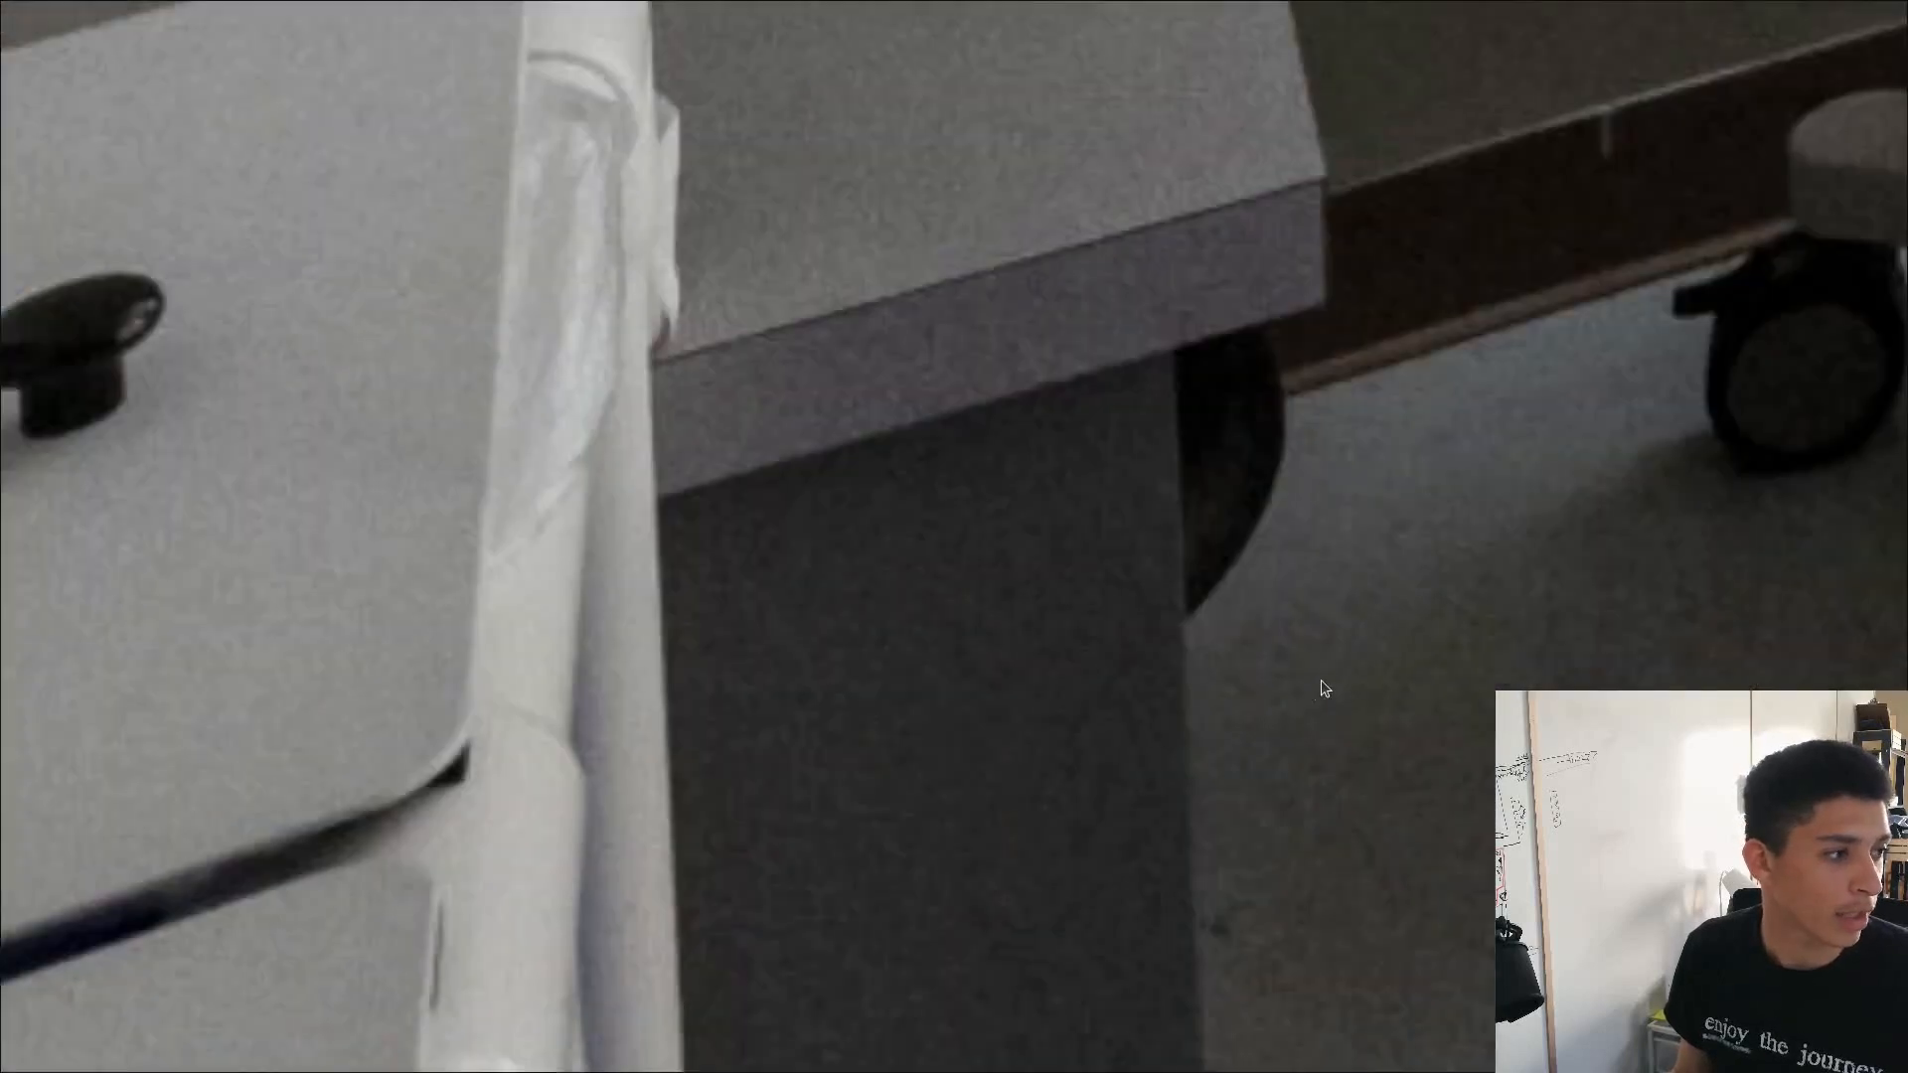
{"action": "left_click_drag", "start_coordinate": [1321, 680], "coordinate": [1223, 653]}
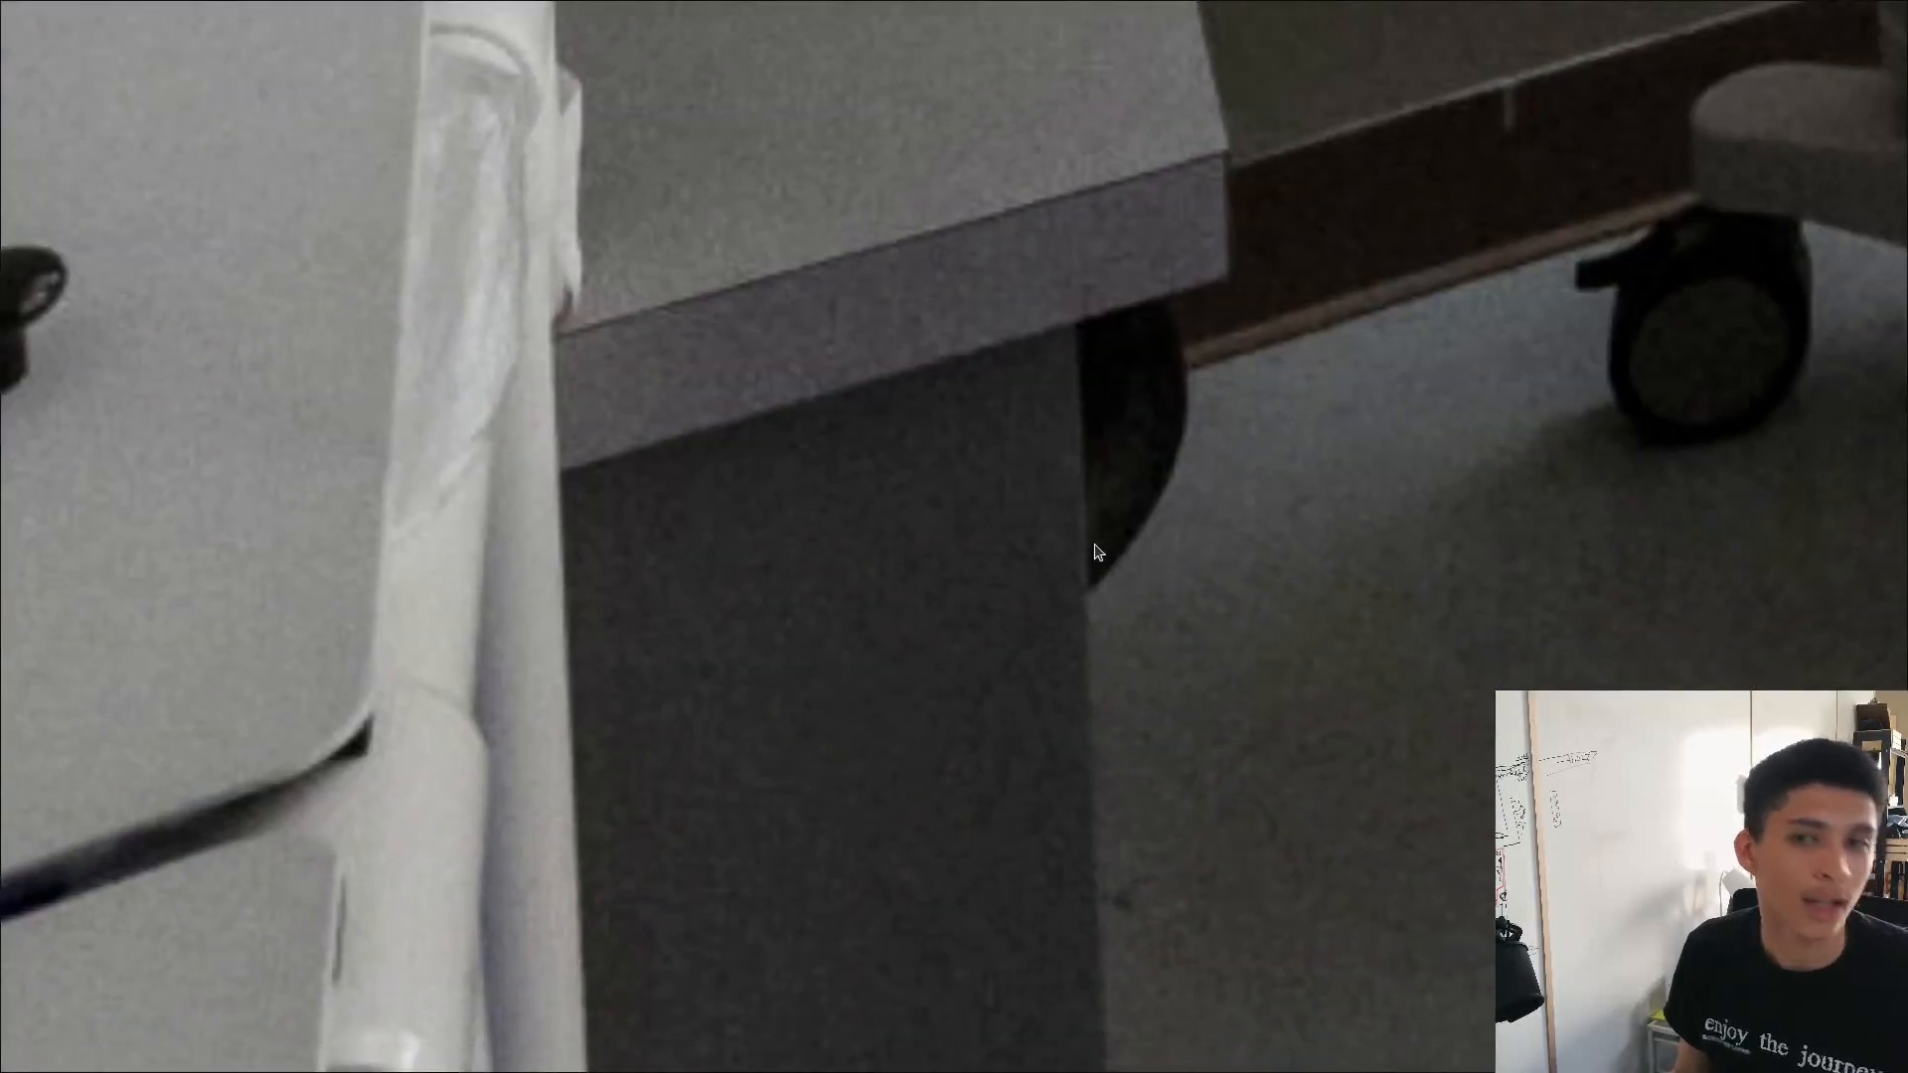
{"action": "scroll", "coordinate": [1093, 553], "scroll_direction": "down", "scroll_amount": 5}
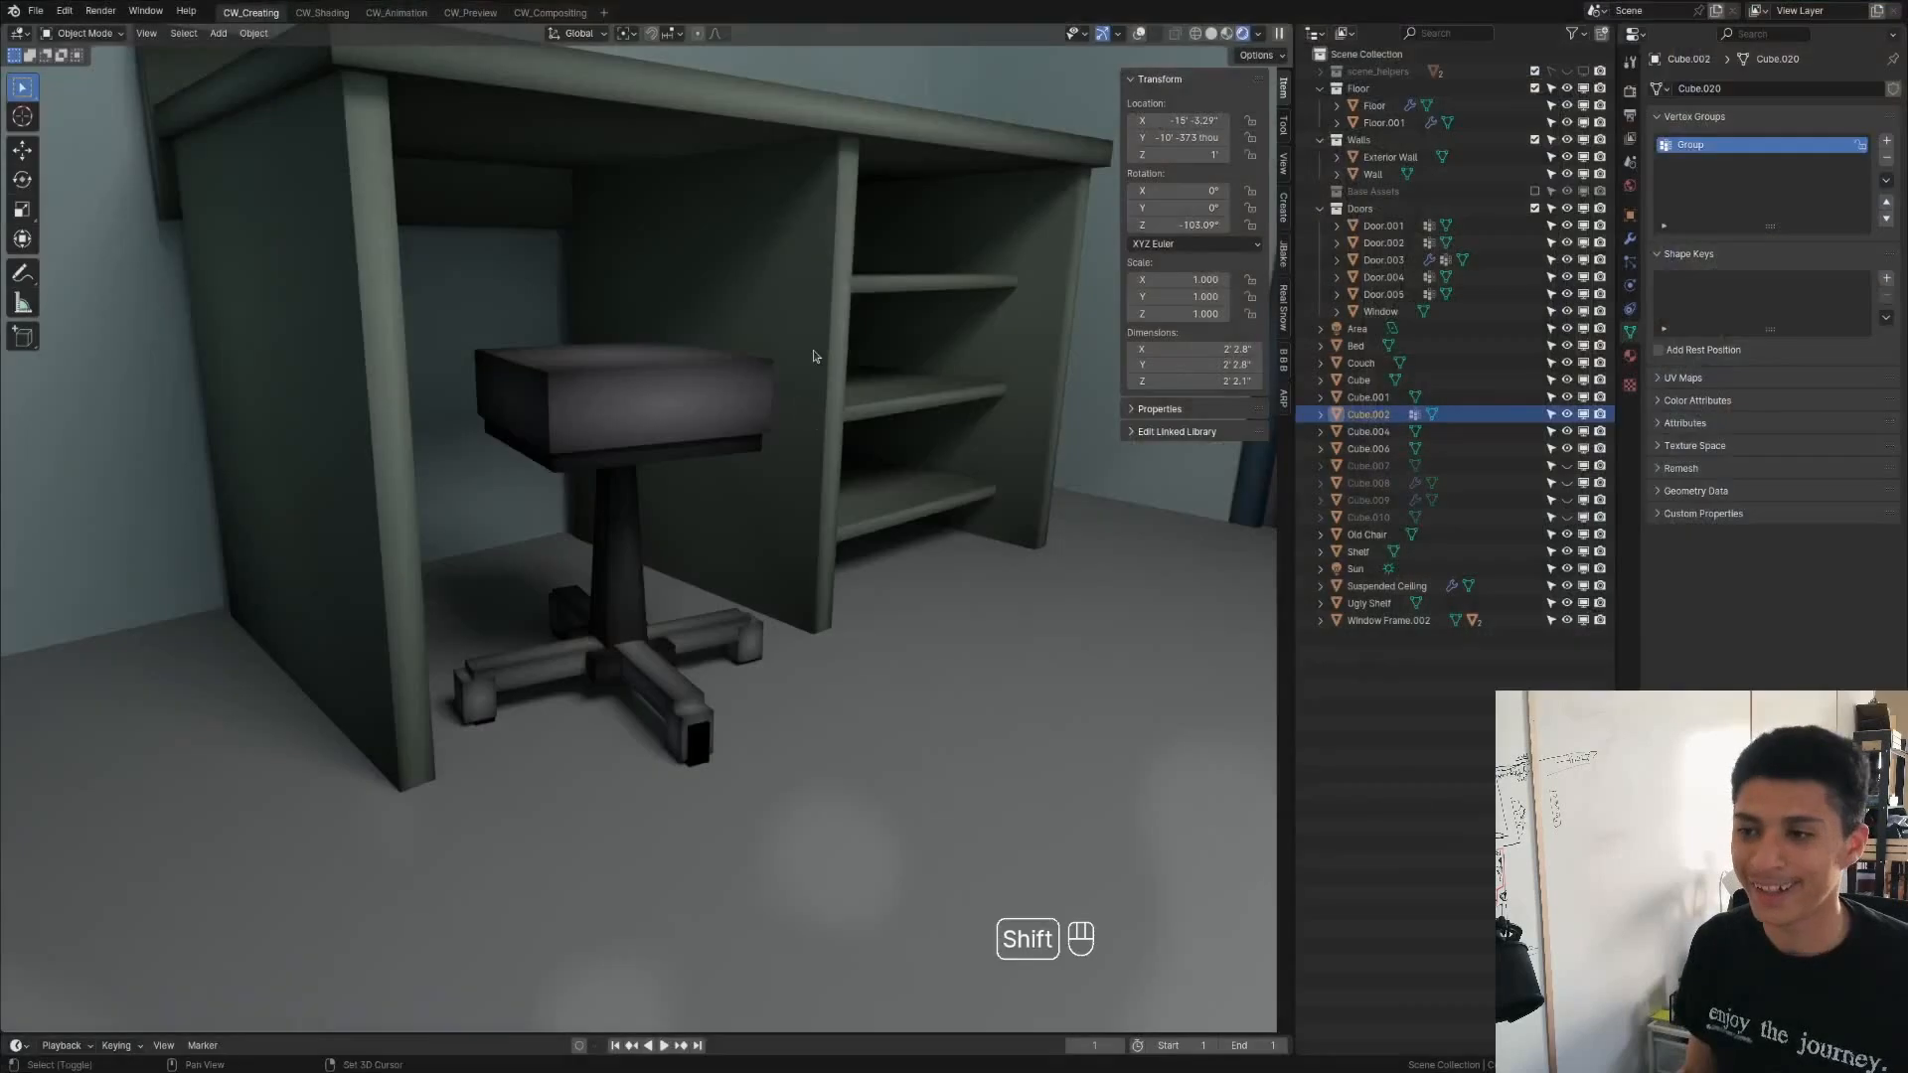
Walk past the green desk and through the doorway to inspect the corridor ceiling, and select the suspended ceiling
{"action": "middle_click_drag", "start_coordinate": [617, 477], "coordinate": [665, 469]}
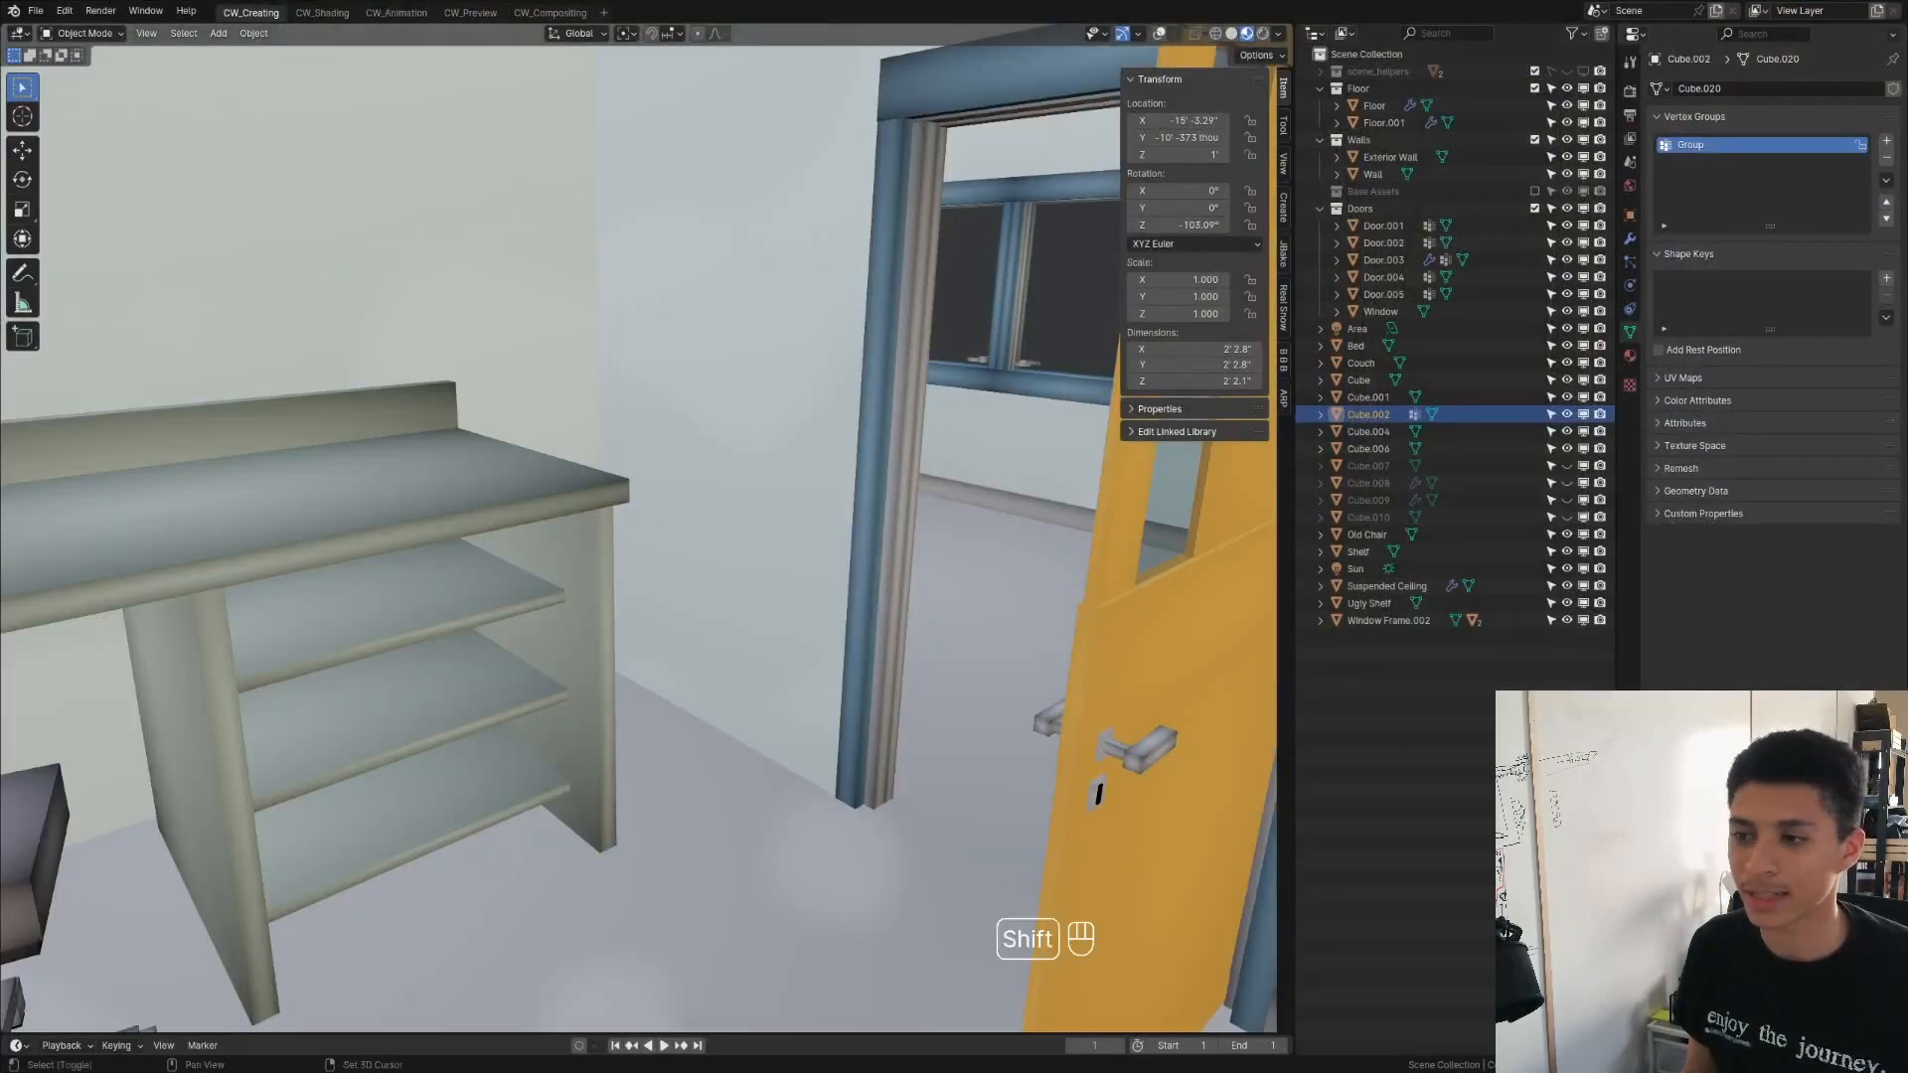
{"action": "key", "text": "shift+grave"}
{"action": "key", "text": "w"}
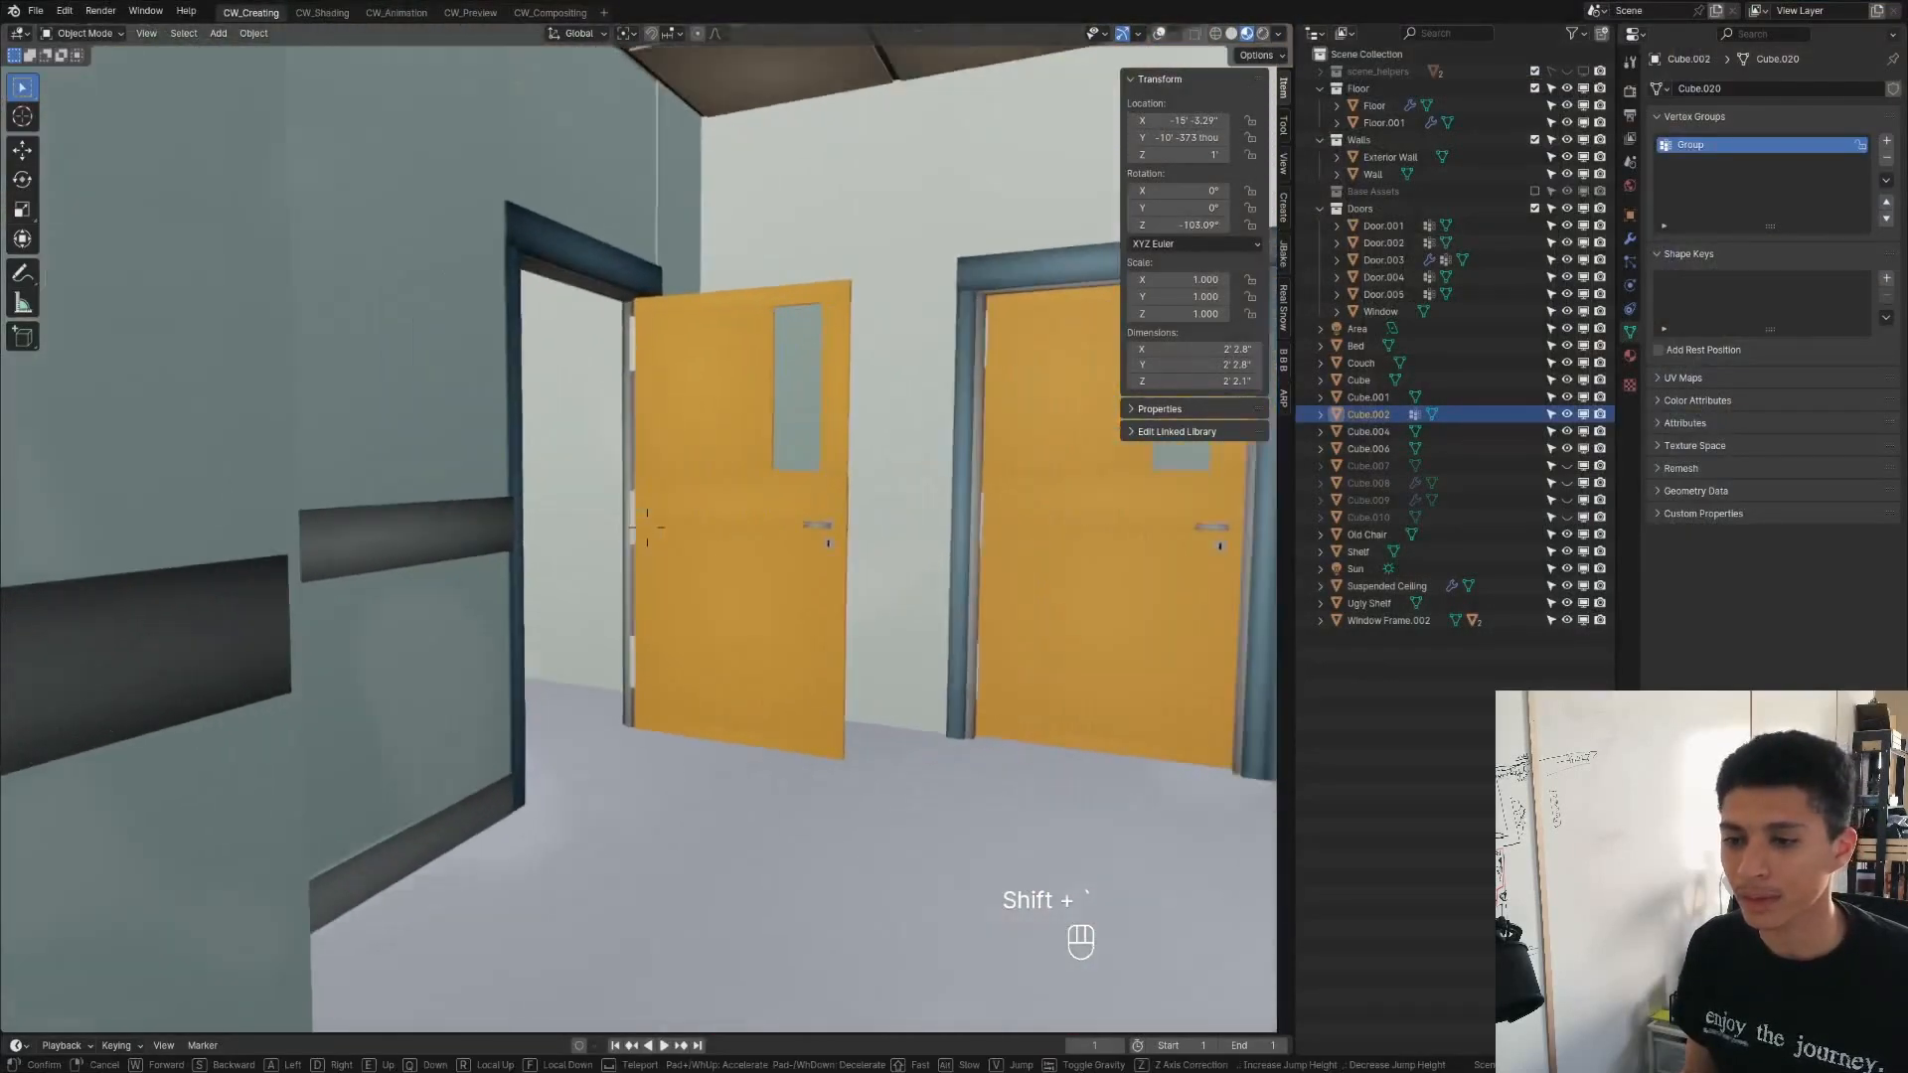
{"action": "key", "text": "shift+e"}
{"action": "key", "text": "shift+grave"}
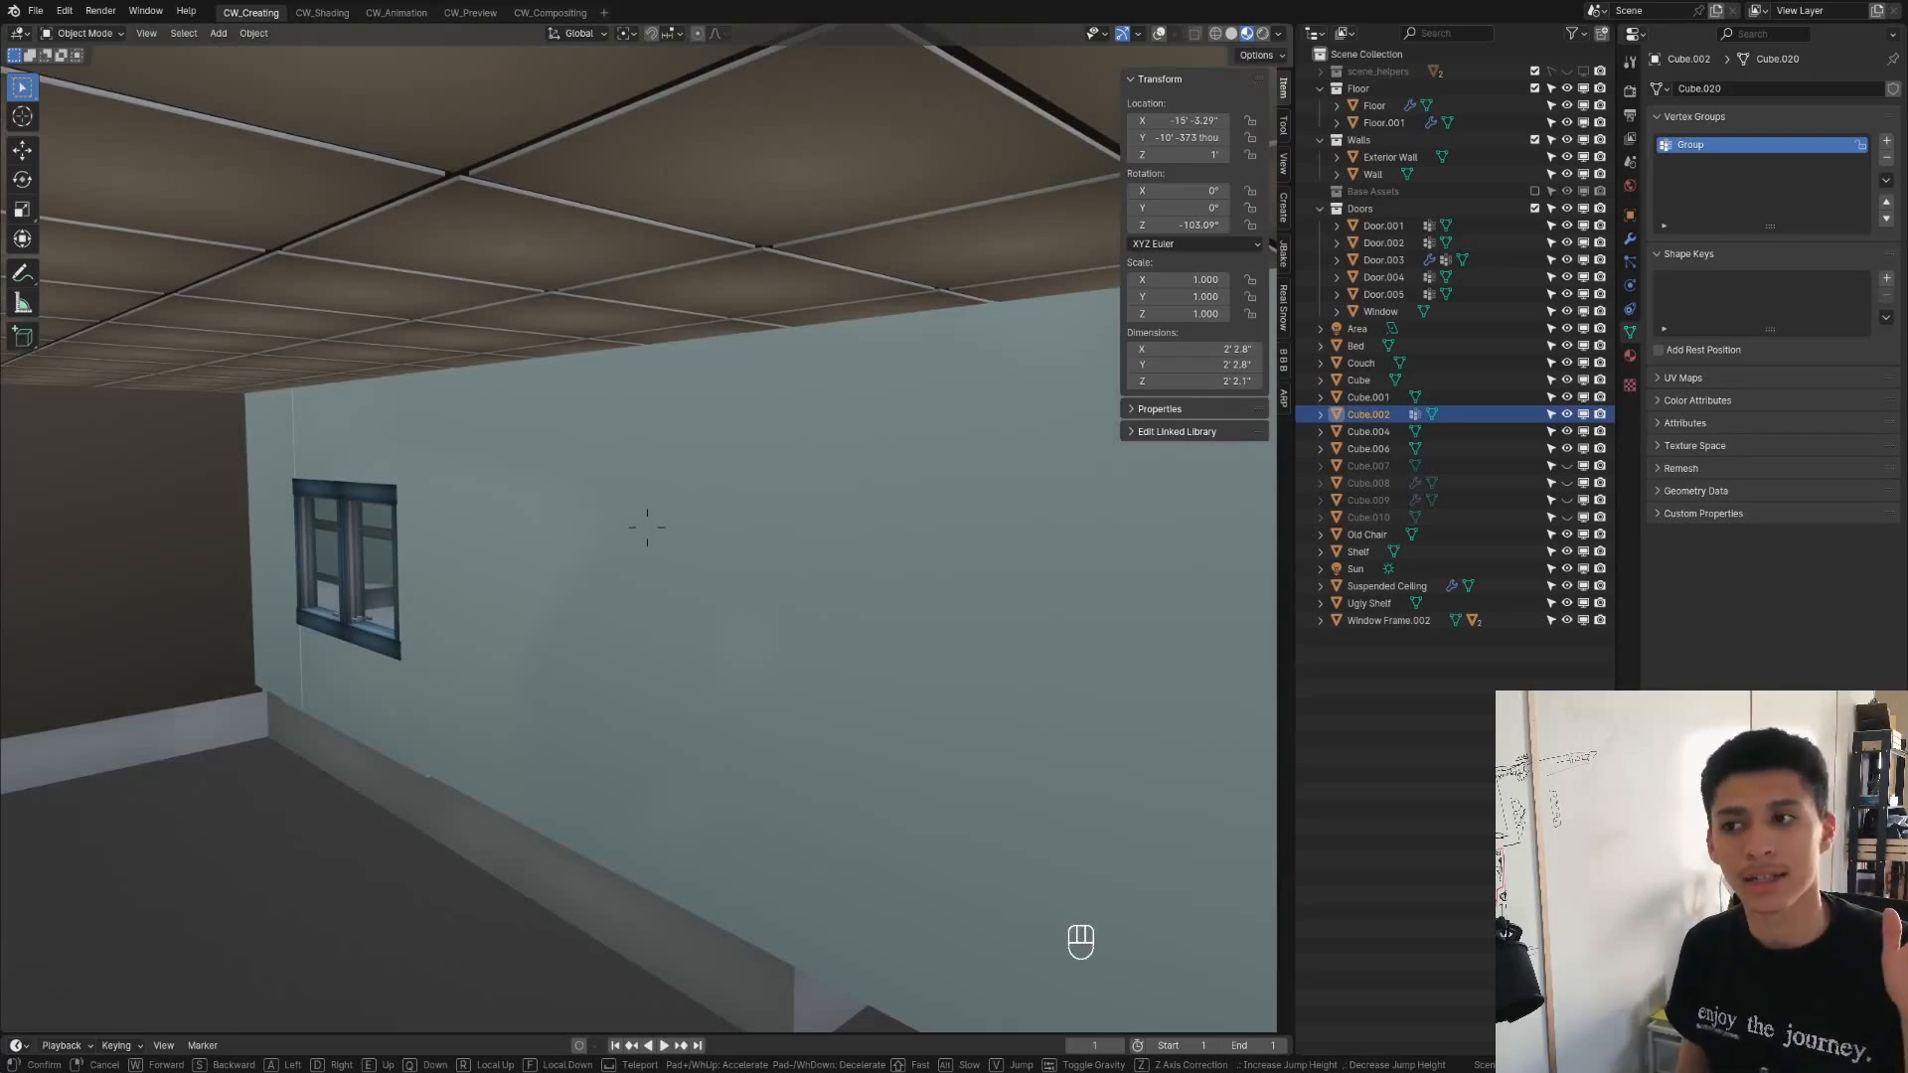
{"action": "key", "text": "shift+w"}
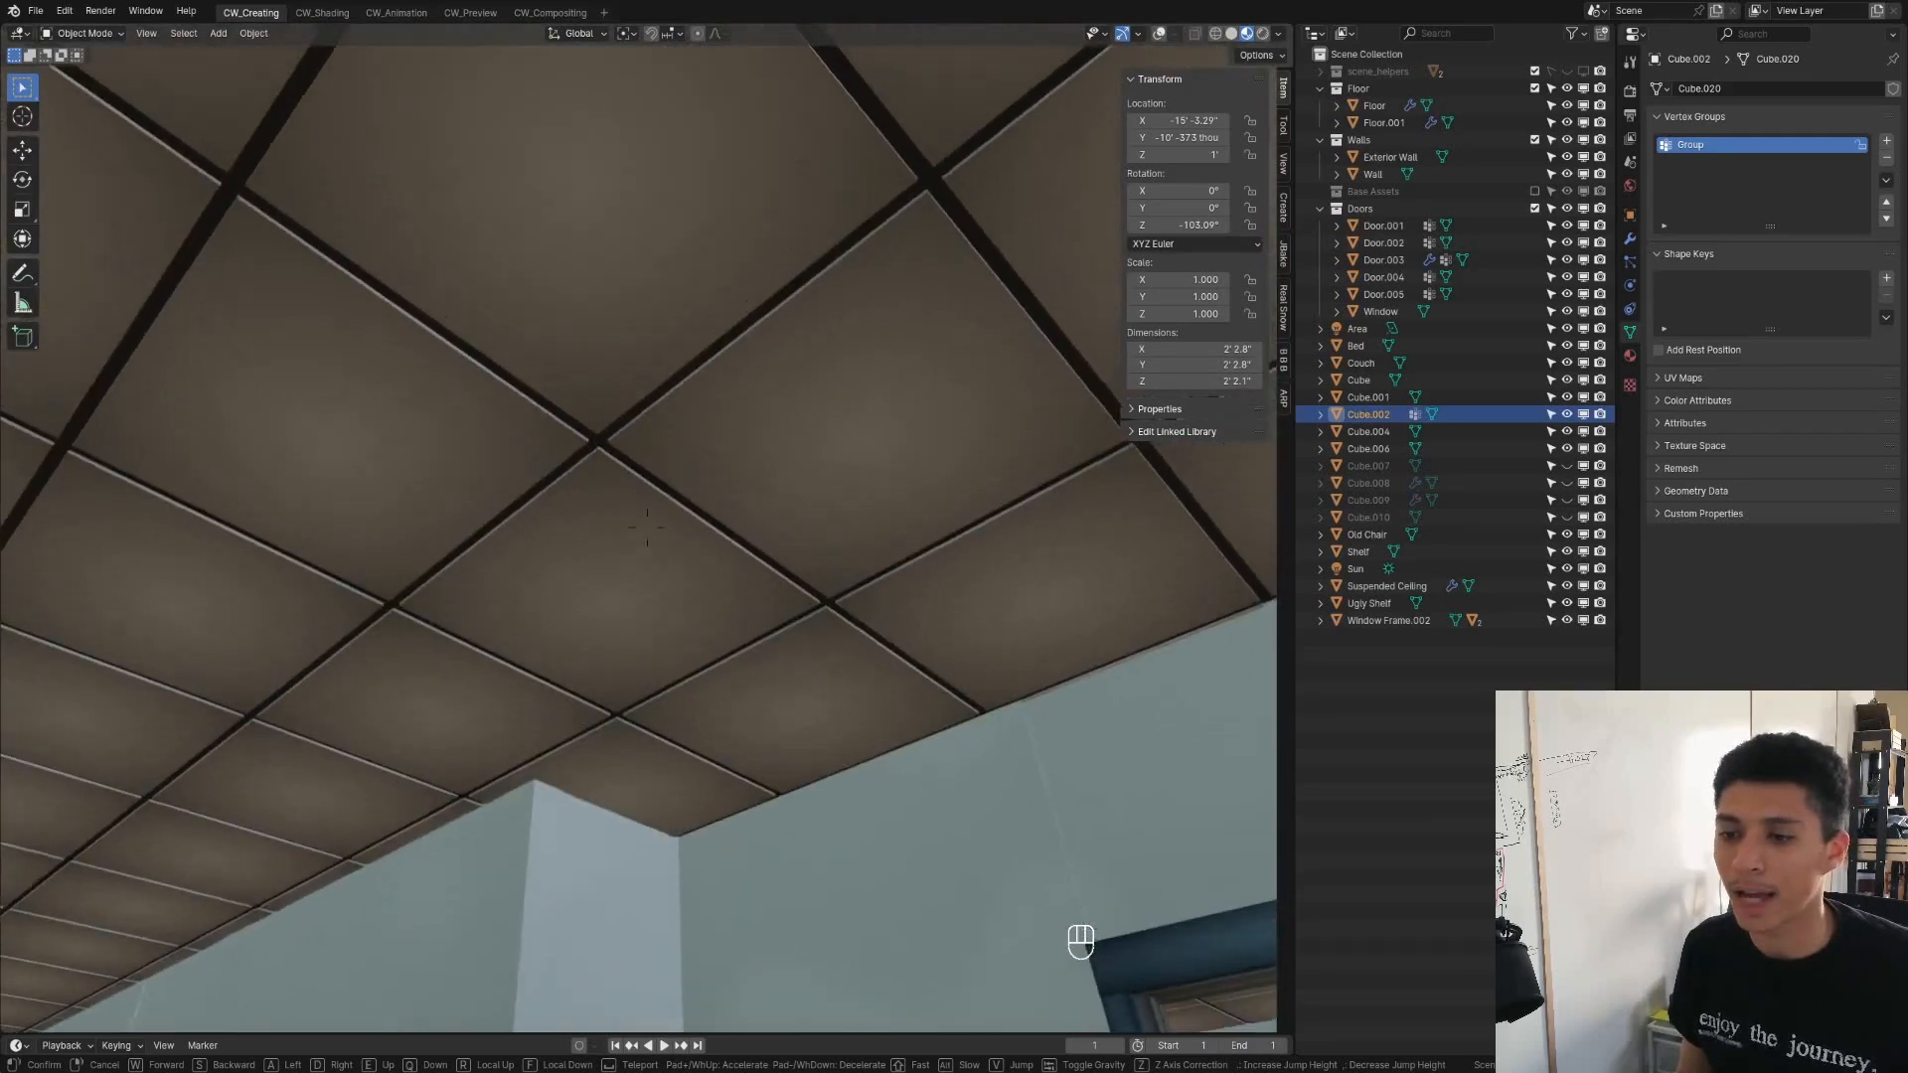
{"action": "left_click", "coordinate": [646, 527]}
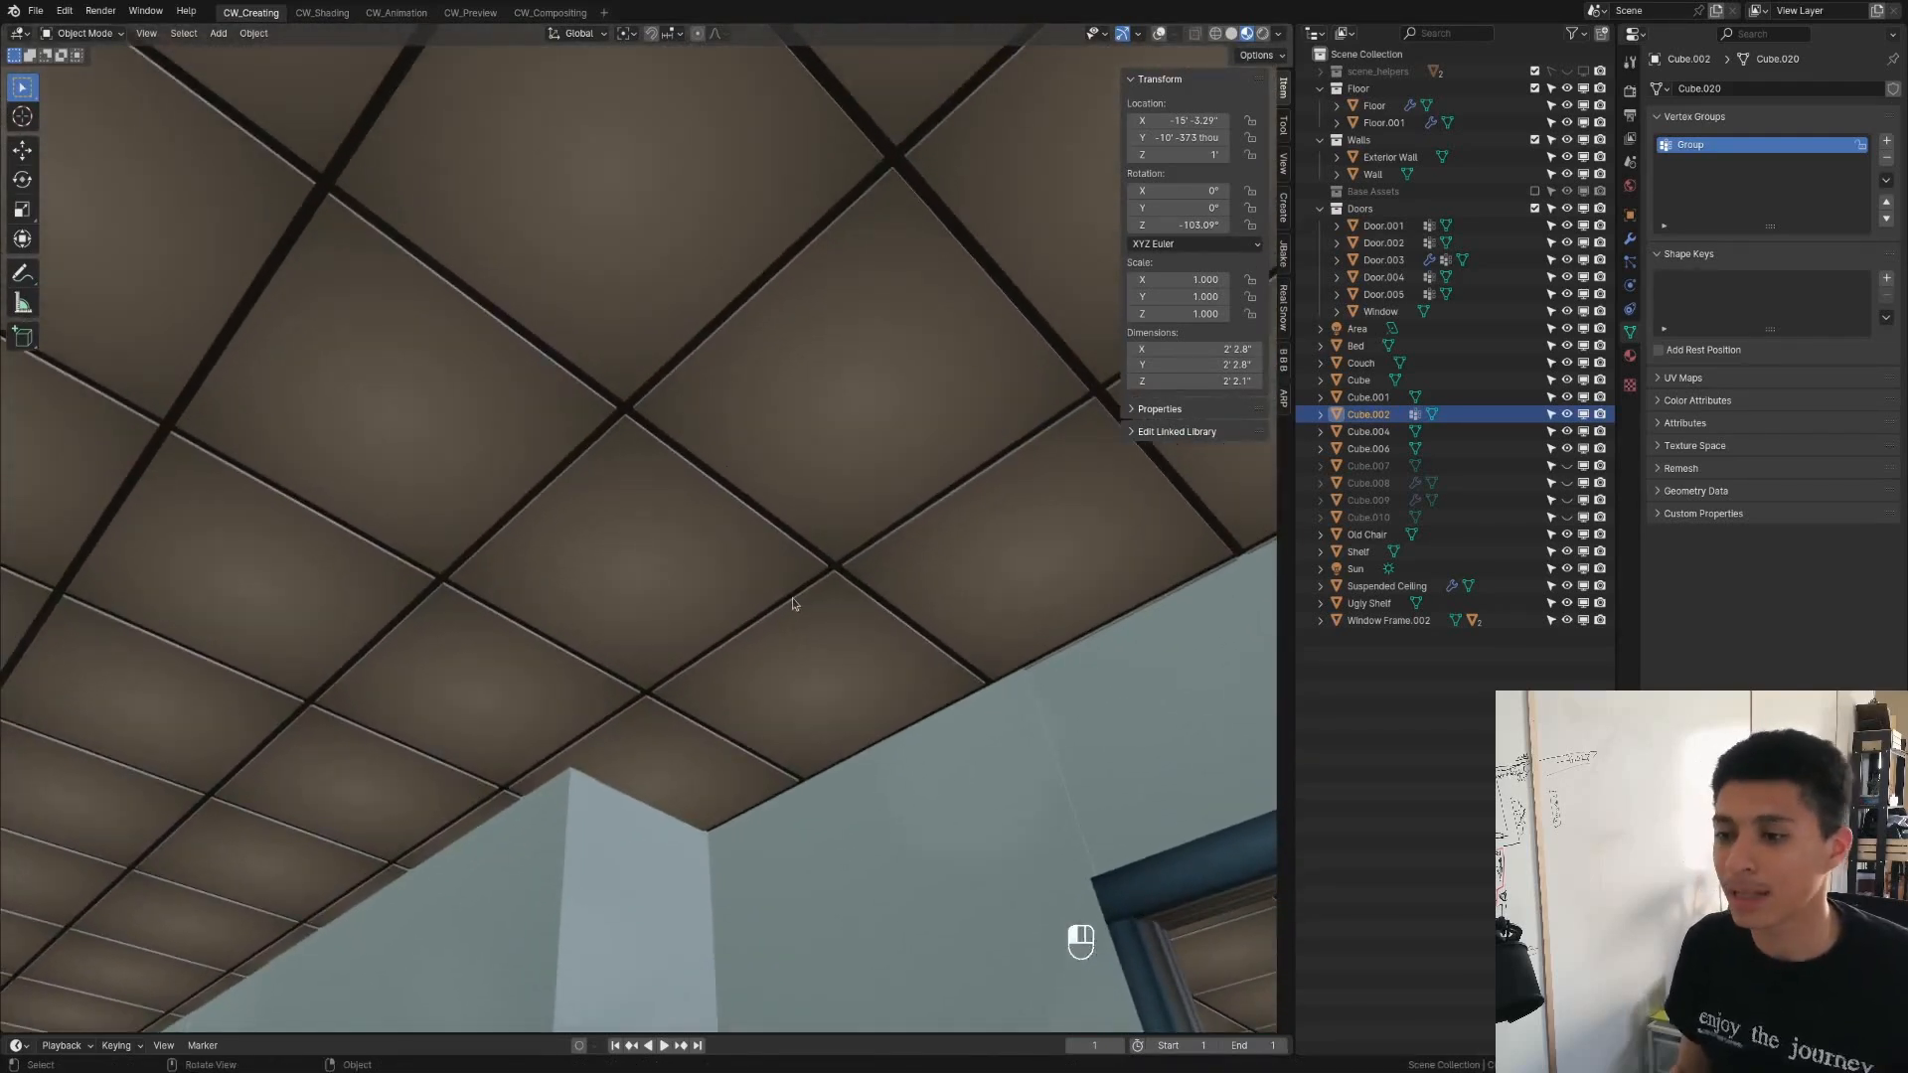
{"action": "left_click", "coordinate": [871, 549]}
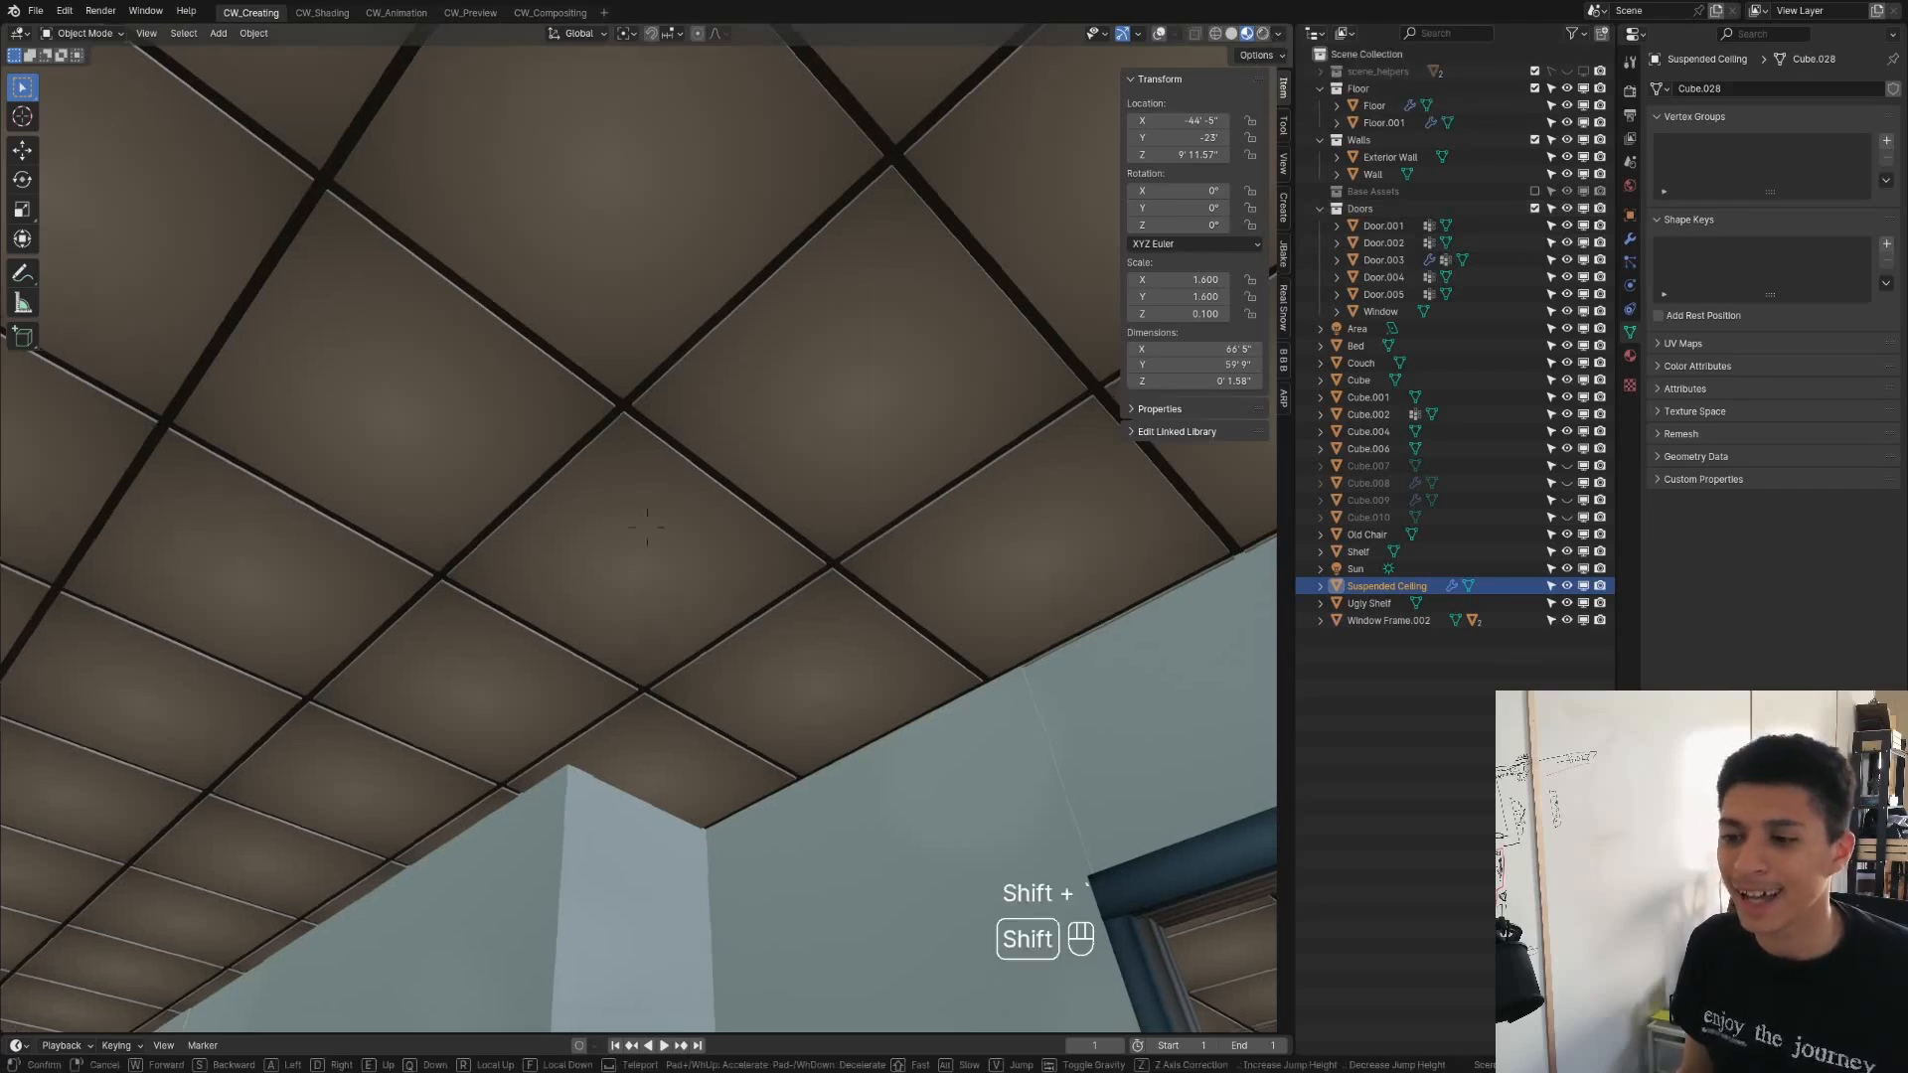
Walk through the rooms past the blue armchair and medical equipment to view the teal couch from the front
{"action": "key", "text": "shift+grave"}
{"action": "key", "text": "shift+s"}
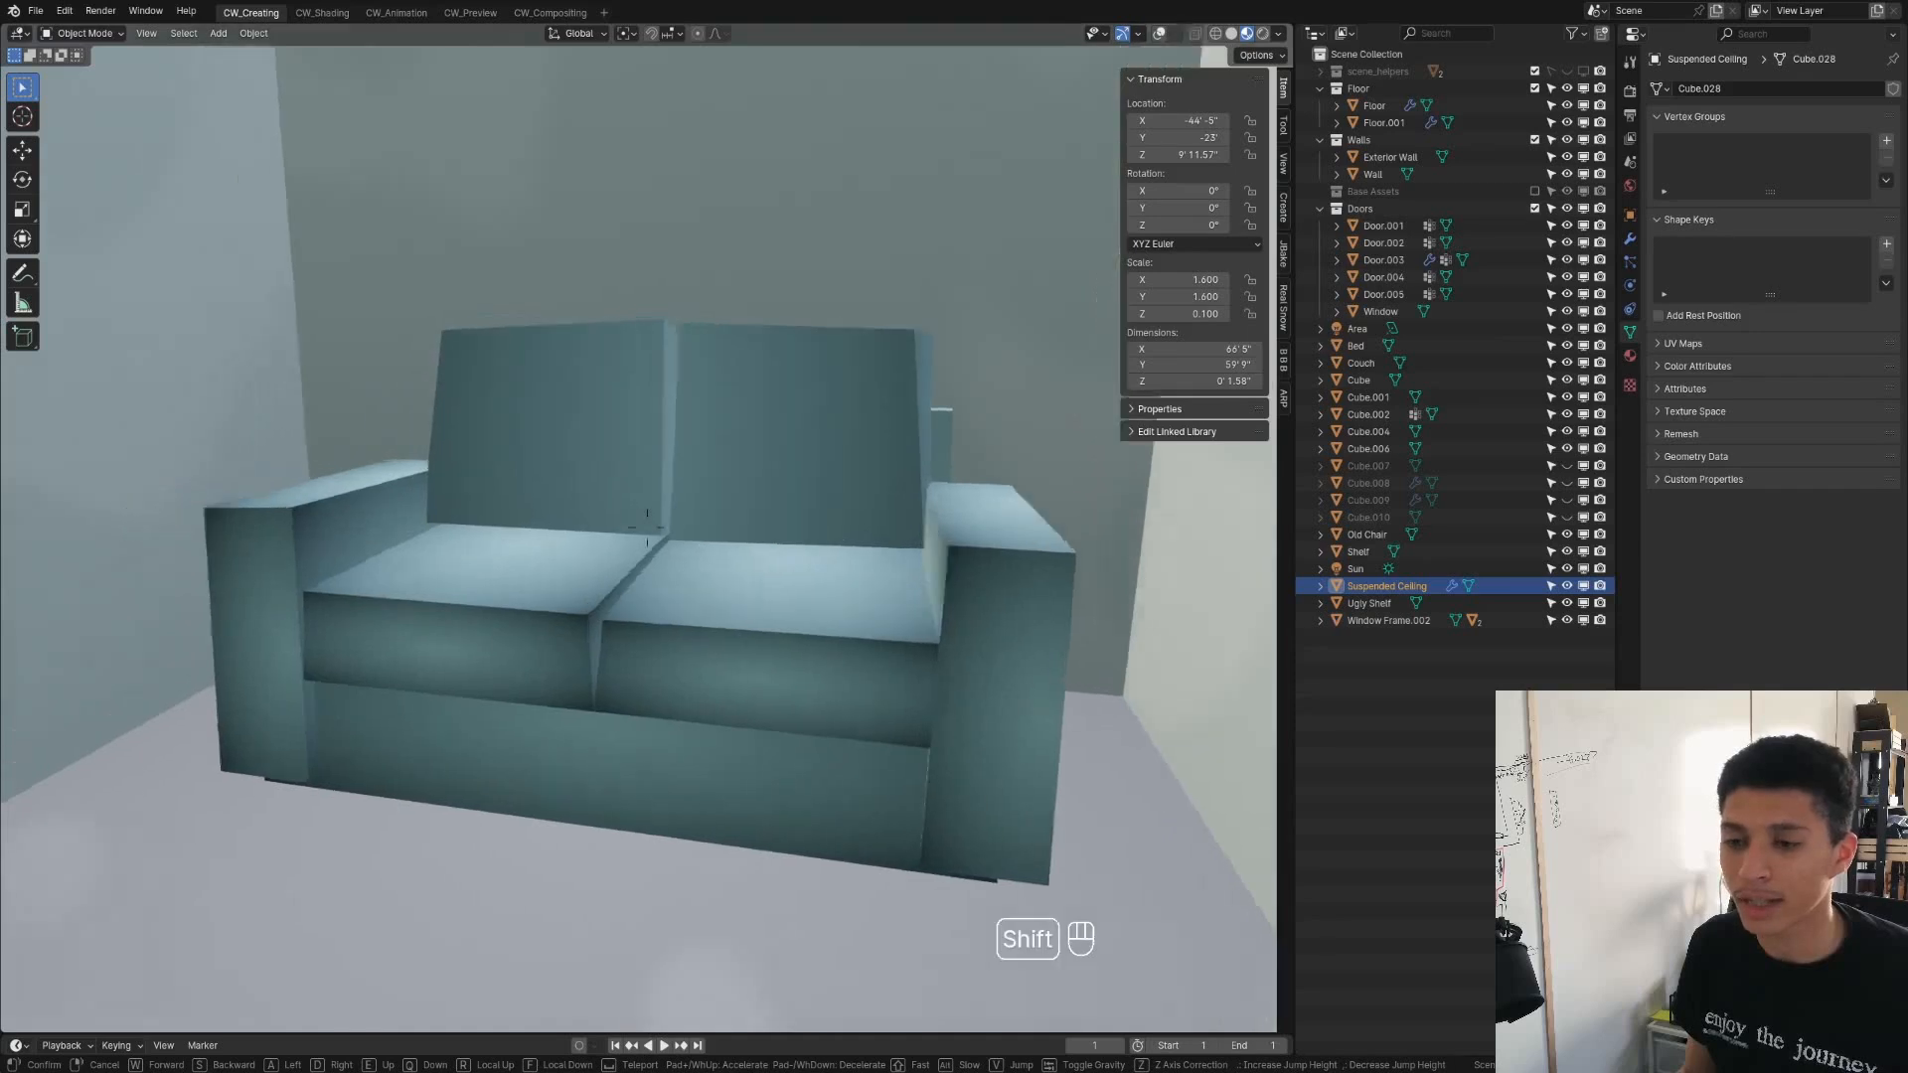
{"action": "key", "text": "shift+s"}
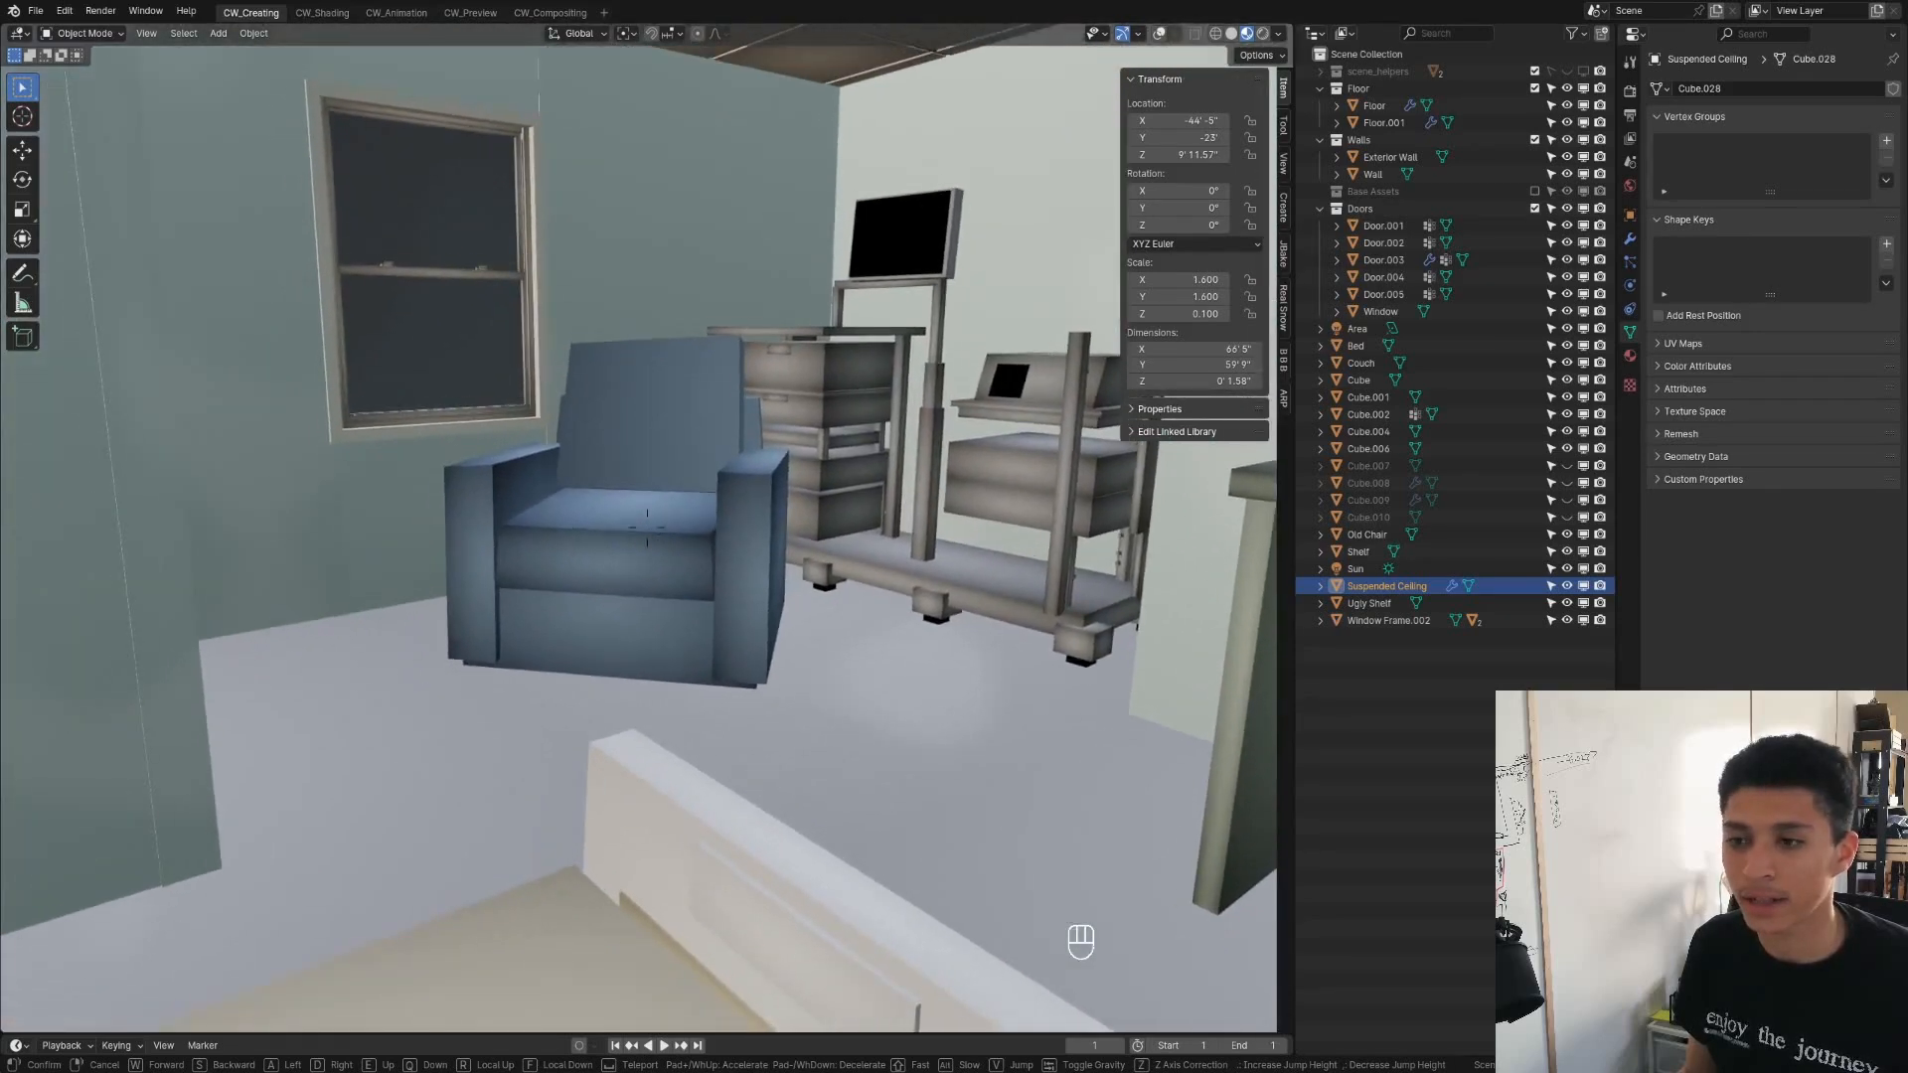
{"action": "key", "text": "shift+s"}
{"action": "key", "text": "w"}
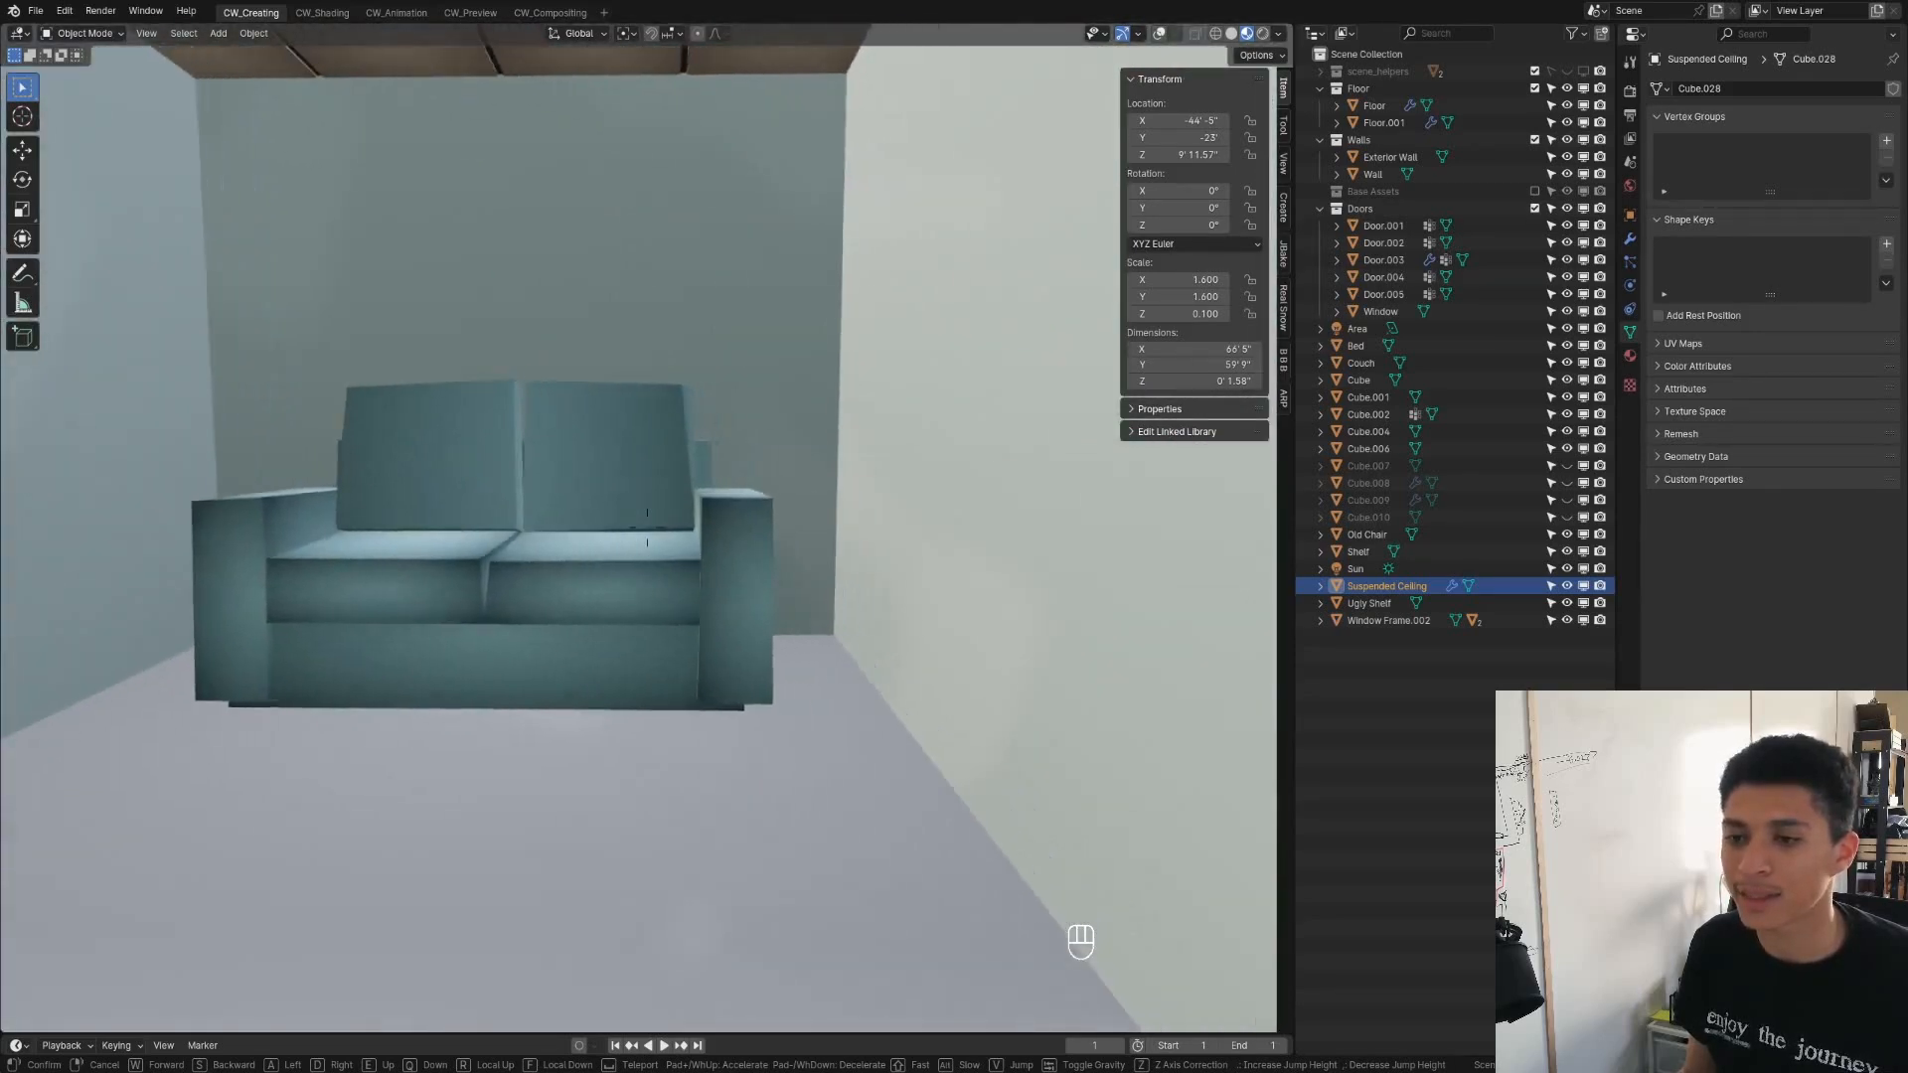
{"action": "key", "text": "s"}
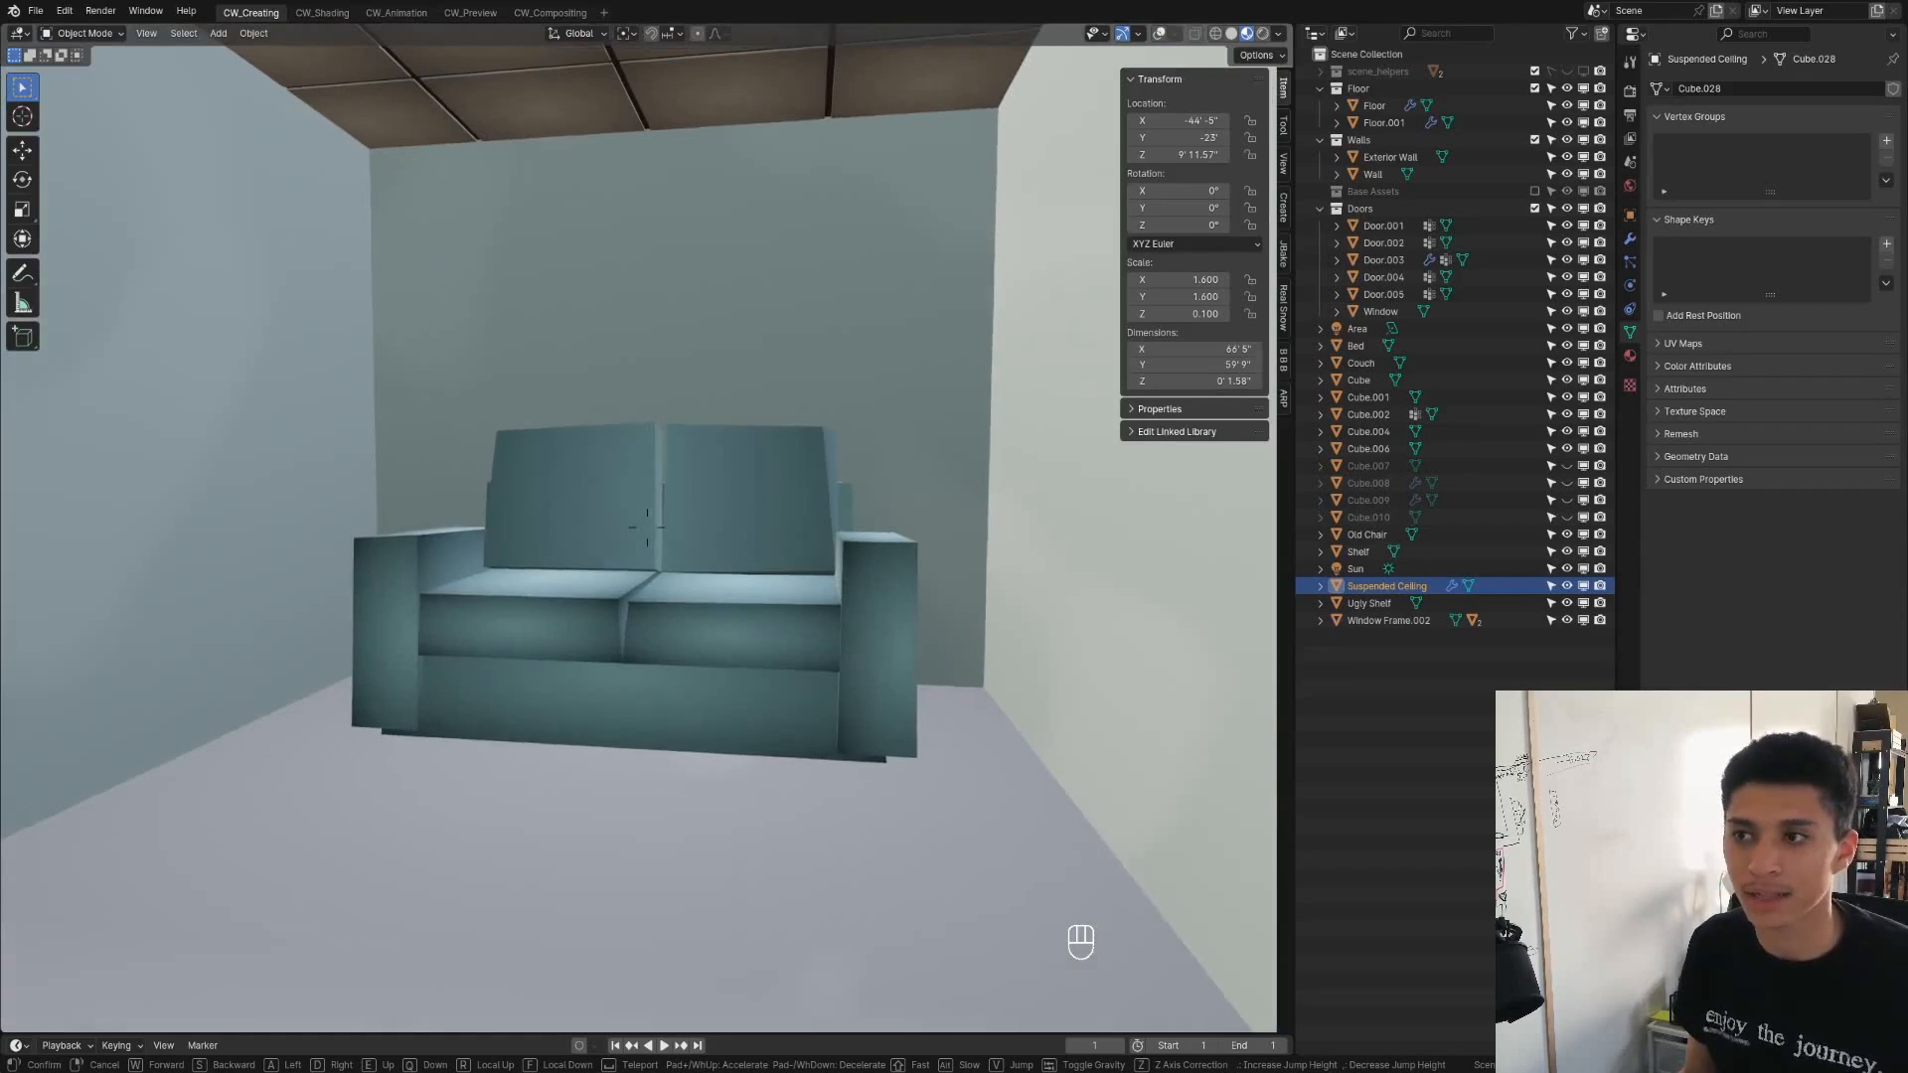
{"action": "key", "text": "s"}
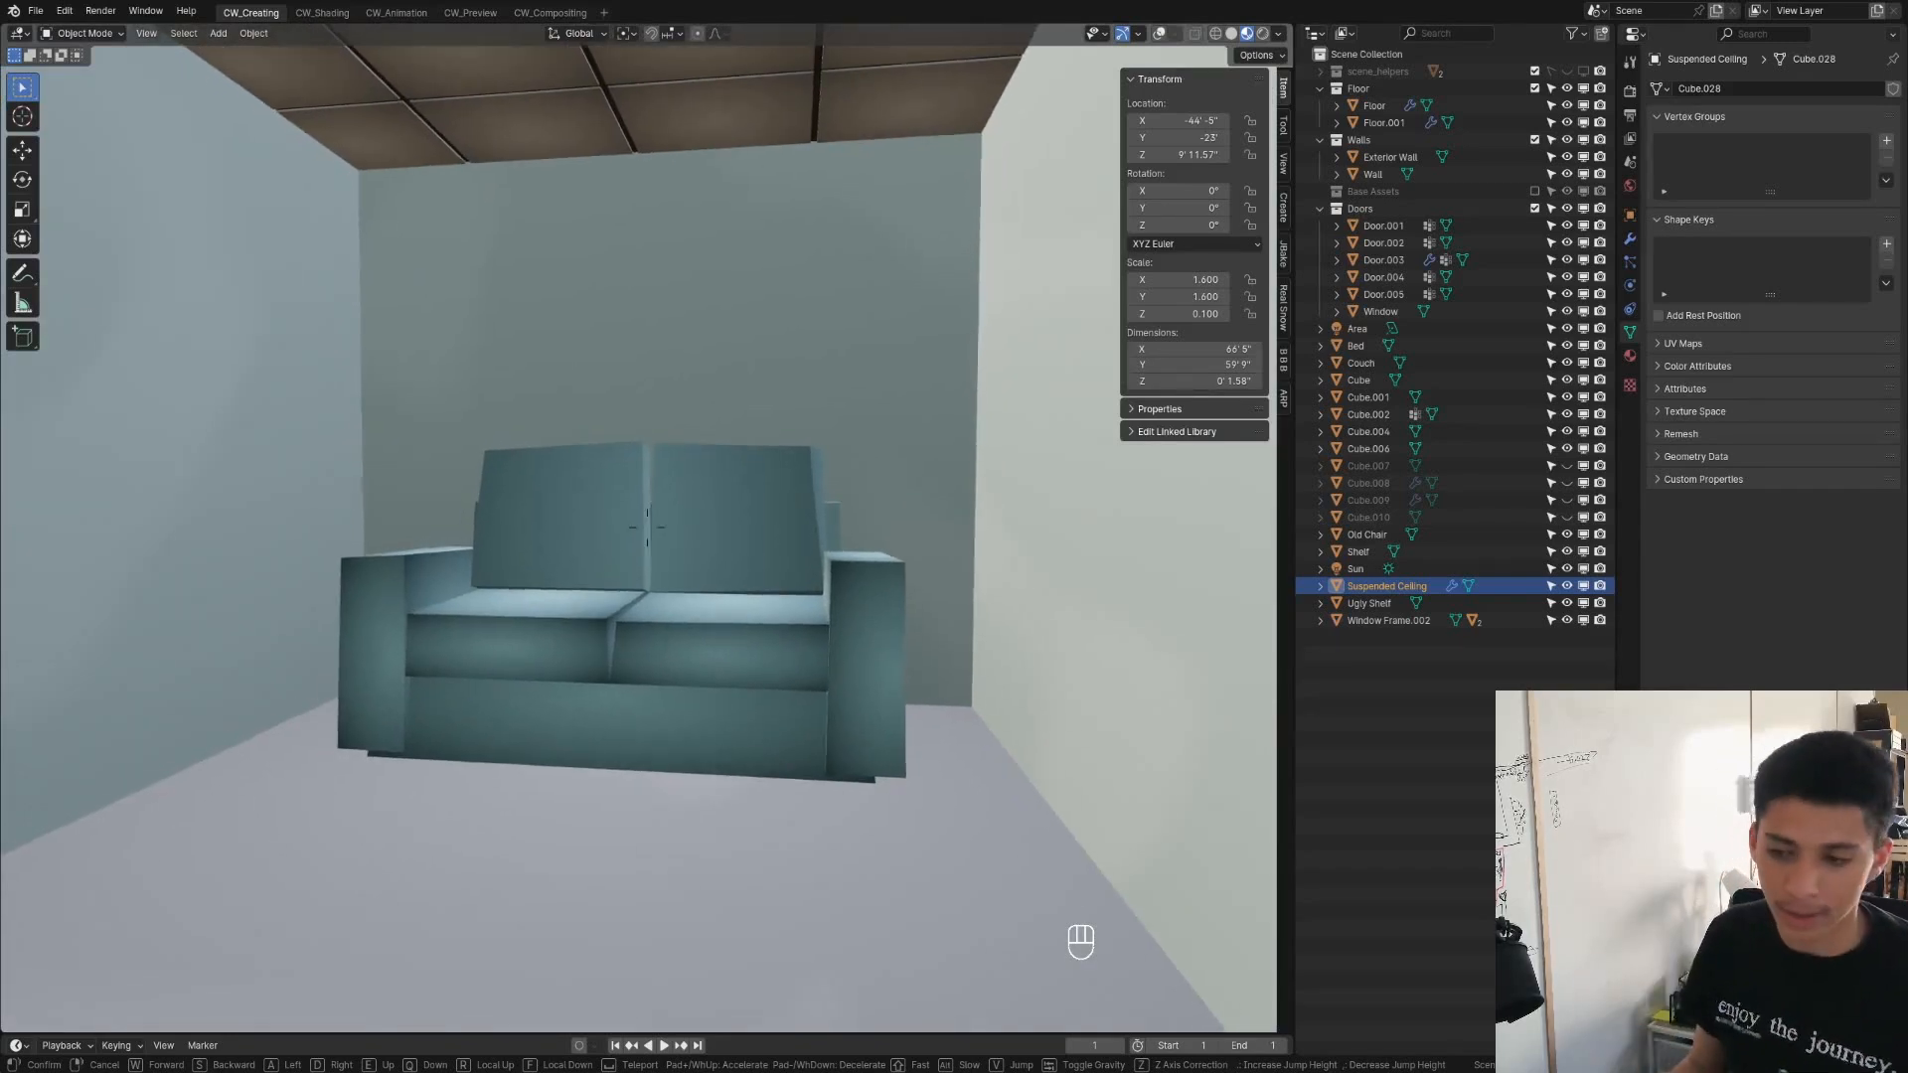
Walk past the yellow door to the hospital bed and examine it from both sides
{"action": "key", "text": "shift+a"}
{"action": "key", "text": "shift+a"}
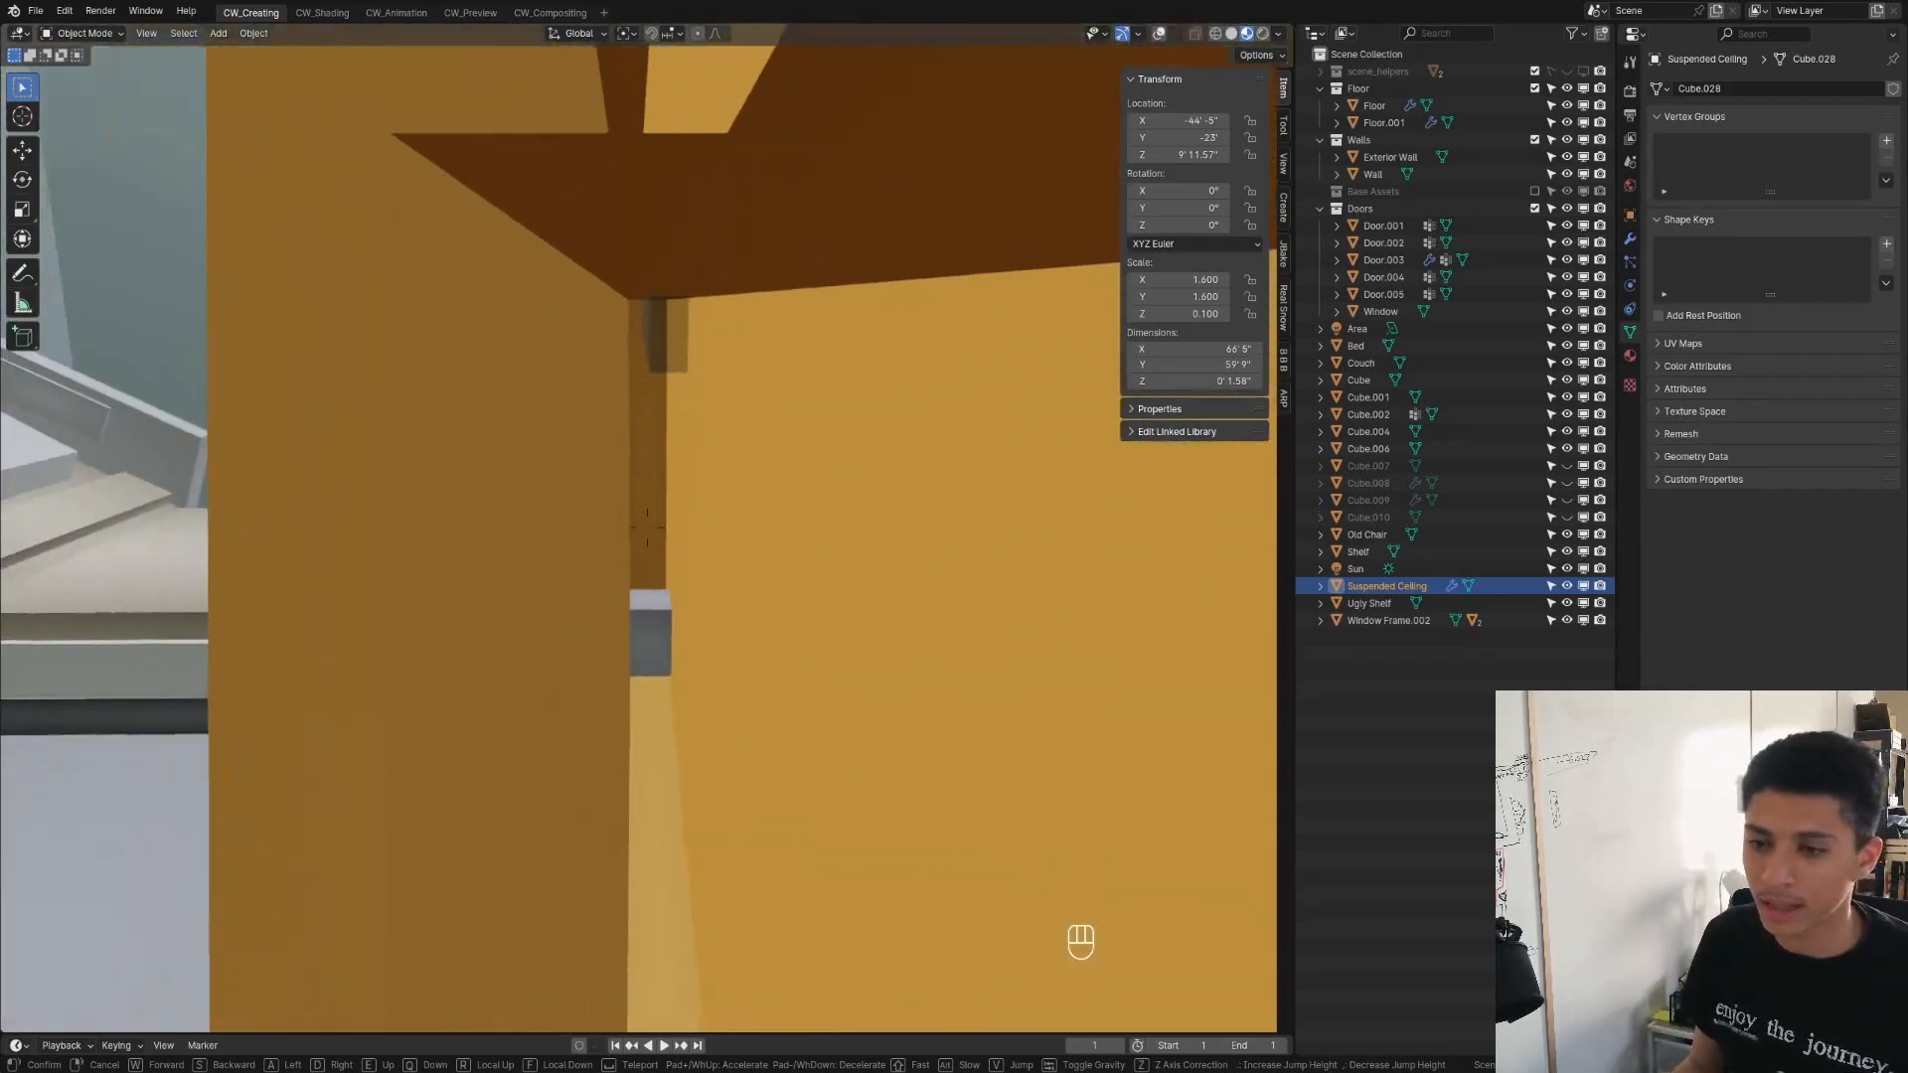
{"action": "key", "text": "shift+a"}
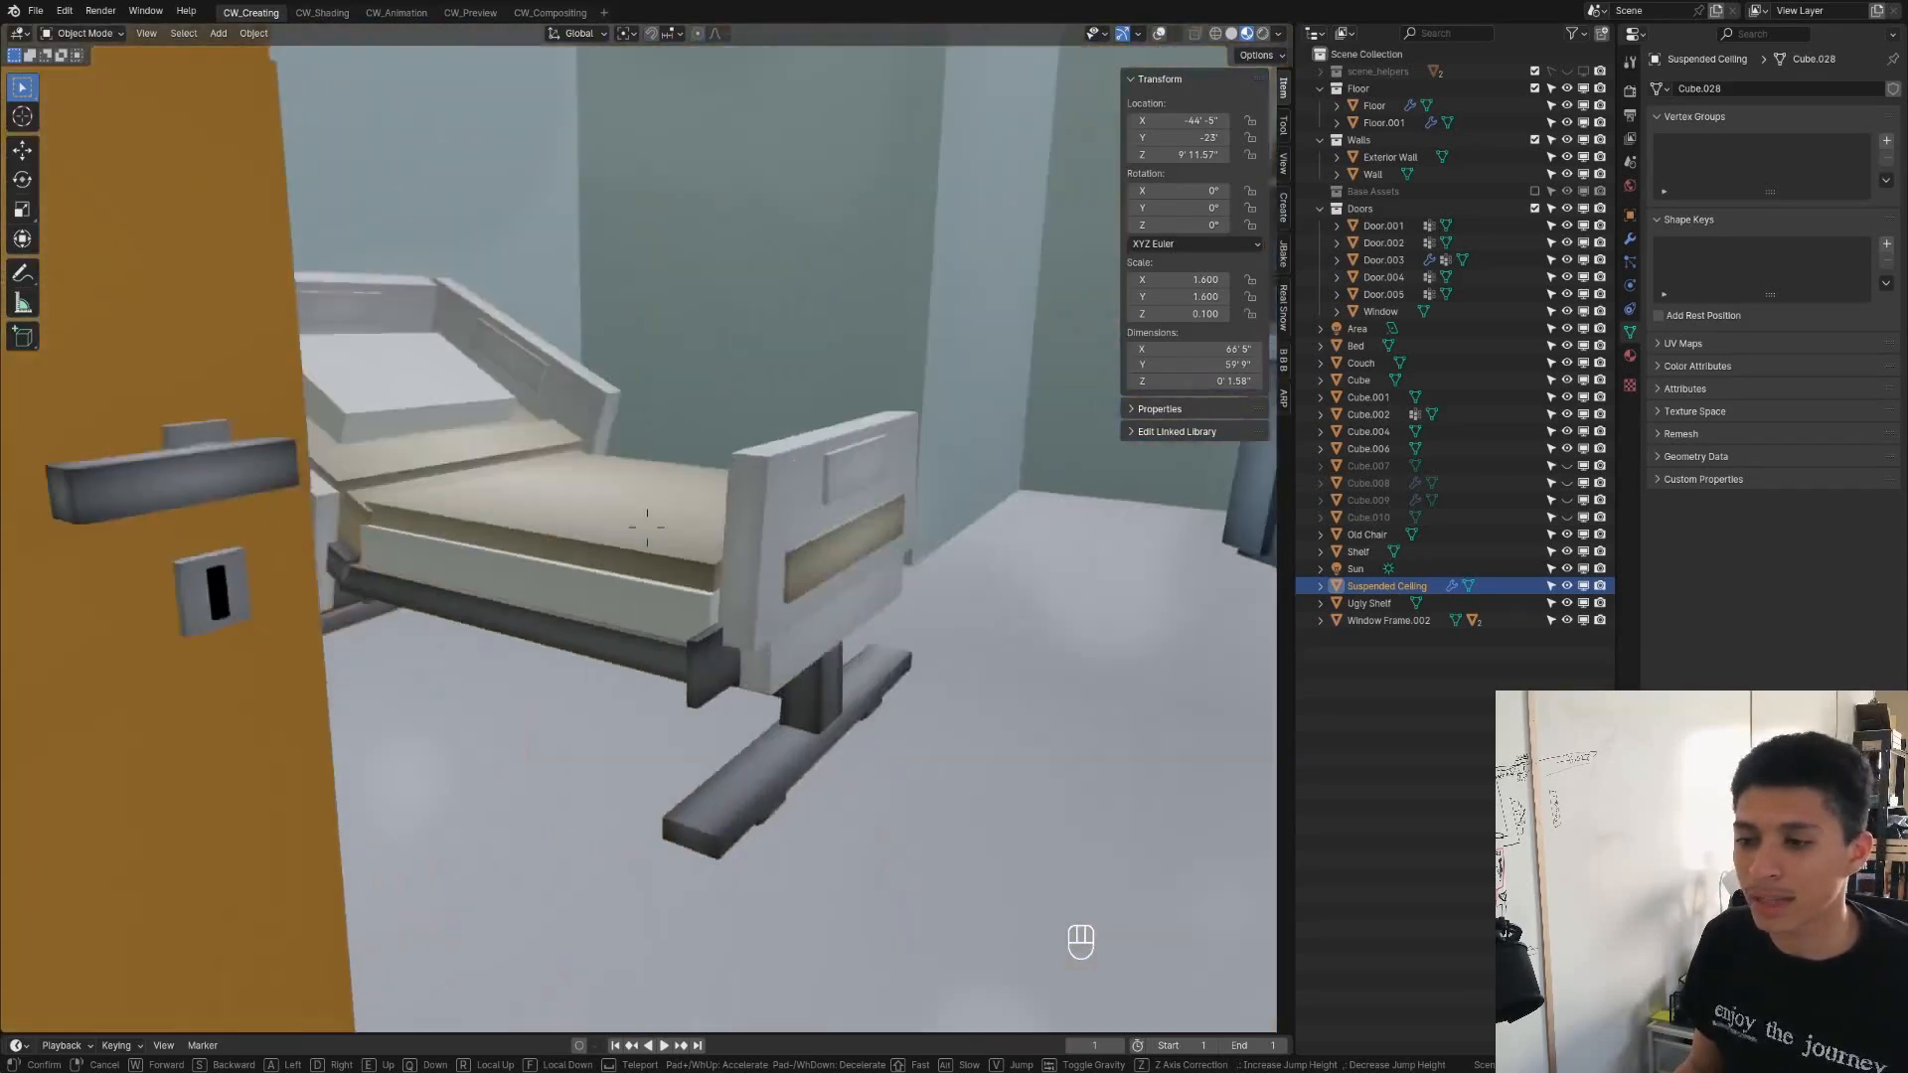
{"action": "key", "text": "w"}
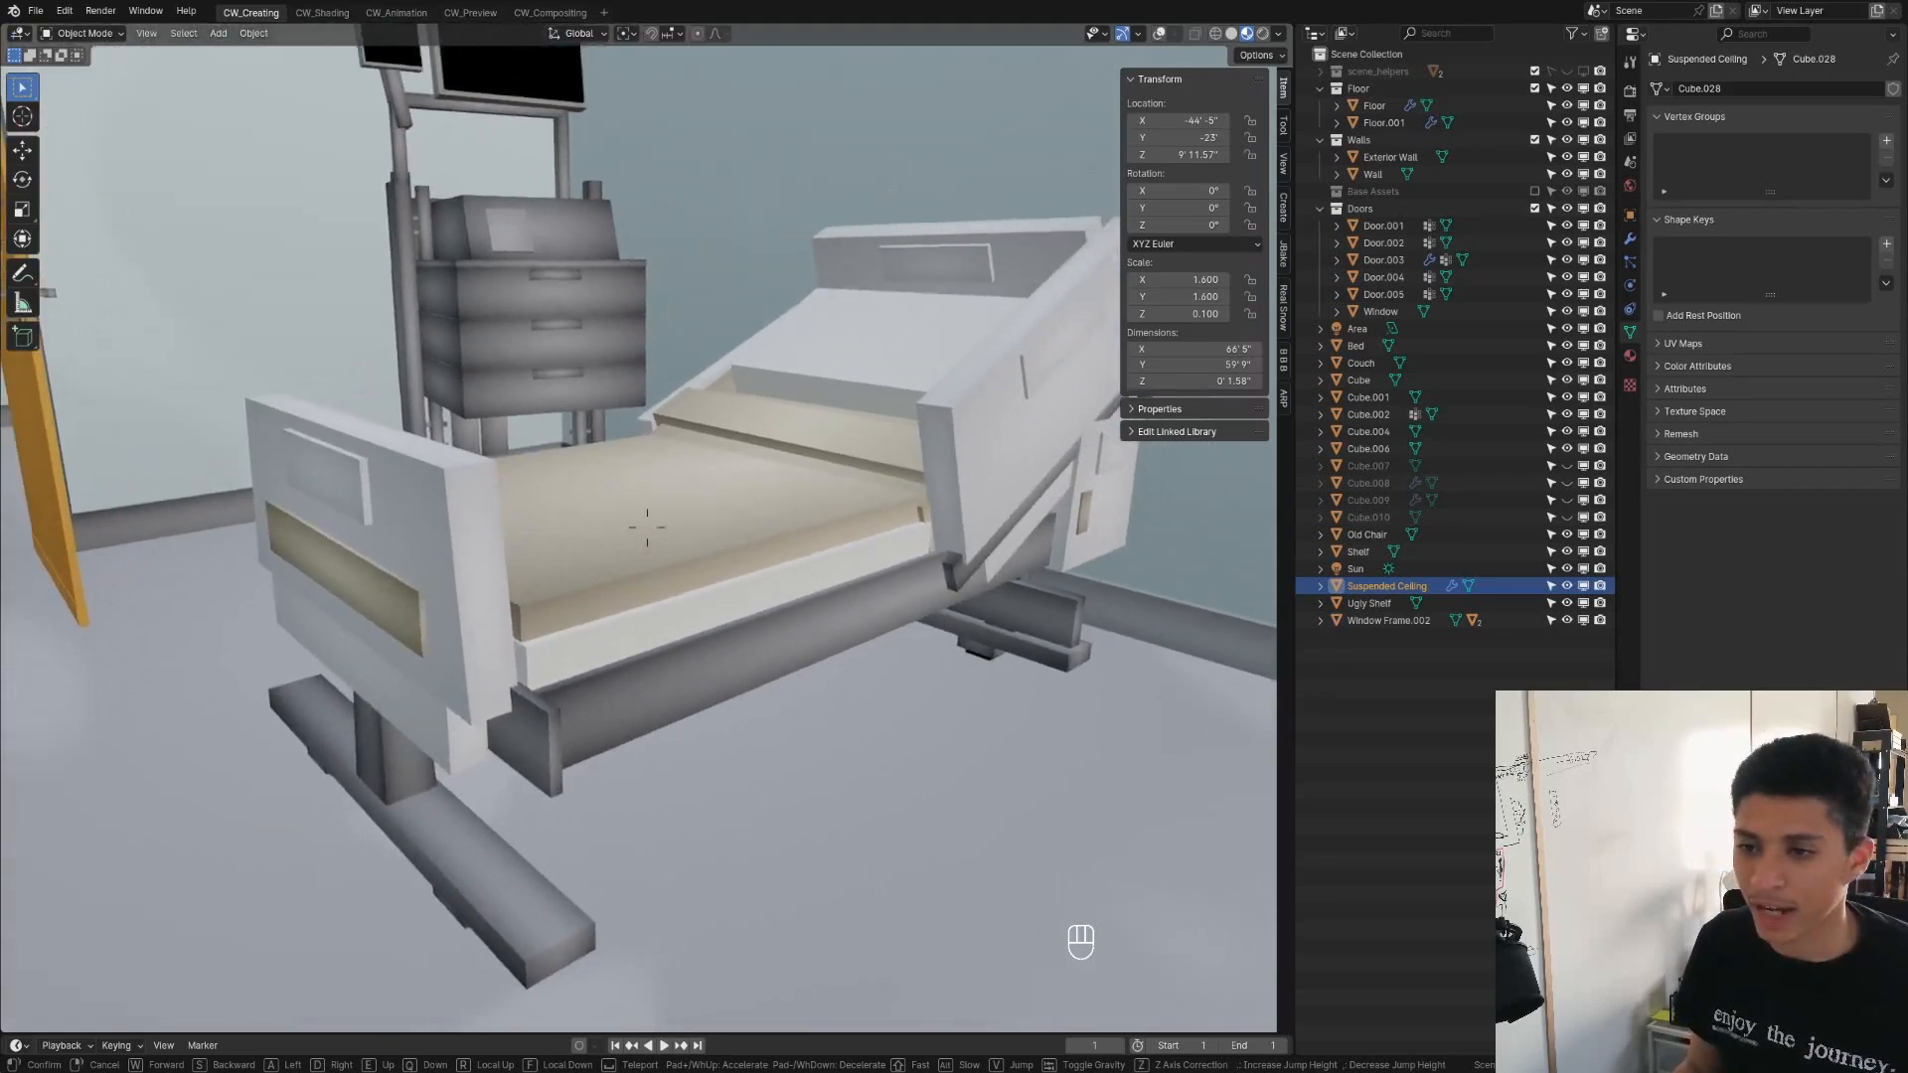
{"action": "key", "text": "a"}
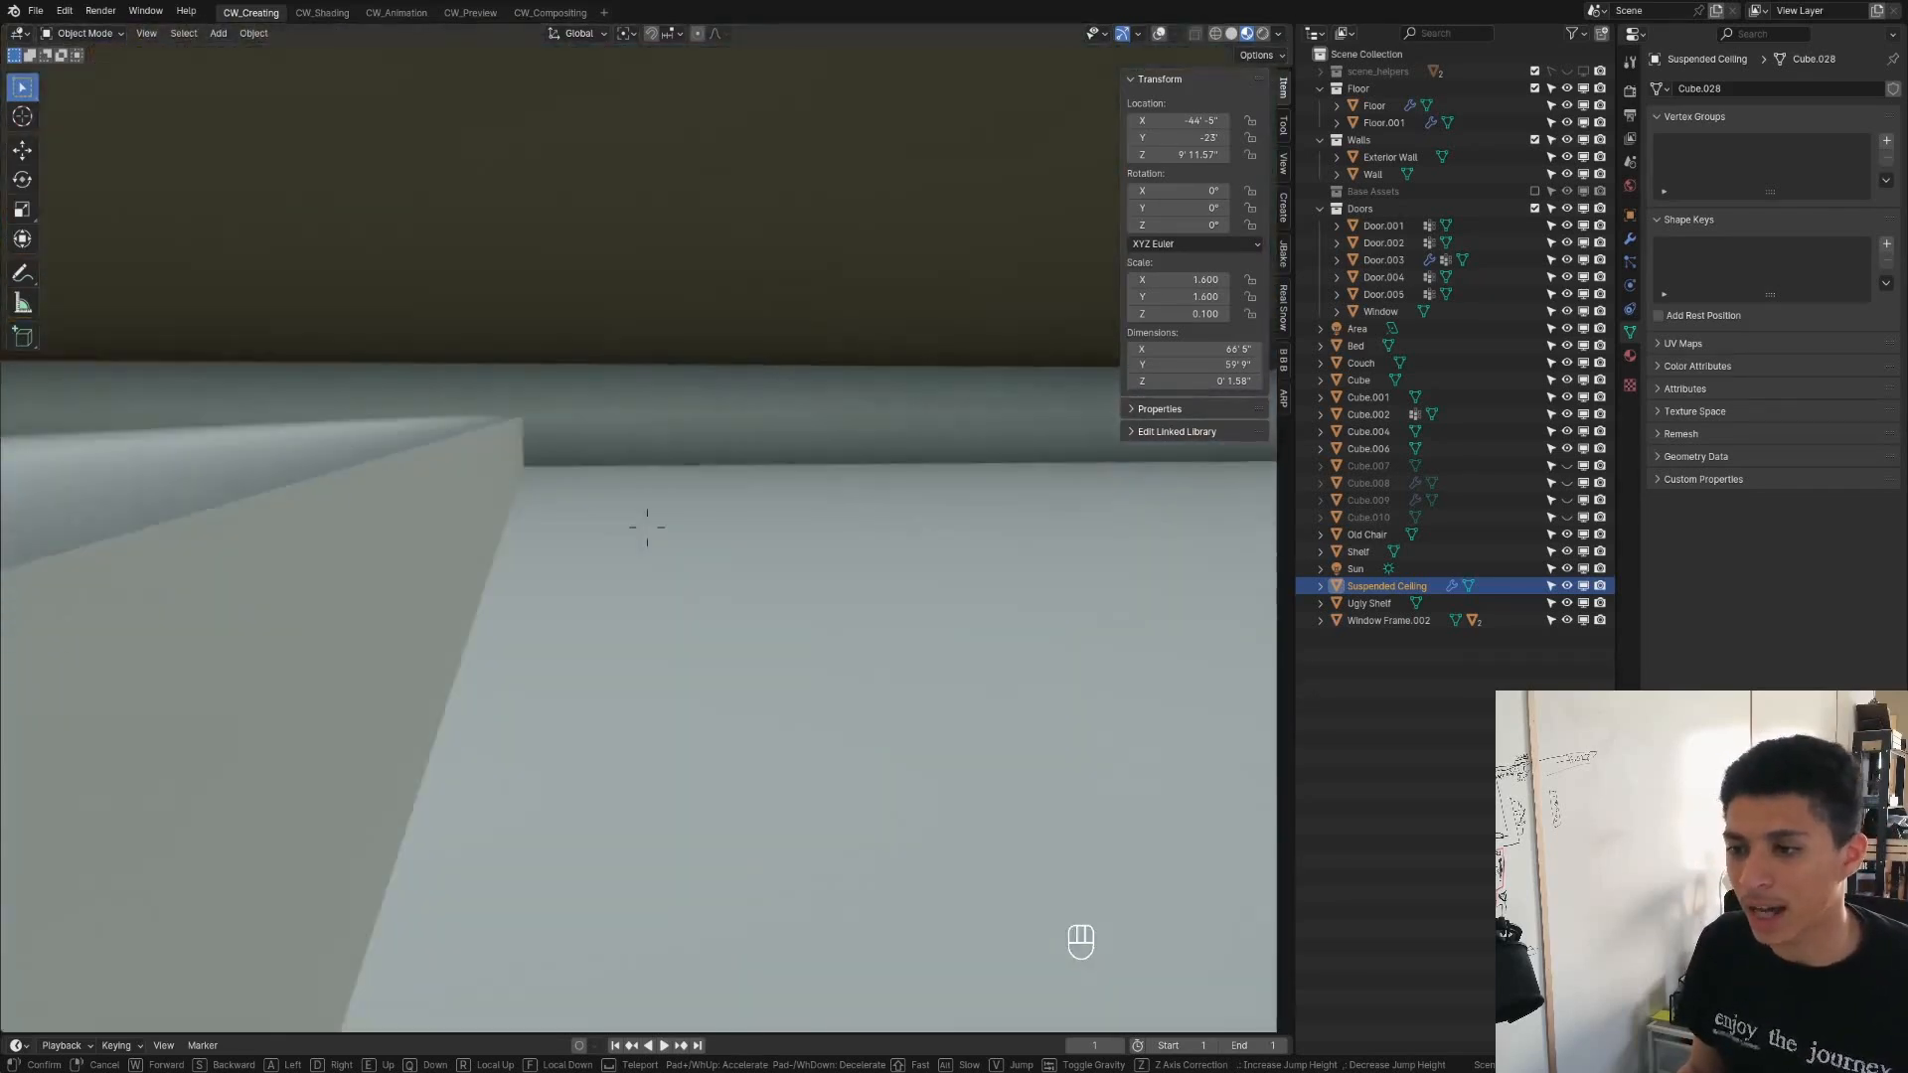
{"action": "key", "text": "shift"}
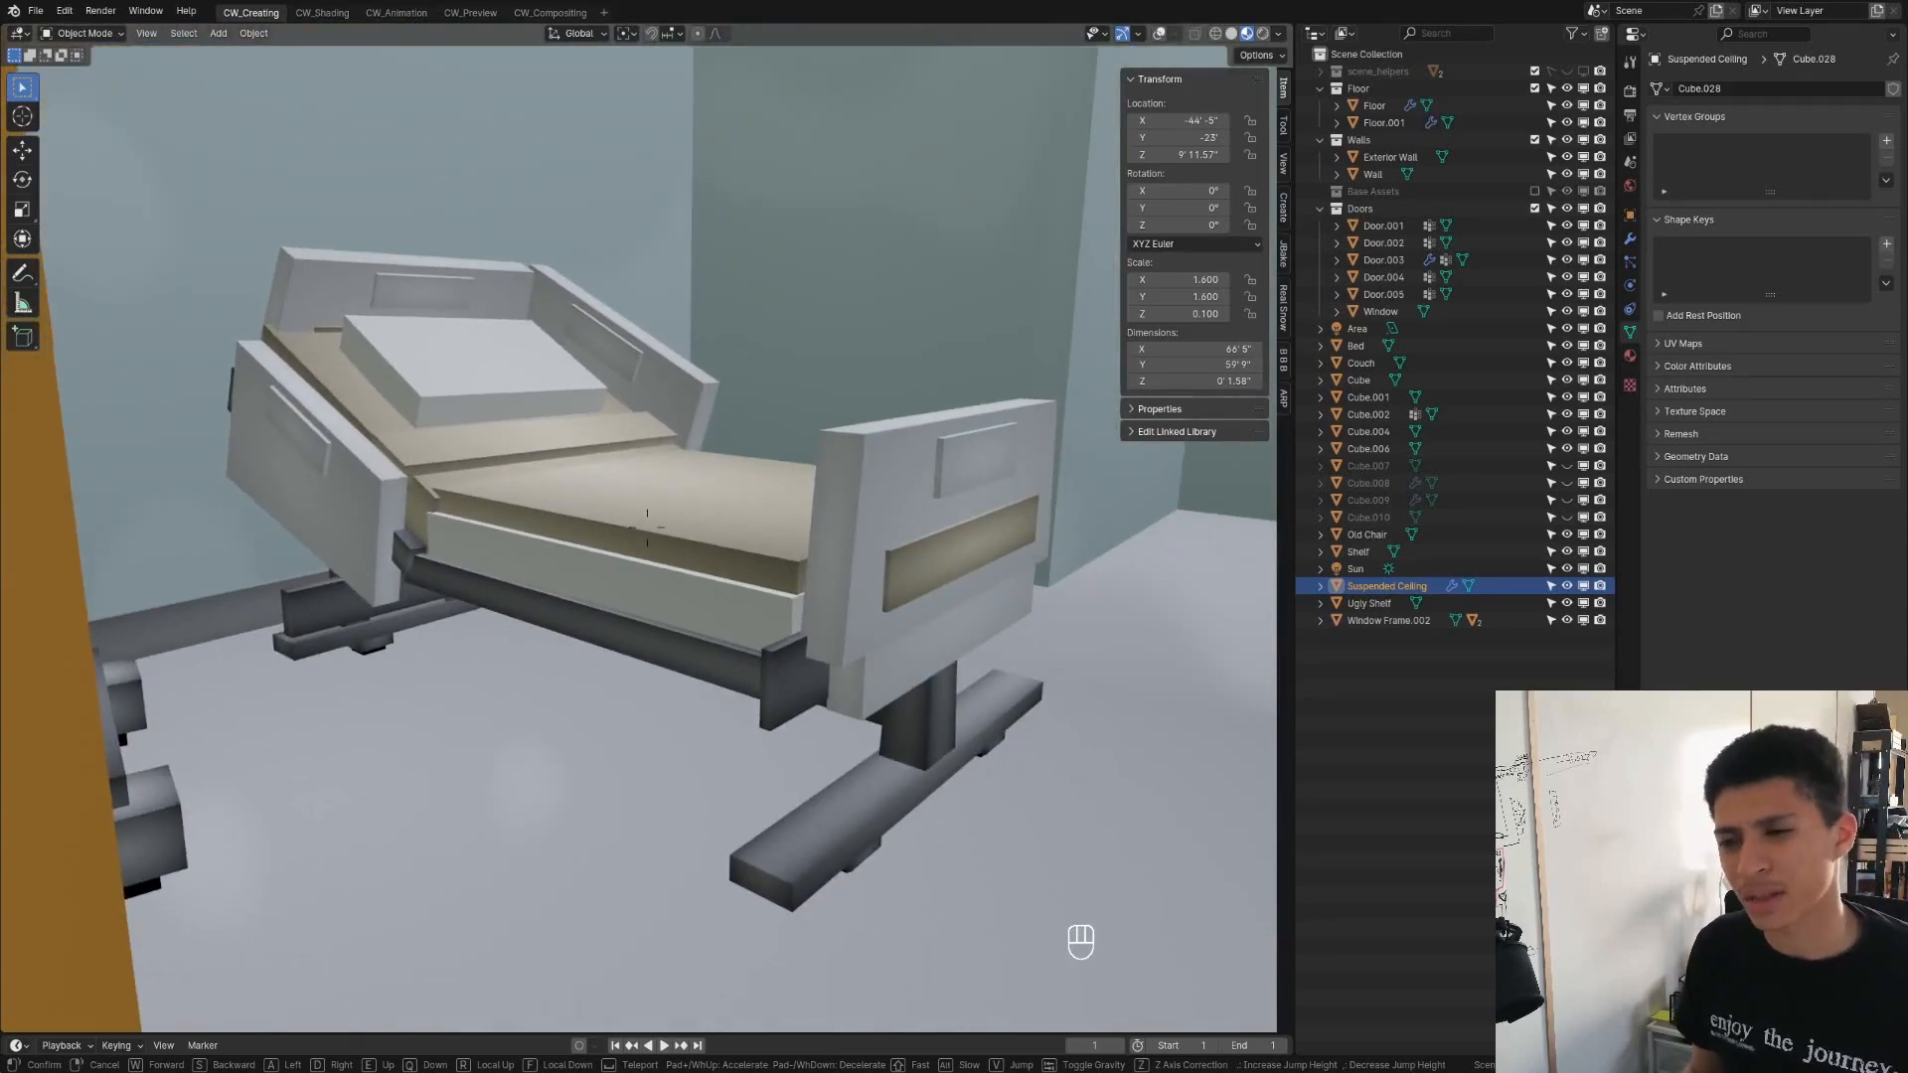
{"action": "key", "text": "a"}
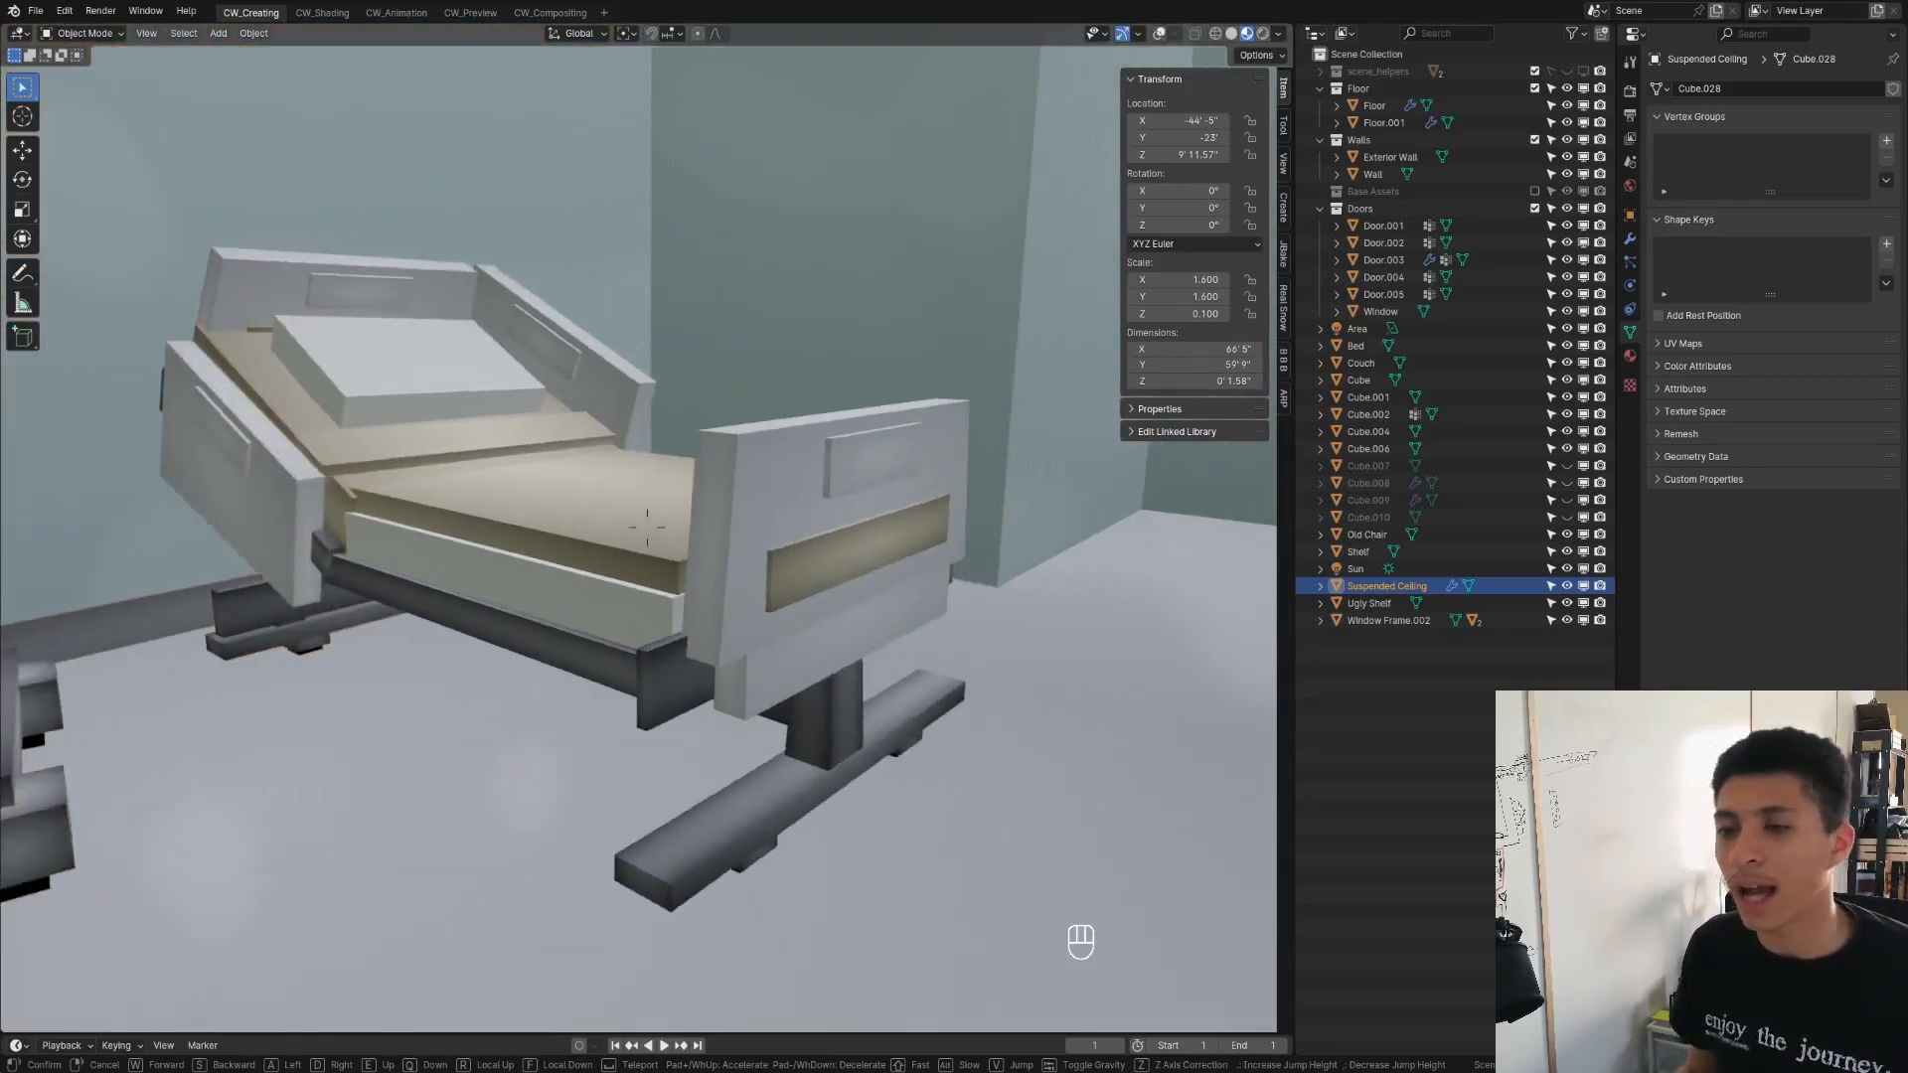
{"action": "key", "text": "shift"}
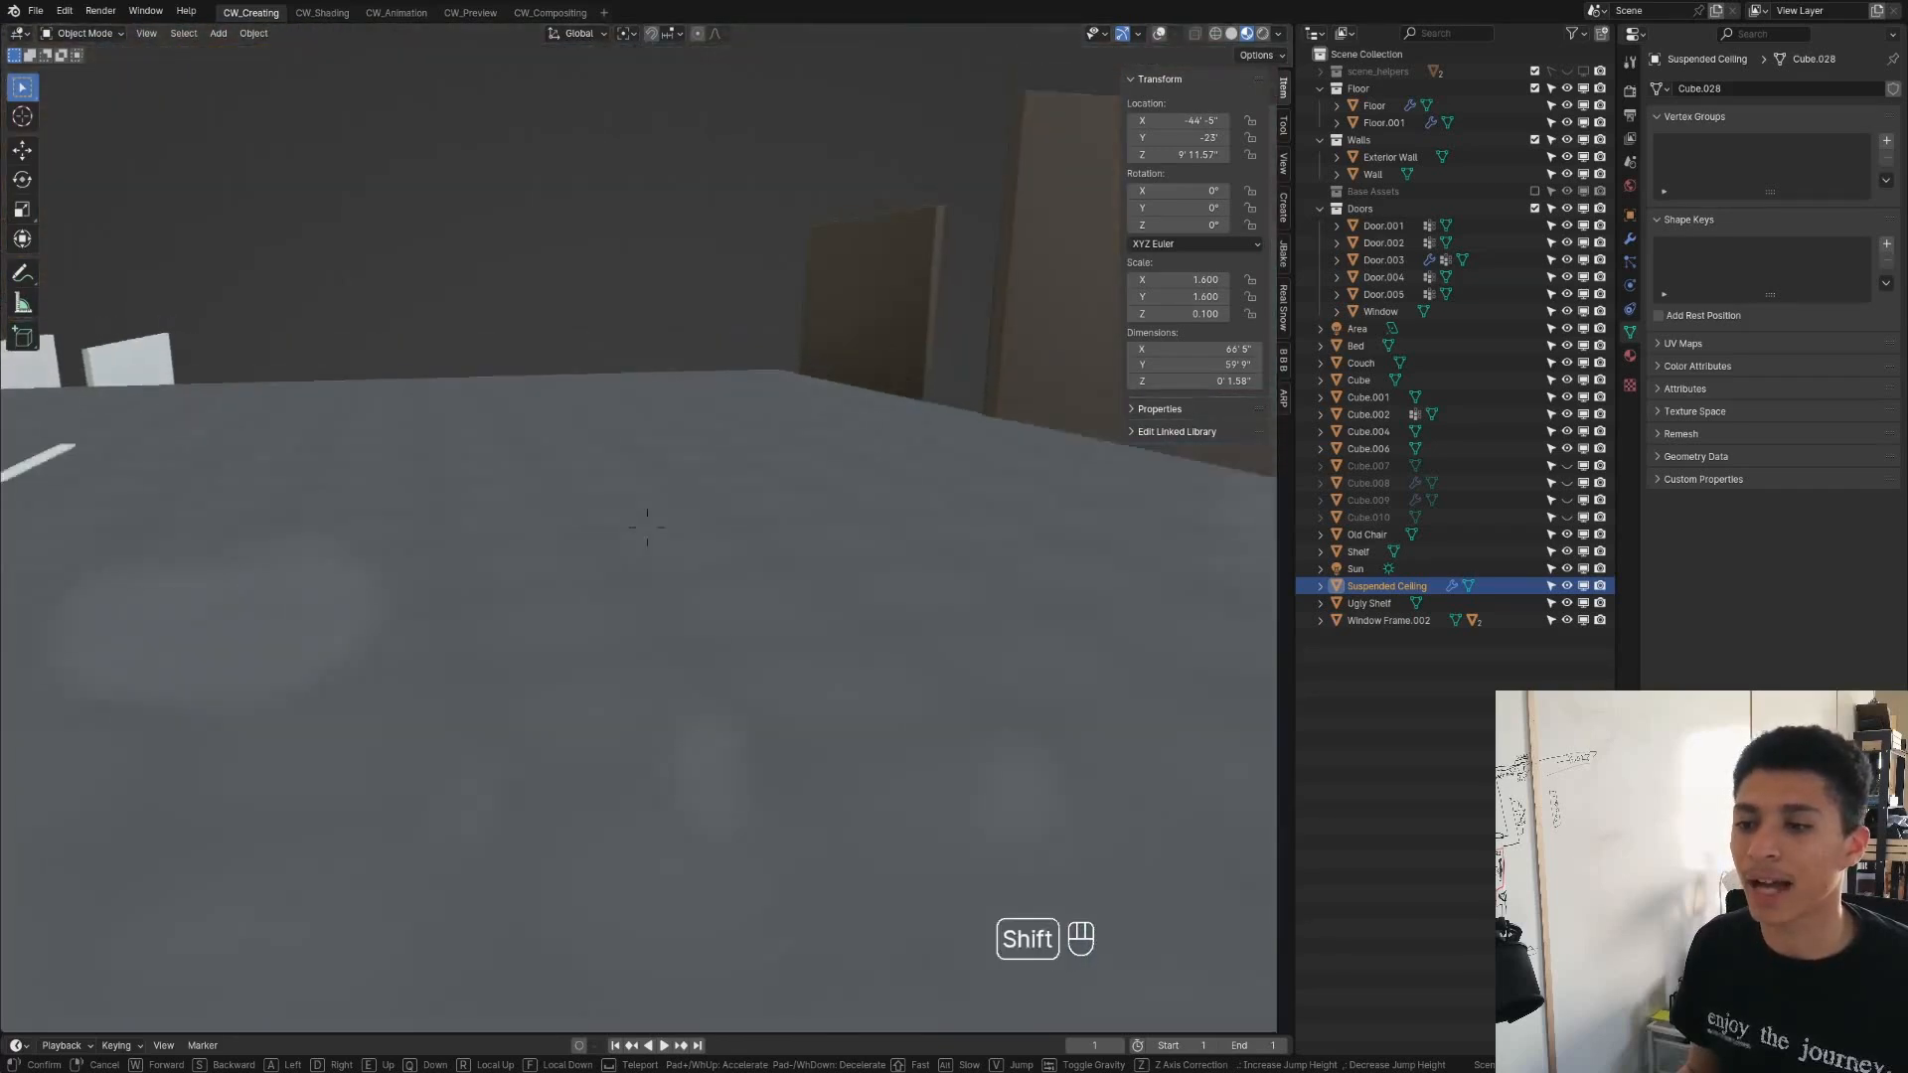
Show the viewport overlays and hide the suspended ceiling covering the rooms
{"action": "left_click", "coordinate": [820, 585]}
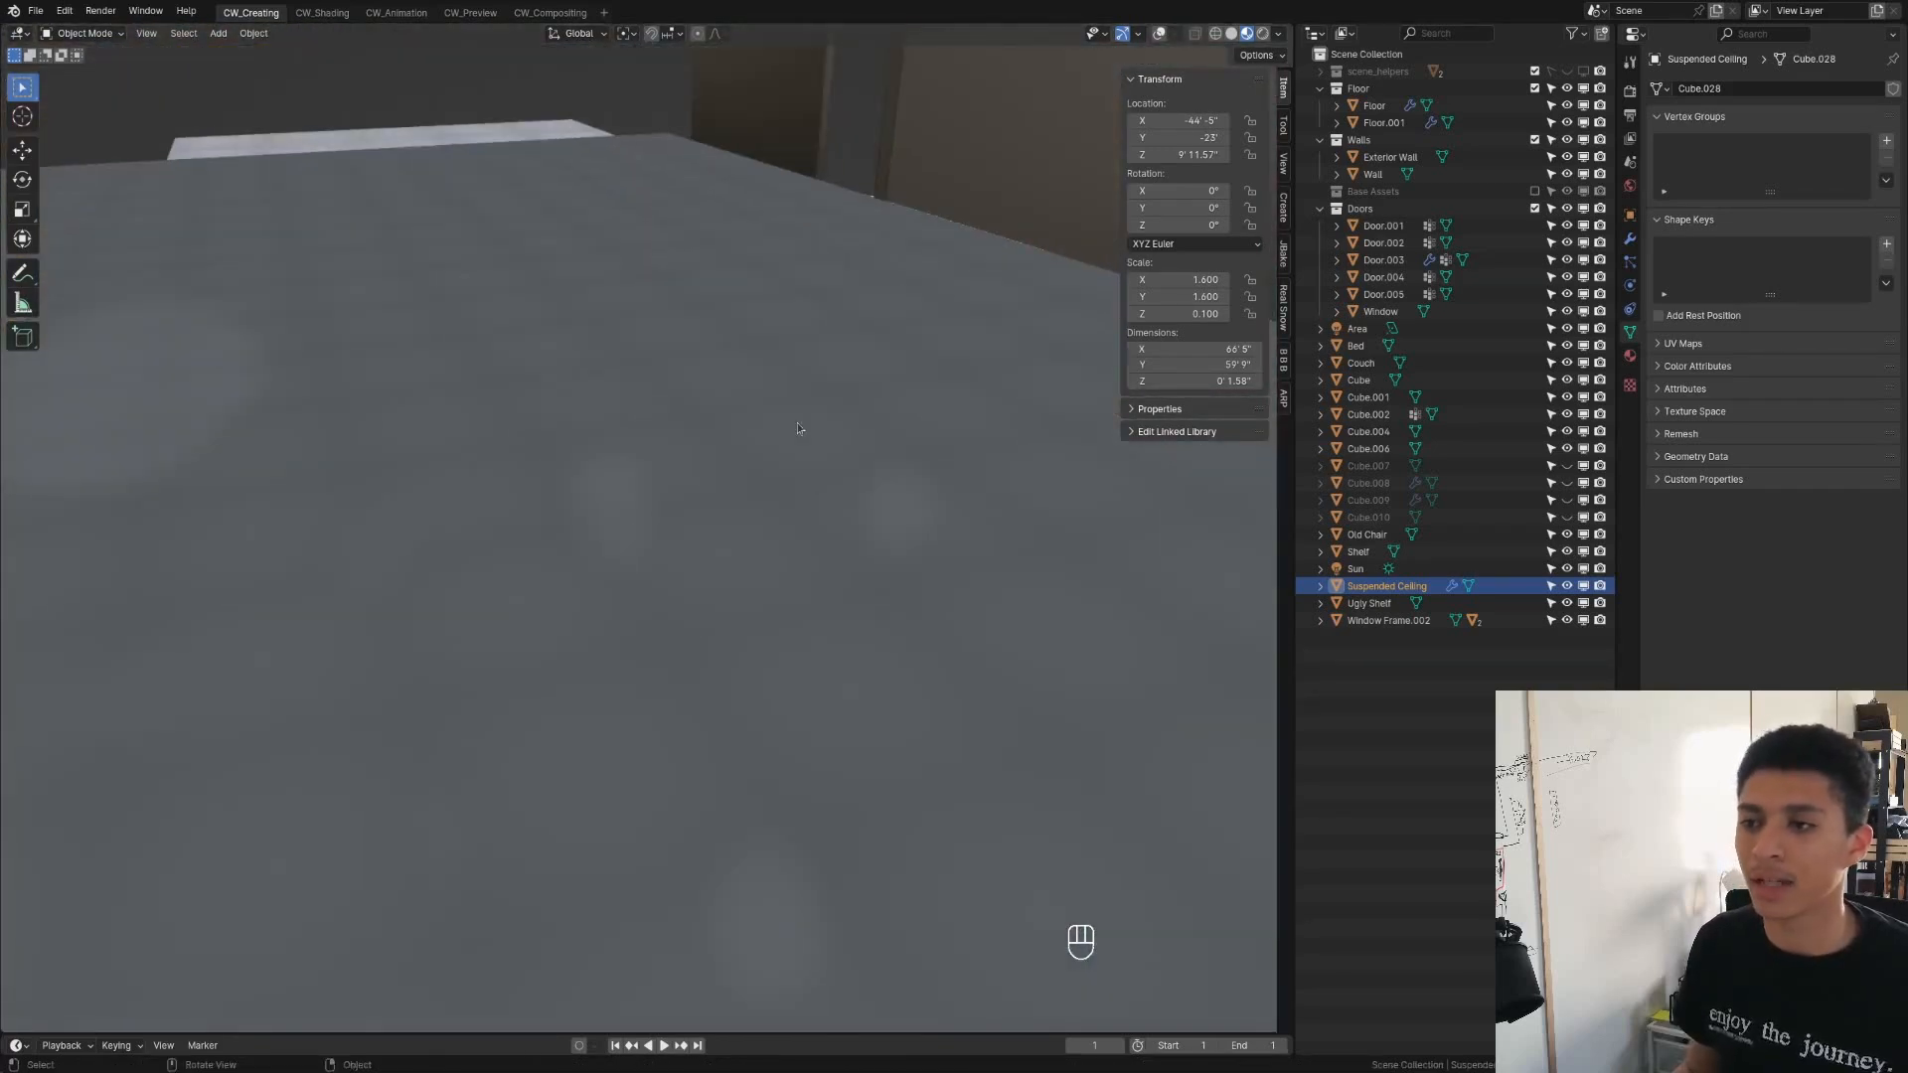
{"action": "scroll", "coordinate": [797, 429], "scroll_direction": "down", "scroll_amount": 6}
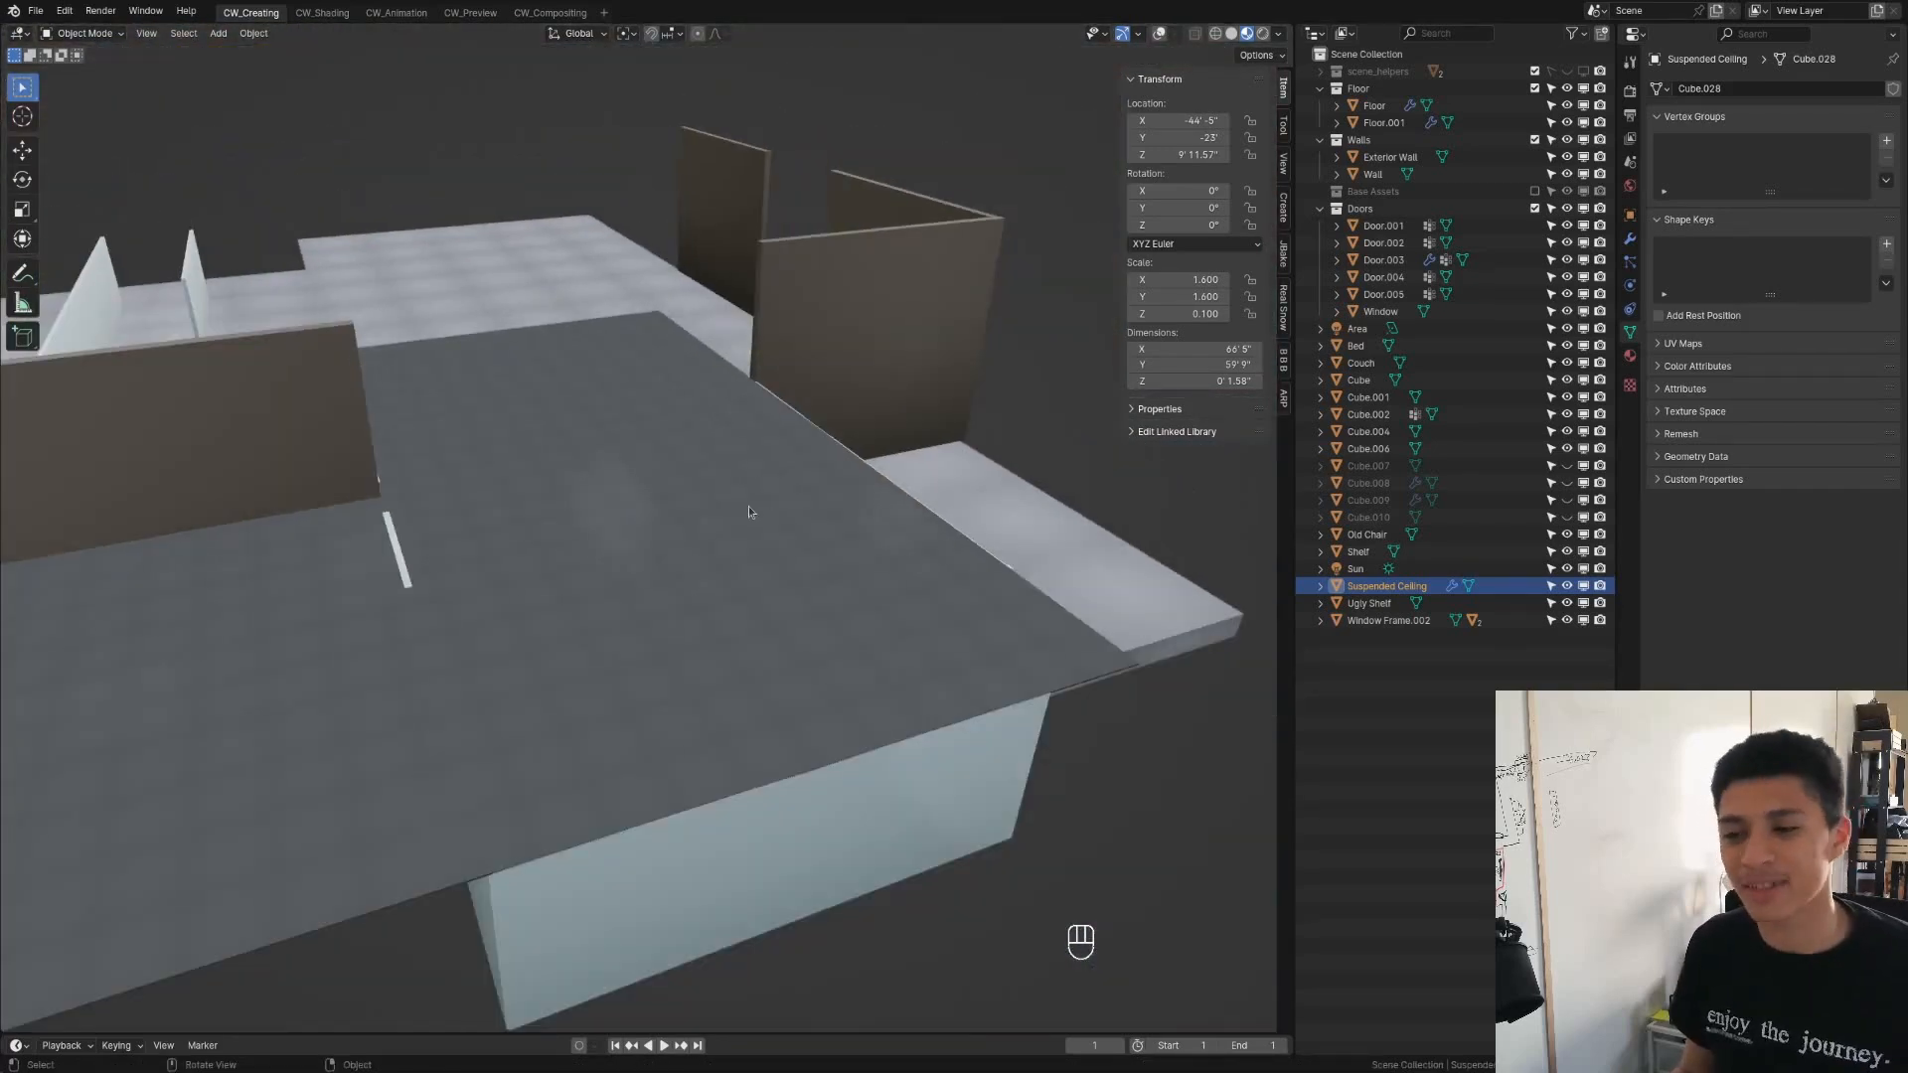
{"action": "left_click", "coordinate": [1158, 34]}
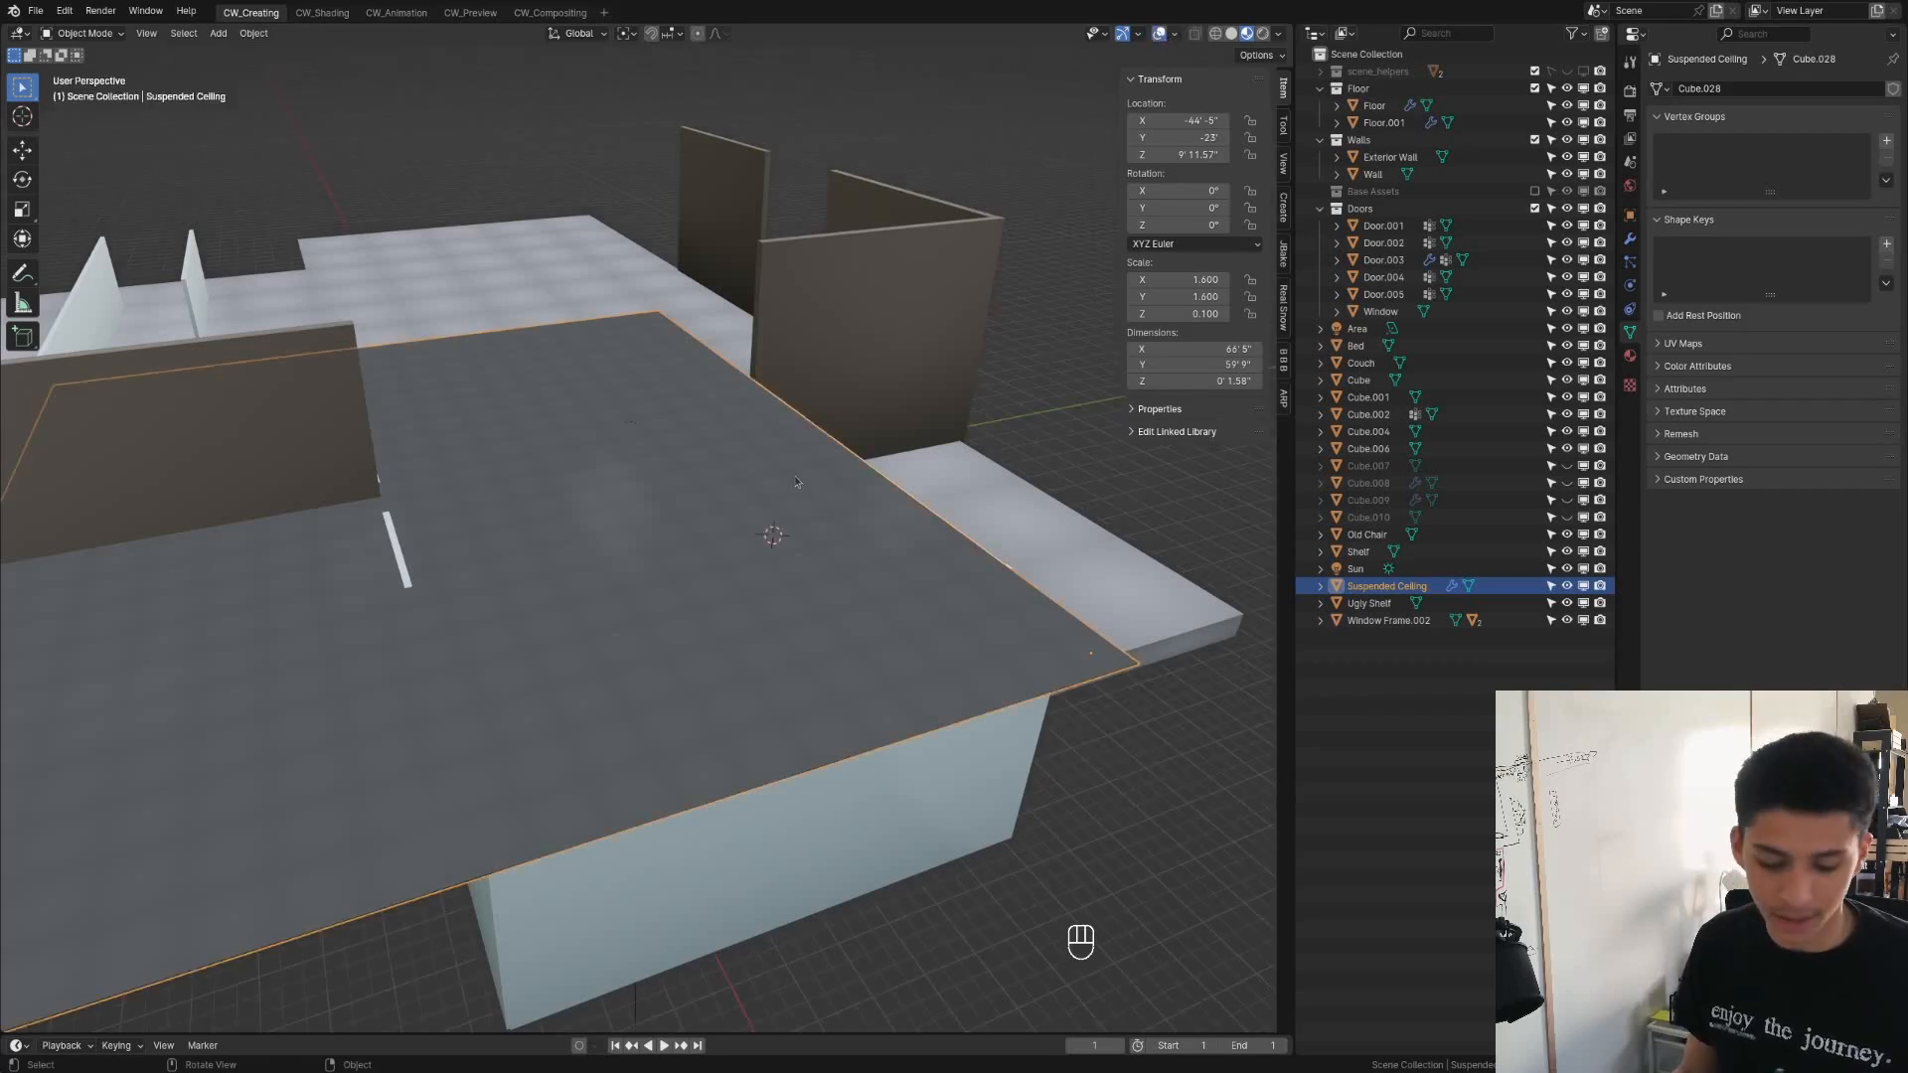
{"action": "key", "text": "h"}
Walk into the open-topped patient room until the bed is in view, and switch to Rendered shading
{"action": "key", "text": "shift+grave"}
{"action": "key", "text": "w"}
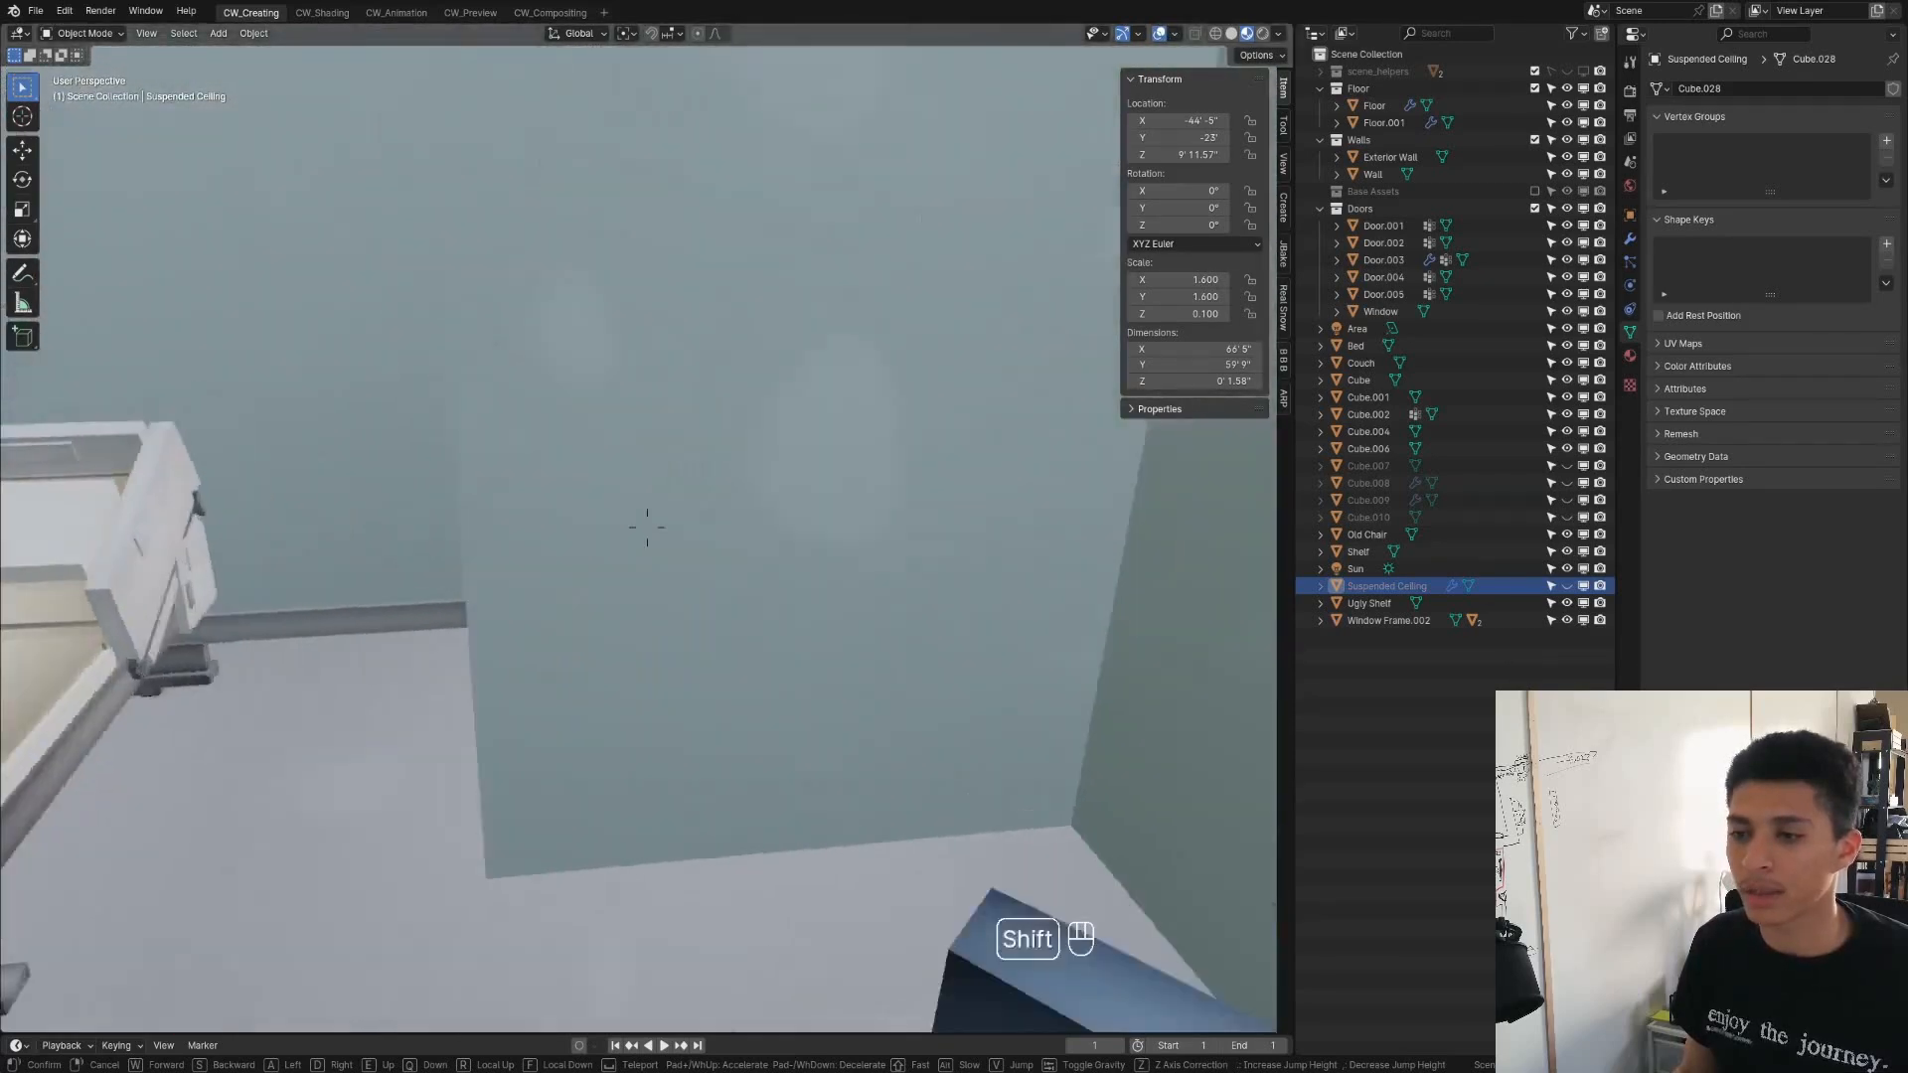
{"action": "key", "text": "s"}
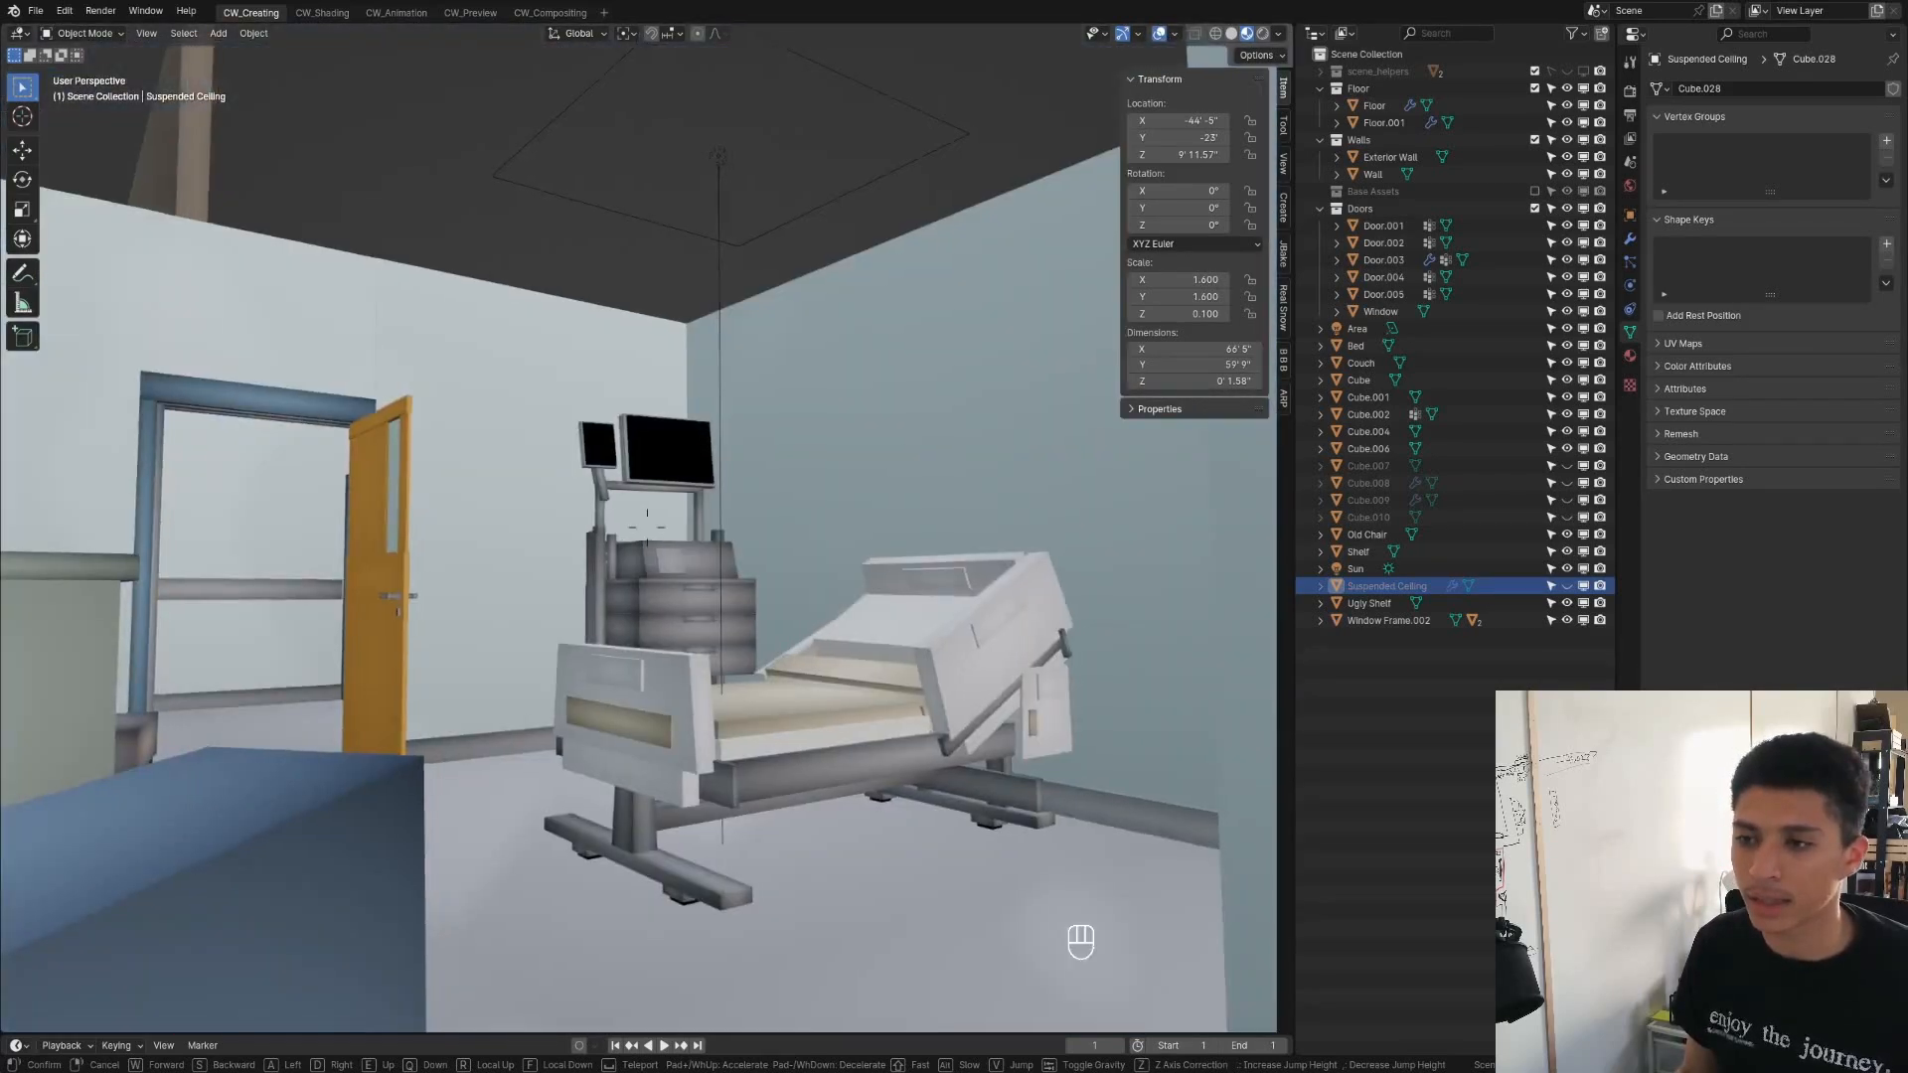
{"action": "key", "text": "Return"}
{"action": "left_click", "coordinate": [1262, 34]}
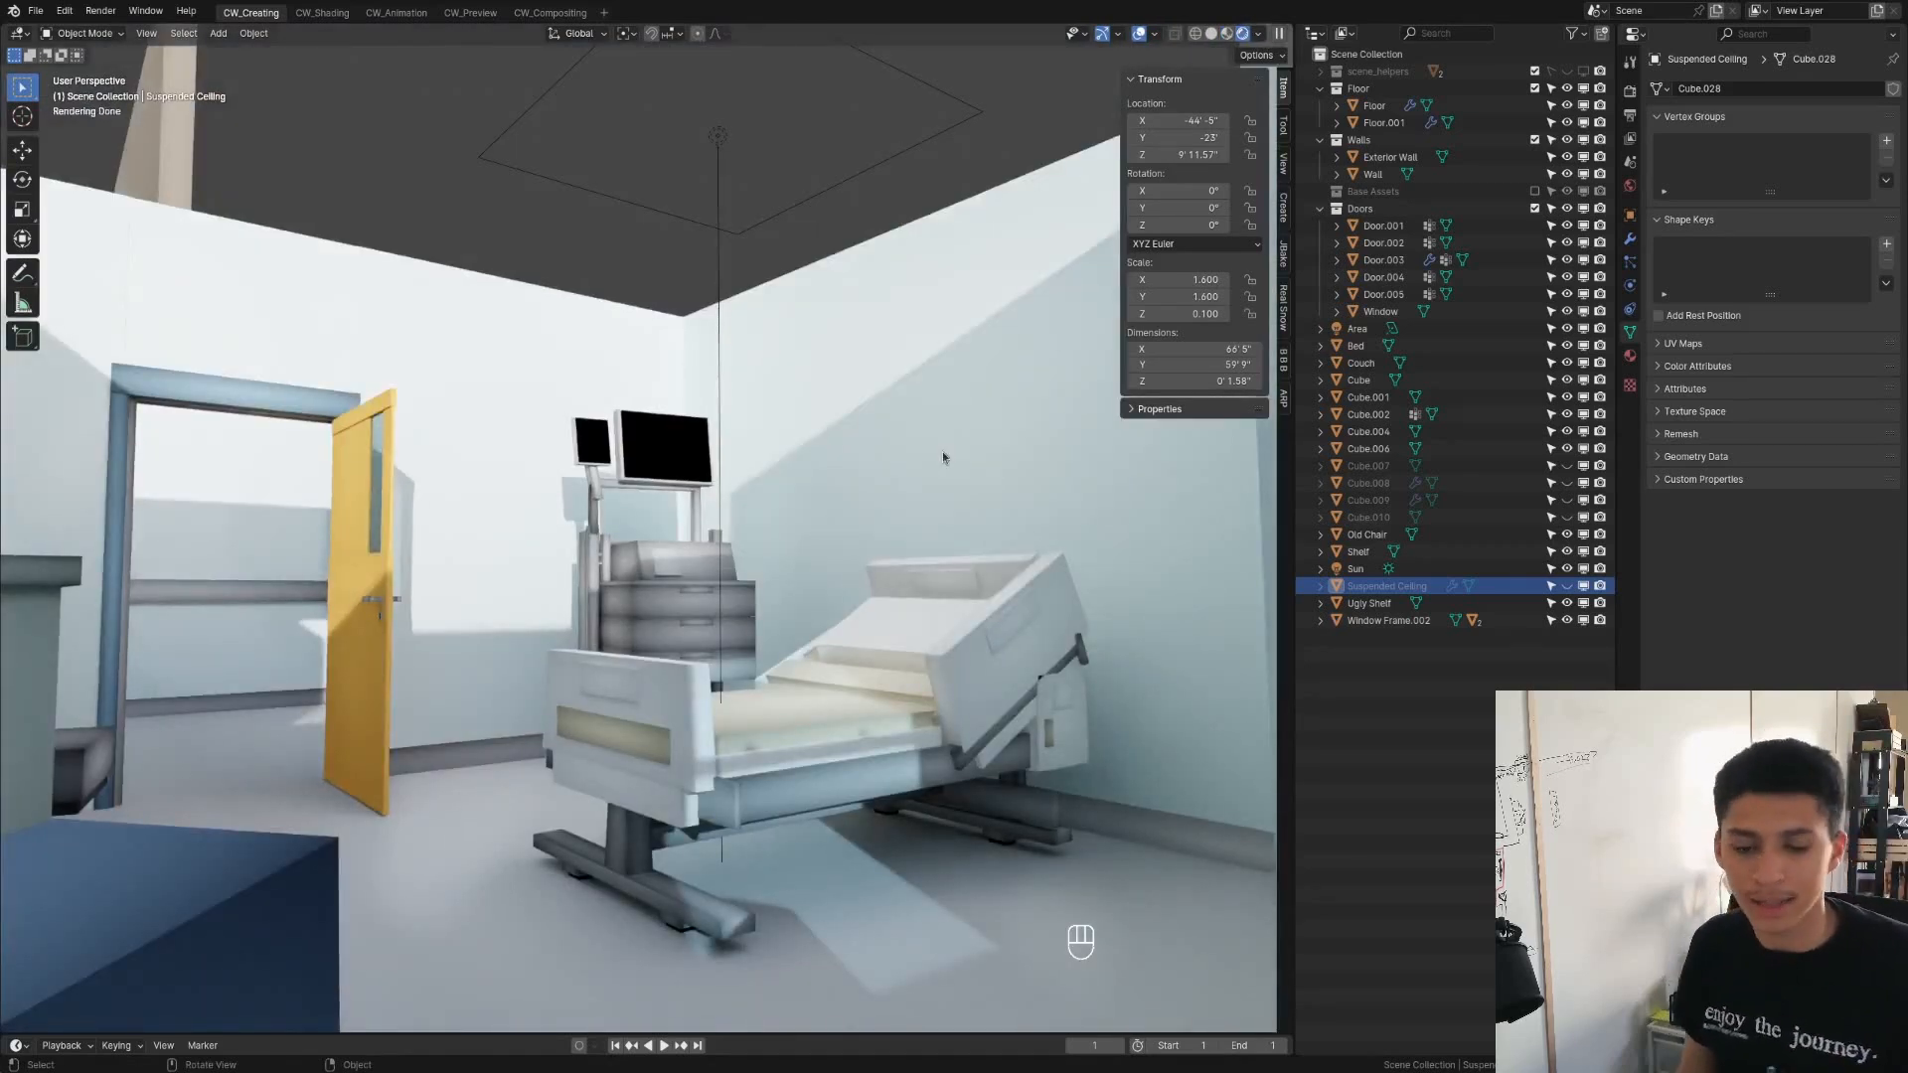
Rise above the rendered patient room to view the layout of all the open-topped rooms from overhead
{"action": "key", "text": "shift+grave"}
{"action": "key", "text": "w"}
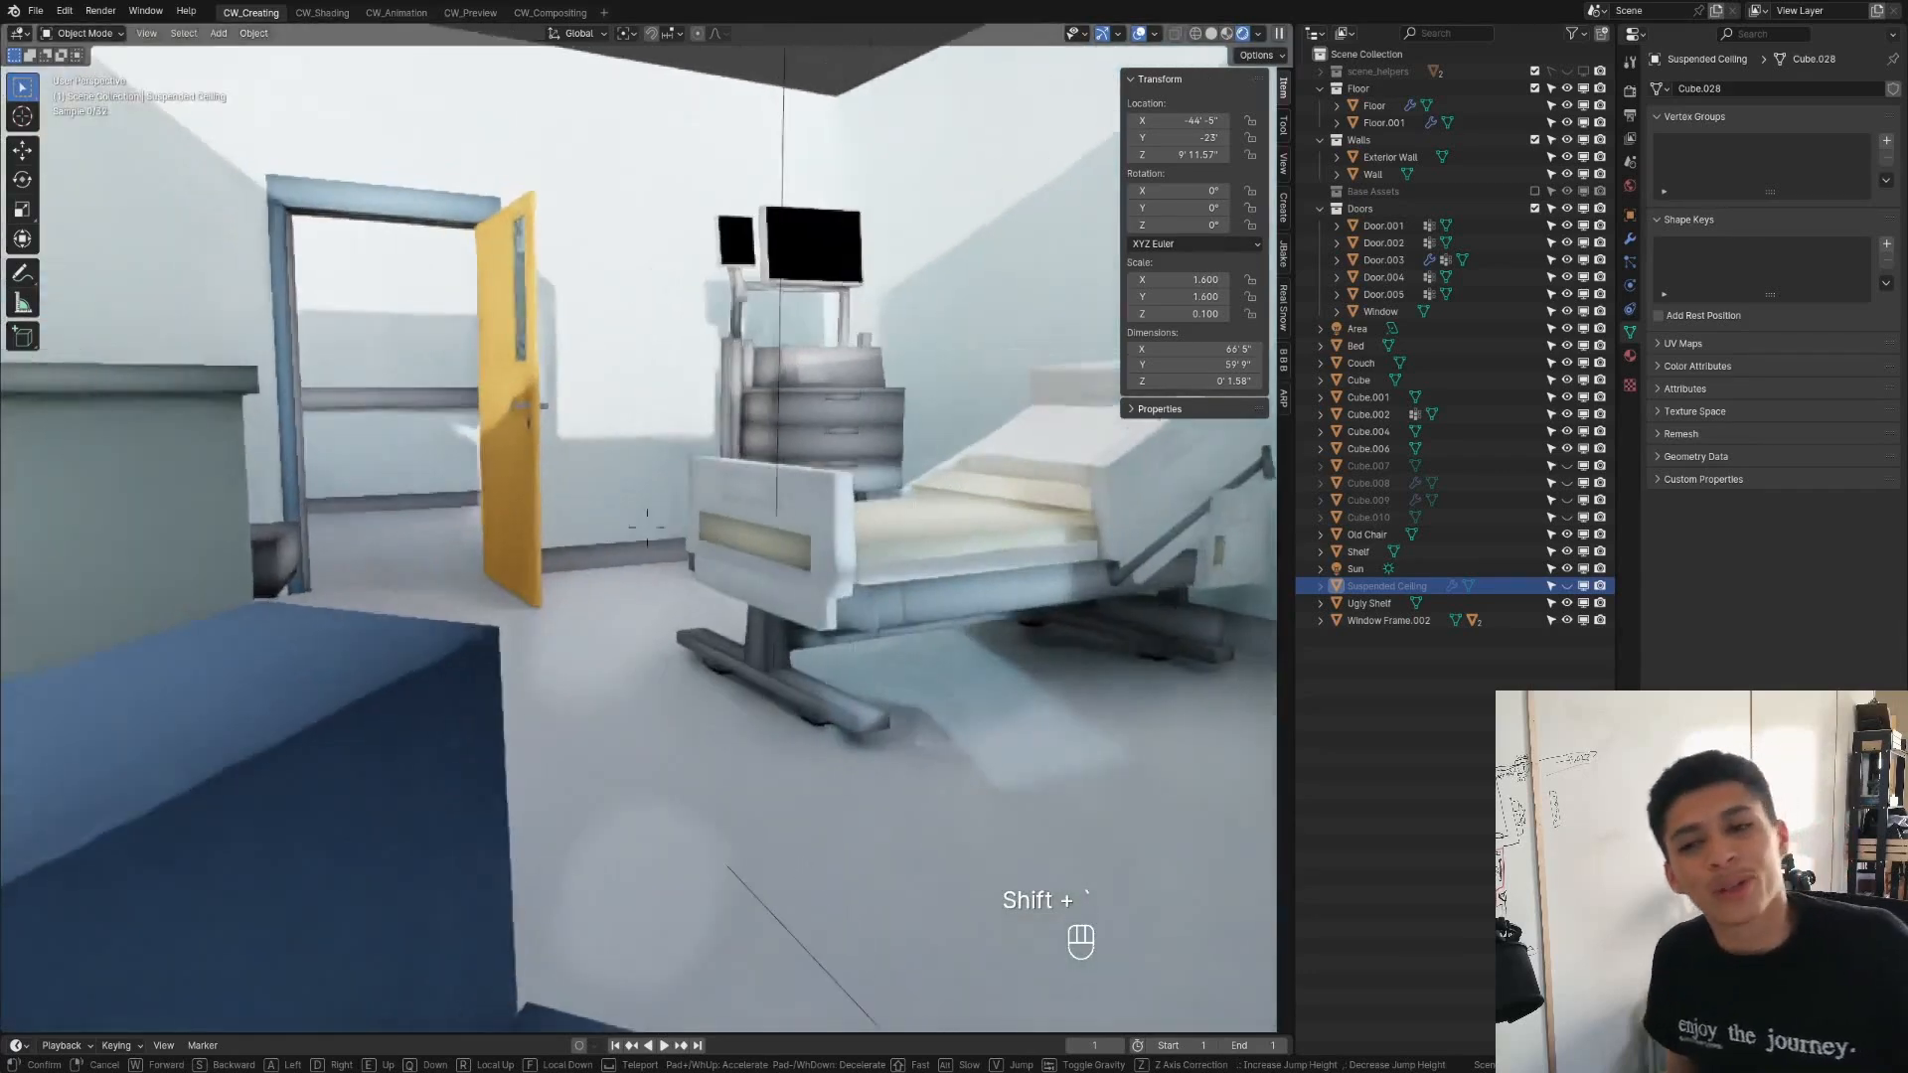
{"action": "key", "text": "shift+e"}
{"action": "key", "text": "shift+s"}
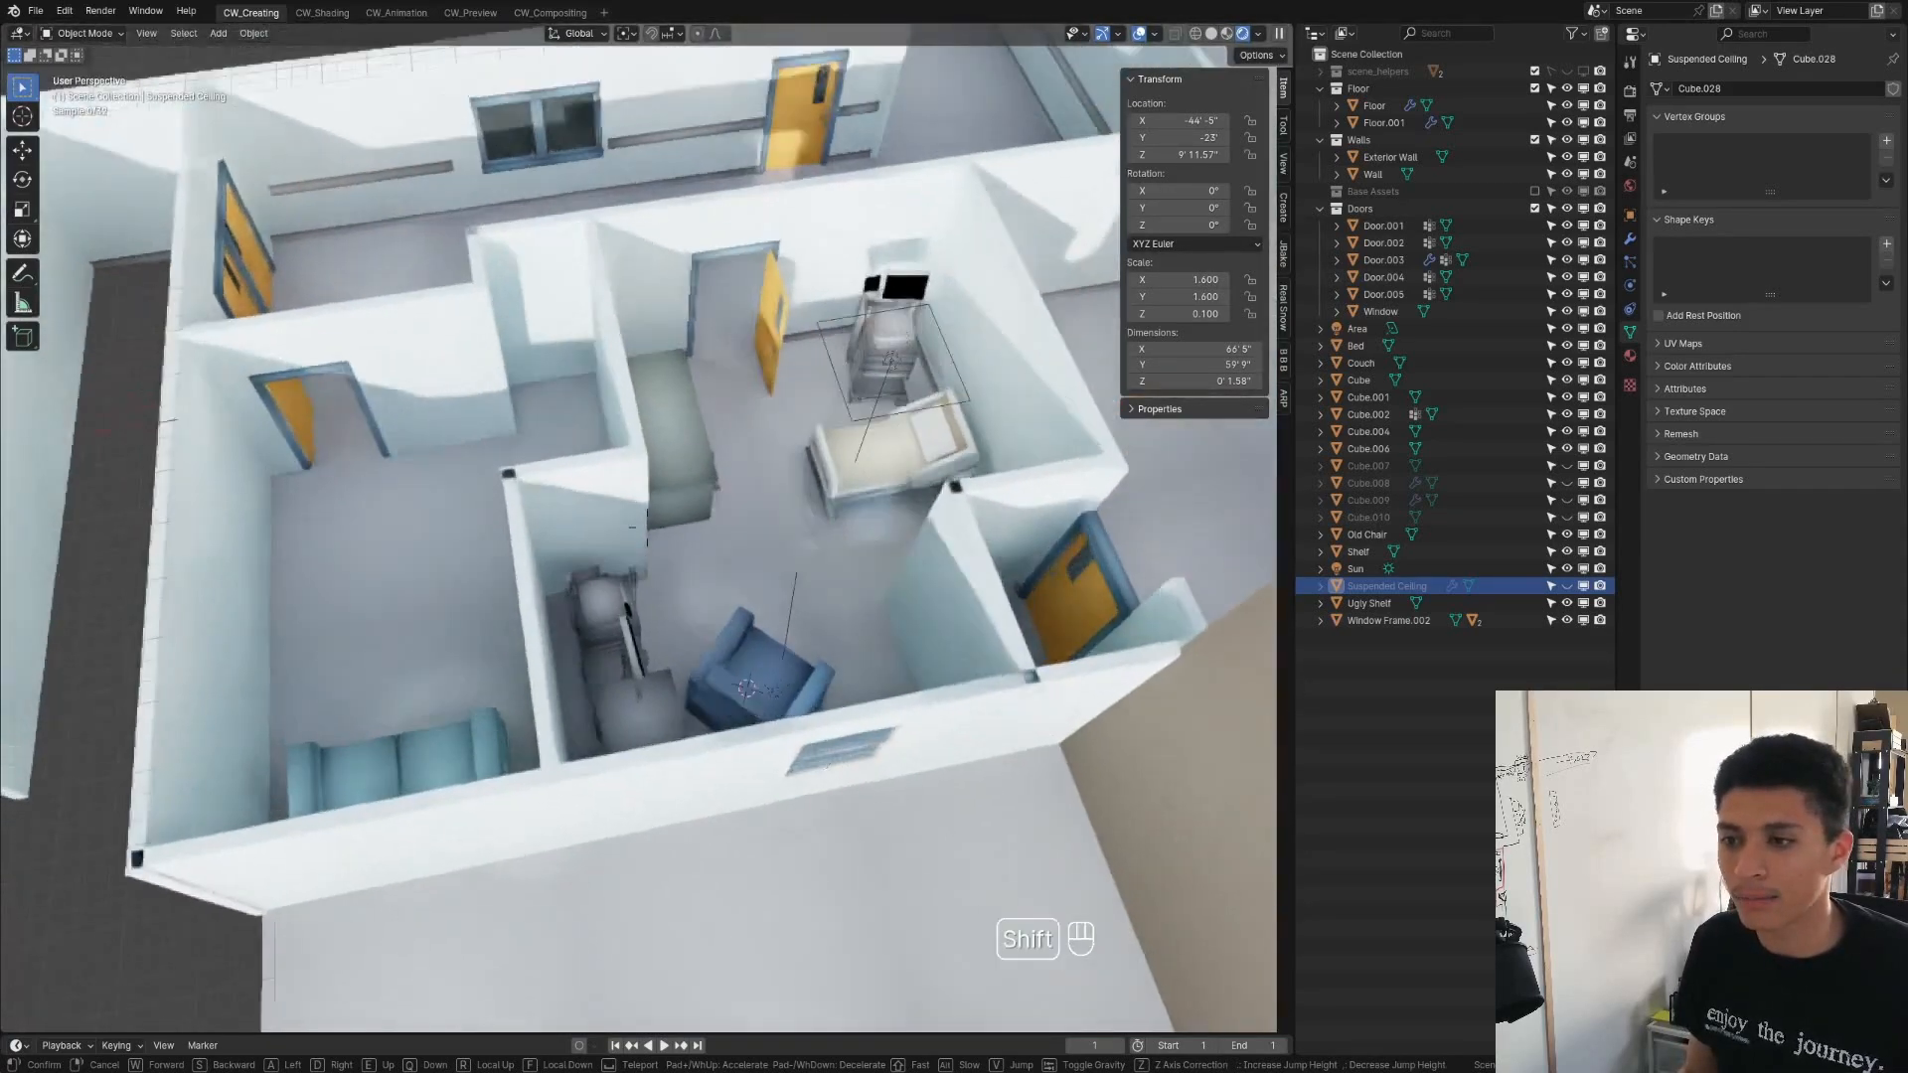
{"action": "key", "text": "s"}
{"action": "key", "text": "w"}
{"action": "left_click", "coordinate": [1149, 494]}
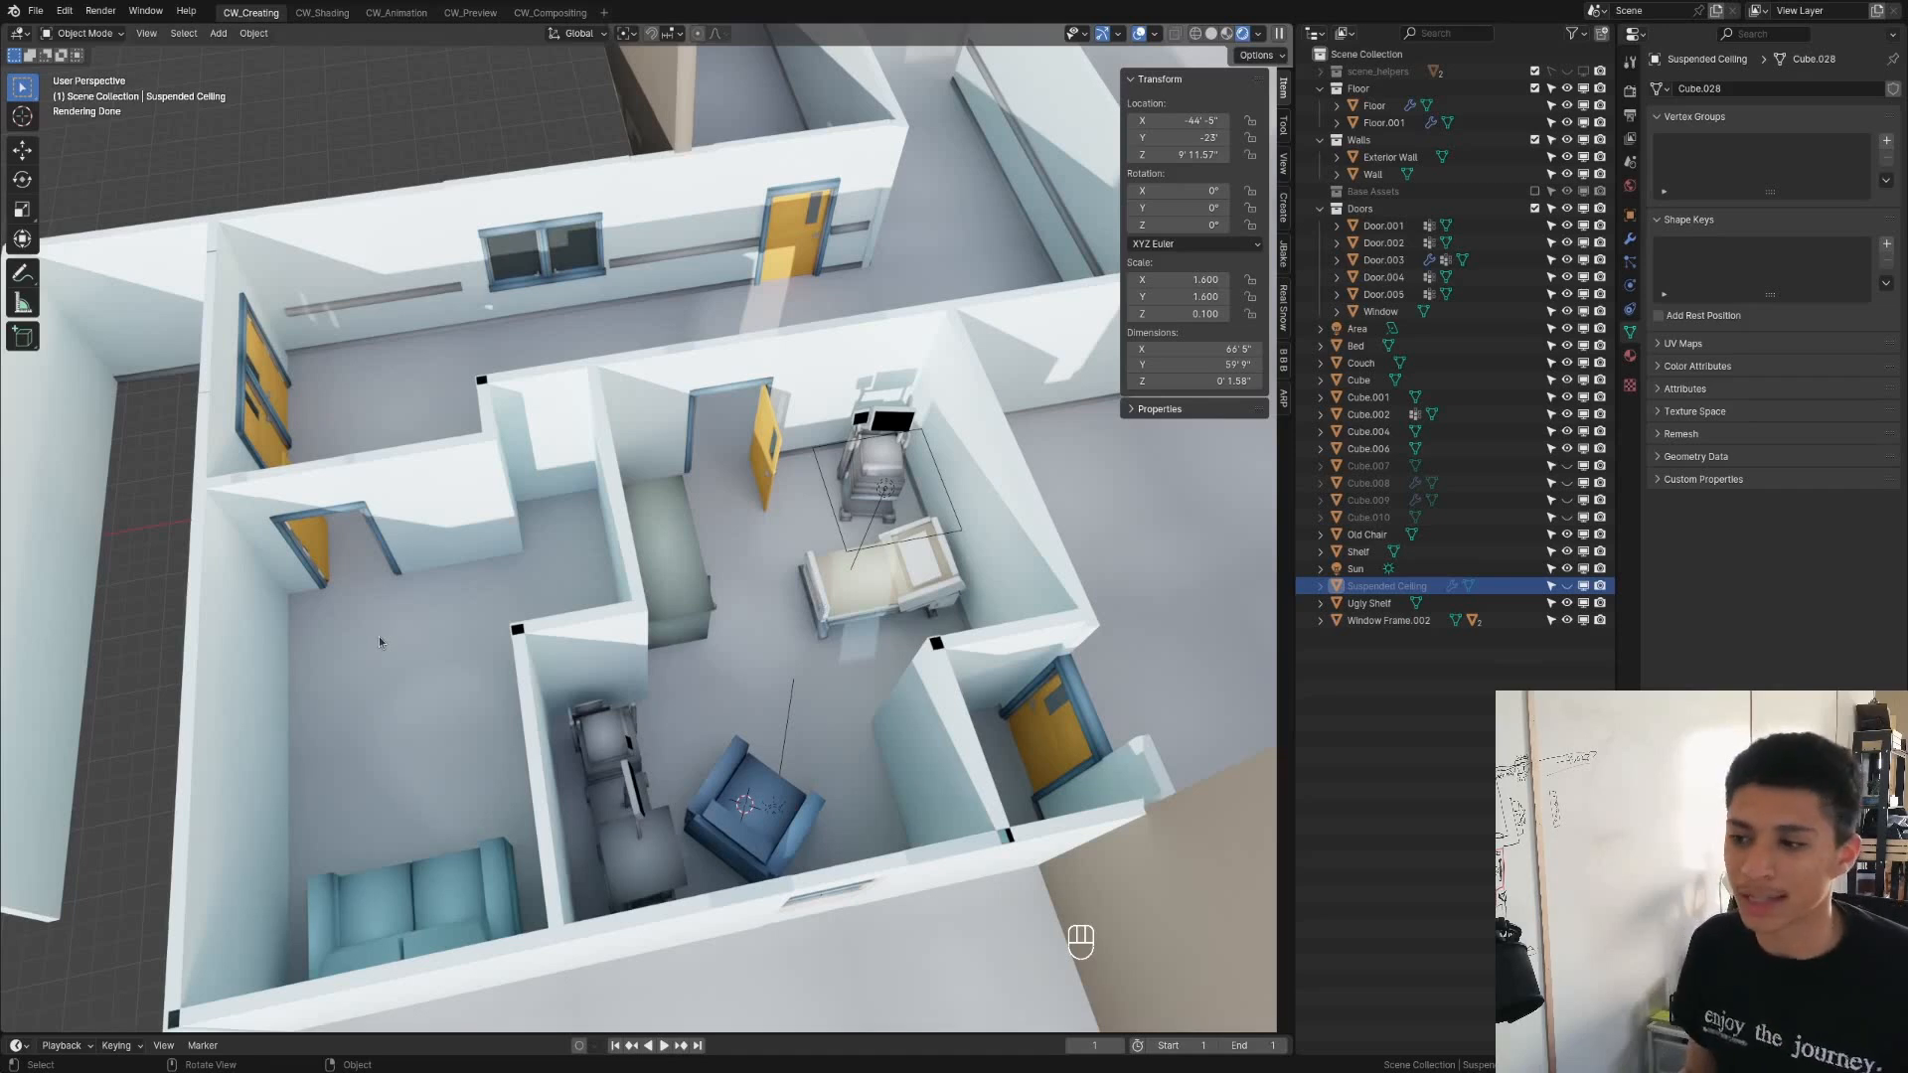
Select the hospital bed in the patient room and frame it for a closer inspection
{"action": "left_click", "coordinate": [884, 579]}
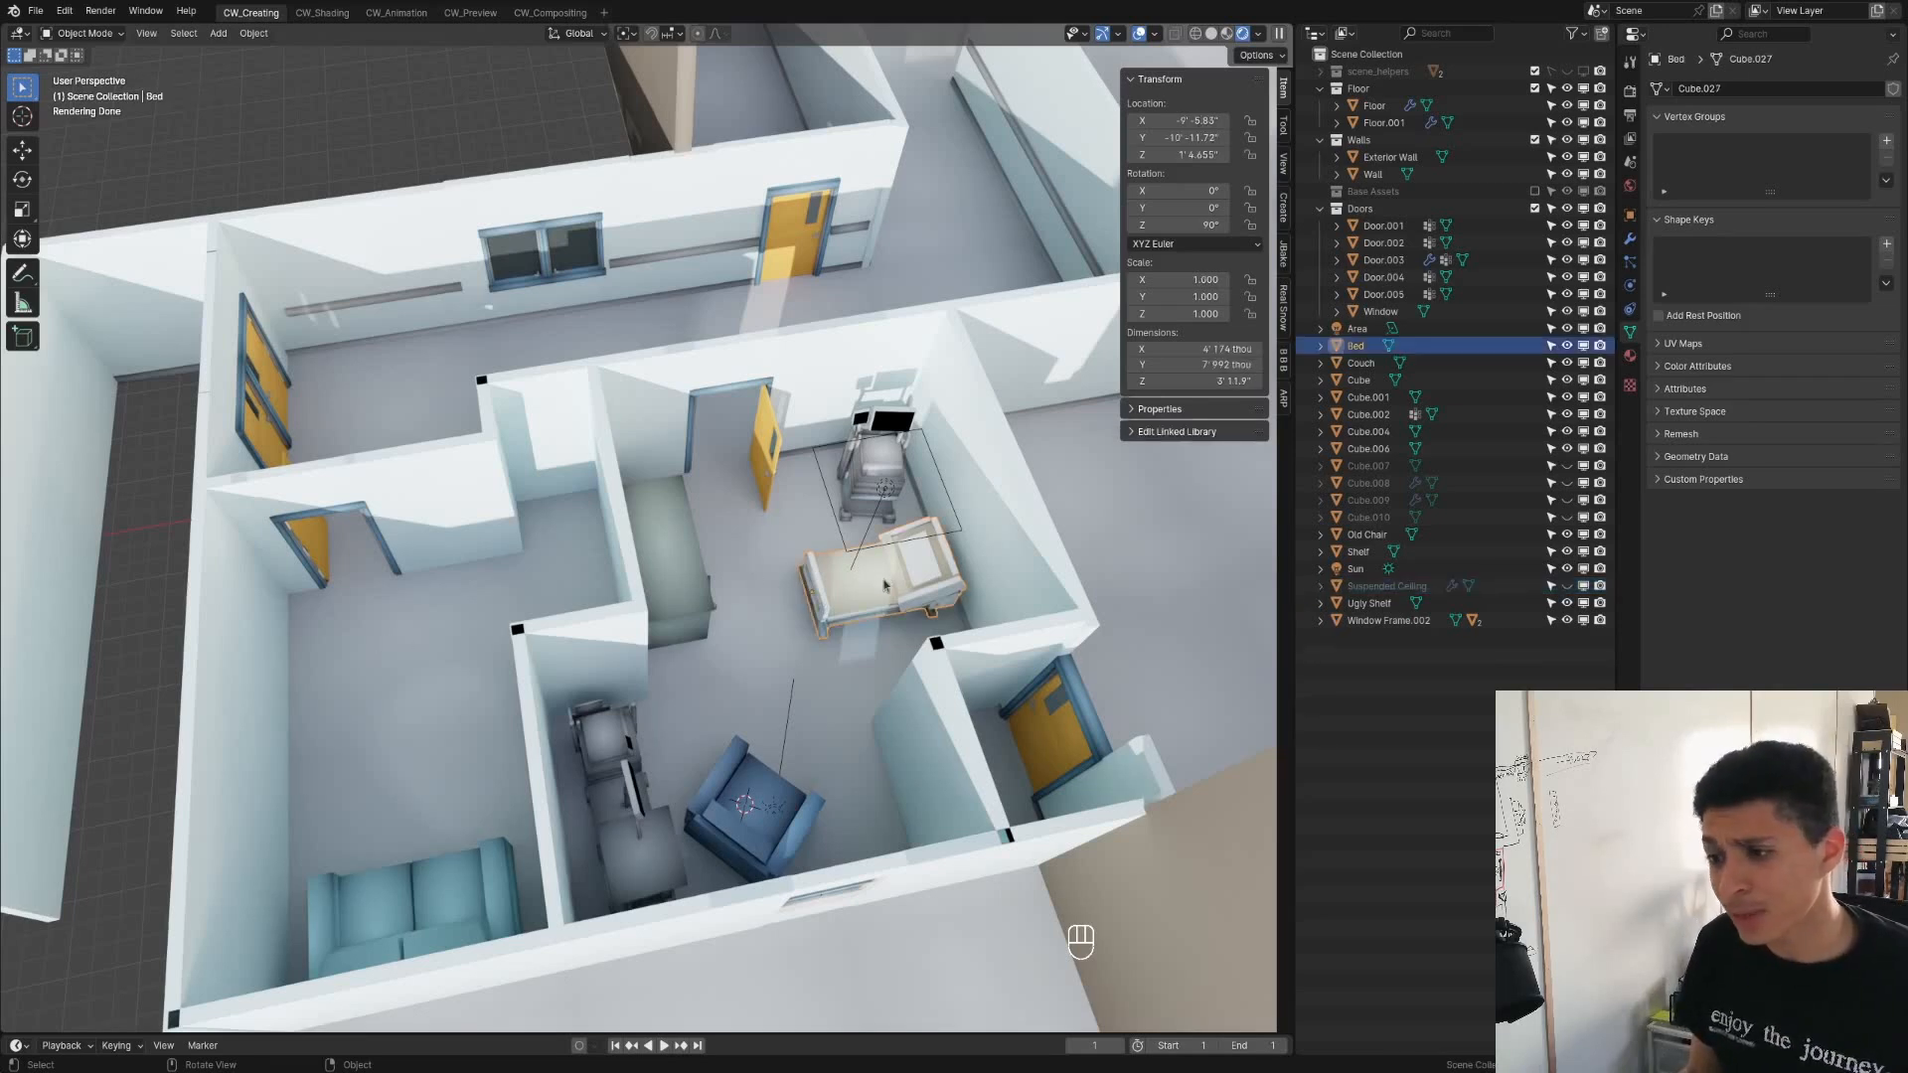
{"action": "key", "text": "KP_Decimal"}
{"action": "scroll", "coordinate": [861, 581], "scroll_direction": "down", "scroll_amount": 5}
{"action": "middle_click_drag", "start_coordinate": [860, 581], "coordinate": [803, 574]}
{"action": "key", "text": "KP_Decimal"}
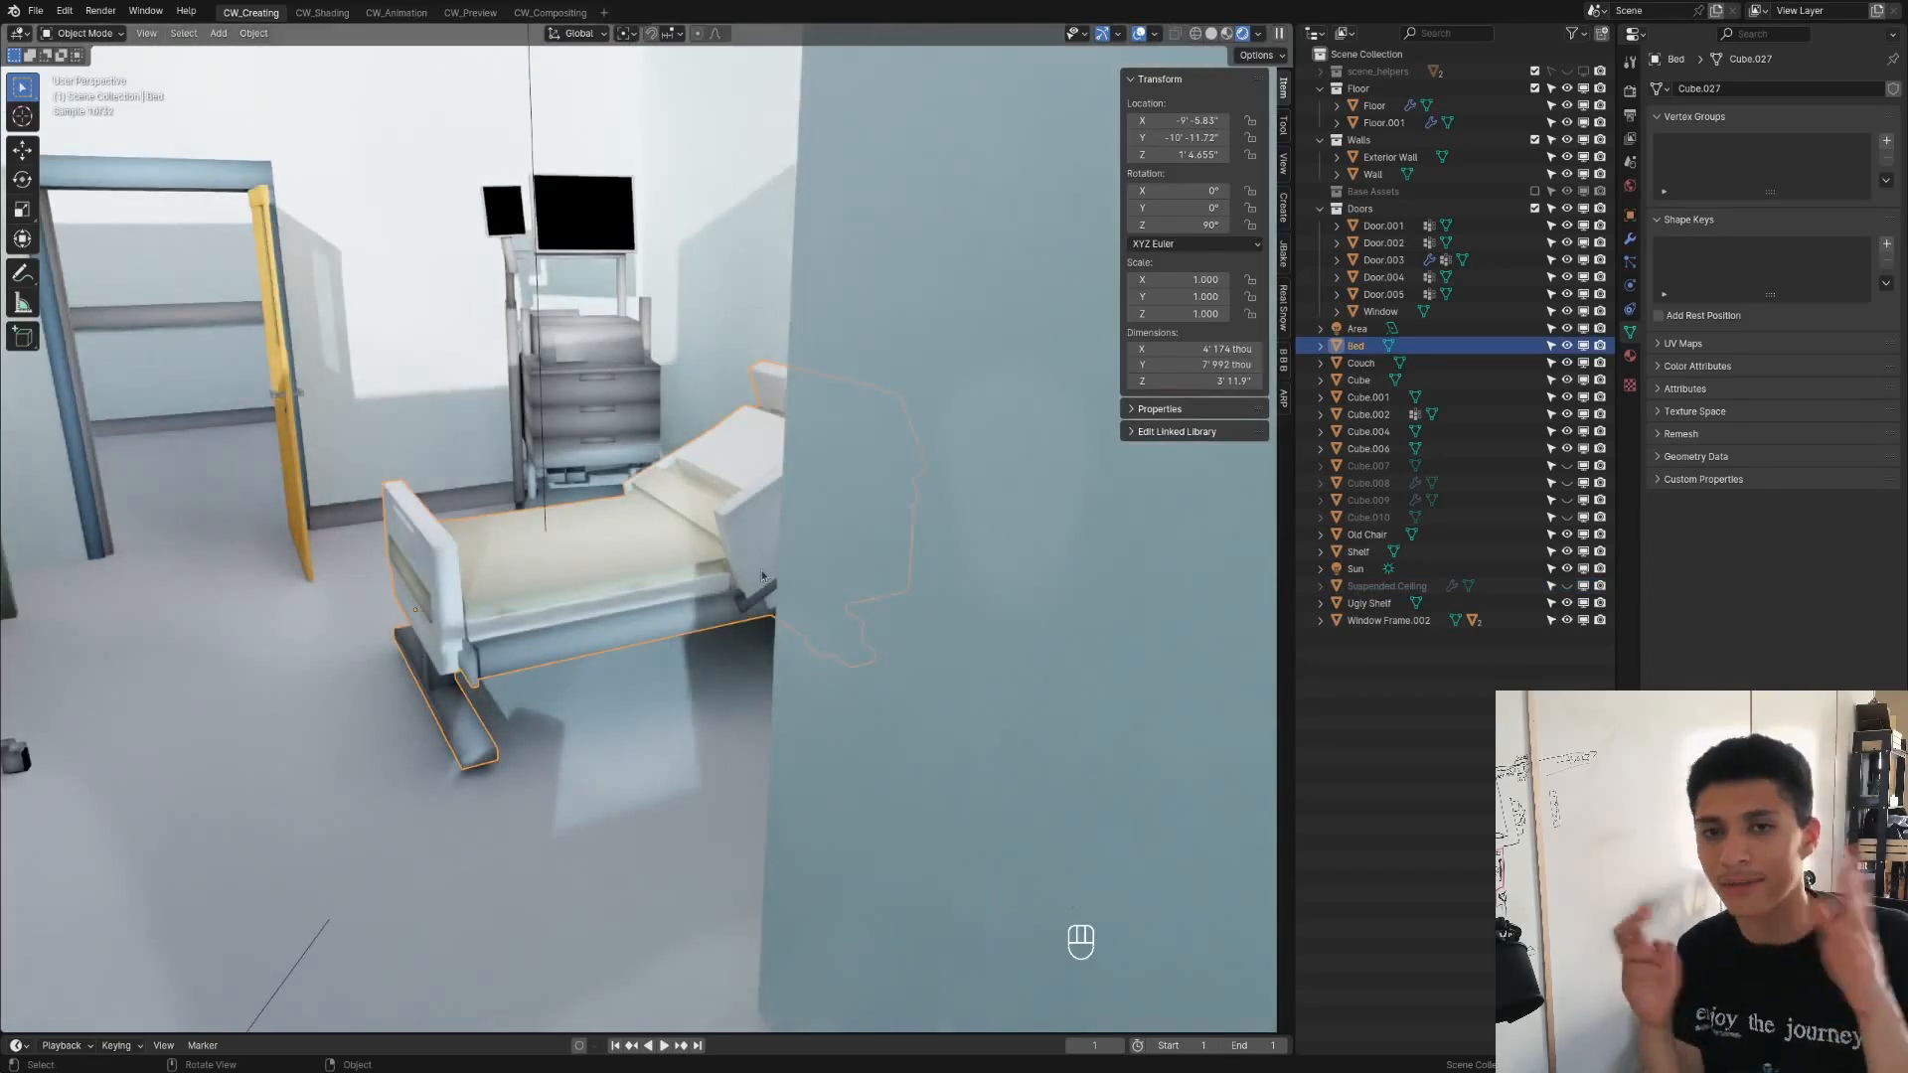